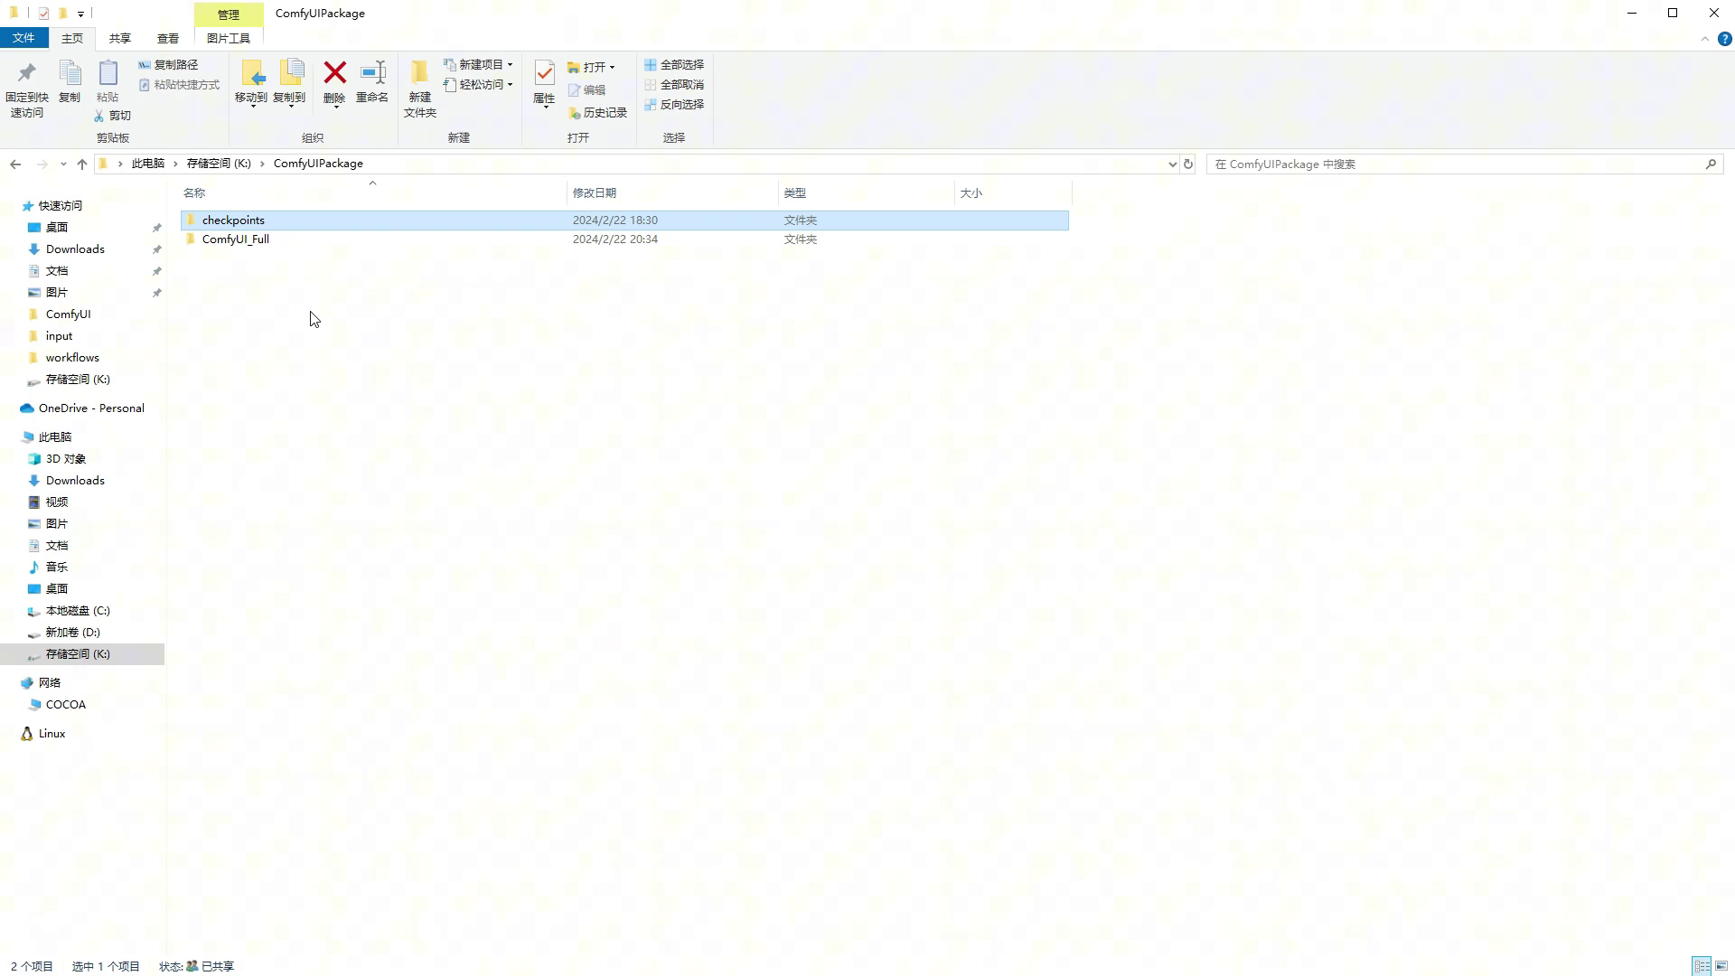
Step: Paste the four checkpoint model files into ComfyUI_Full\ComfyUI\models\checkpoints, then return to ComfyUI_Full
double_click(271, 222)
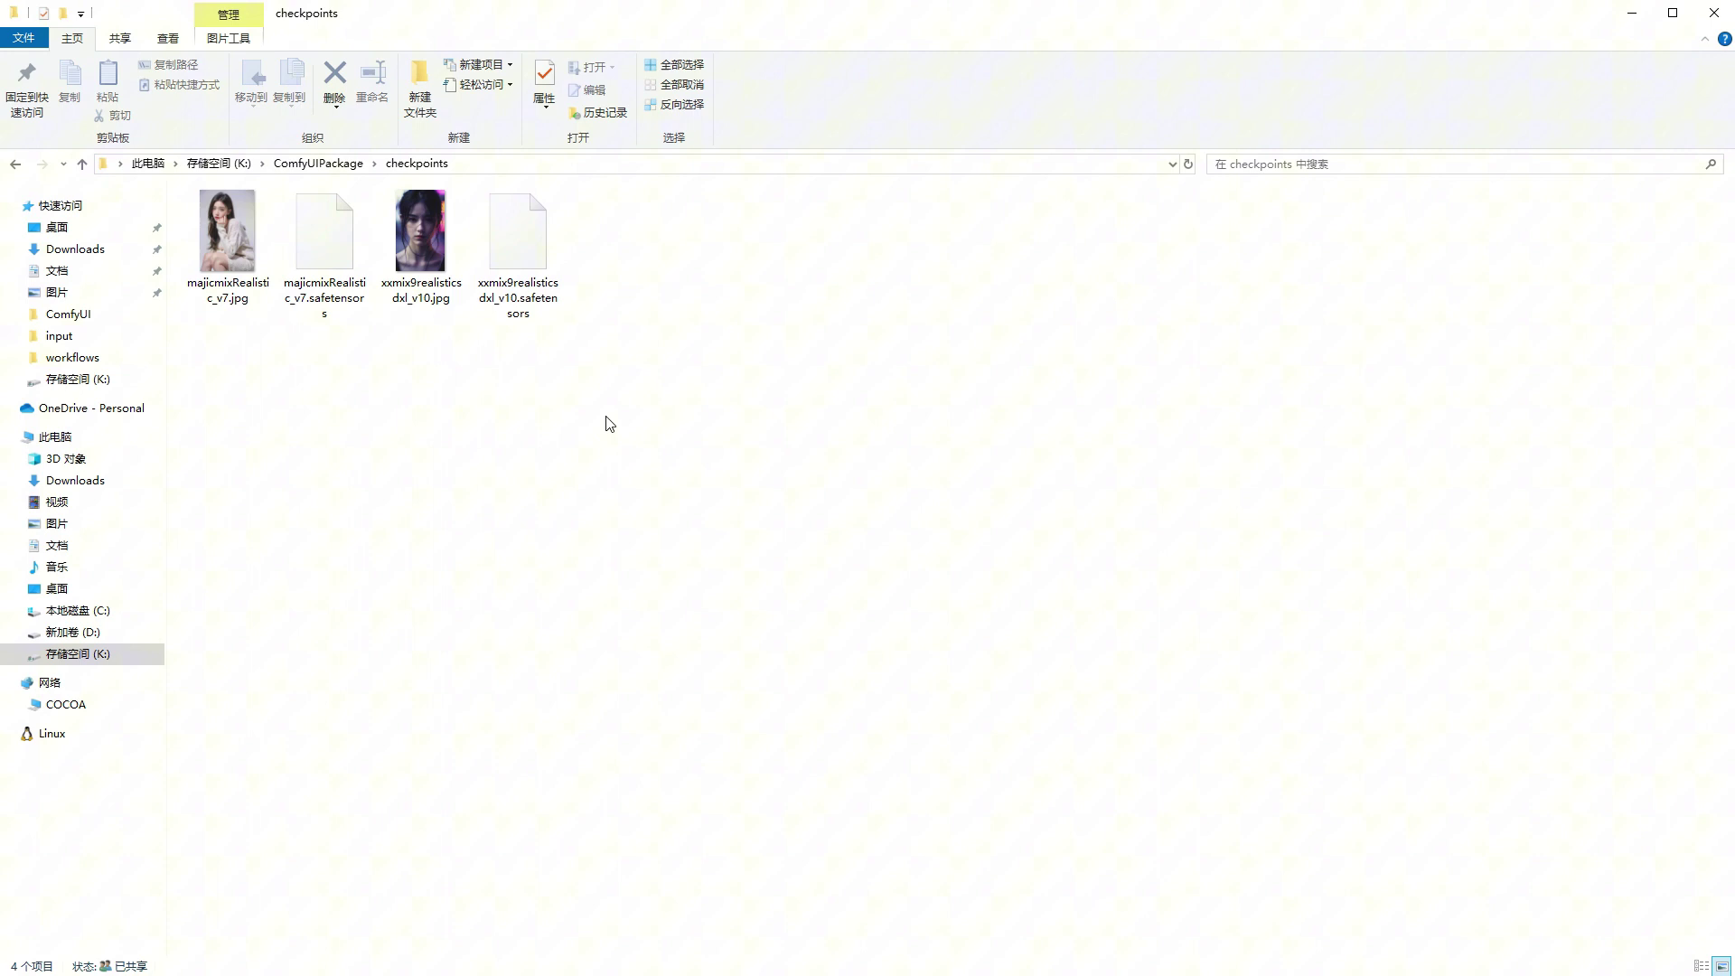
drag(613, 410, 186, 184)
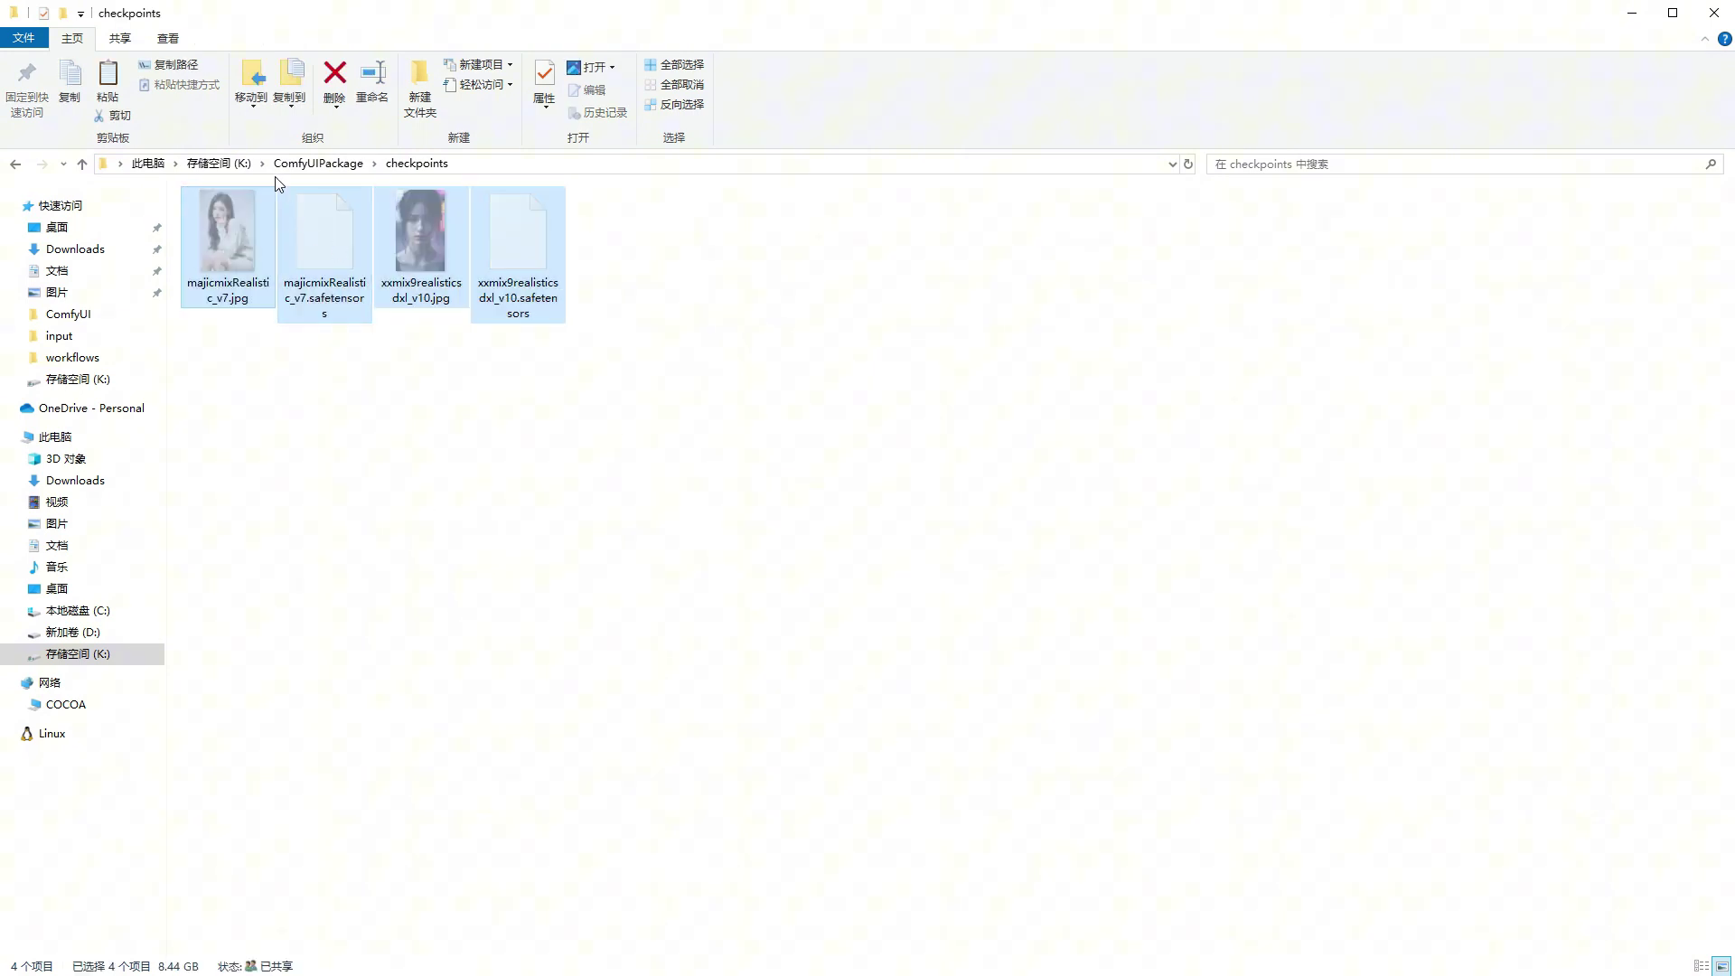
click(316, 163)
double_click(263, 240)
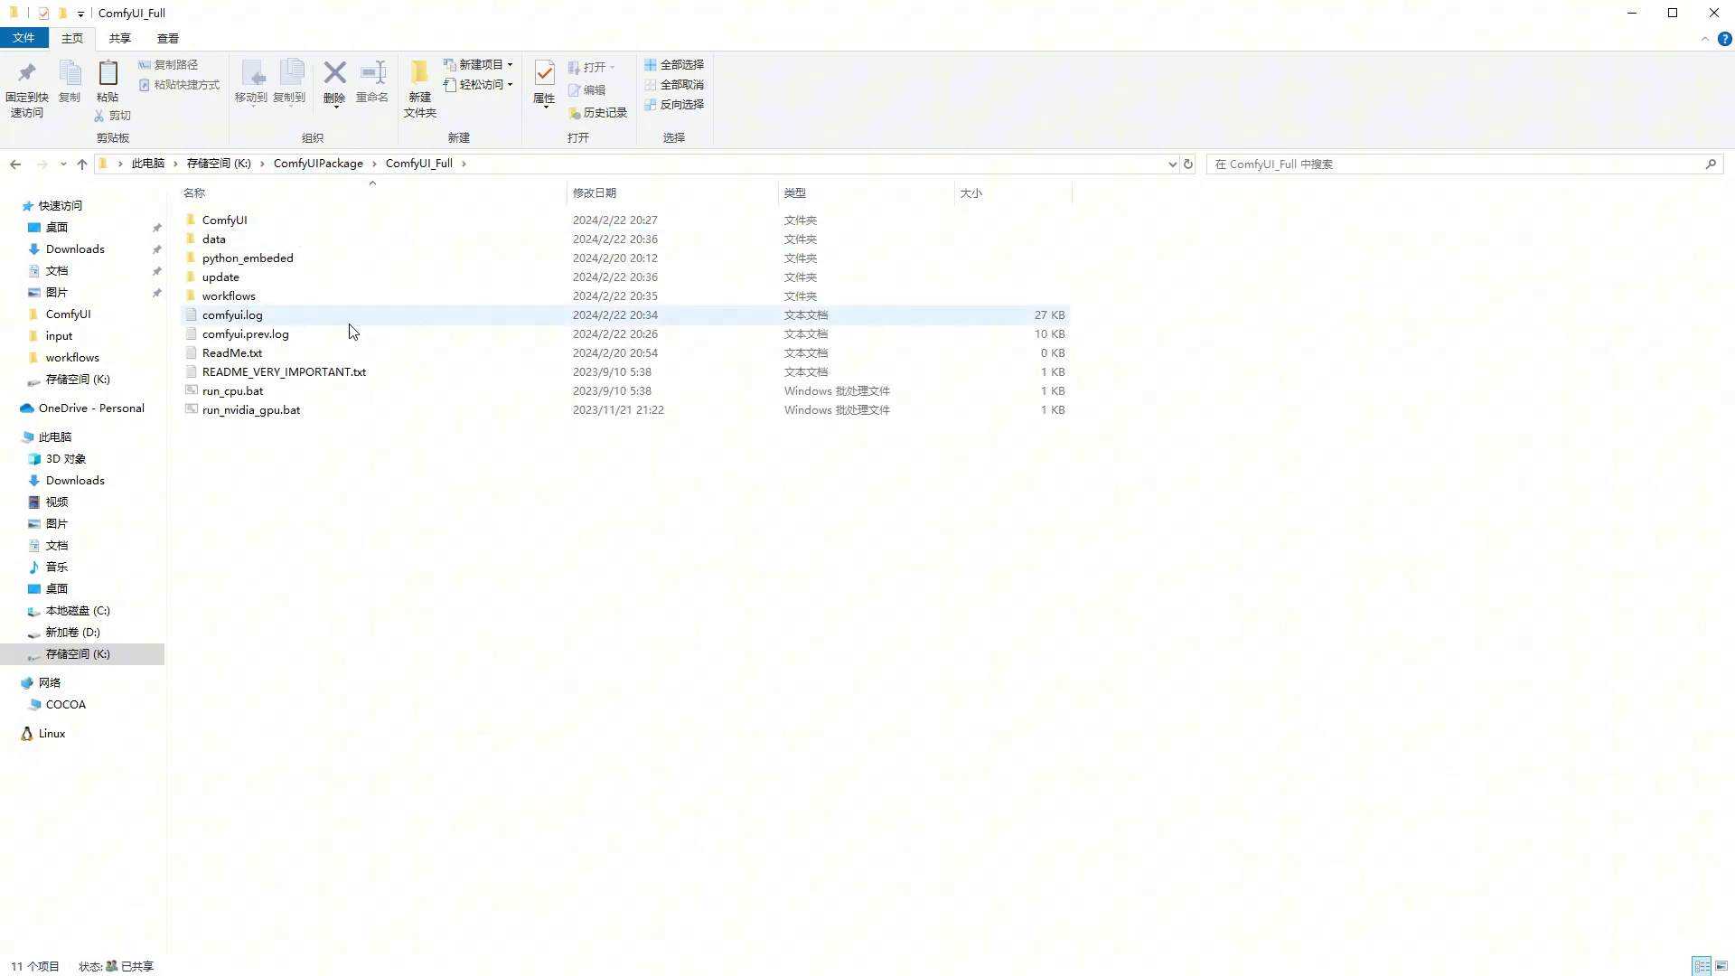
key(Down)
key(Return)
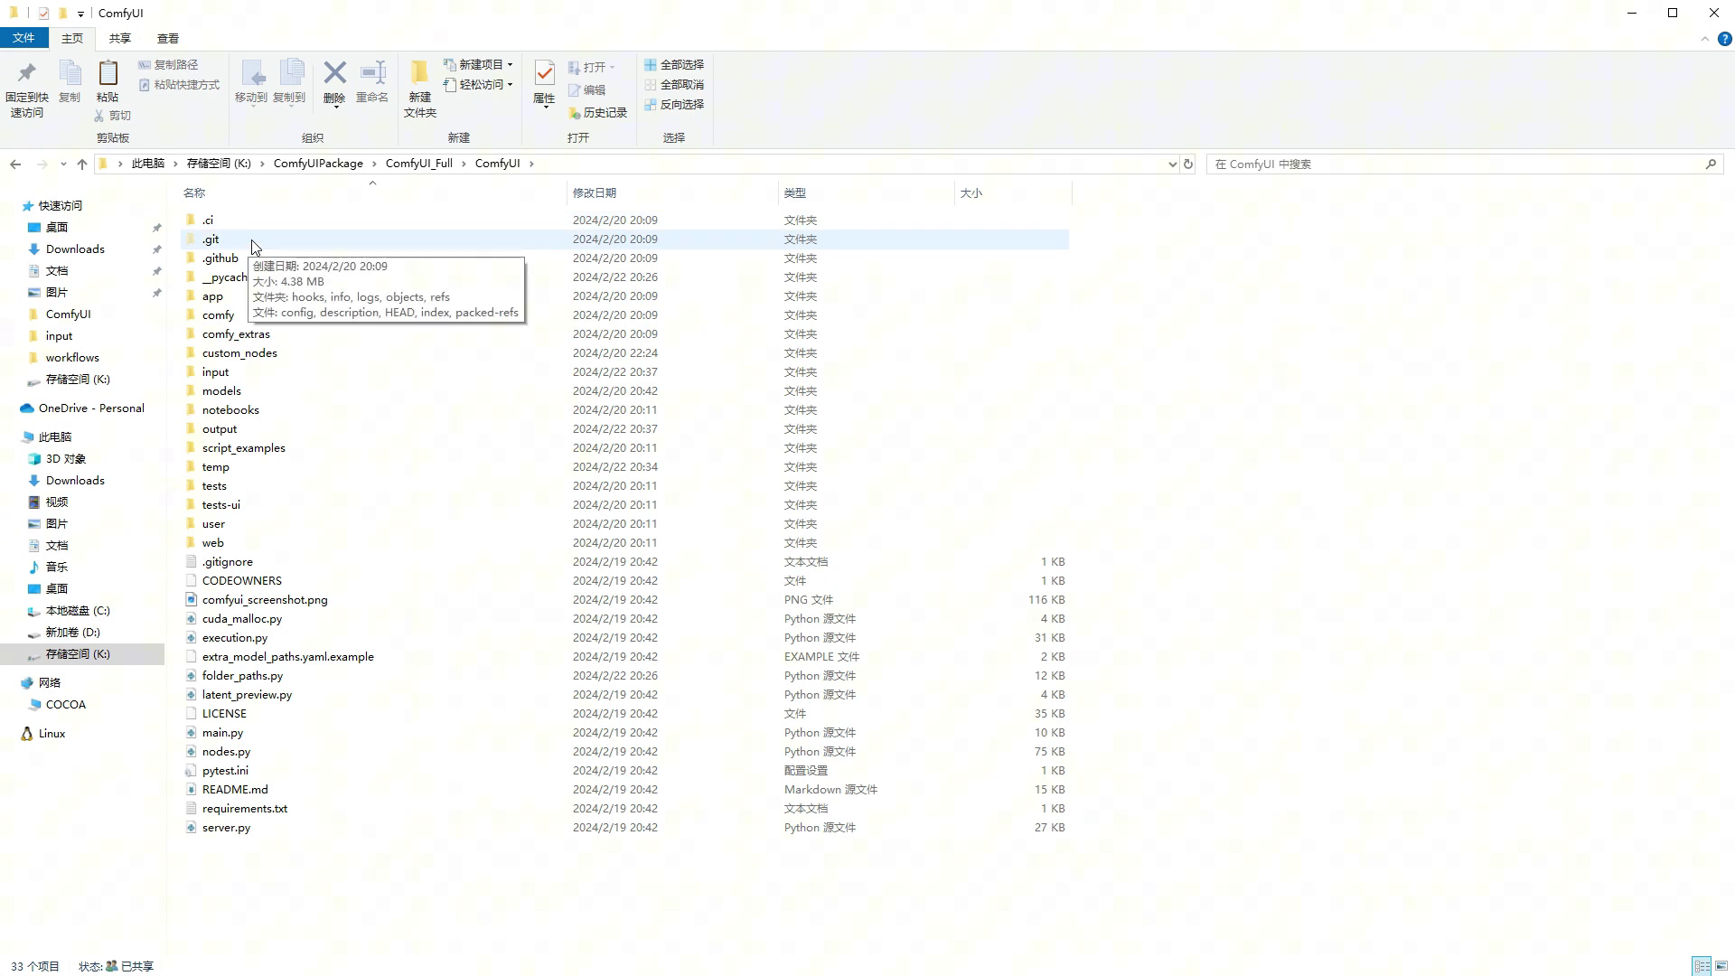
double_click(283, 391)
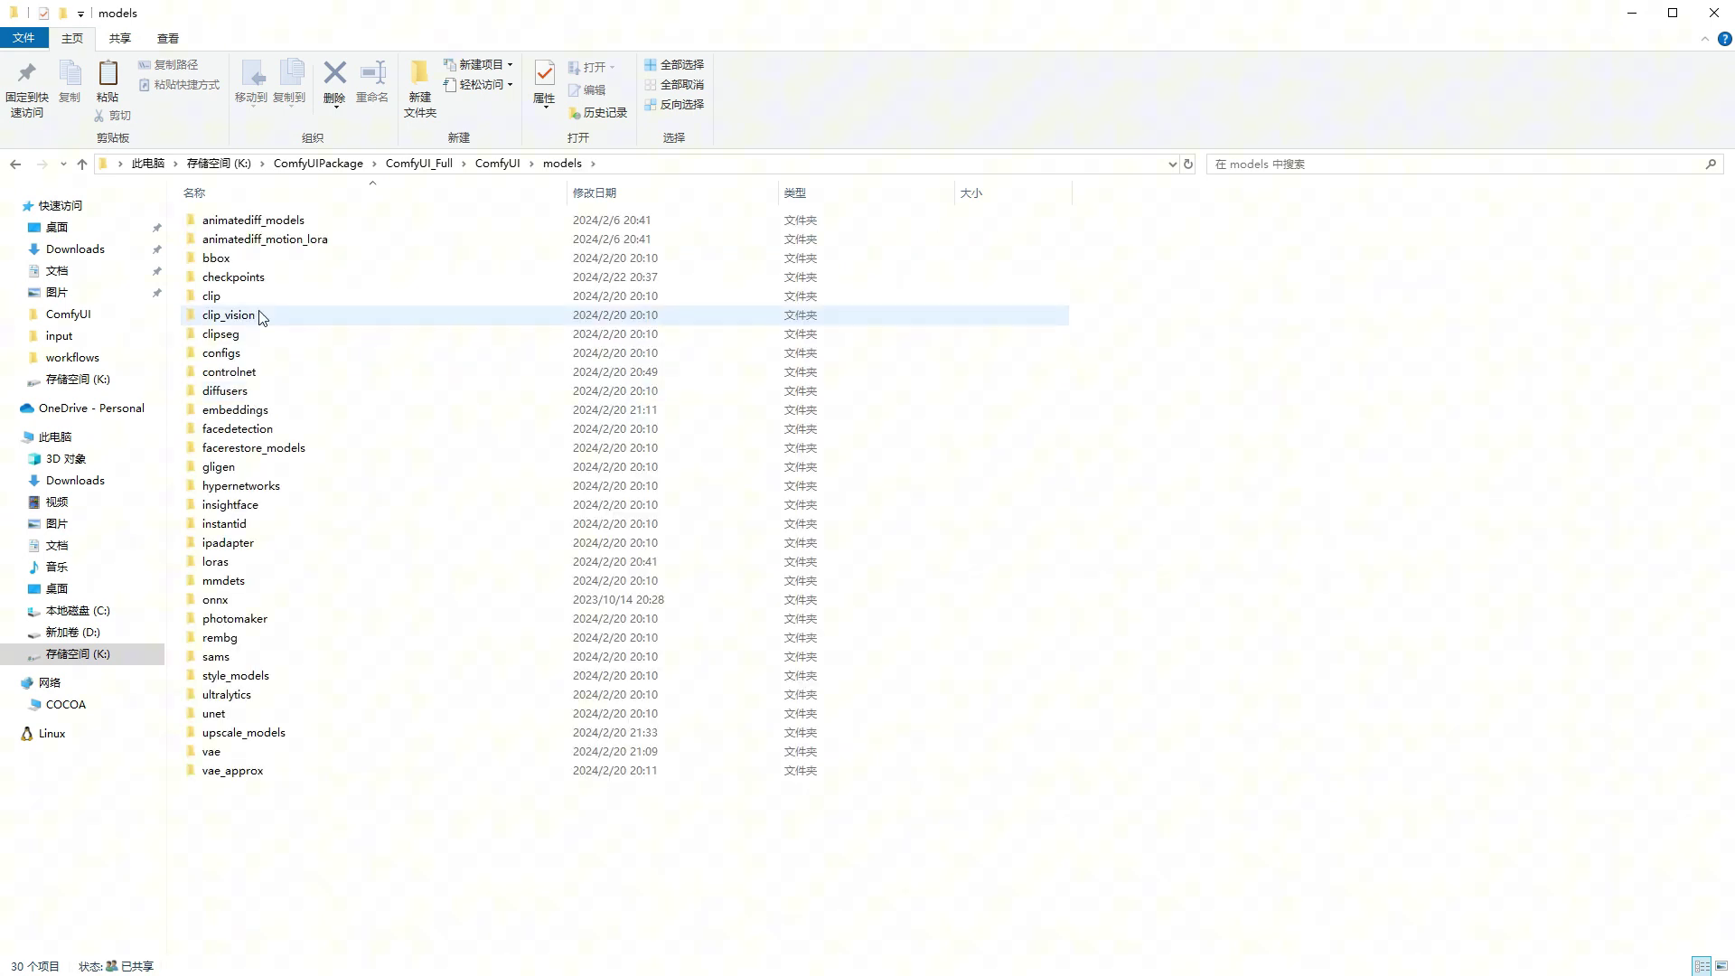
click(255, 284)
double_click(255, 282)
key(ctrl+v)
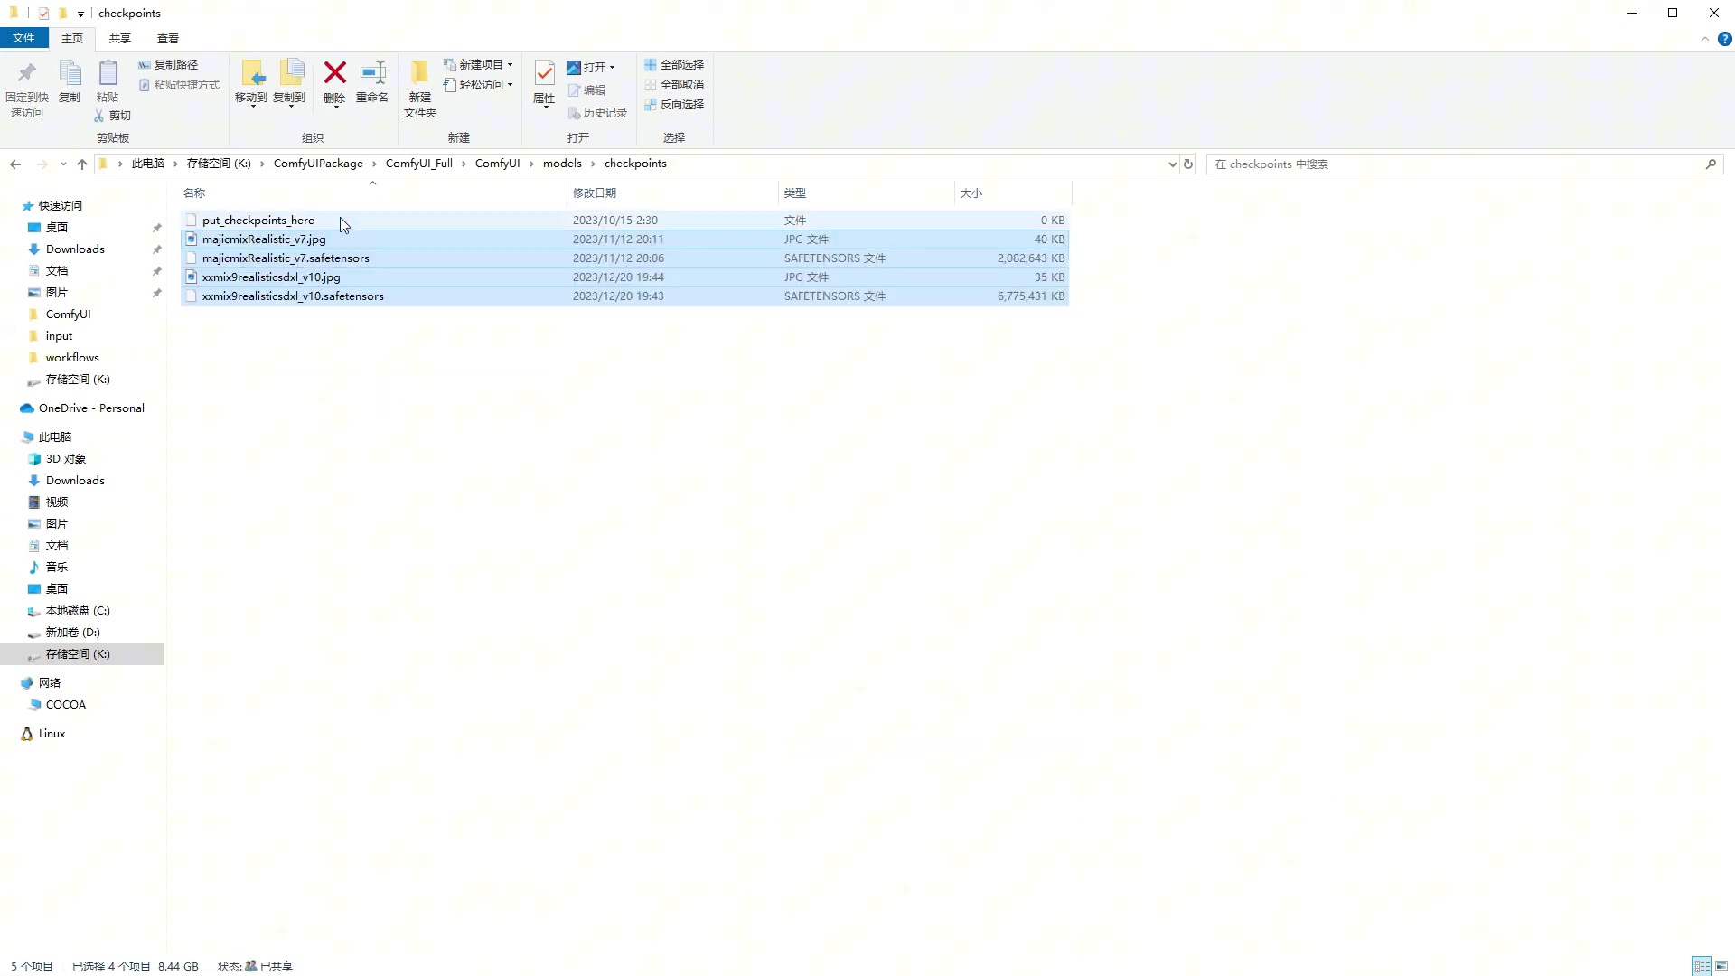
click(410, 166)
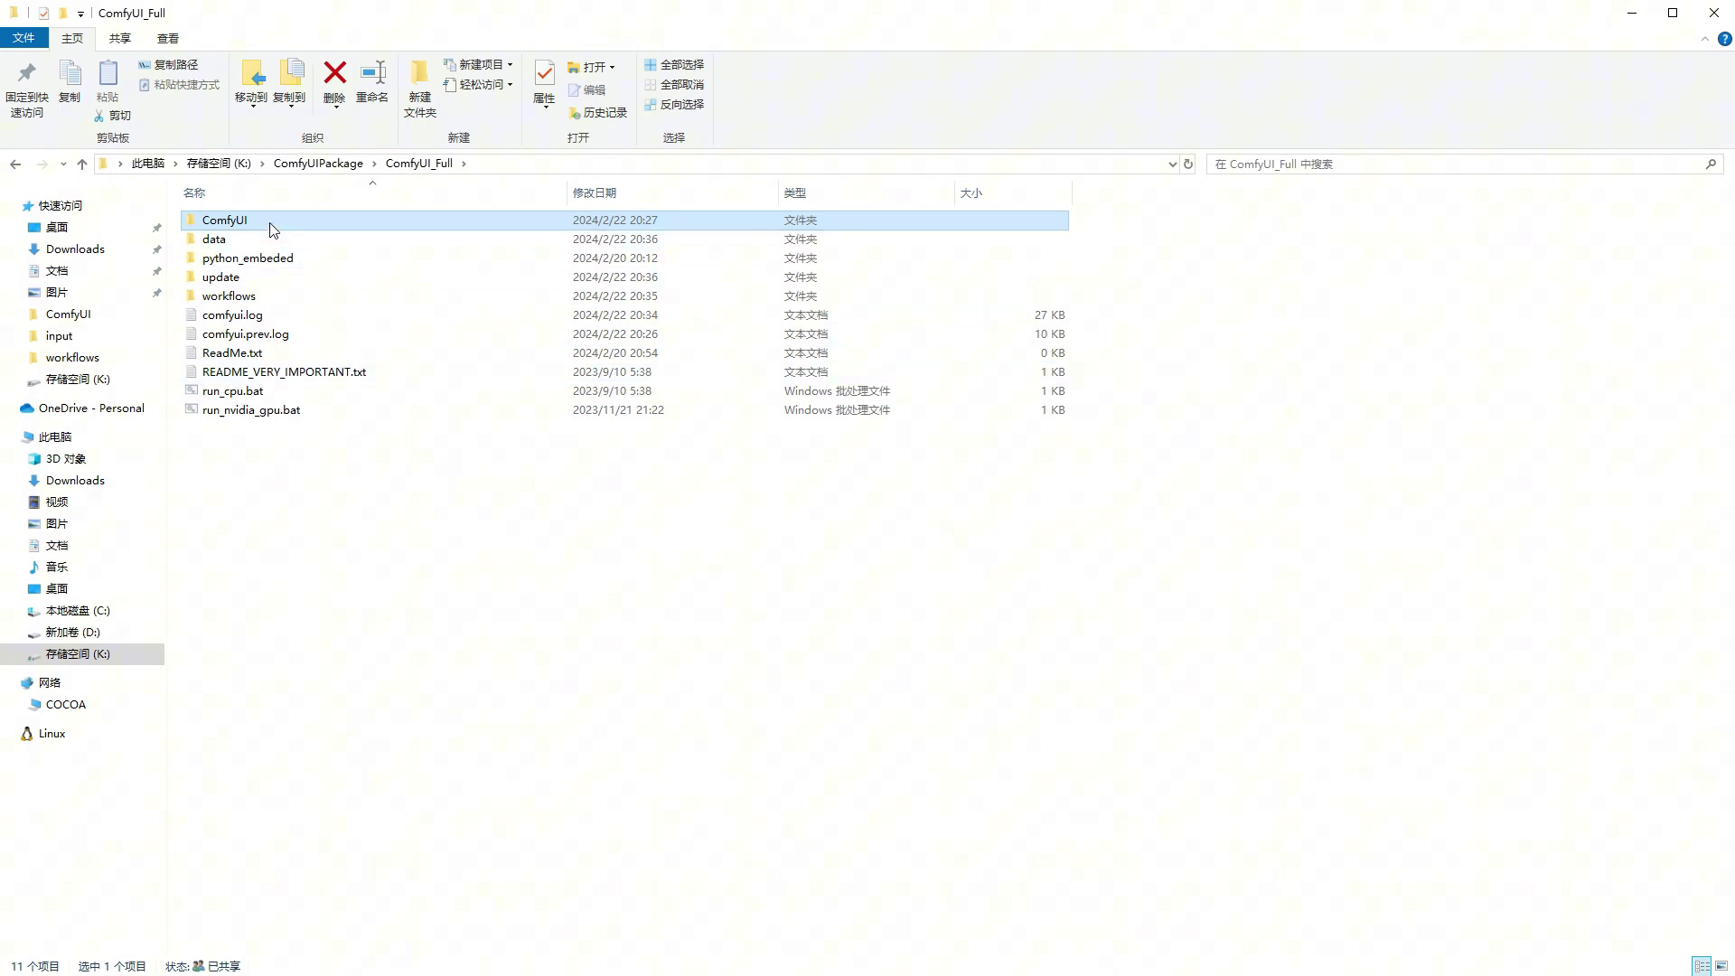
double_click(226, 242)
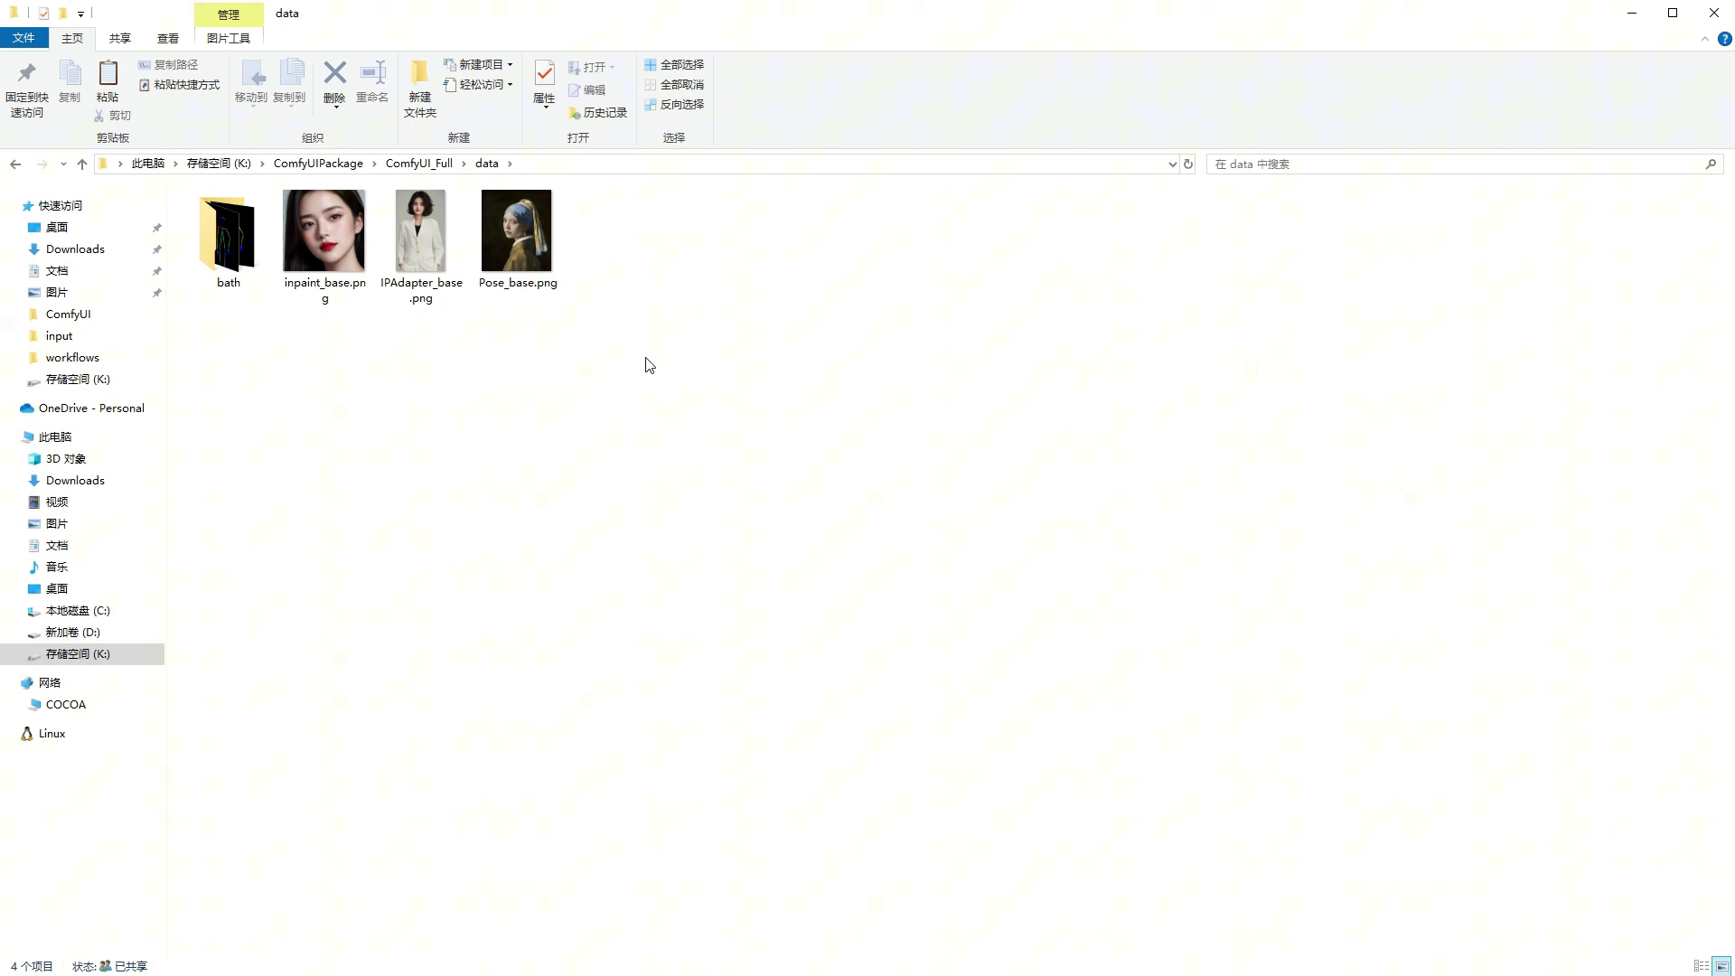
drag(646, 359, 330, 234)
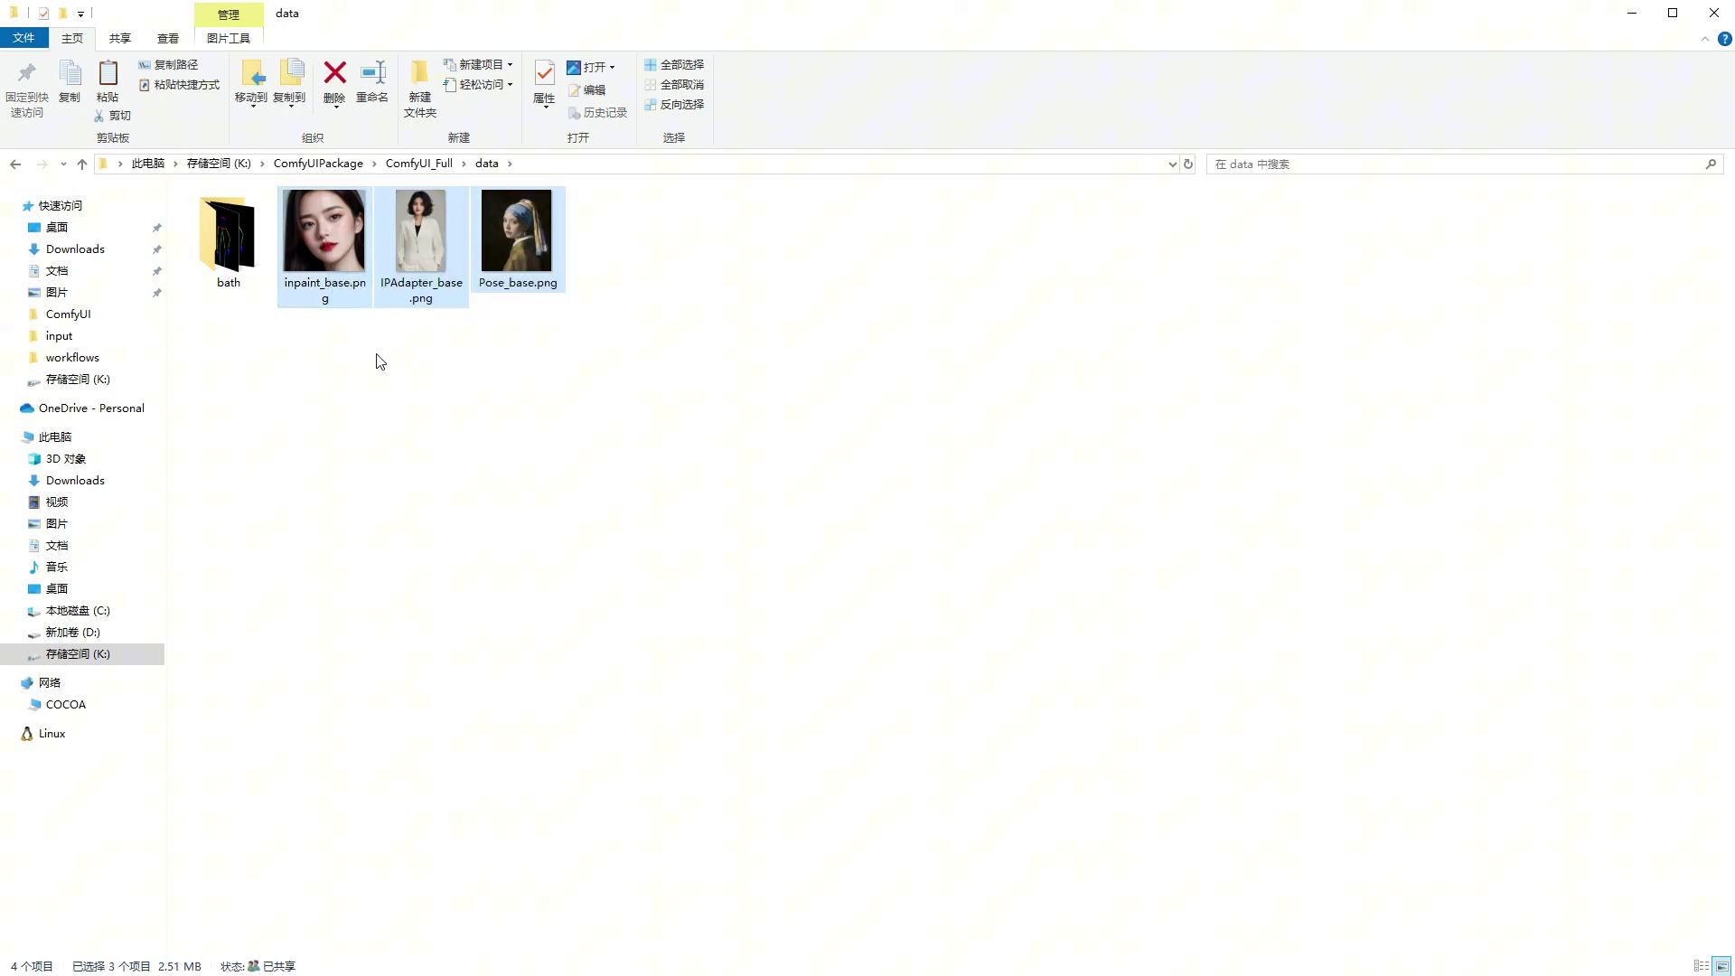
click(379, 362)
double_click(237, 256)
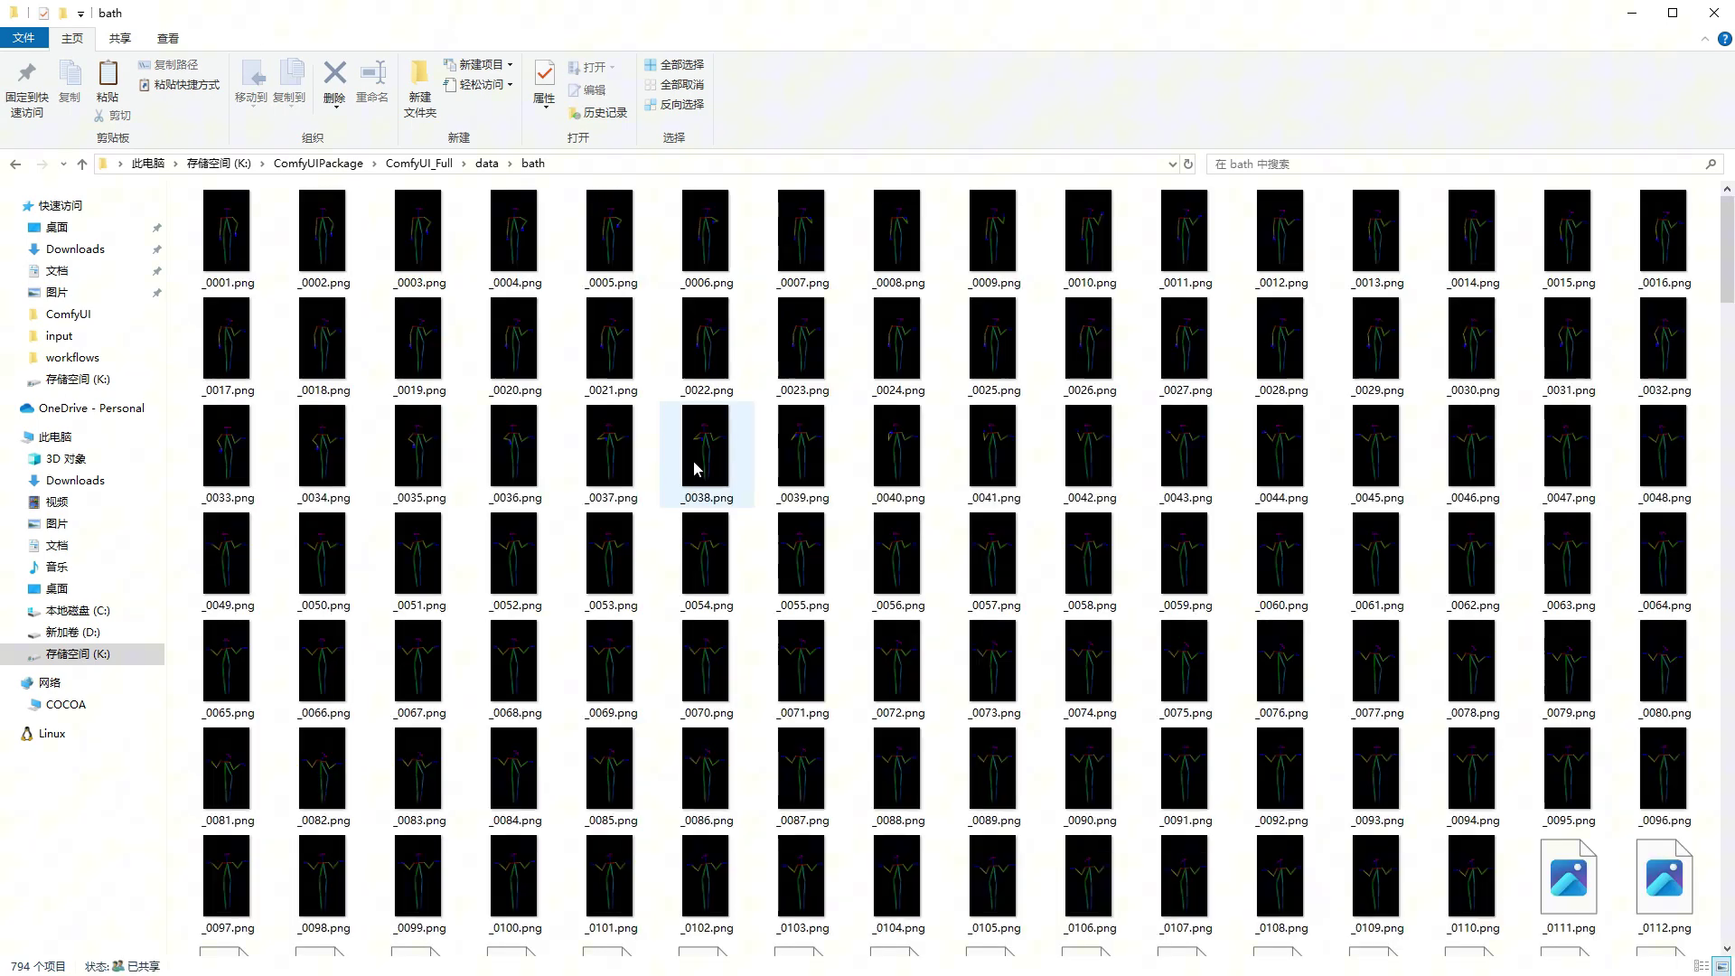
scroll(1733, 249, down, 15)
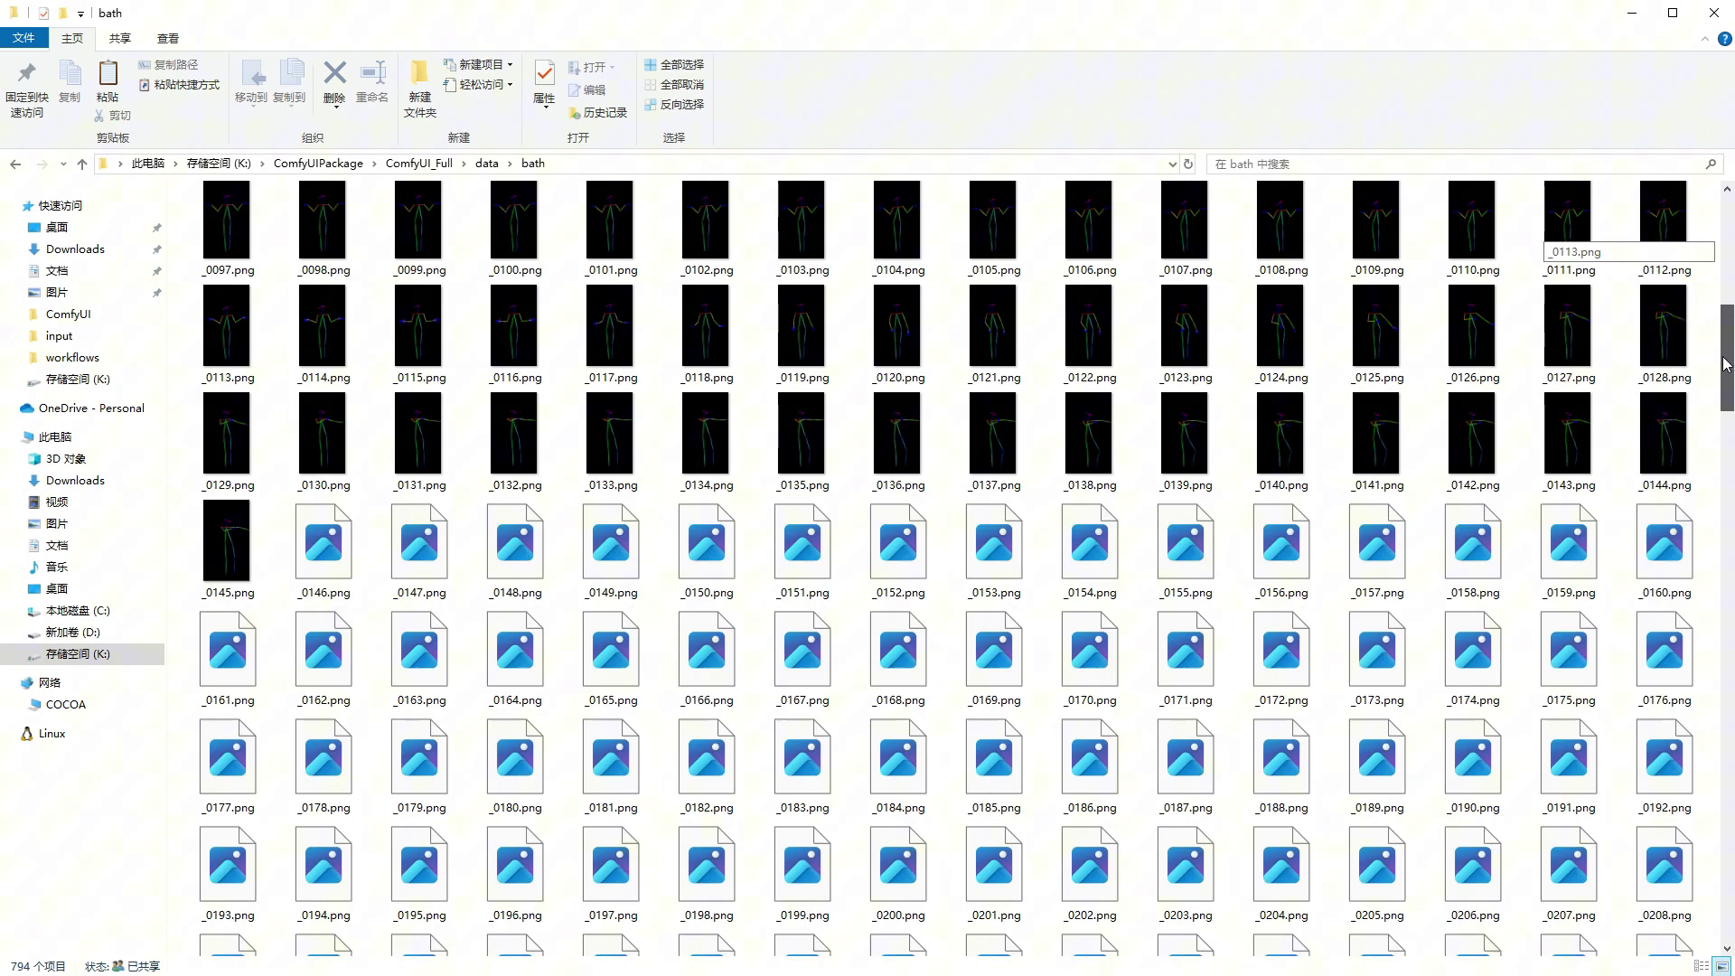
scroll(1732, 249, up, 15)
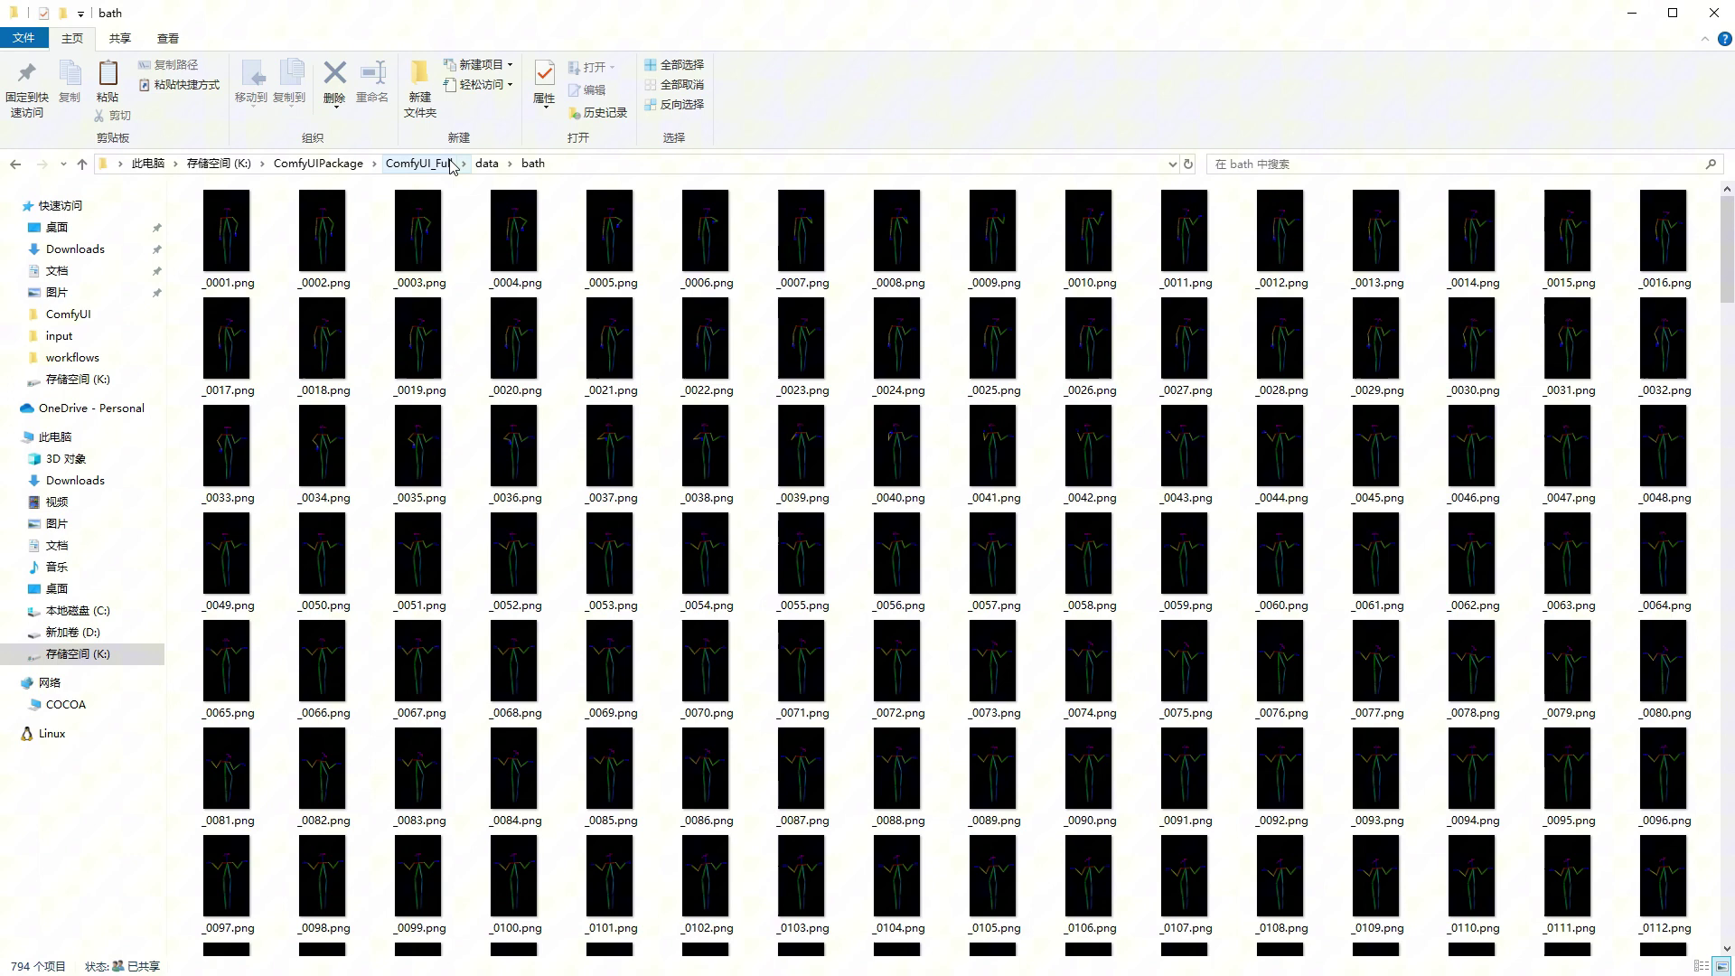
click(417, 164)
click(287, 261)
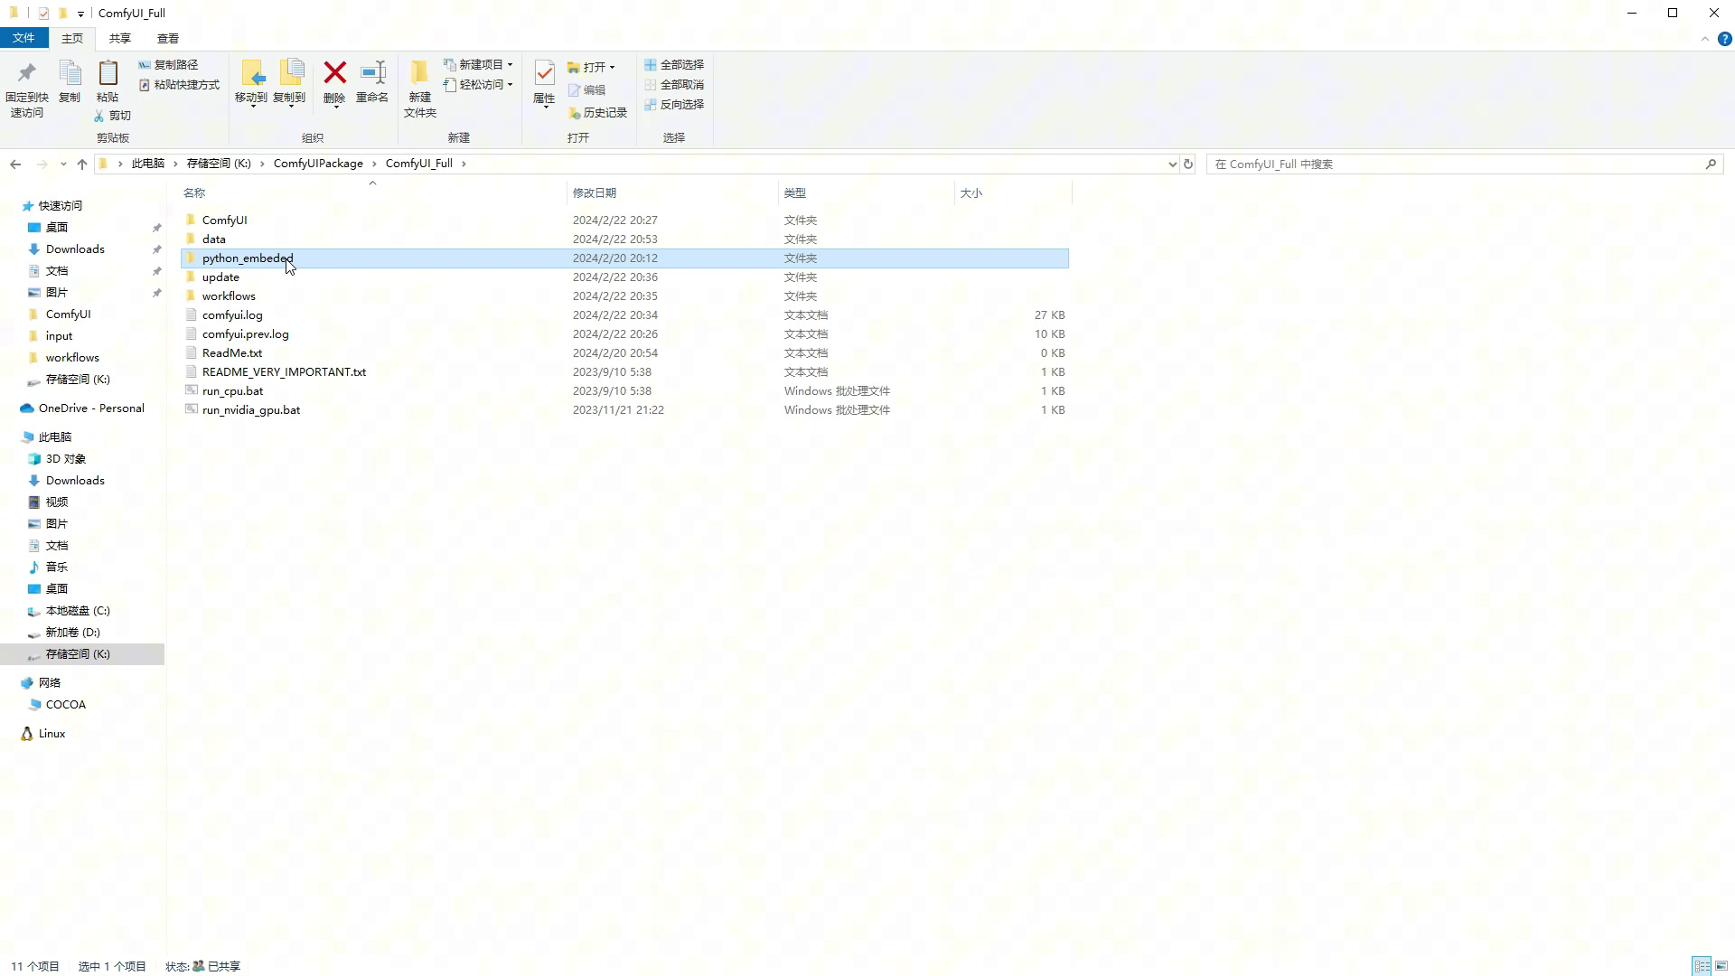
double_click(237, 296)
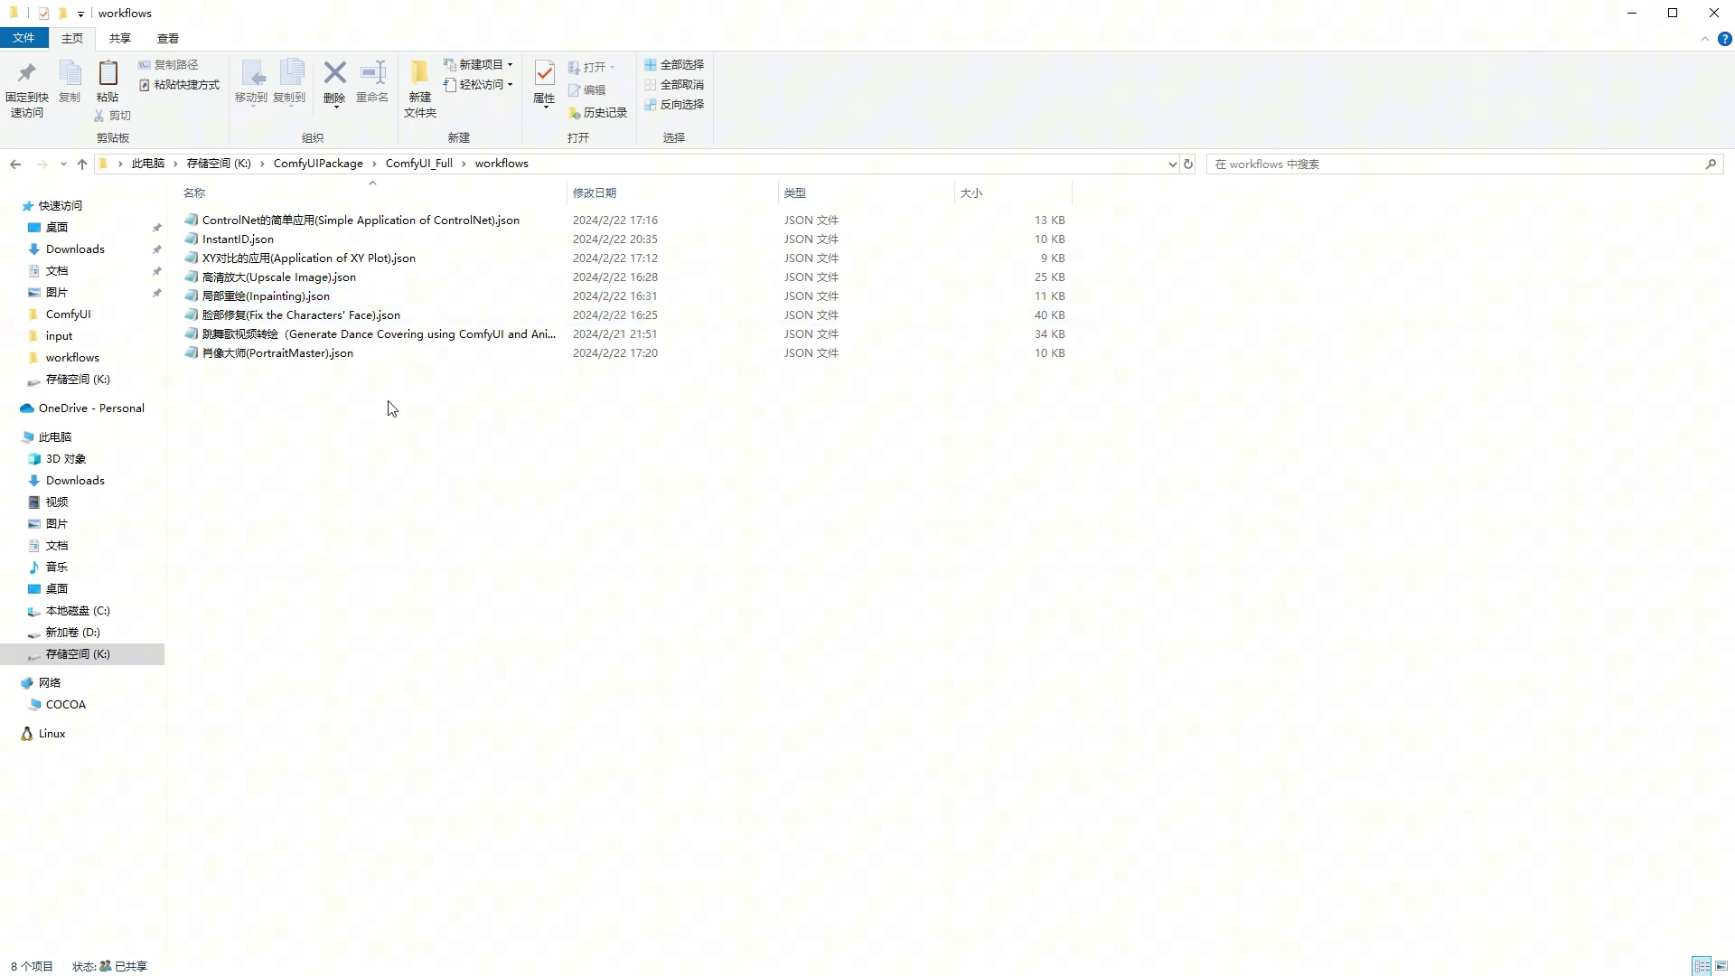
drag(391, 408, 303, 233)
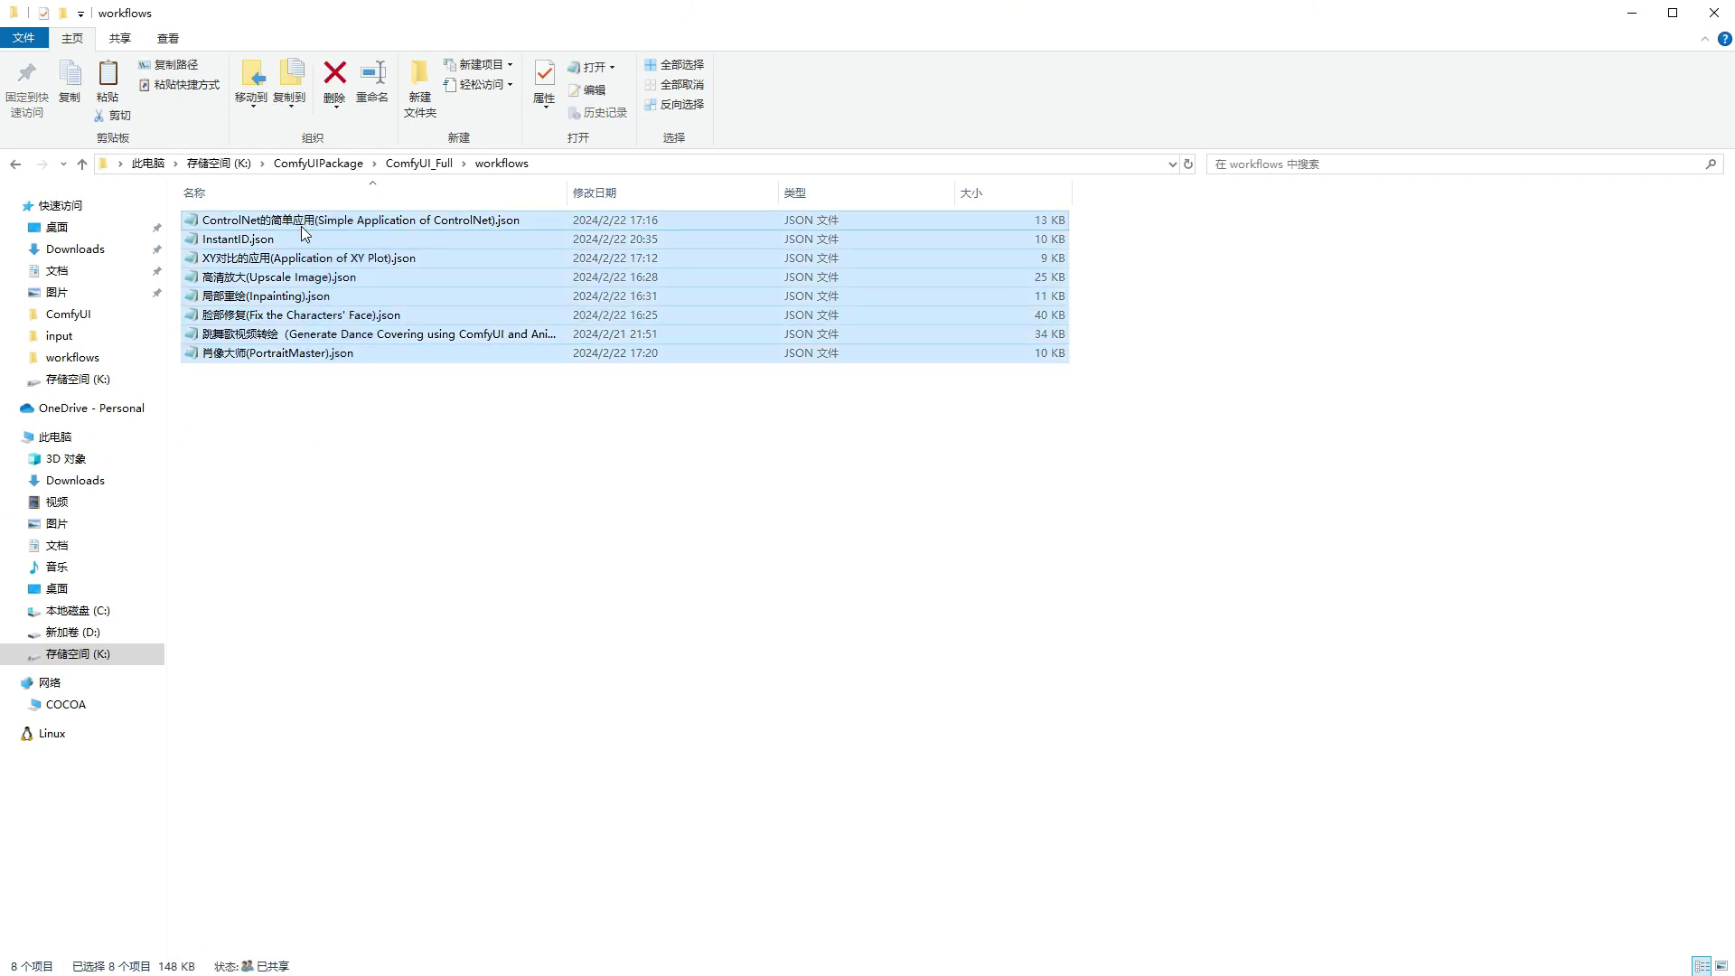
click(396, 420)
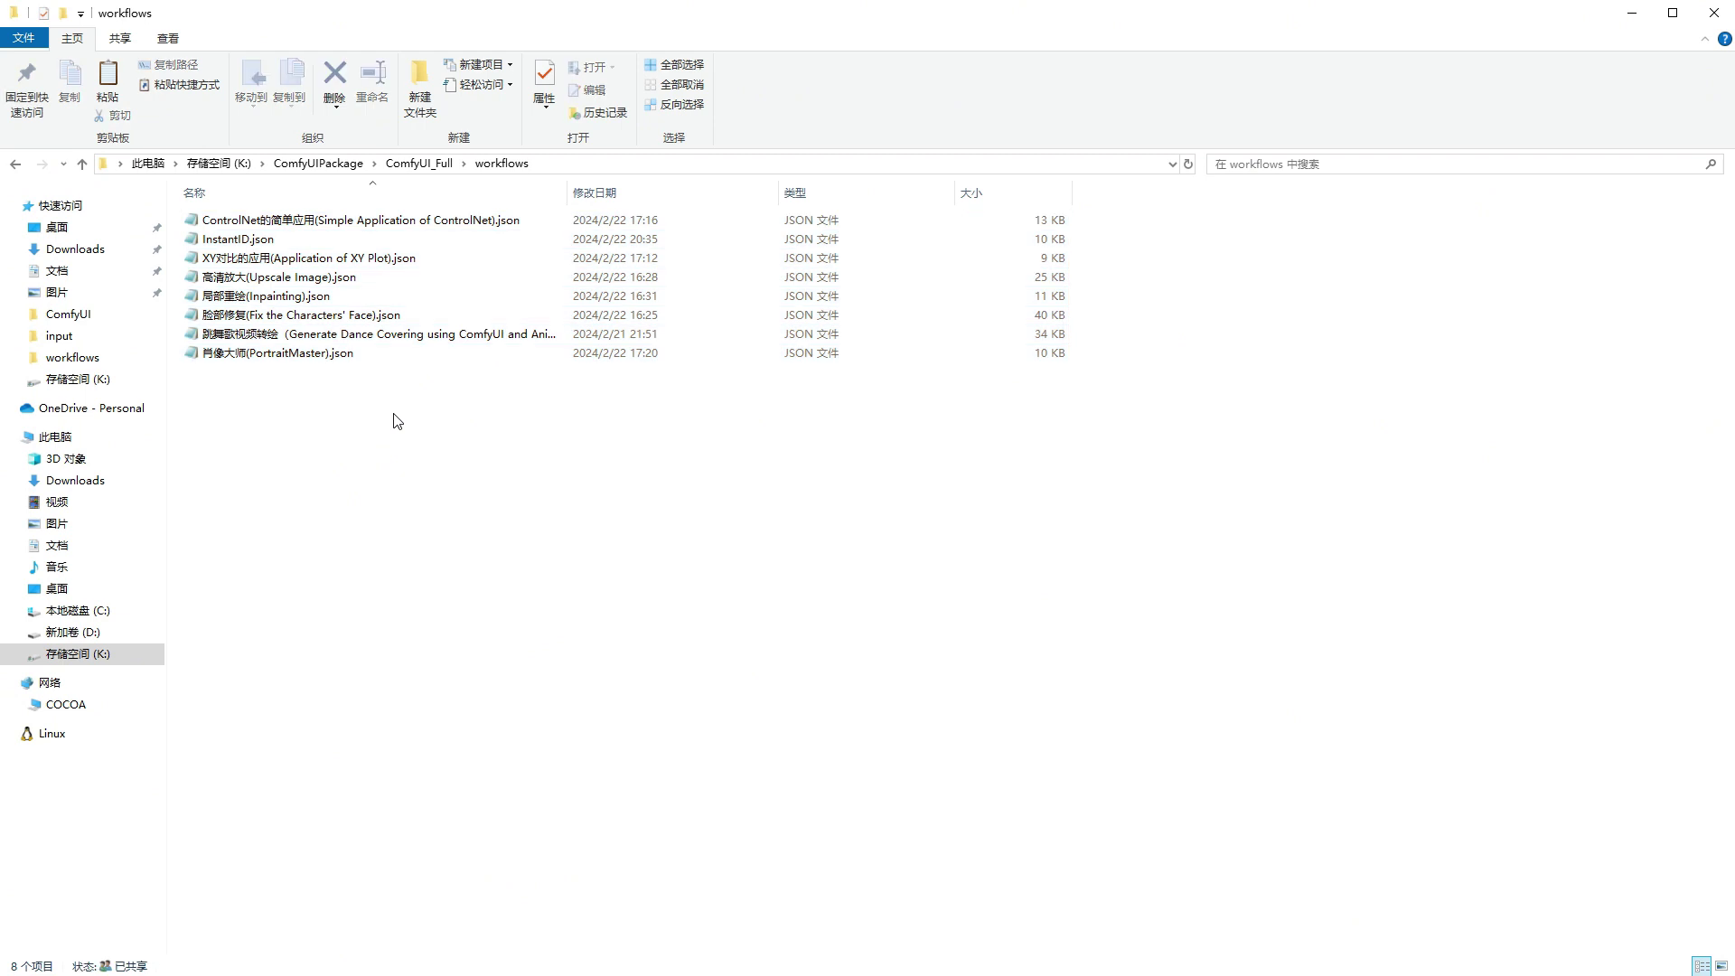
click(420, 163)
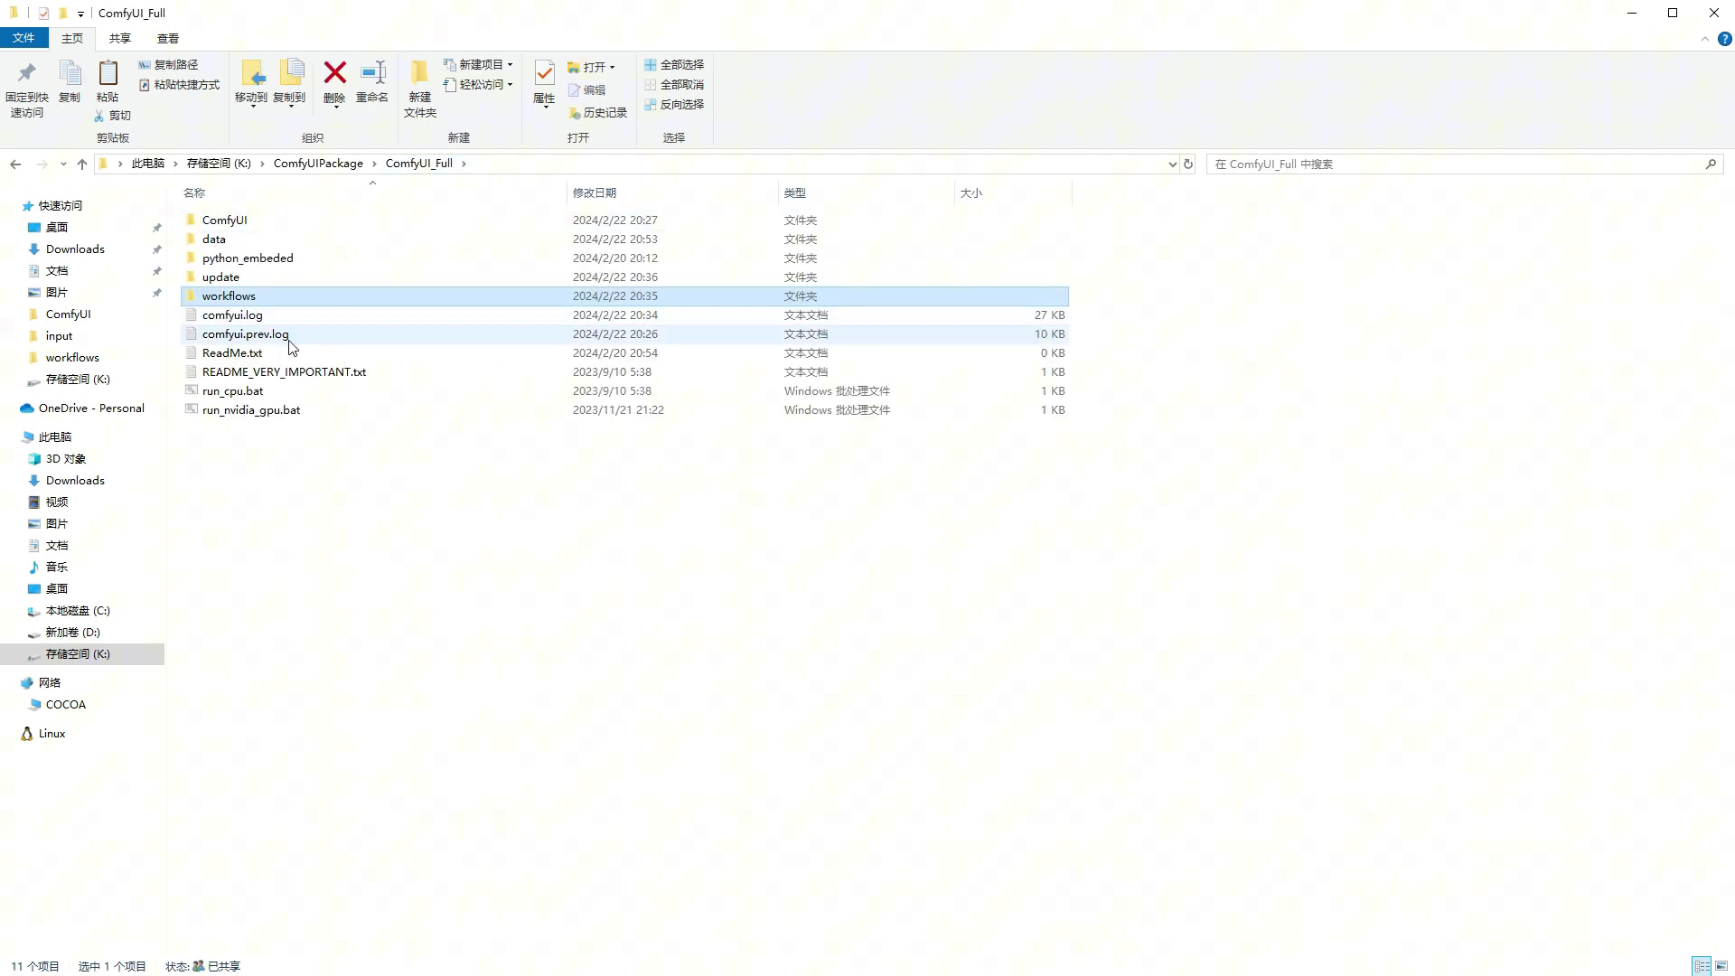
double_click(262, 354)
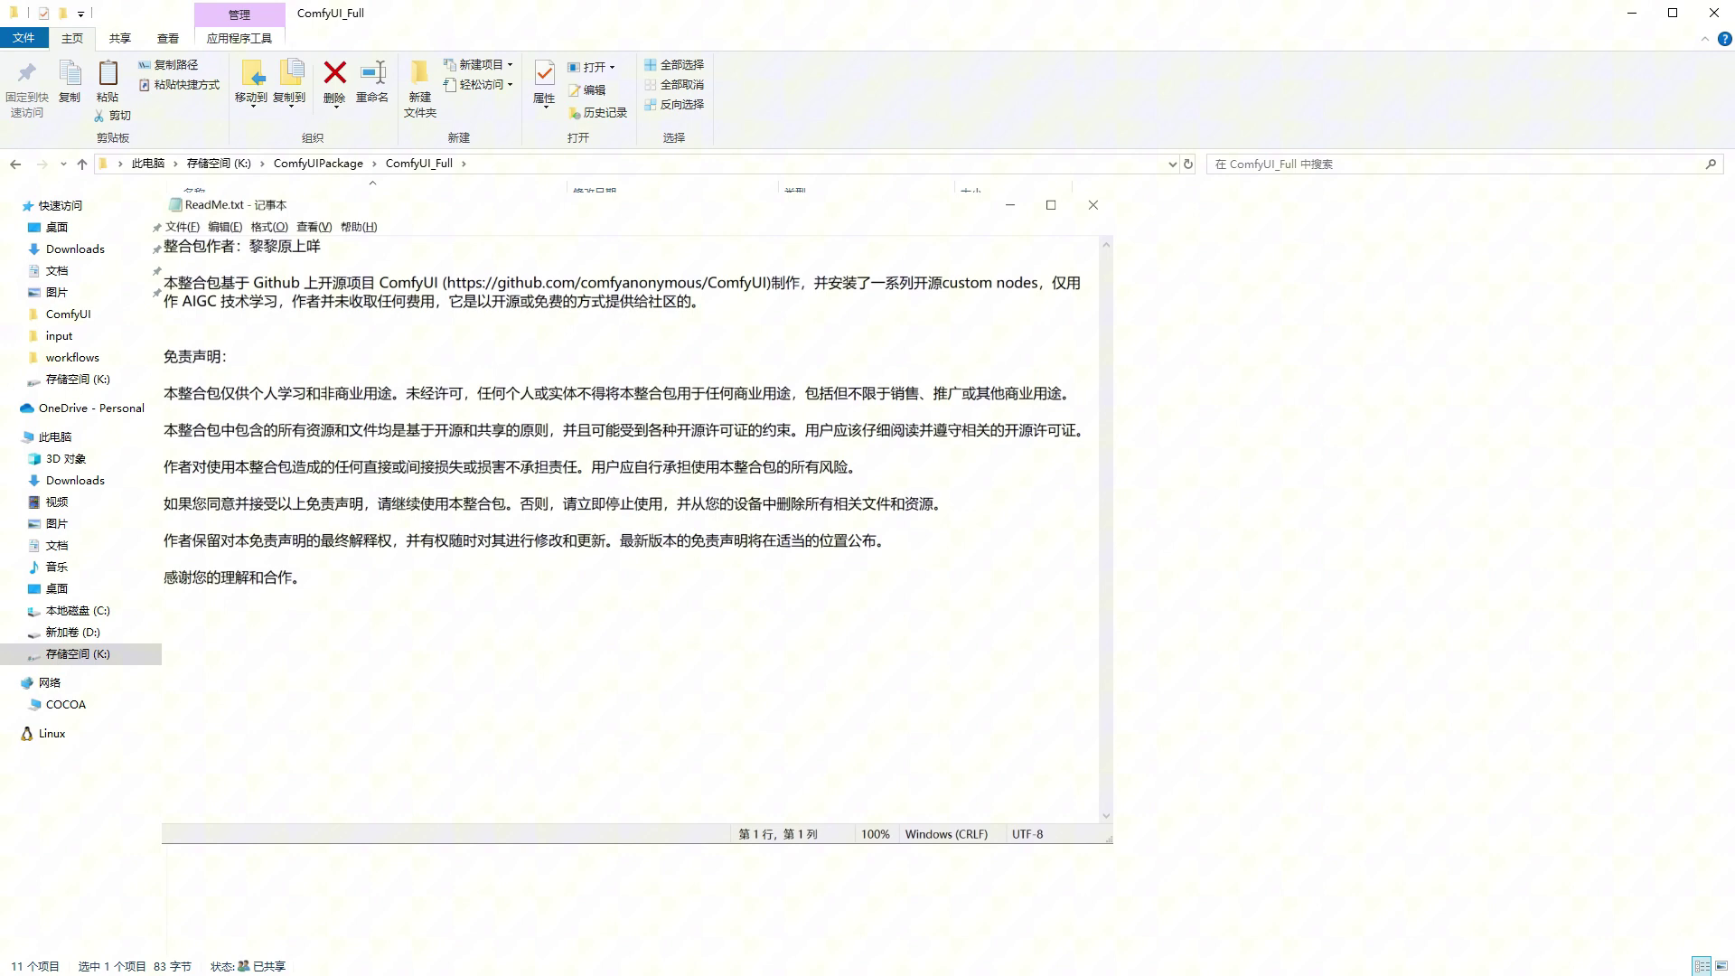
key(alt+F4)
click(242, 395)
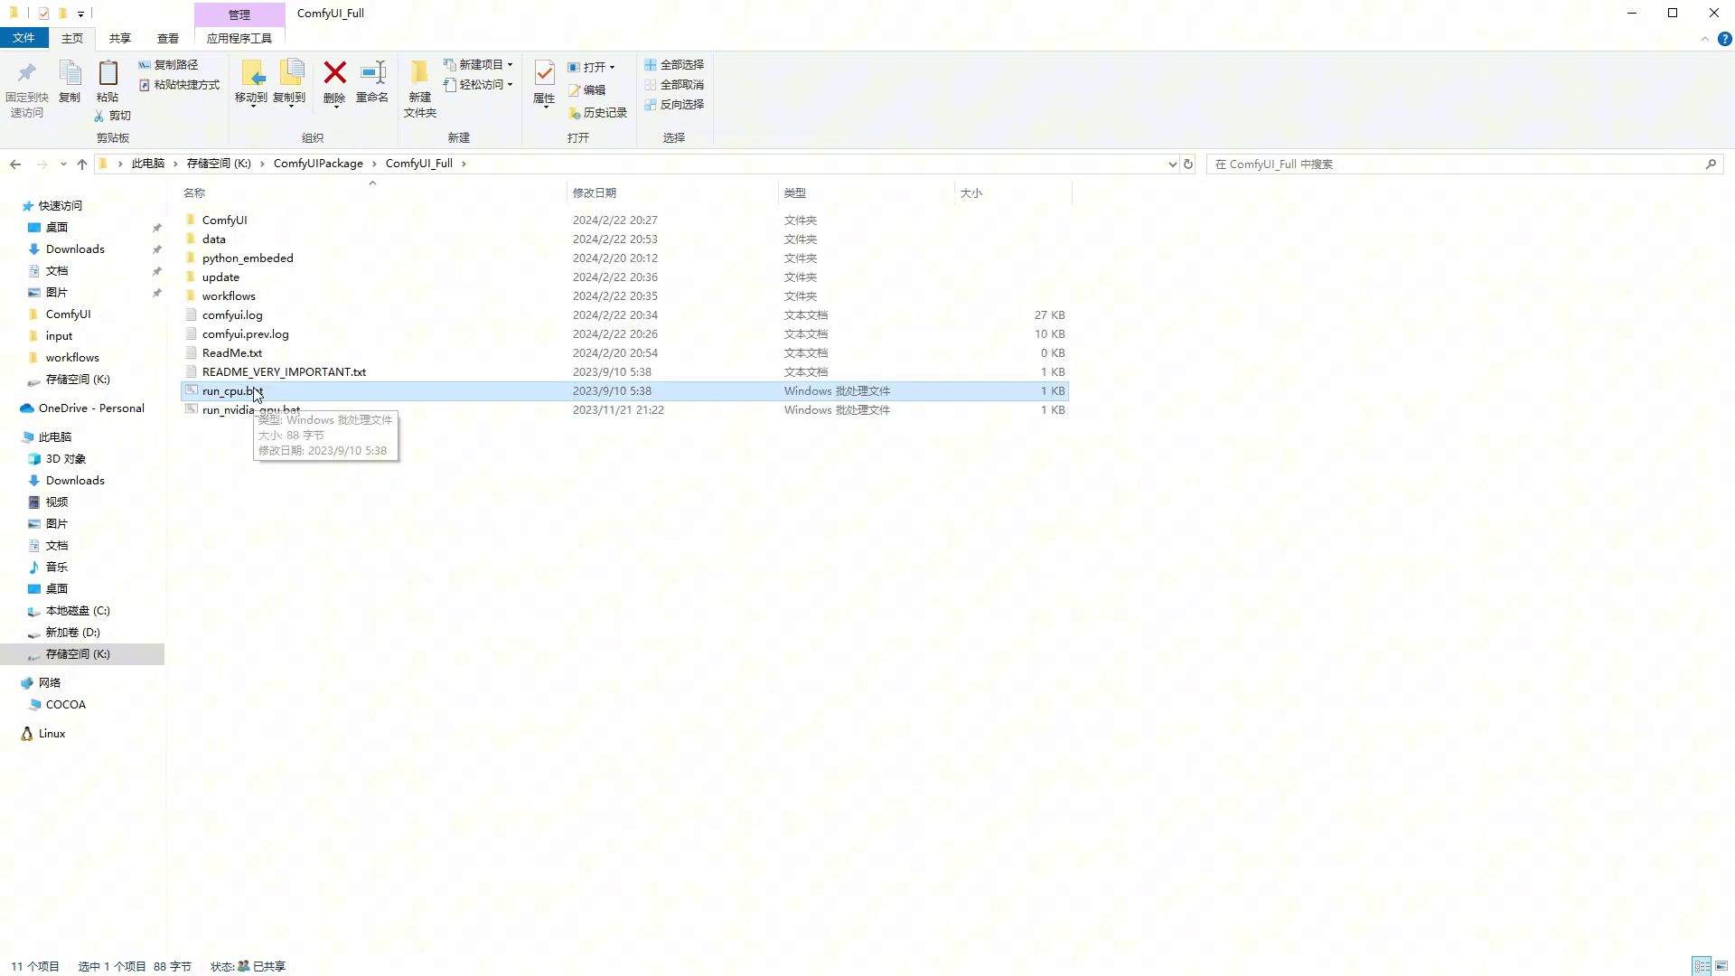
click(283, 412)
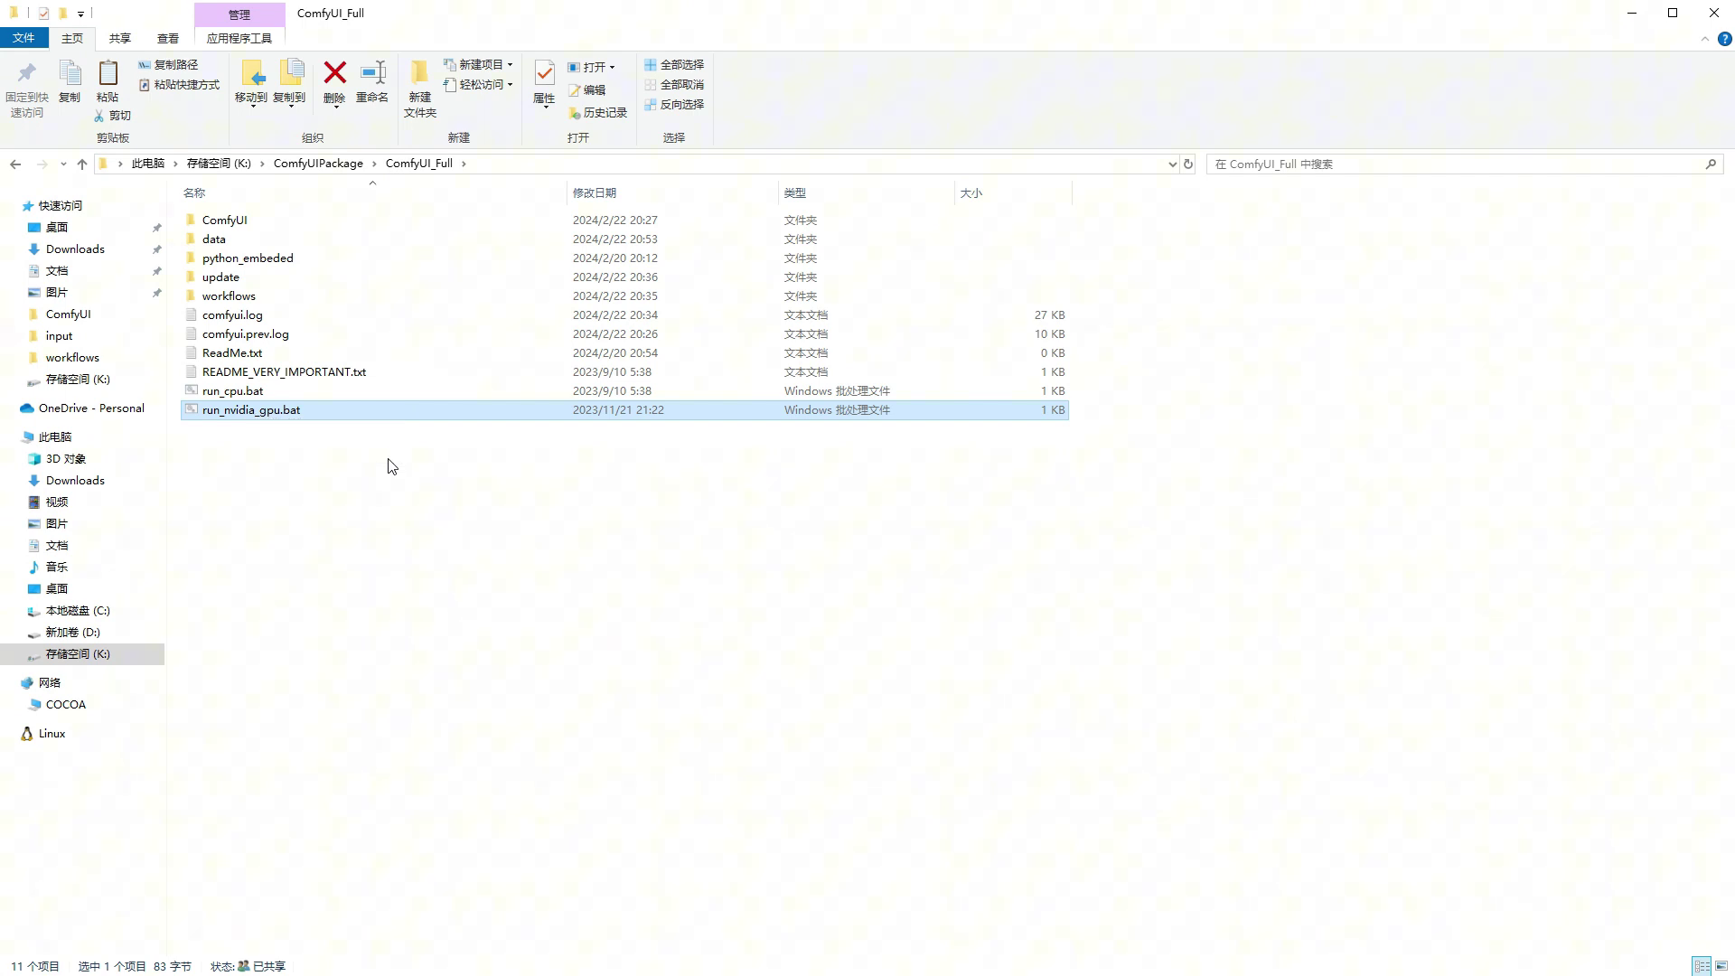
Step: Open the ComfyUI\custom_nodes folder
click(390, 465)
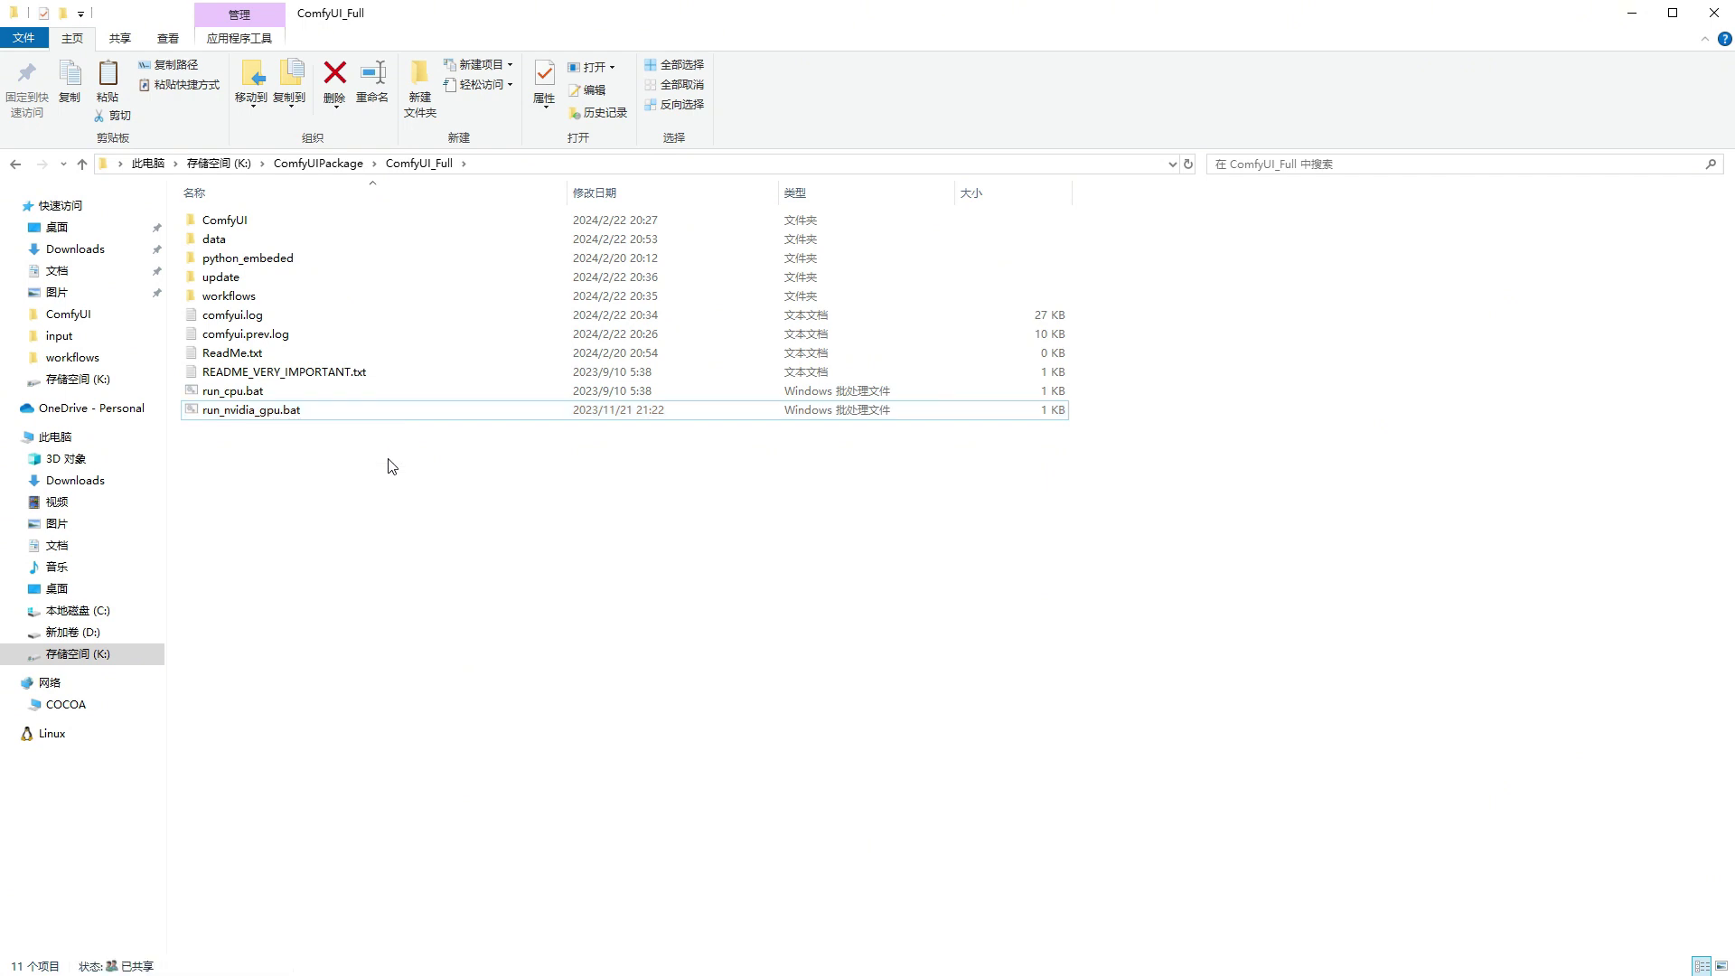
double_click(224, 221)
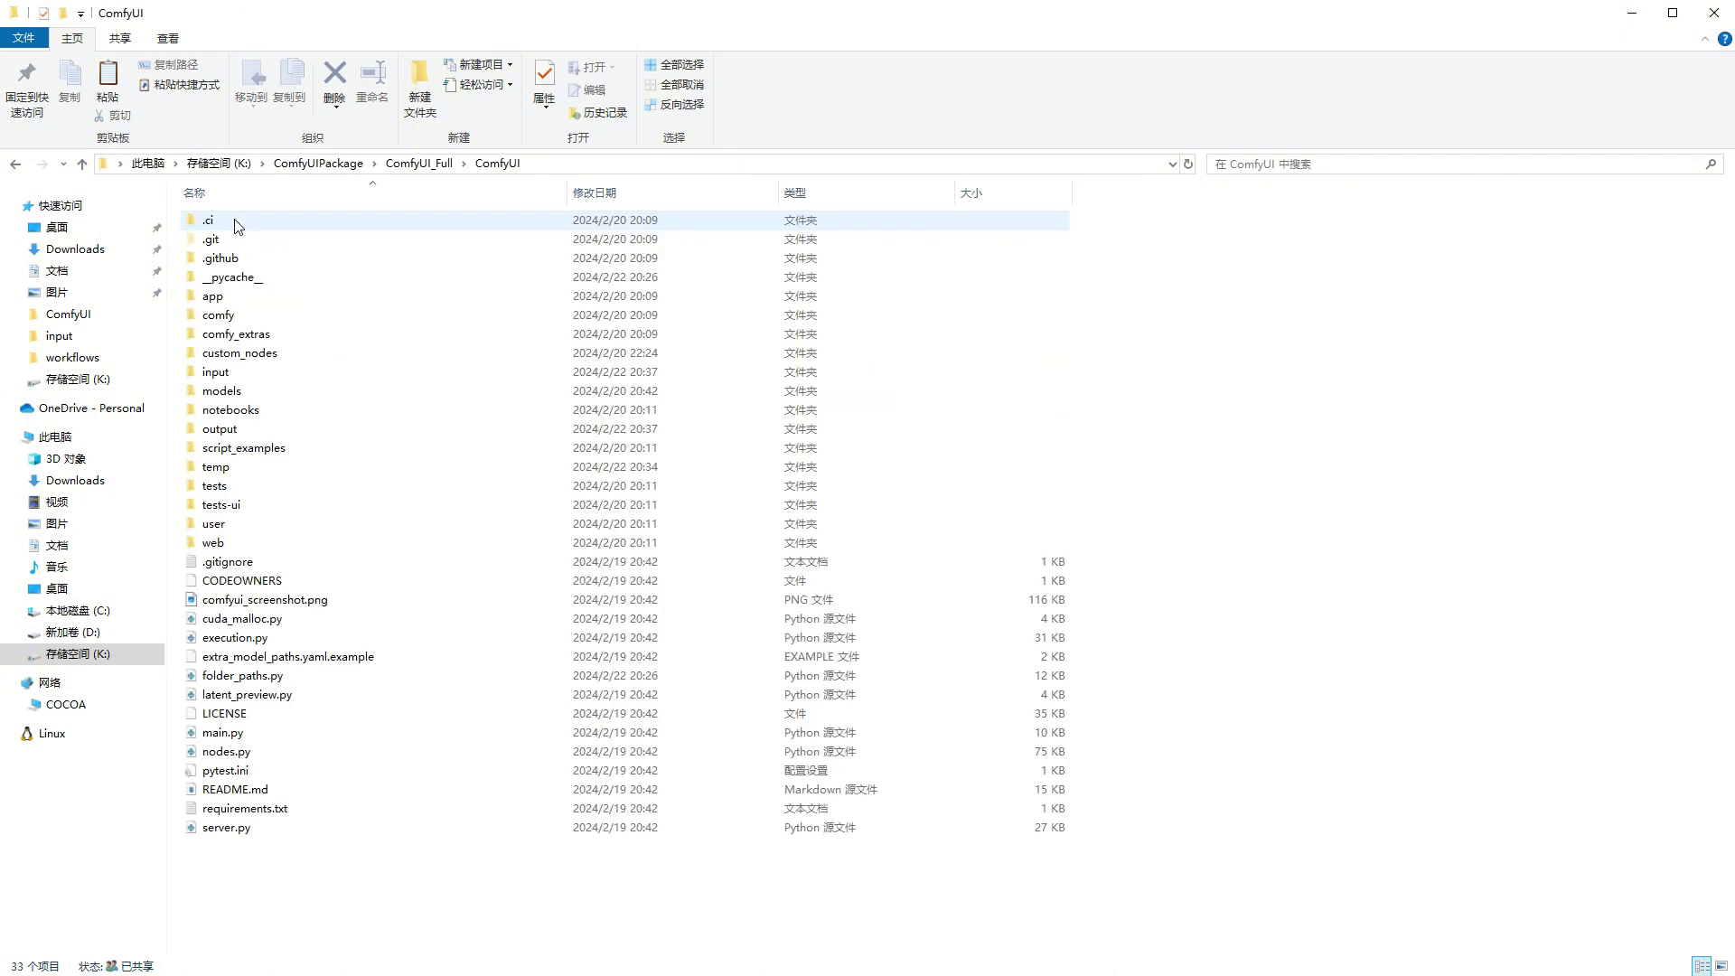
double_click(265, 355)
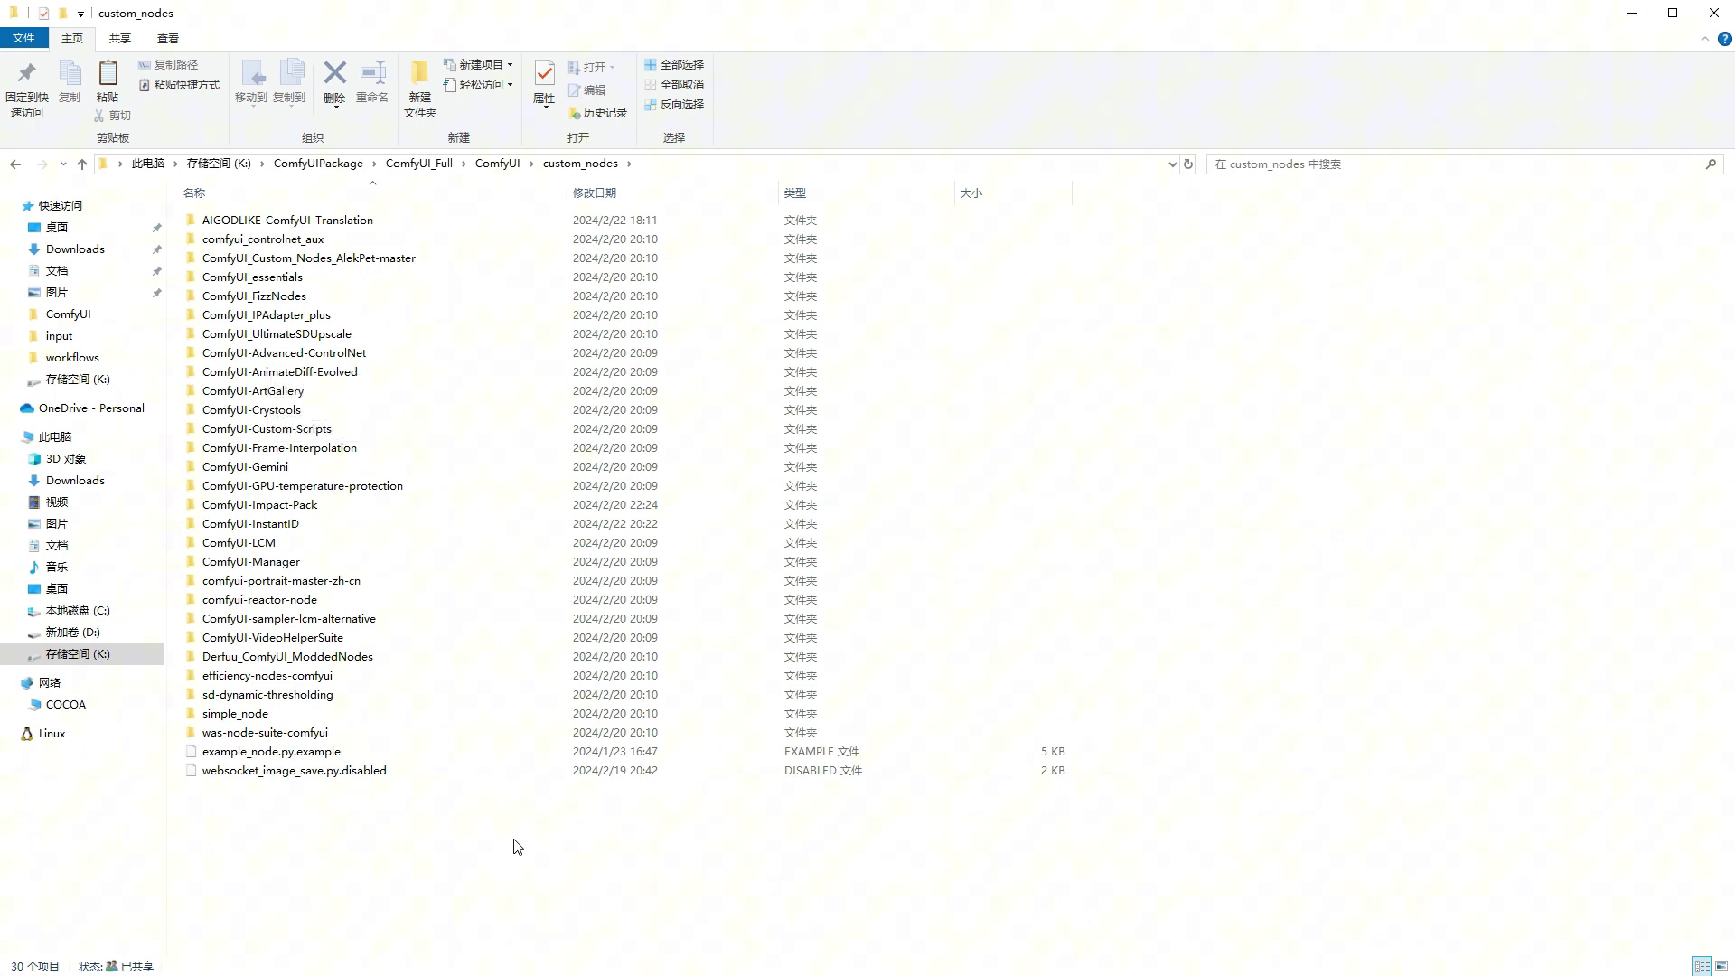
Step: Look through the AIGODLIKE-Translation, AnimateDiff-Evolved, Crystools, Impact-Pack and reactor node packs
click(372, 220)
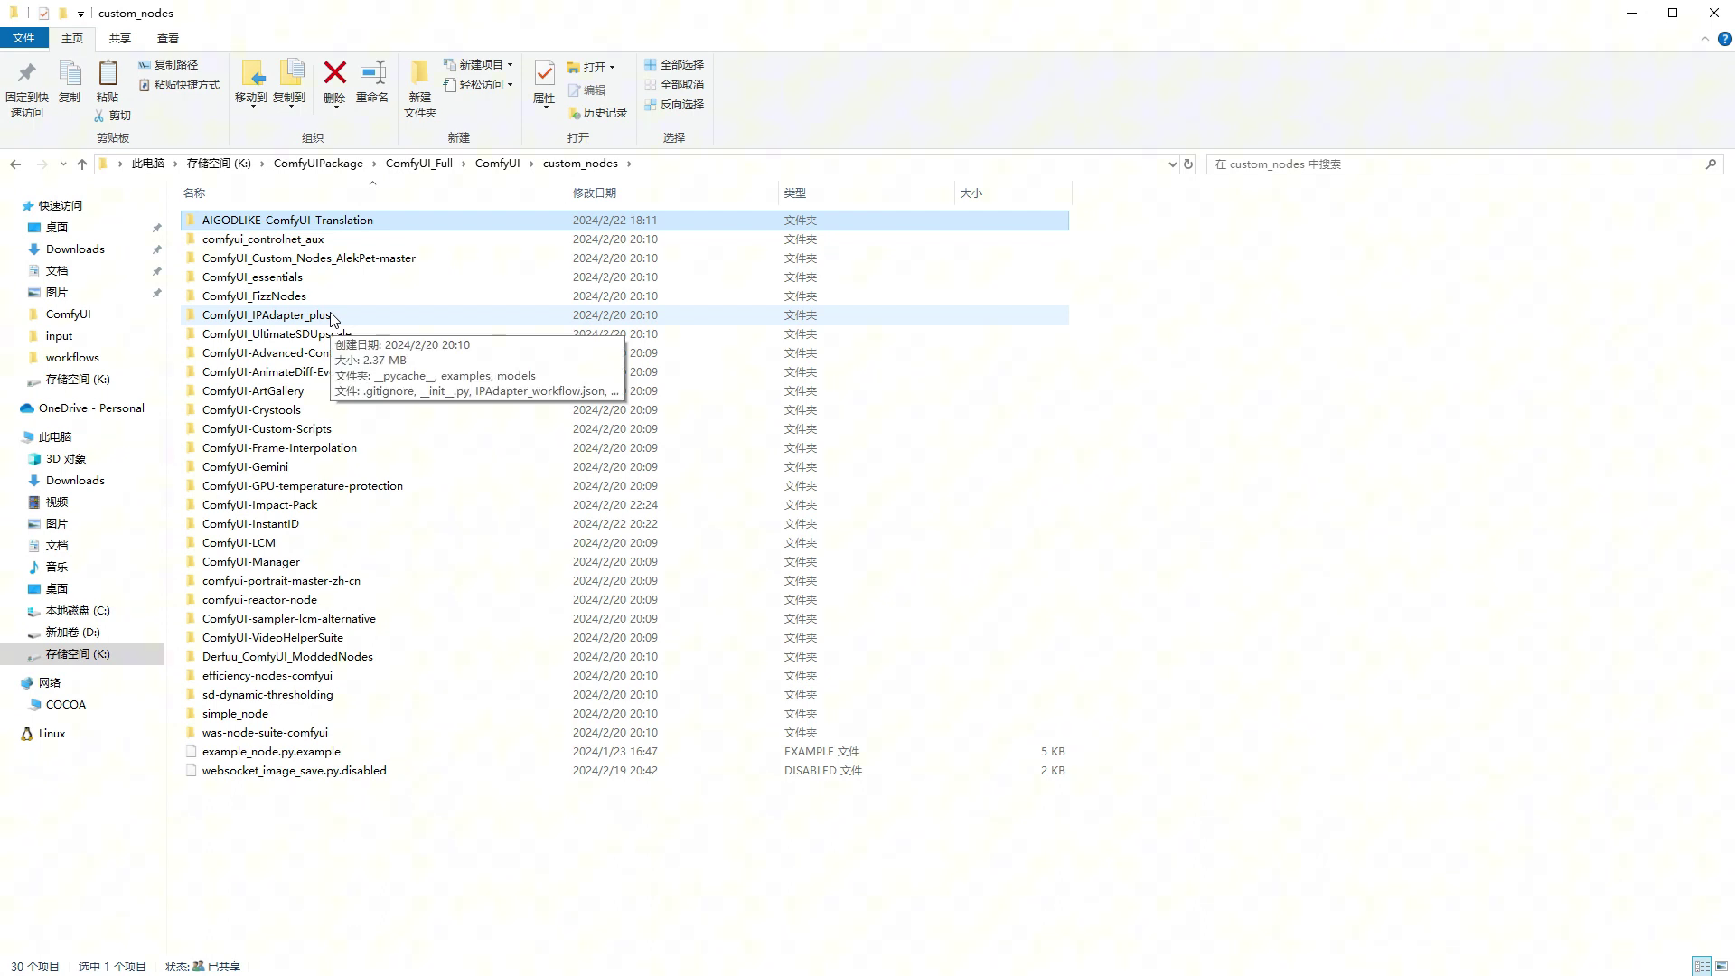
click(335, 374)
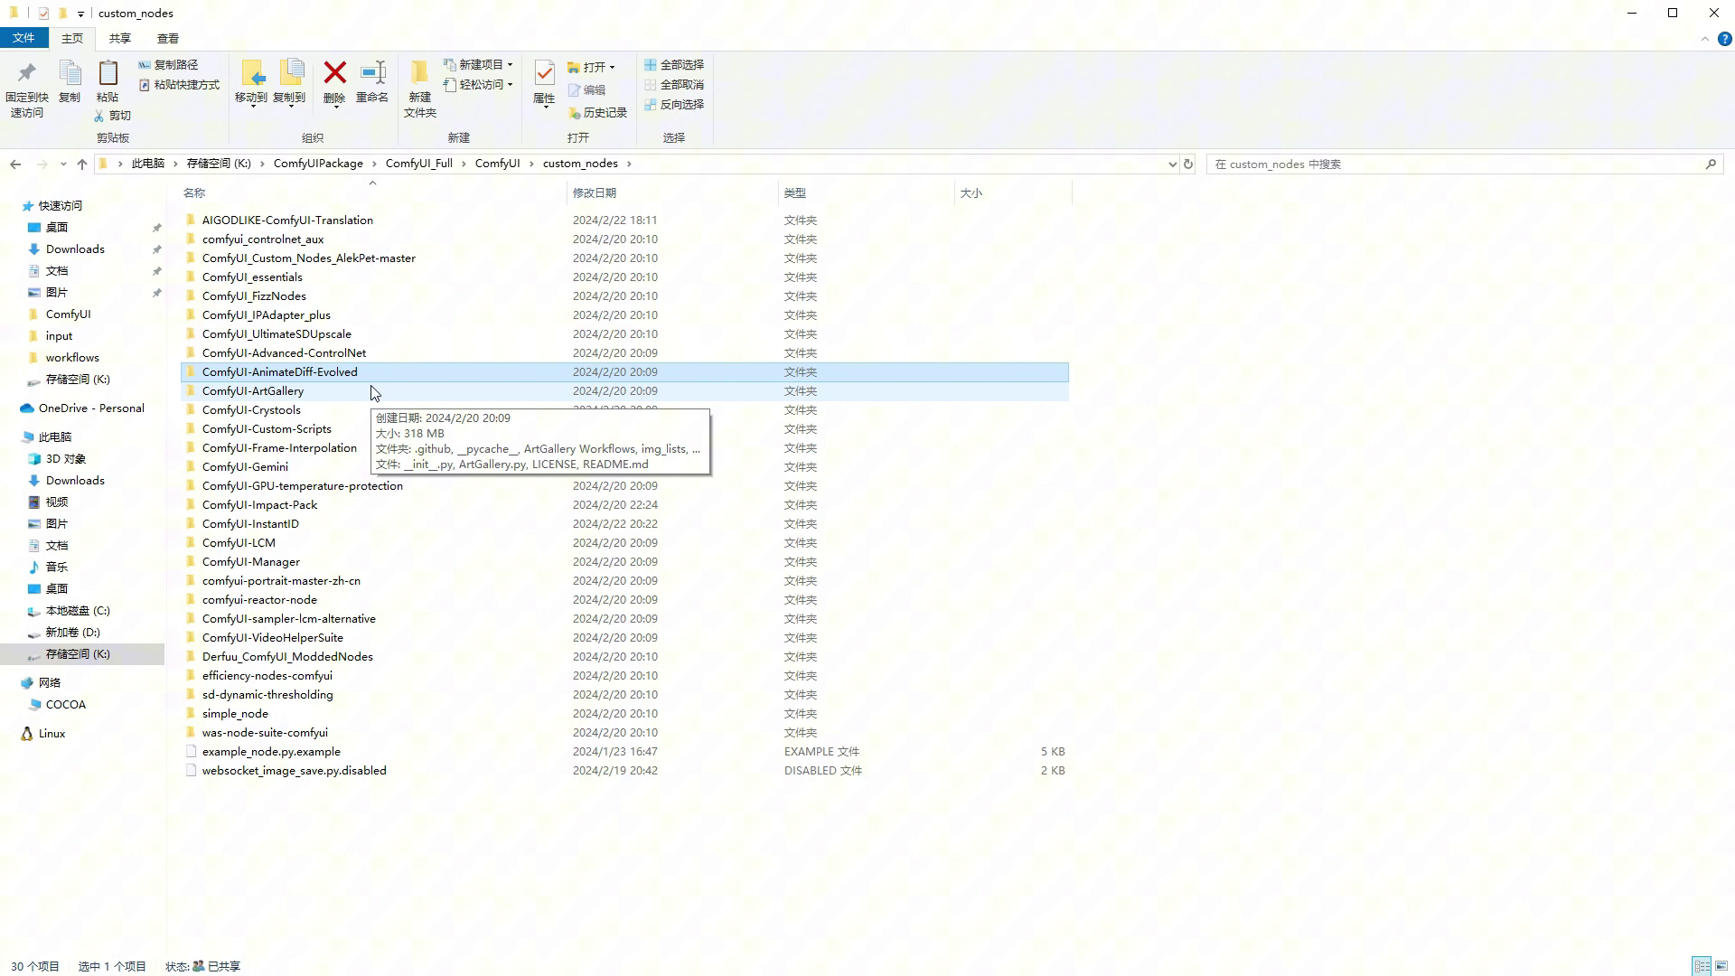
click(300, 415)
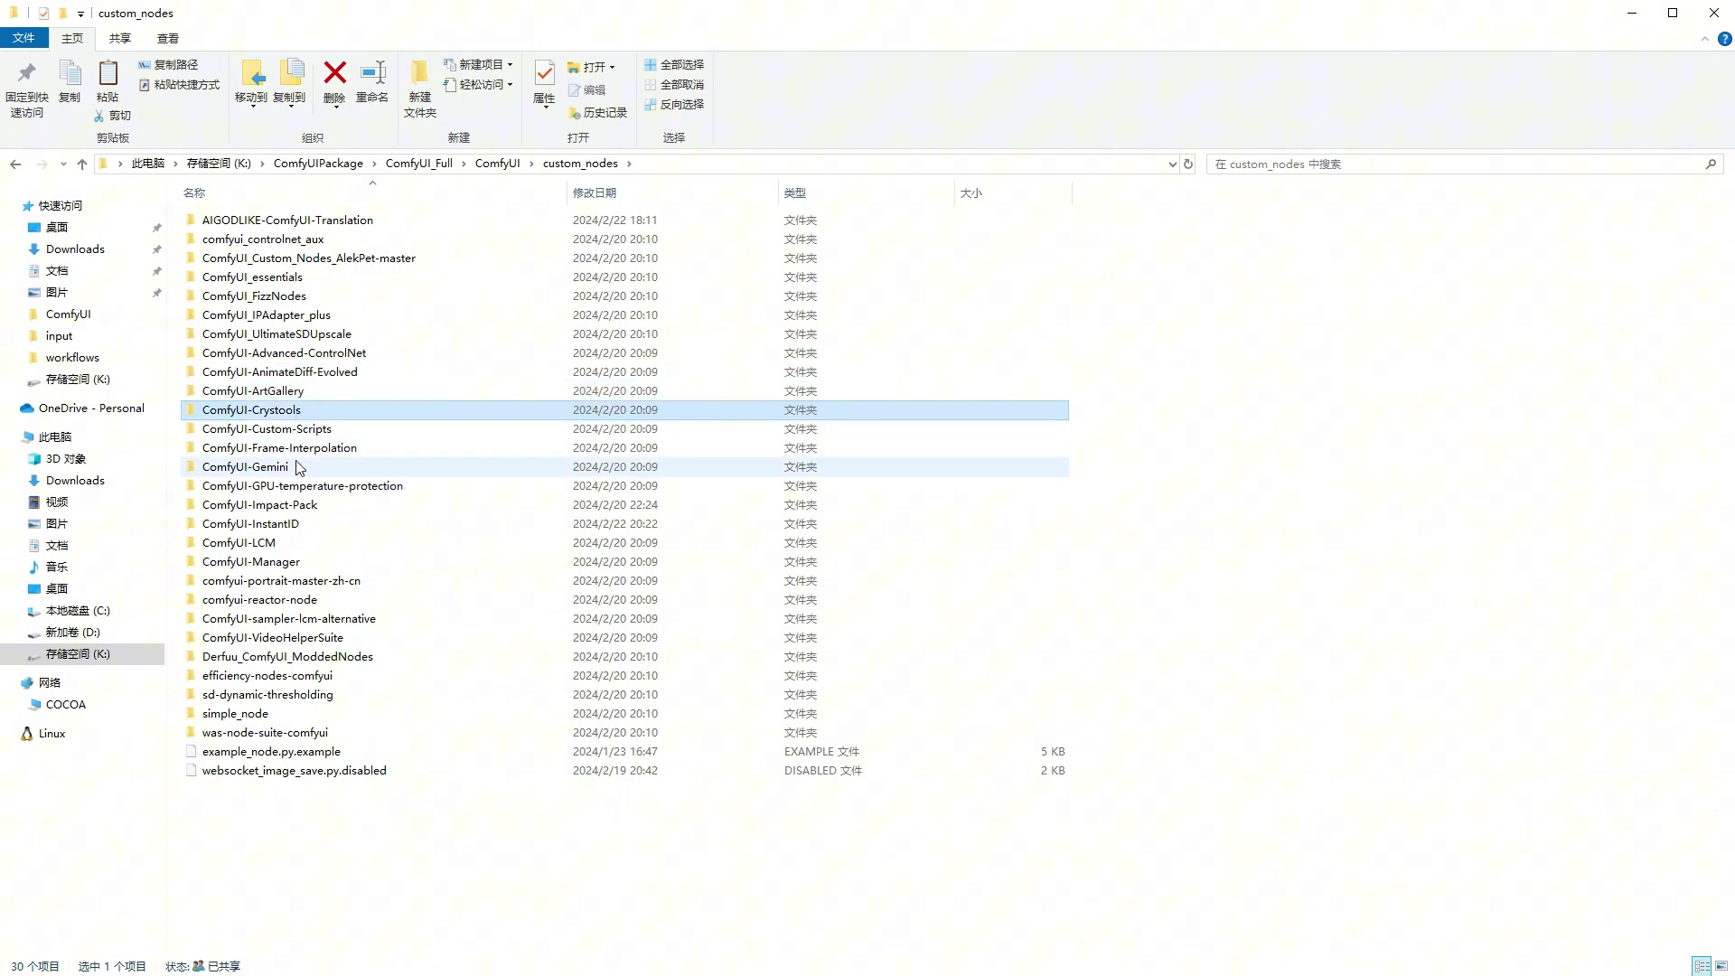
click(301, 512)
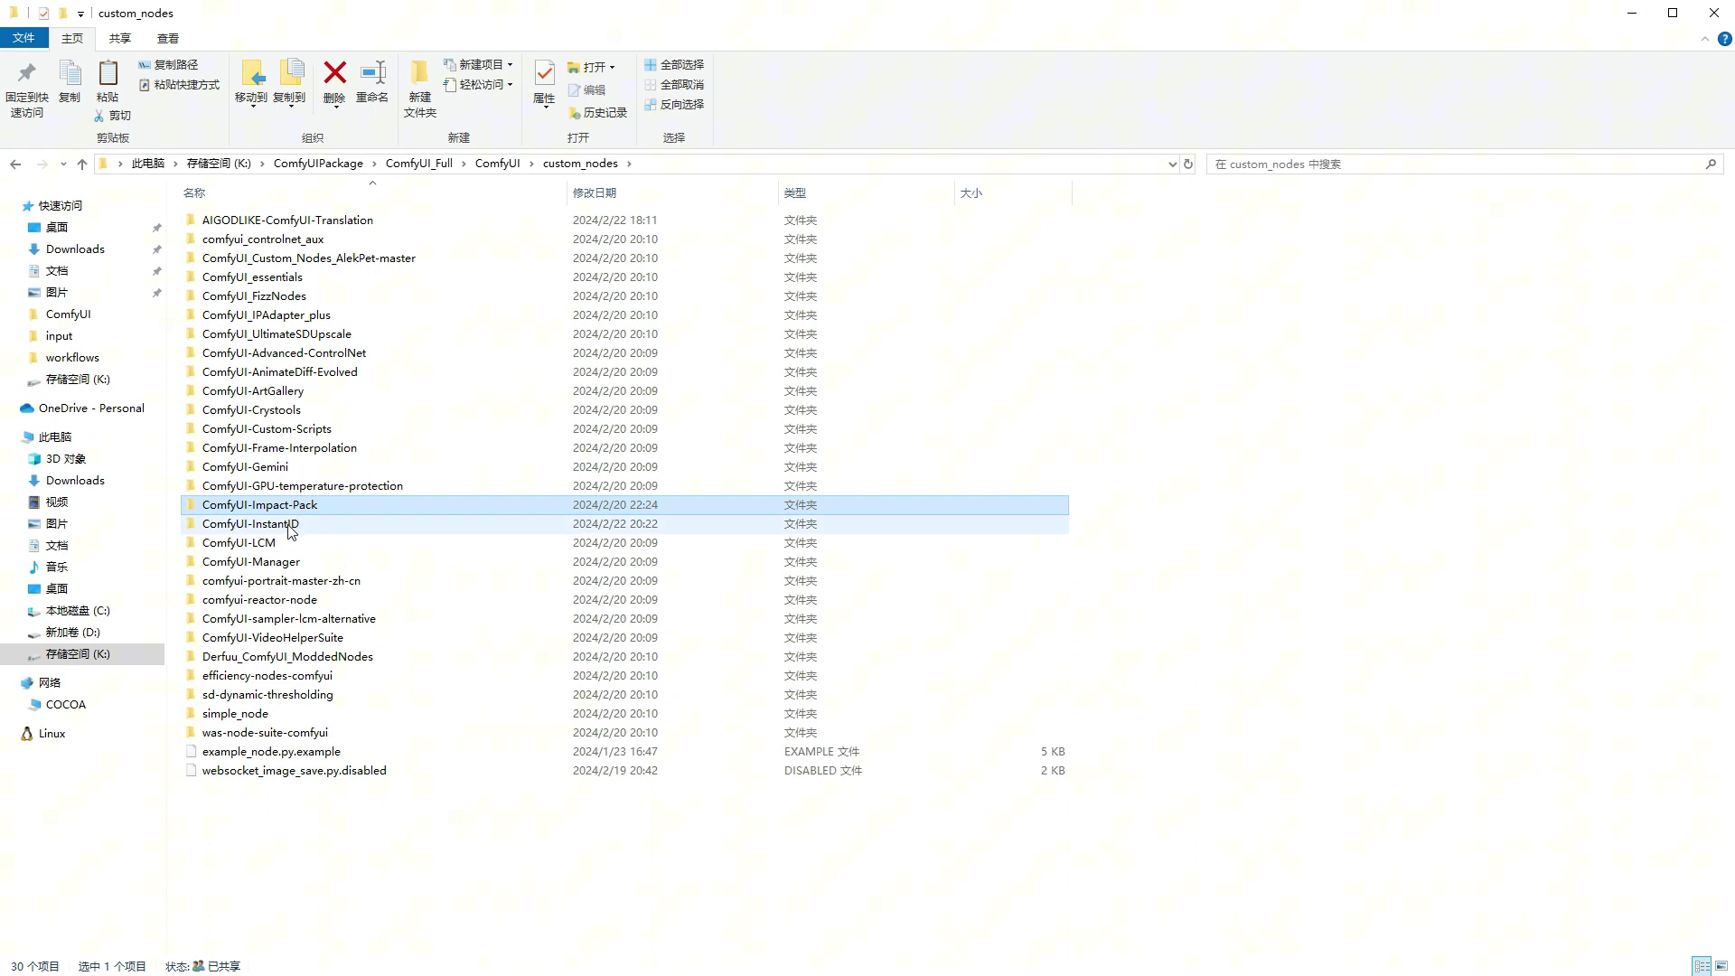
click(317, 600)
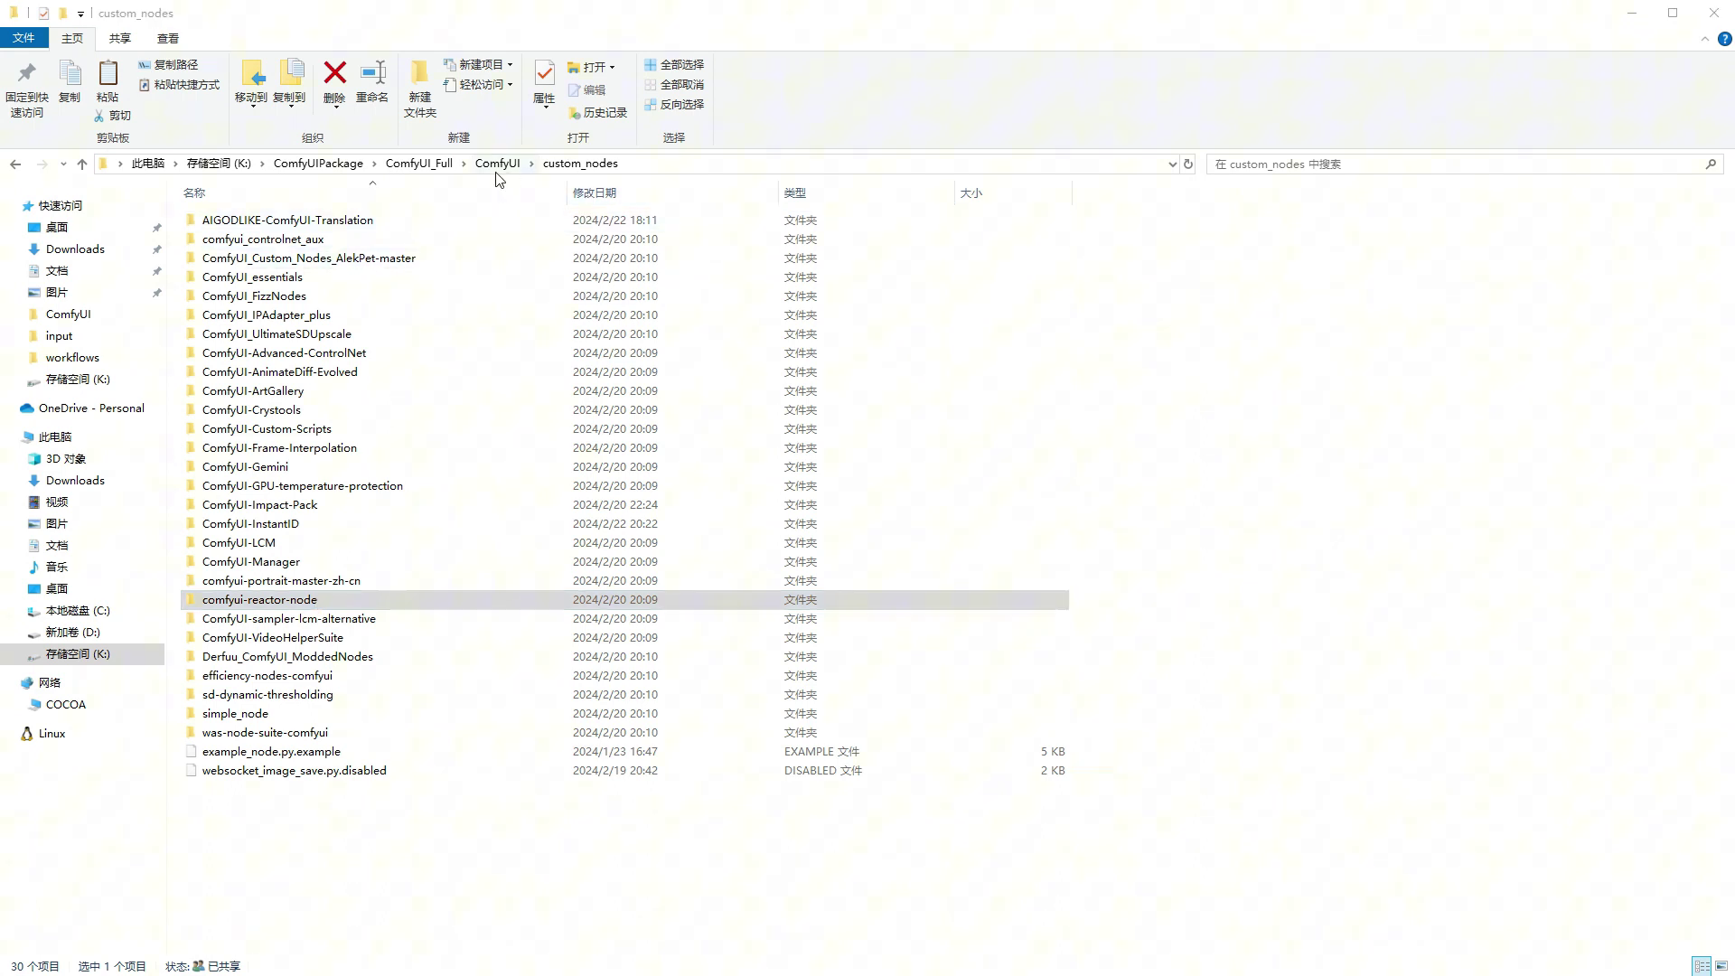
Step: Open models\controlnet and select all of its ControlNet model files
click(497, 164)
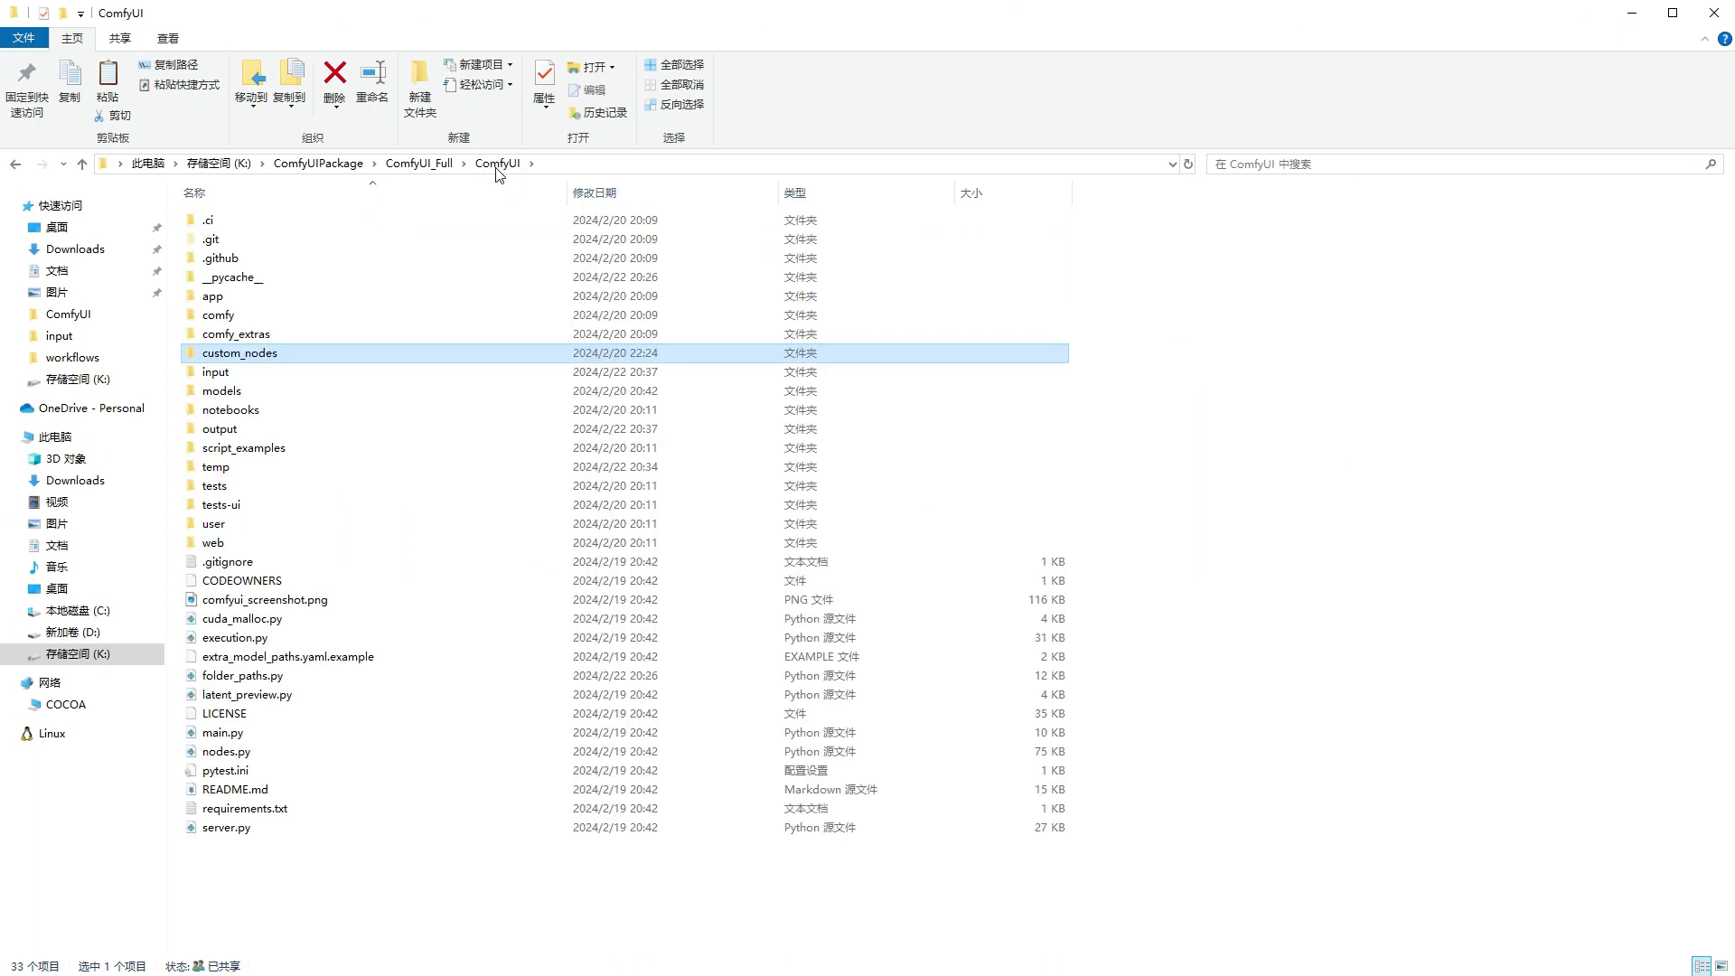
double_click(271, 394)
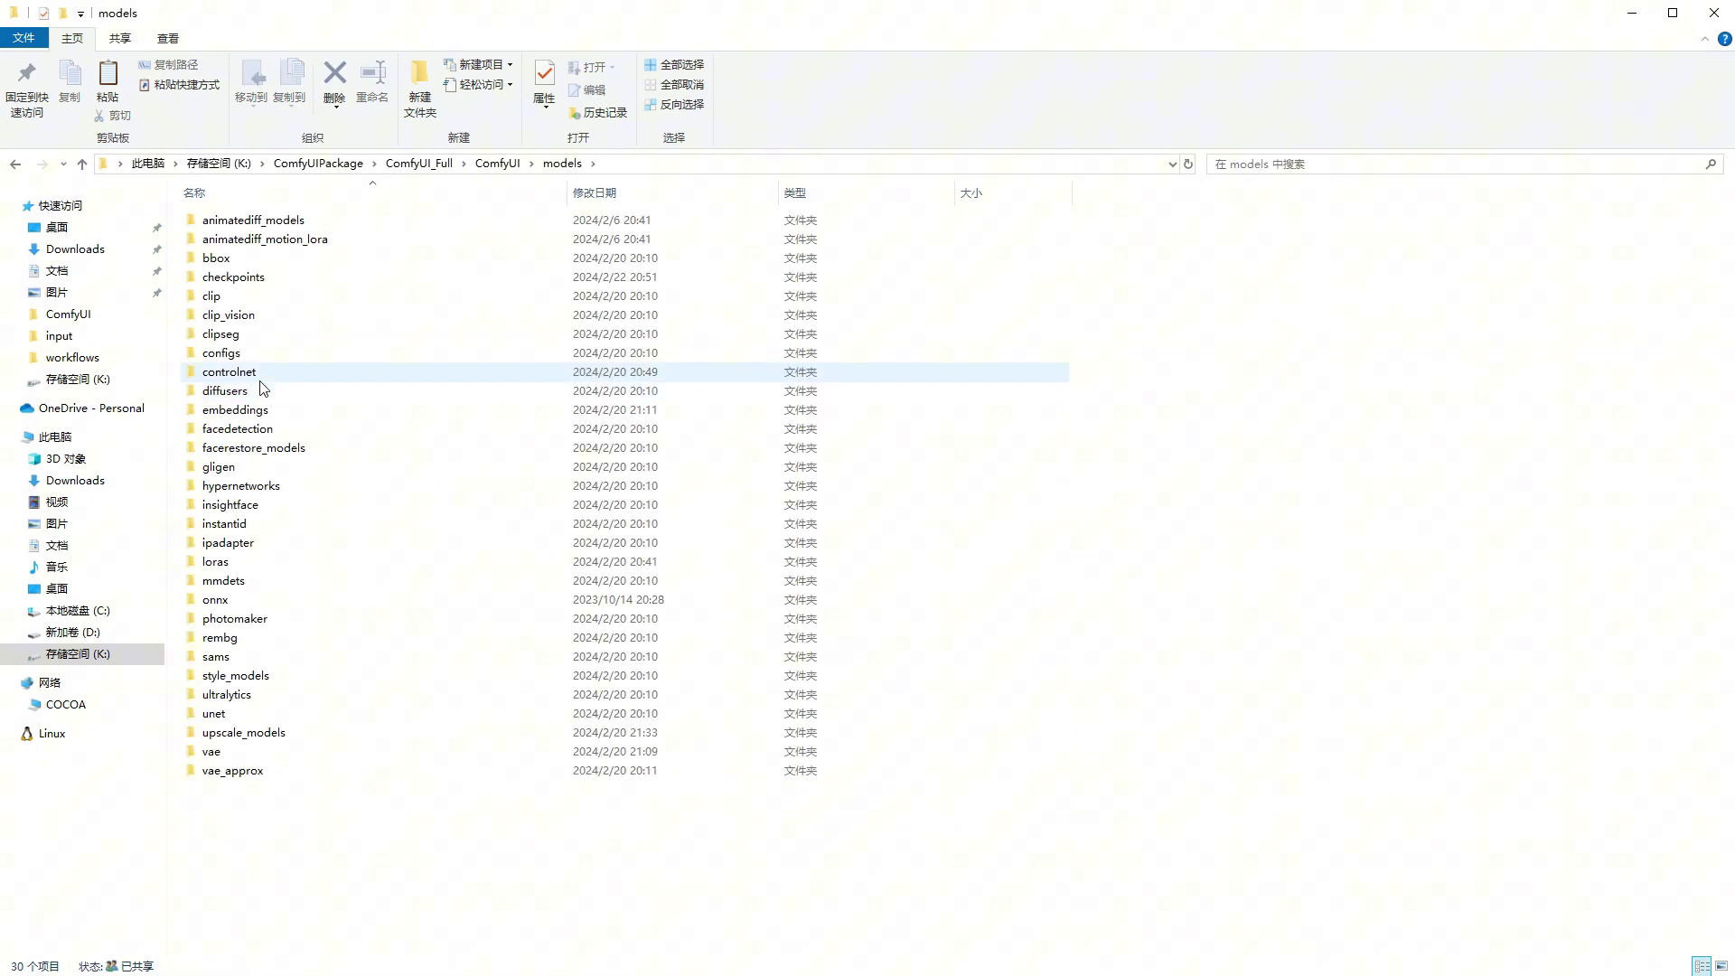
click(262, 286)
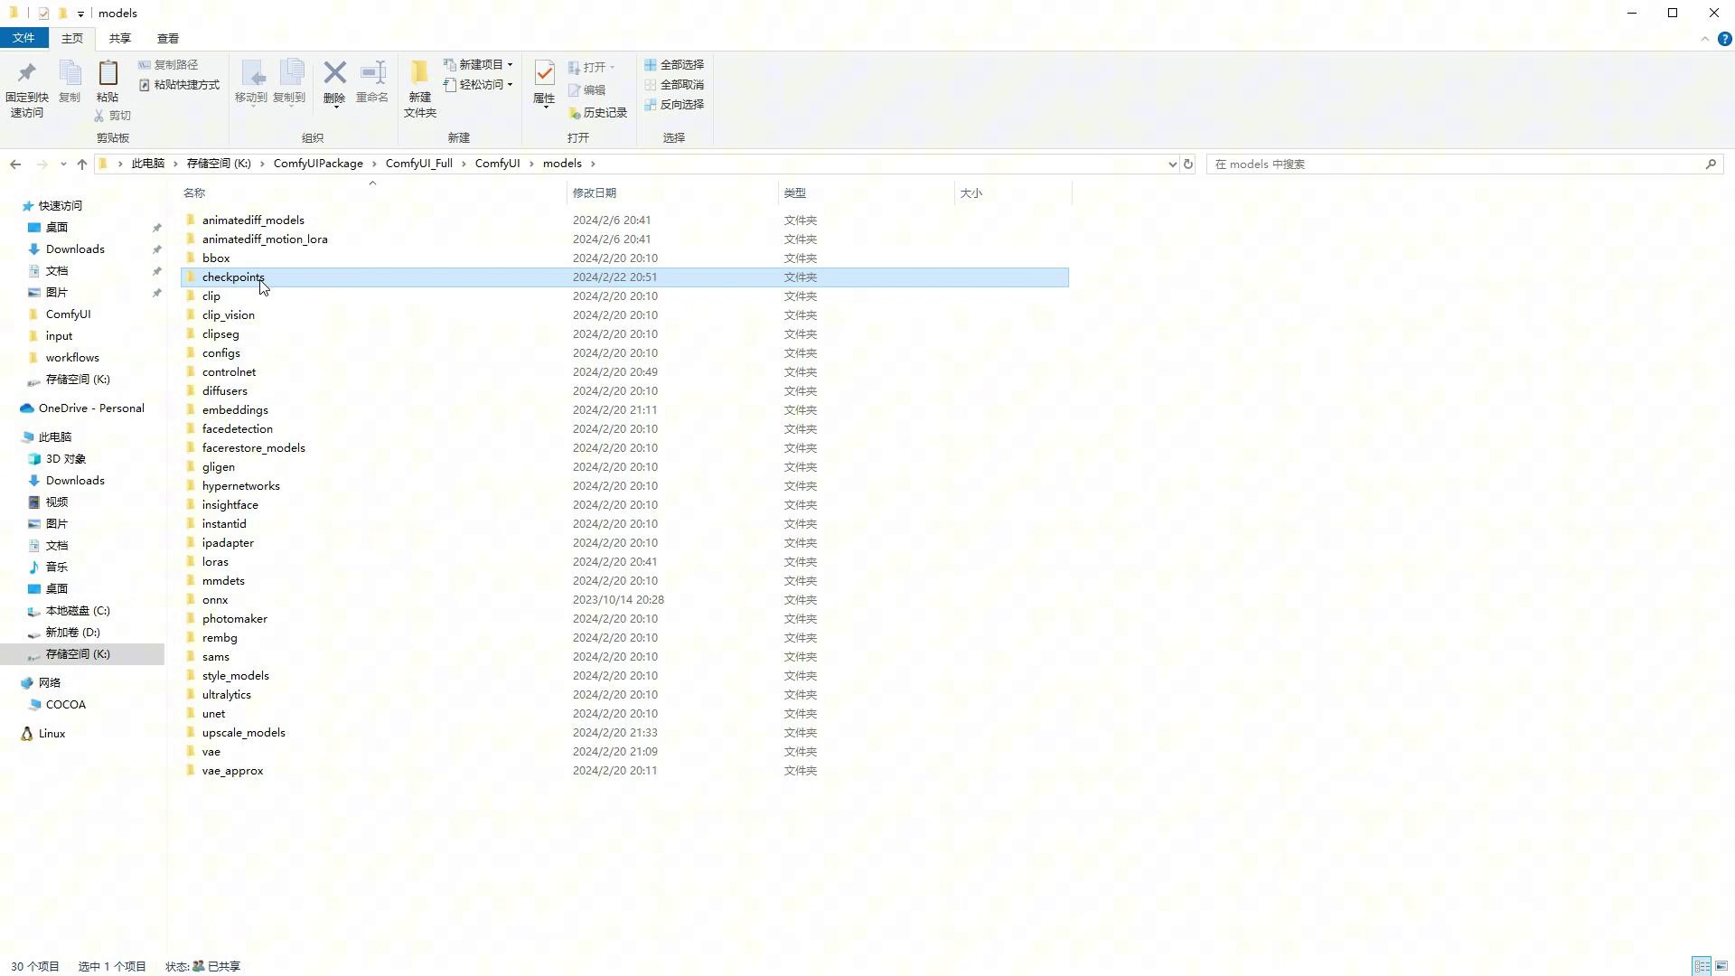
double_click(237, 371)
drag(657, 723, 285, 215)
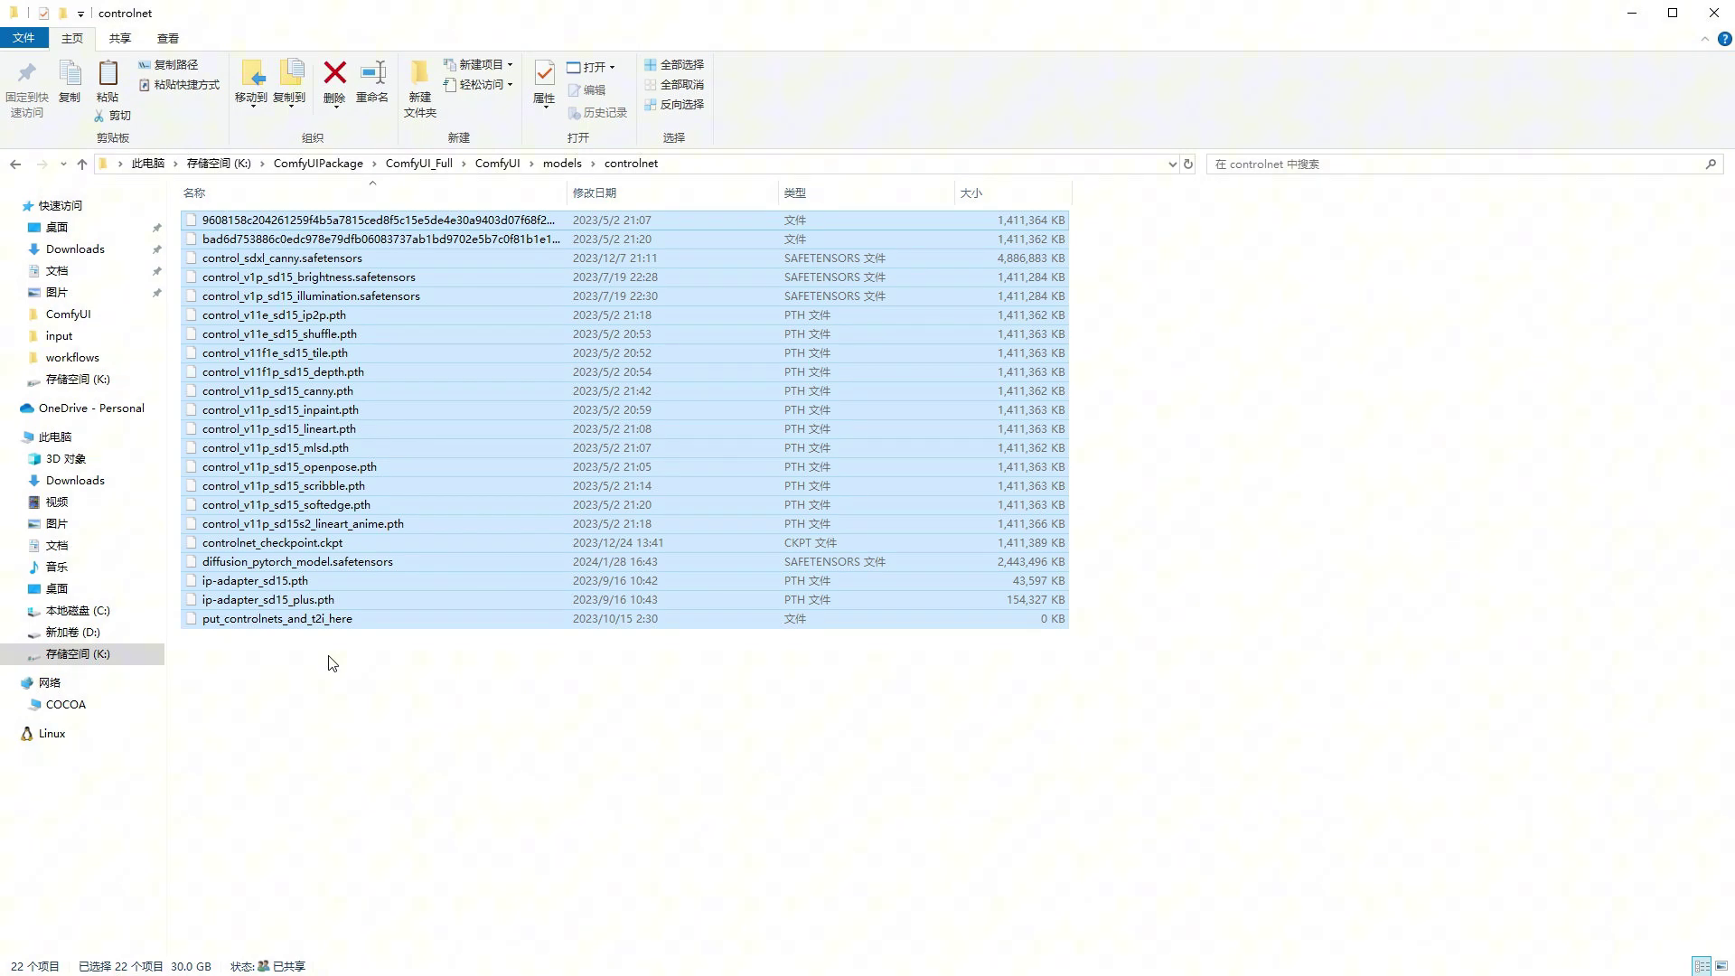
Step: Deselect the files and go back up through models to the main ComfyUI folder
click(333, 664)
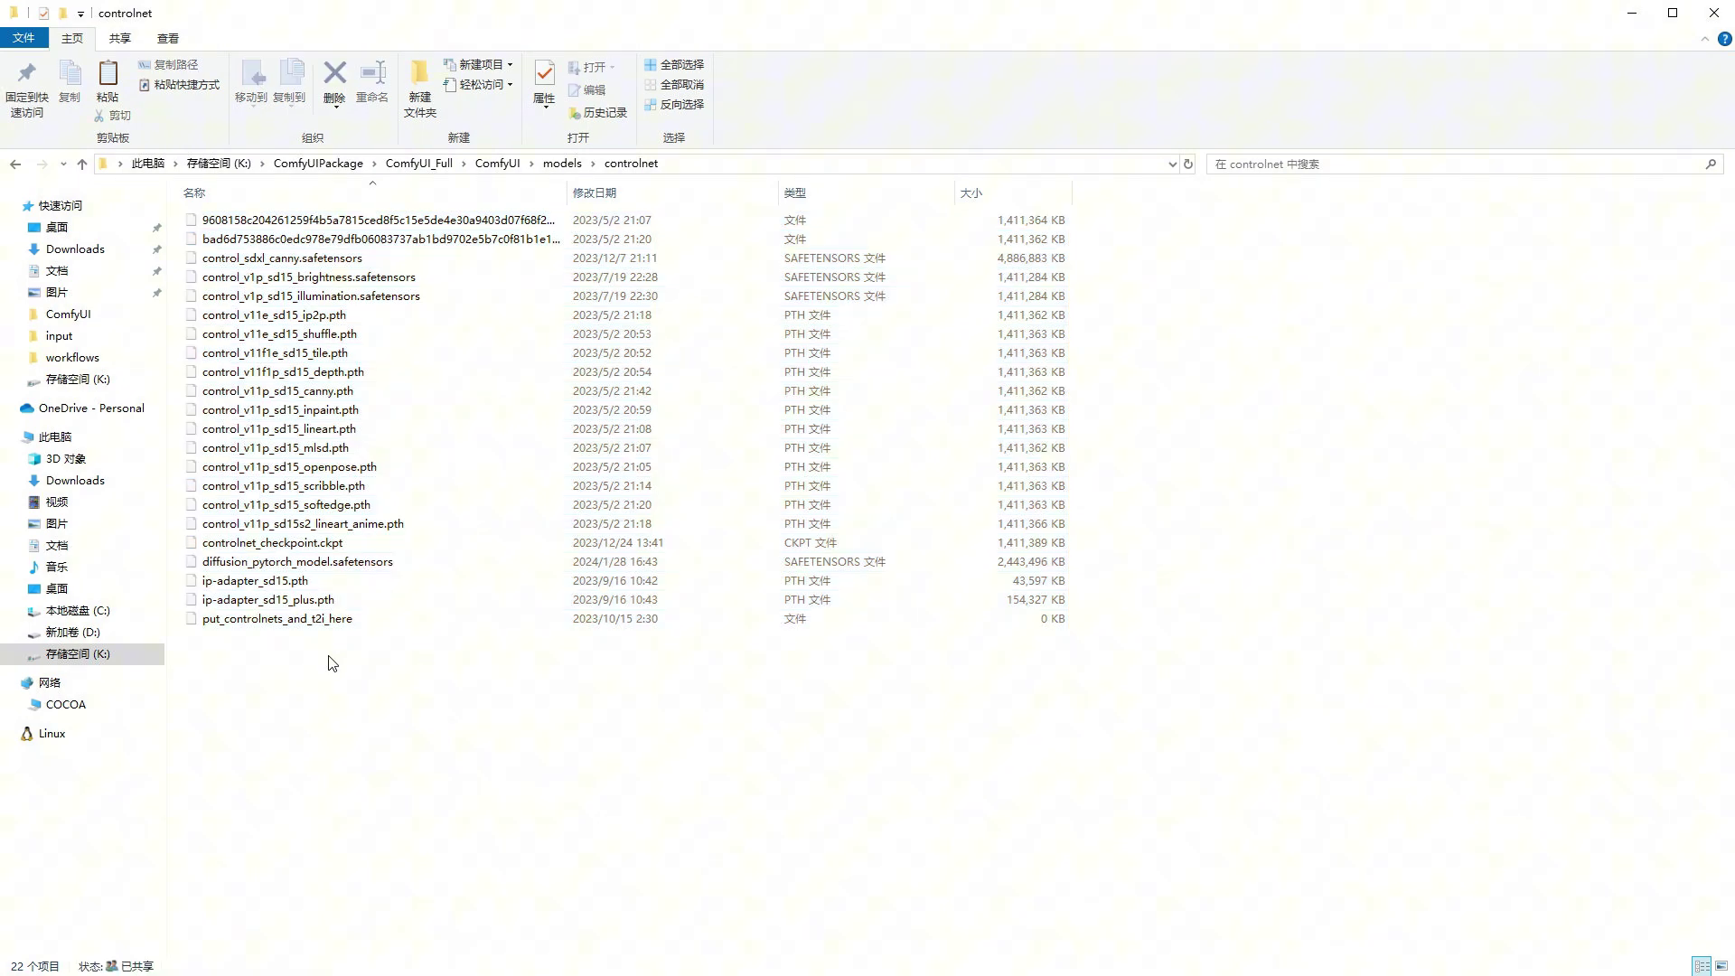
click(562, 164)
click(498, 164)
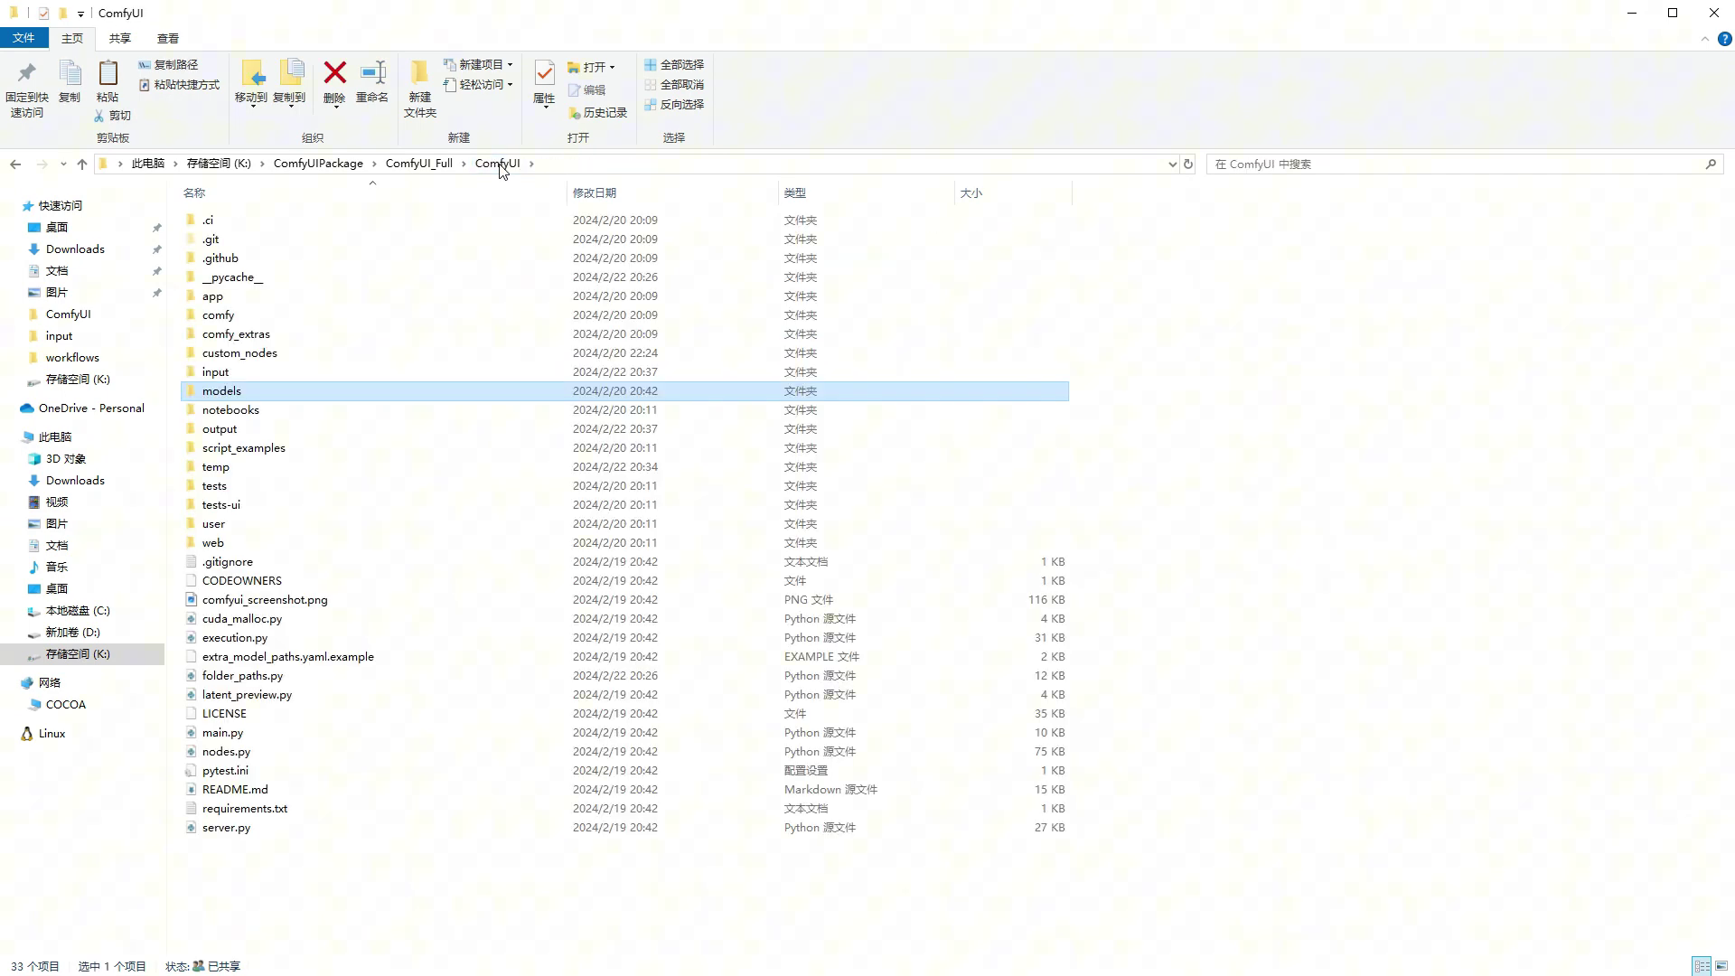
ctrl+click(295, 398)
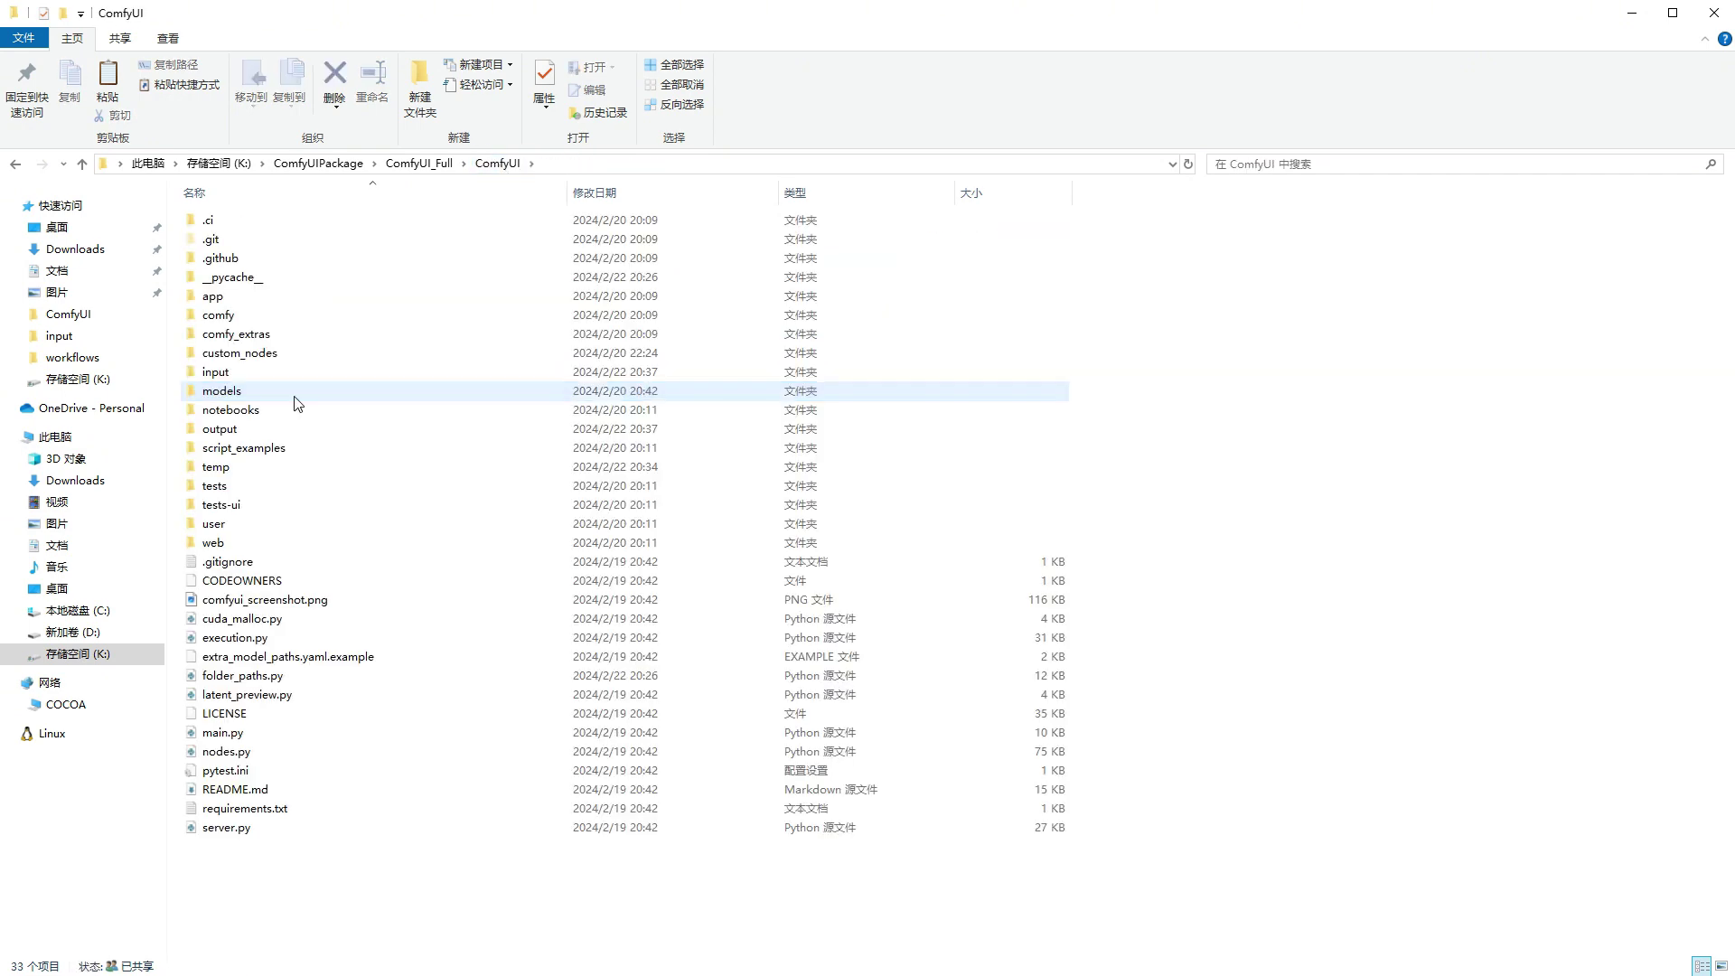
click(314, 658)
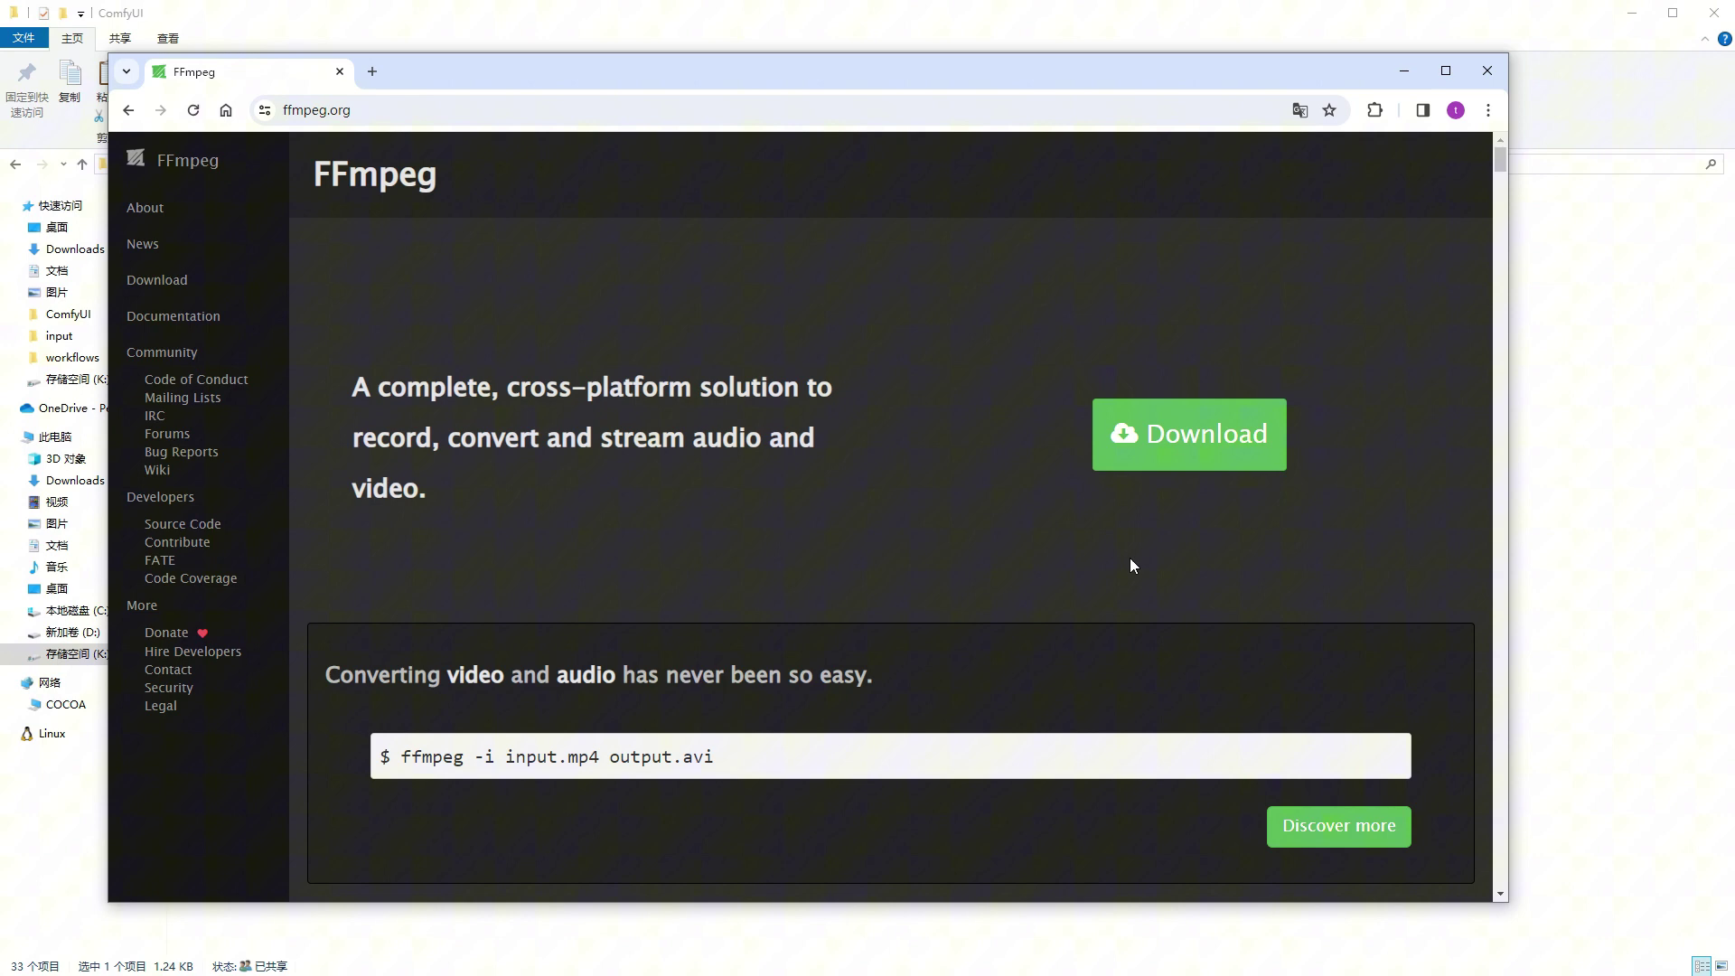
Step: Minimize the FFmpeg browser and launch run_nvidia_gpu.bat from the ComfyUI_Full folder
click(1403, 71)
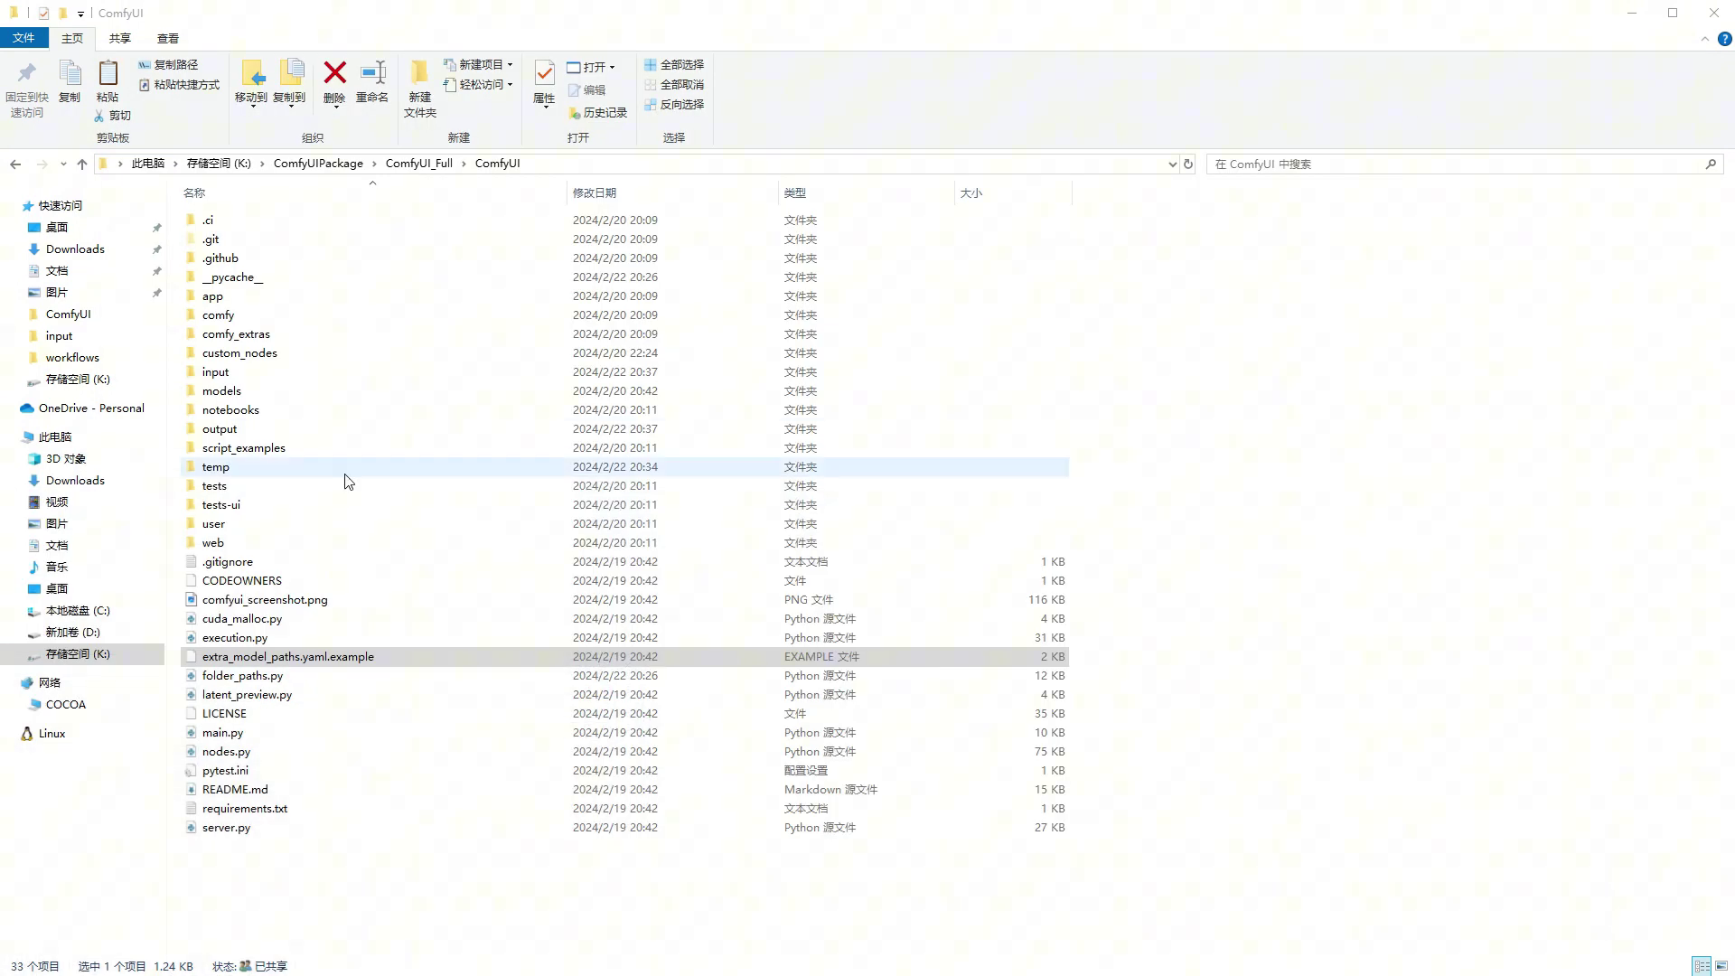
click(425, 164)
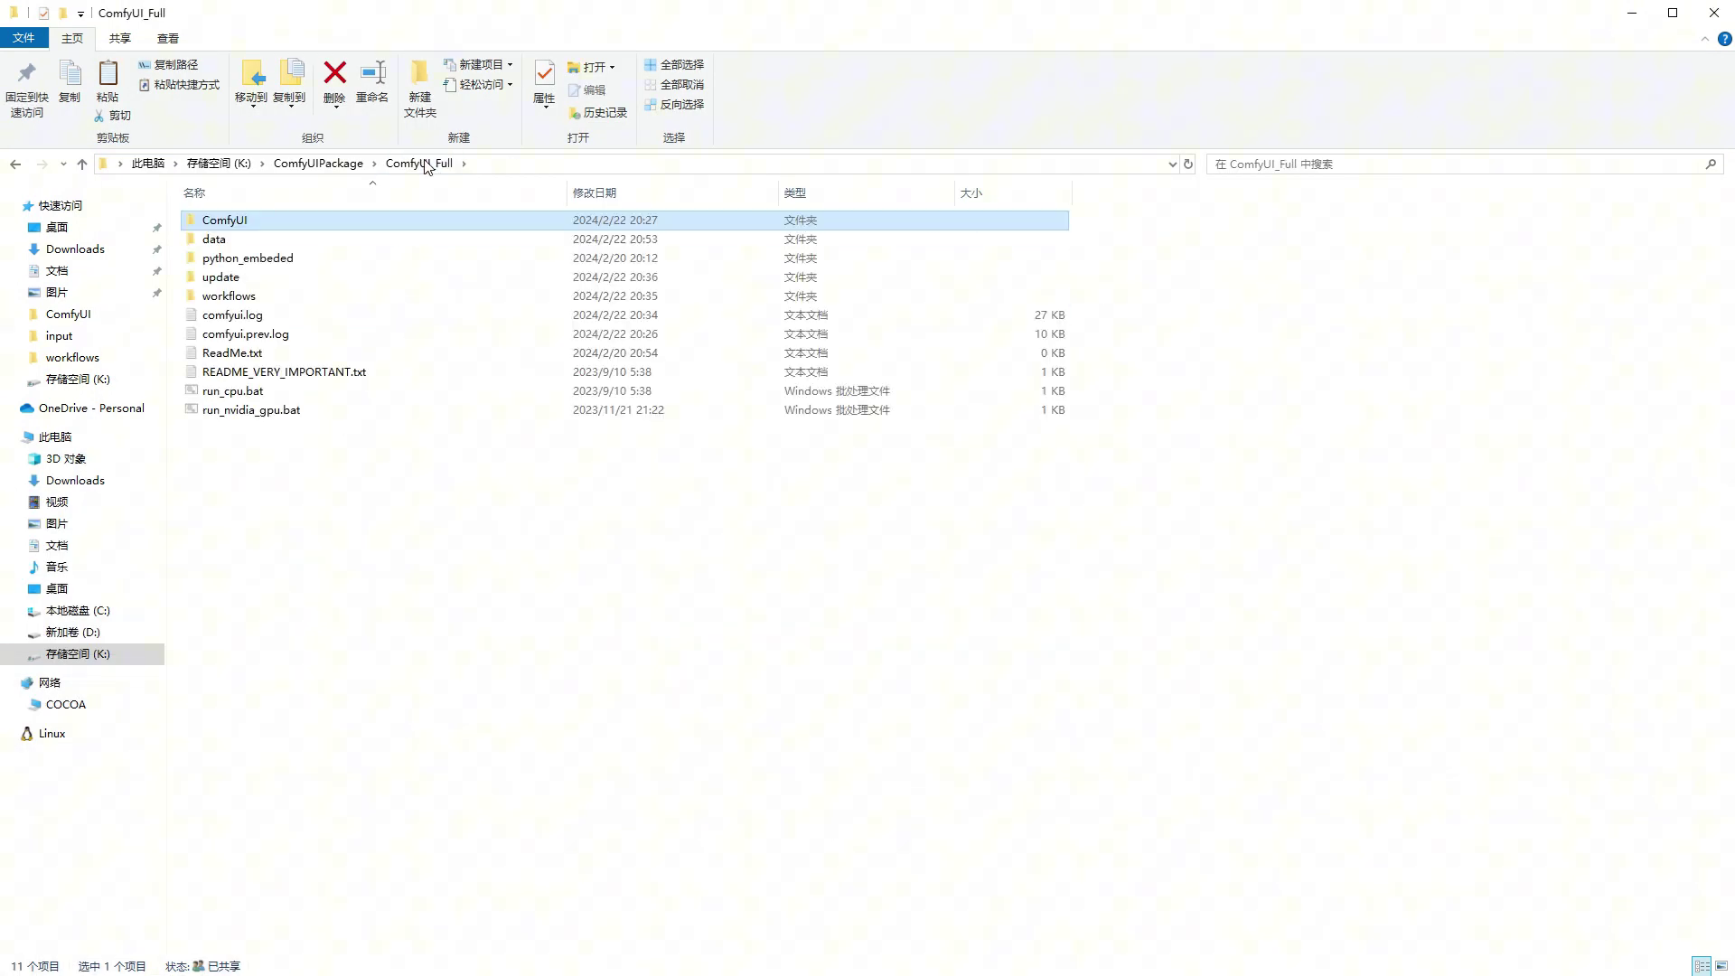
double_click(281, 412)
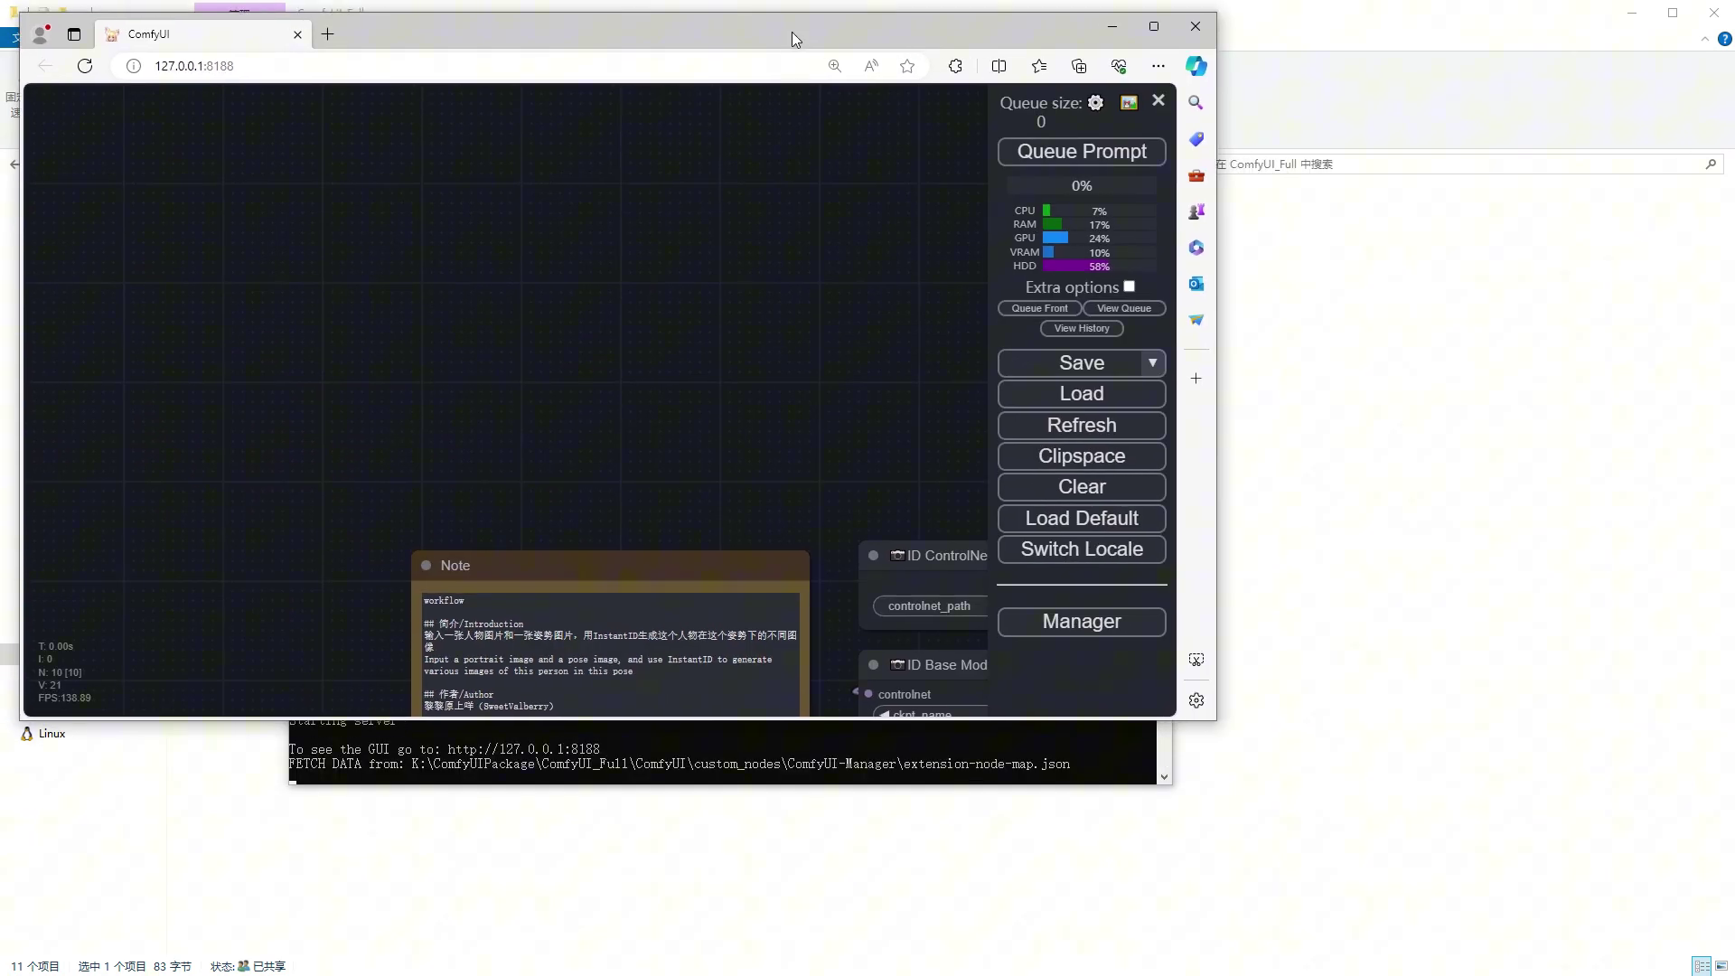
Step: Make the ComfyUI browser window fill the screen and move the queue panel higher
drag(792, 30, 771, 20)
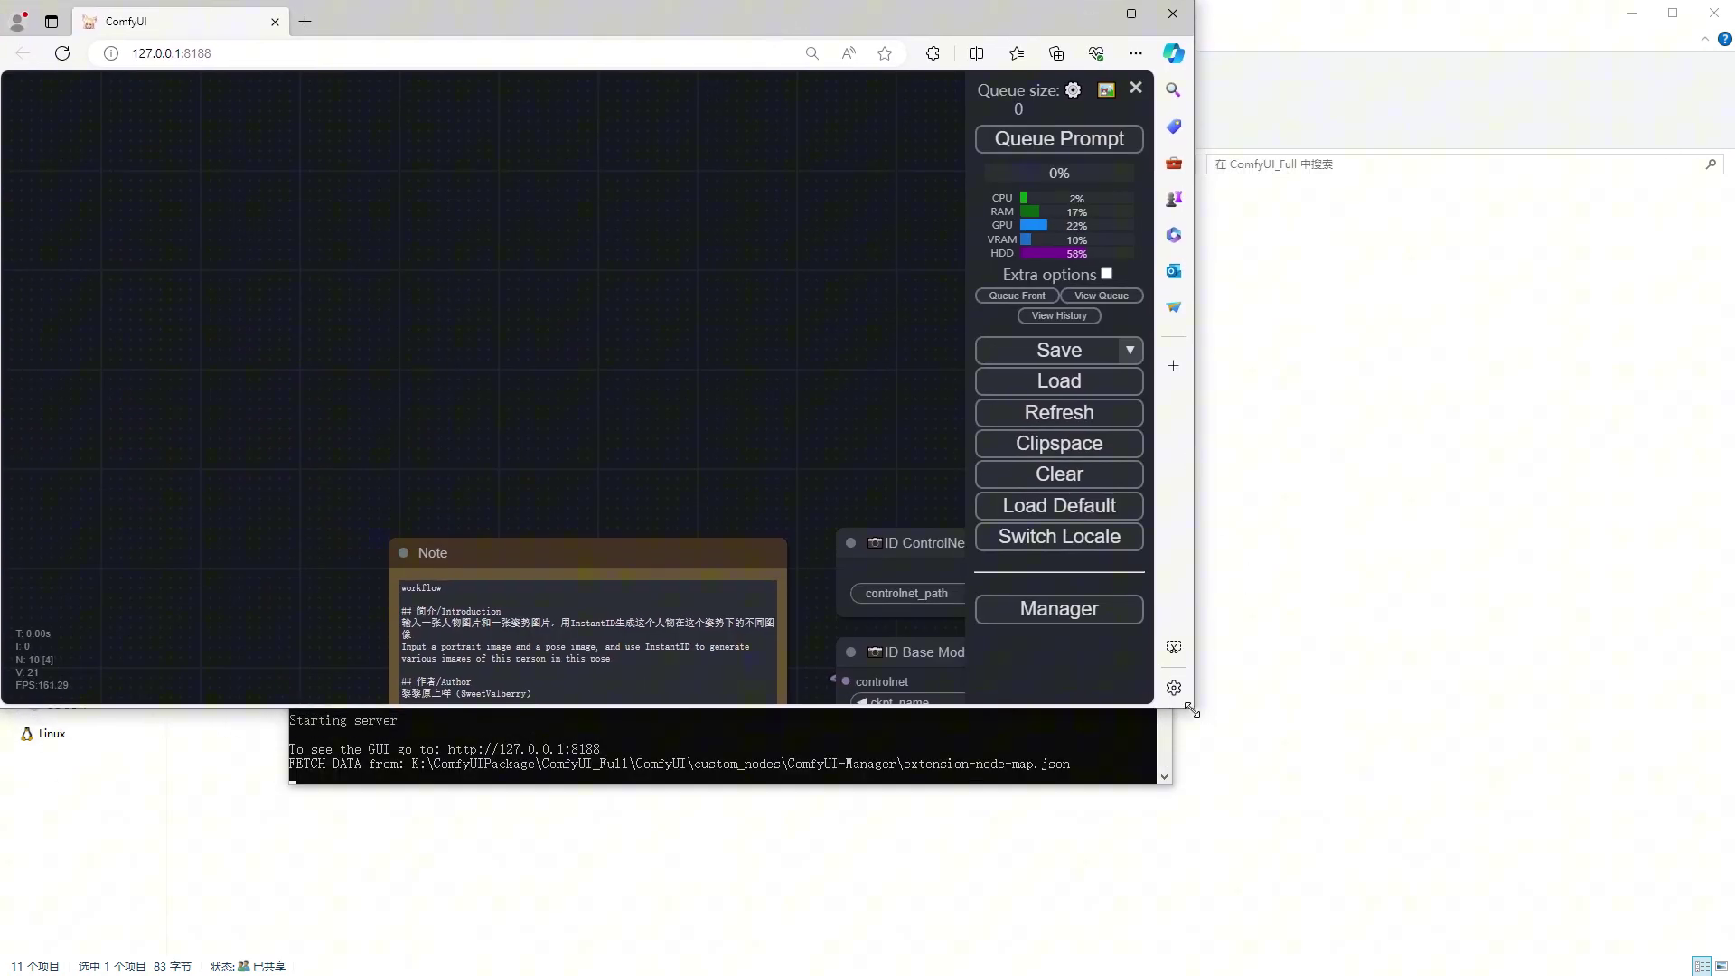
drag(1192, 710, 1731, 972)
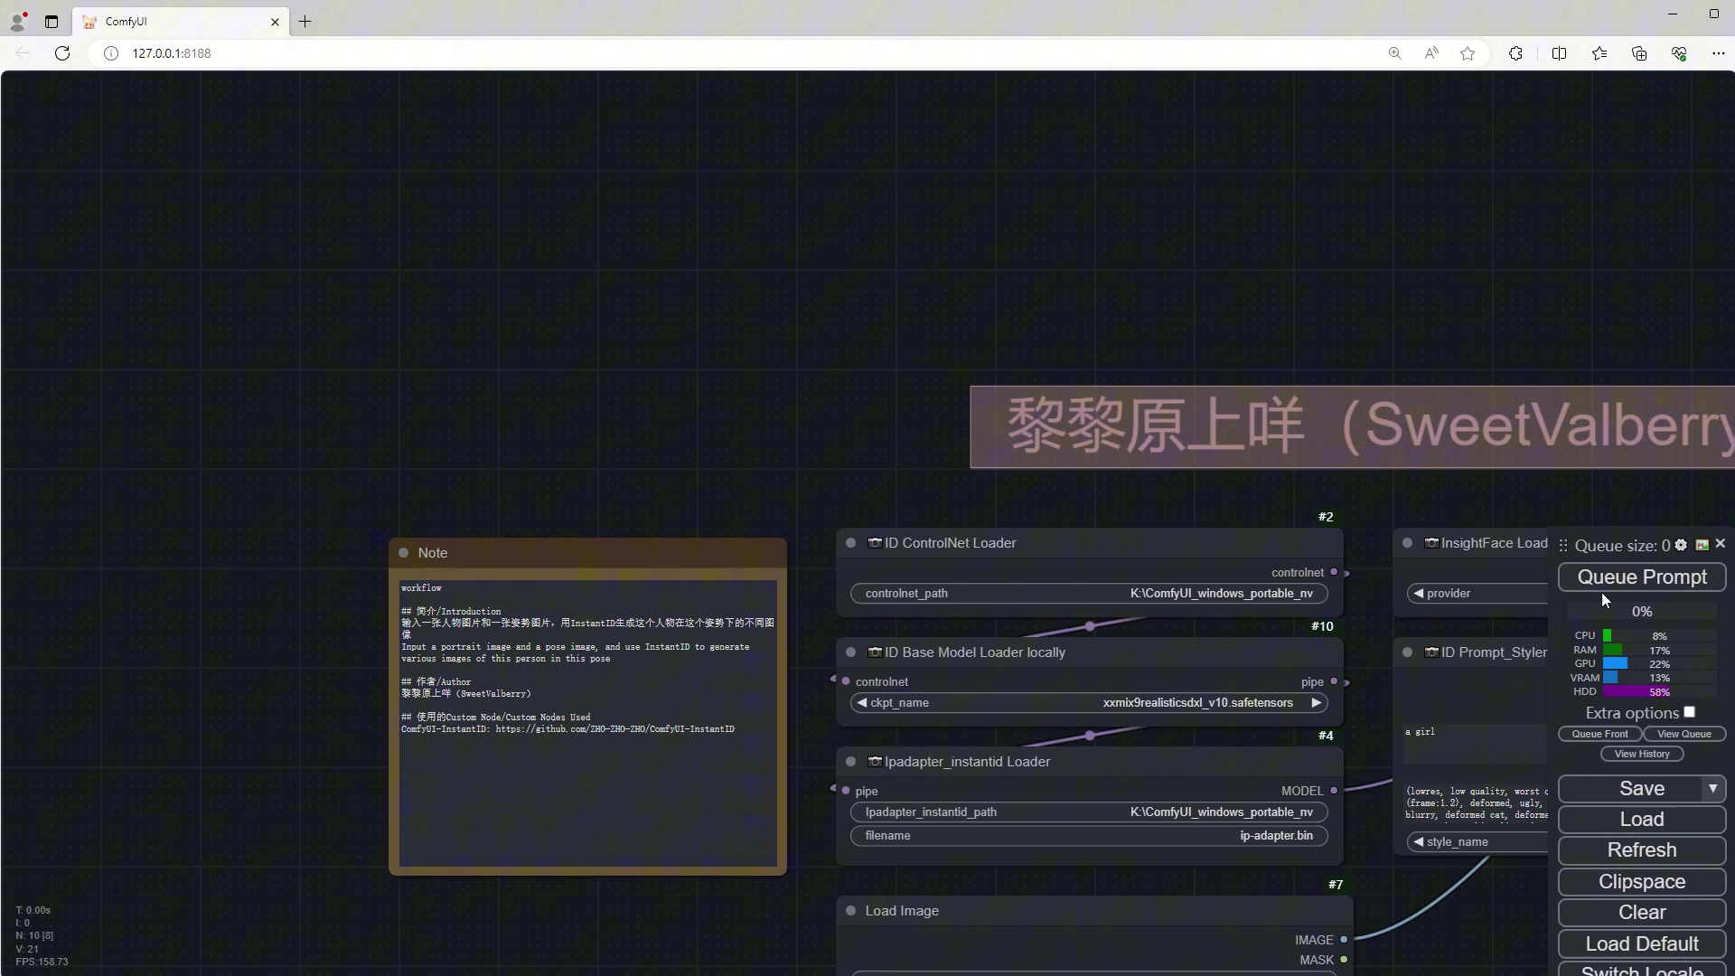
drag(1568, 547, 1555, 367)
Step: Clear the loaded InstantID workflow from the canvas and confirm
scroll(1081, 208, down, 3)
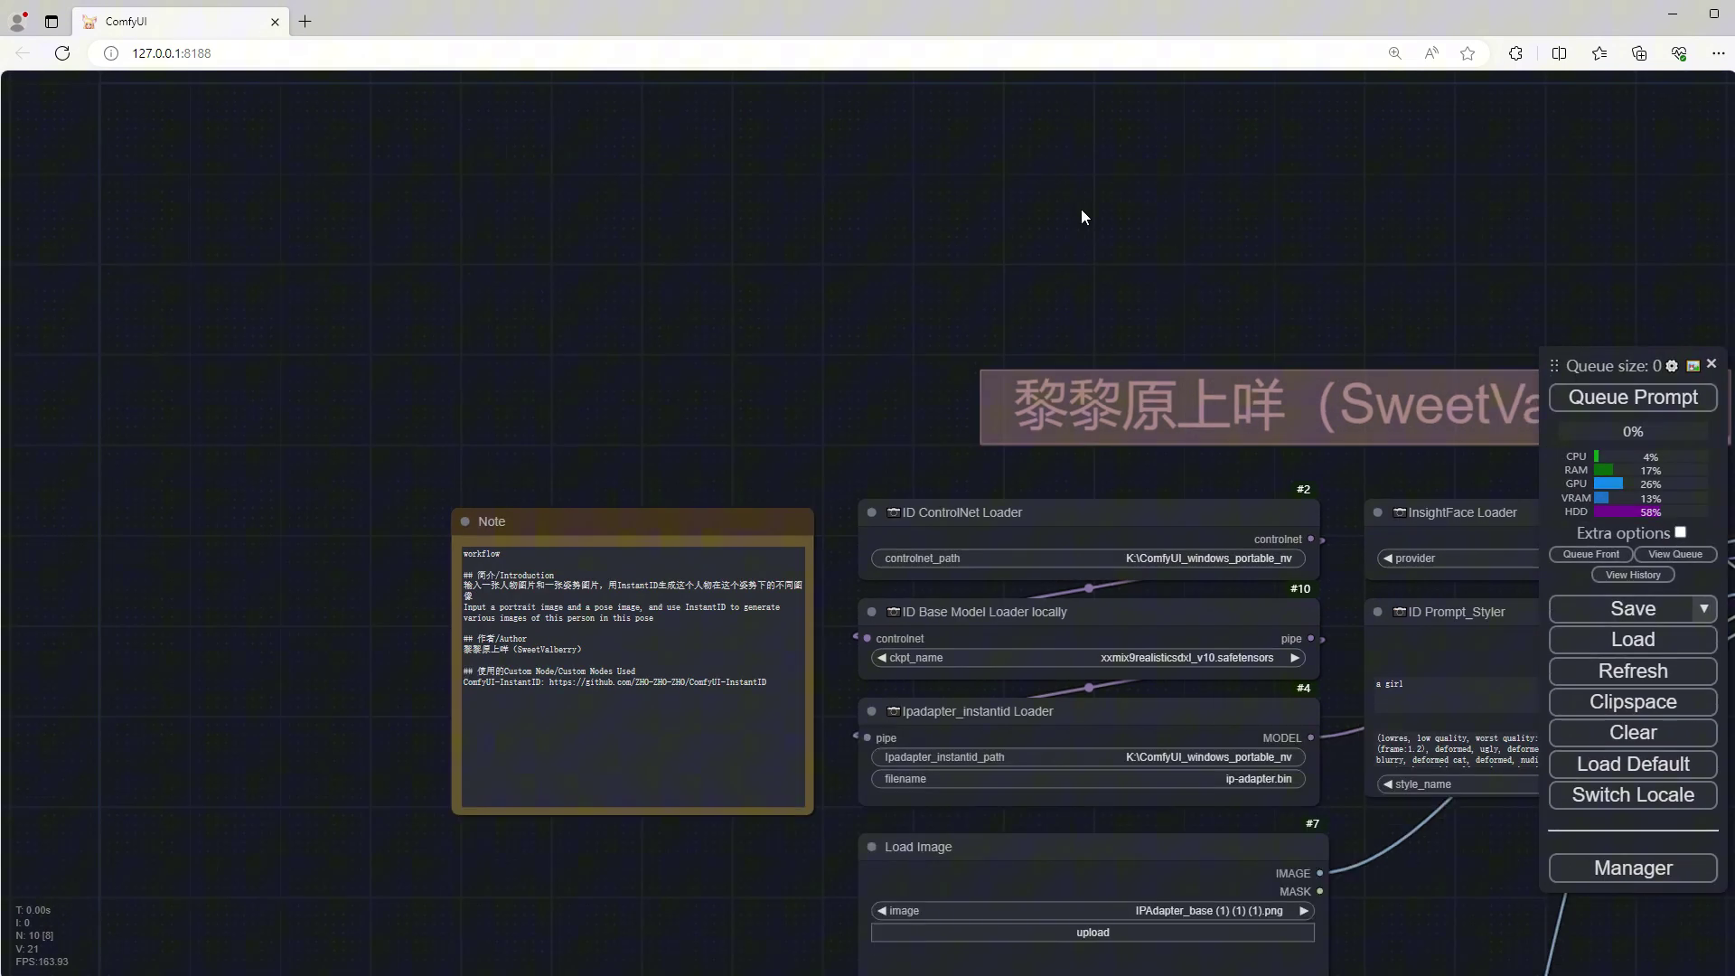
drag(1132, 235, 940, 219)
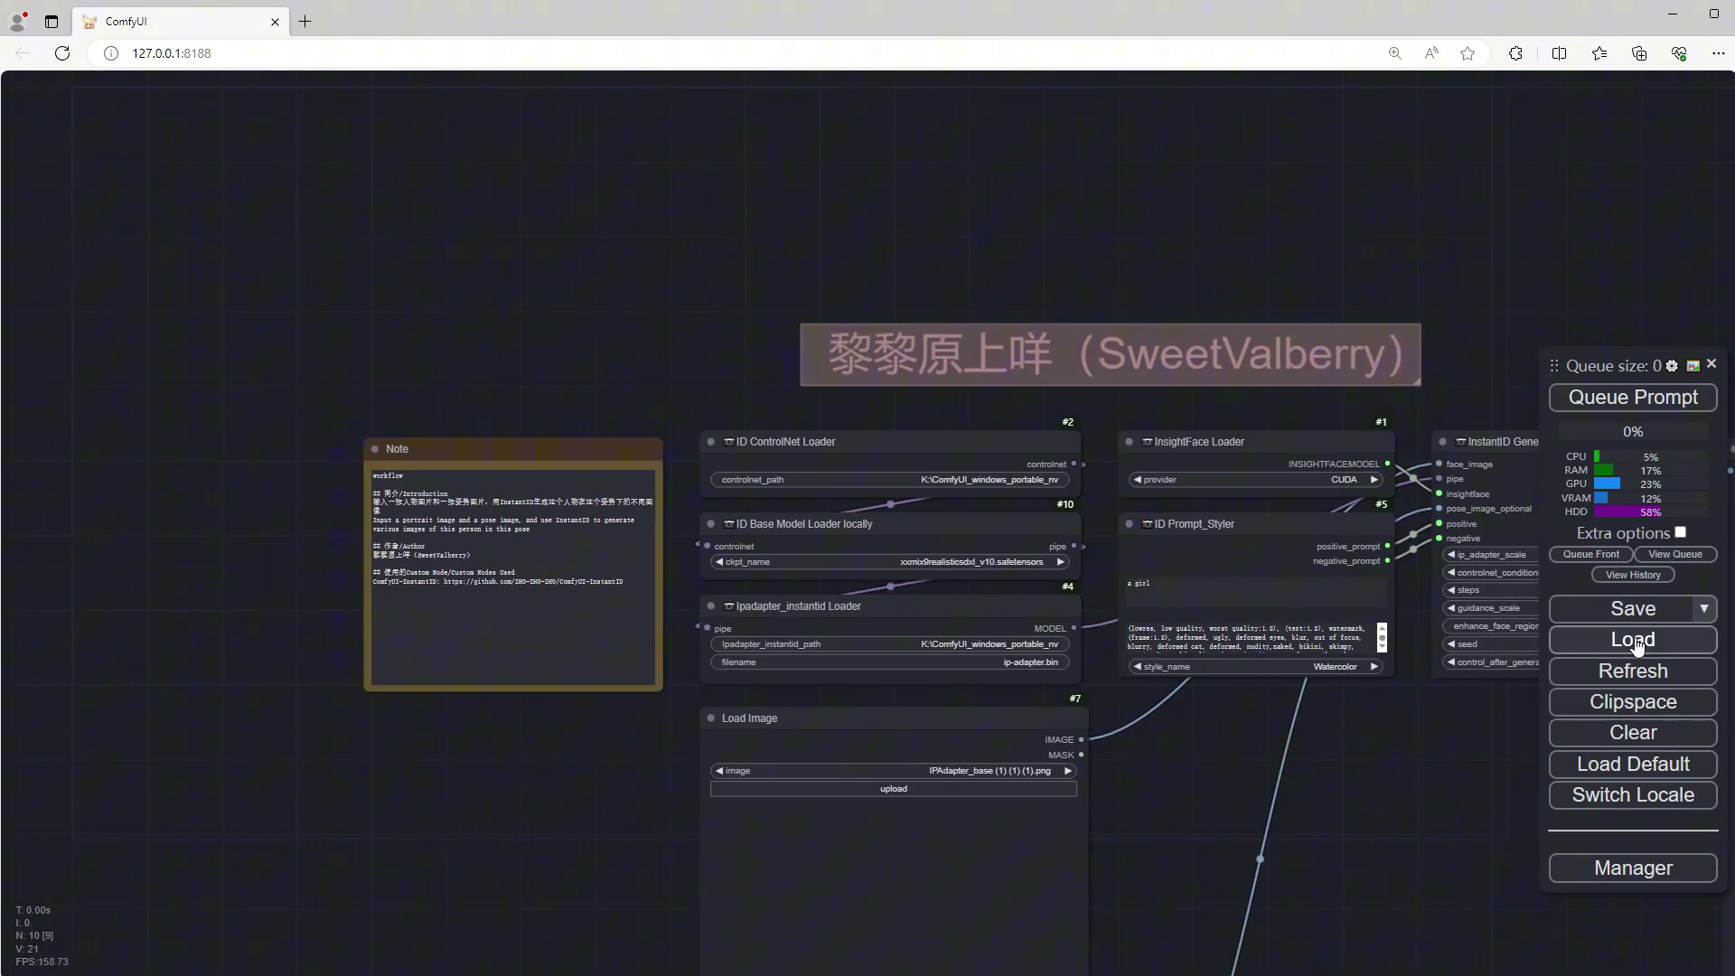
click(1655, 735)
click(953, 156)
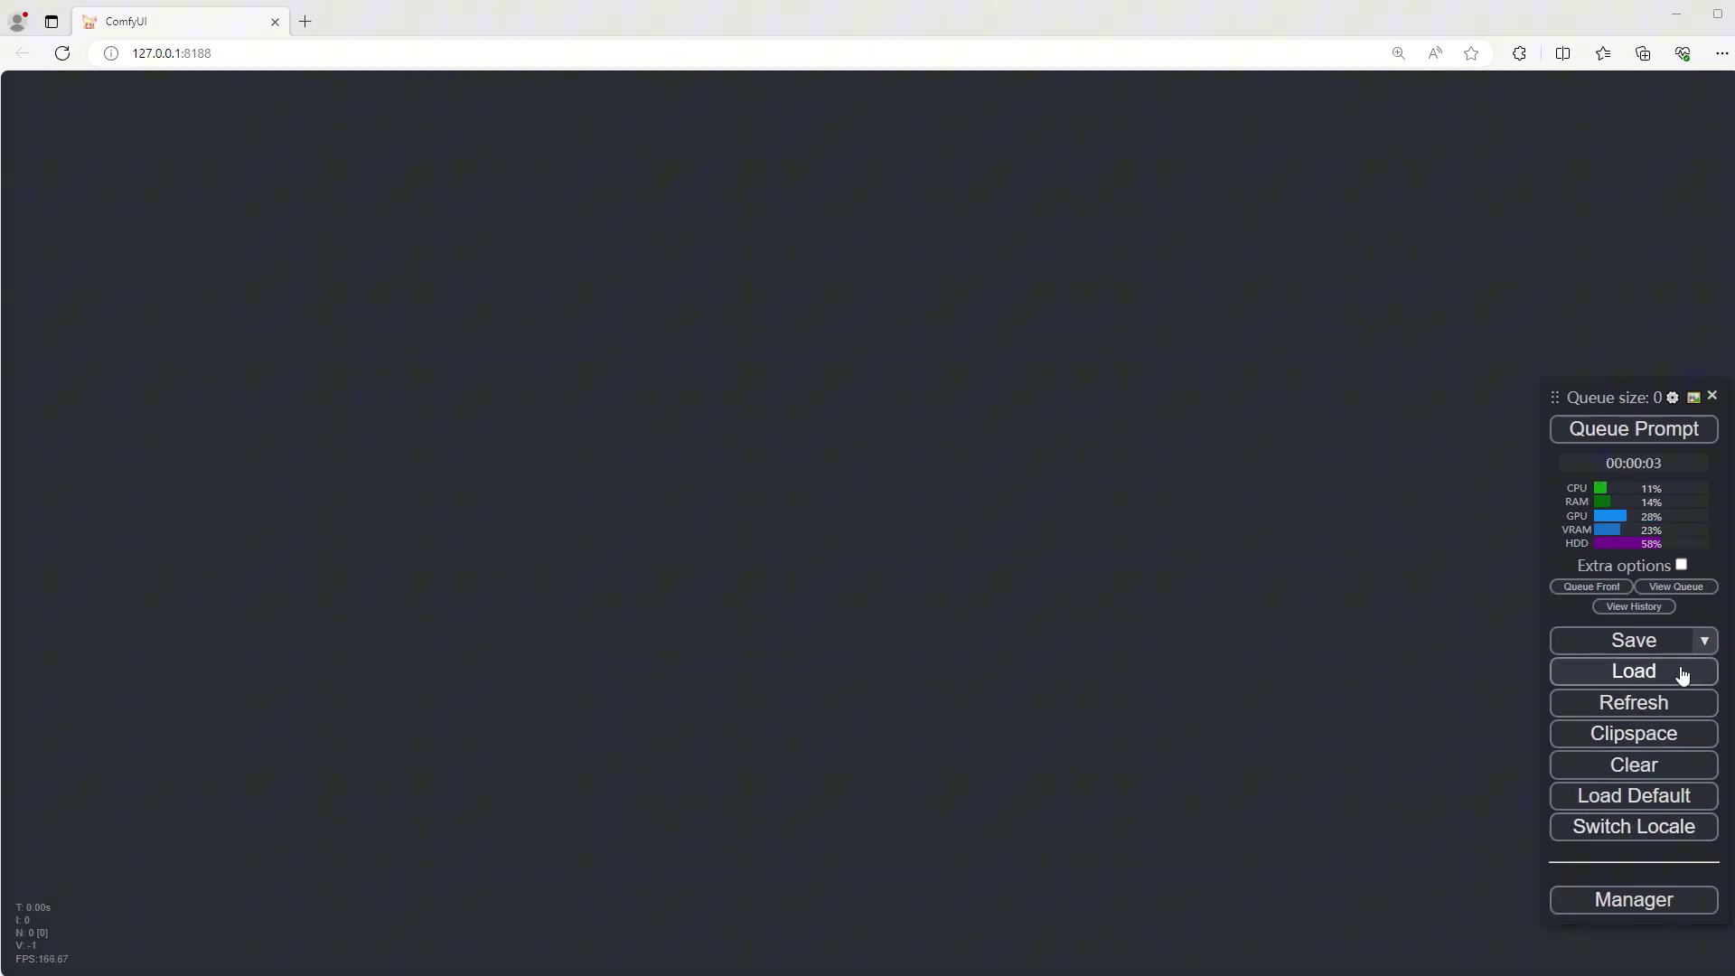
Step: Load the default workflow onto the canvas, confirming the replacement
click(1663, 800)
click(960, 151)
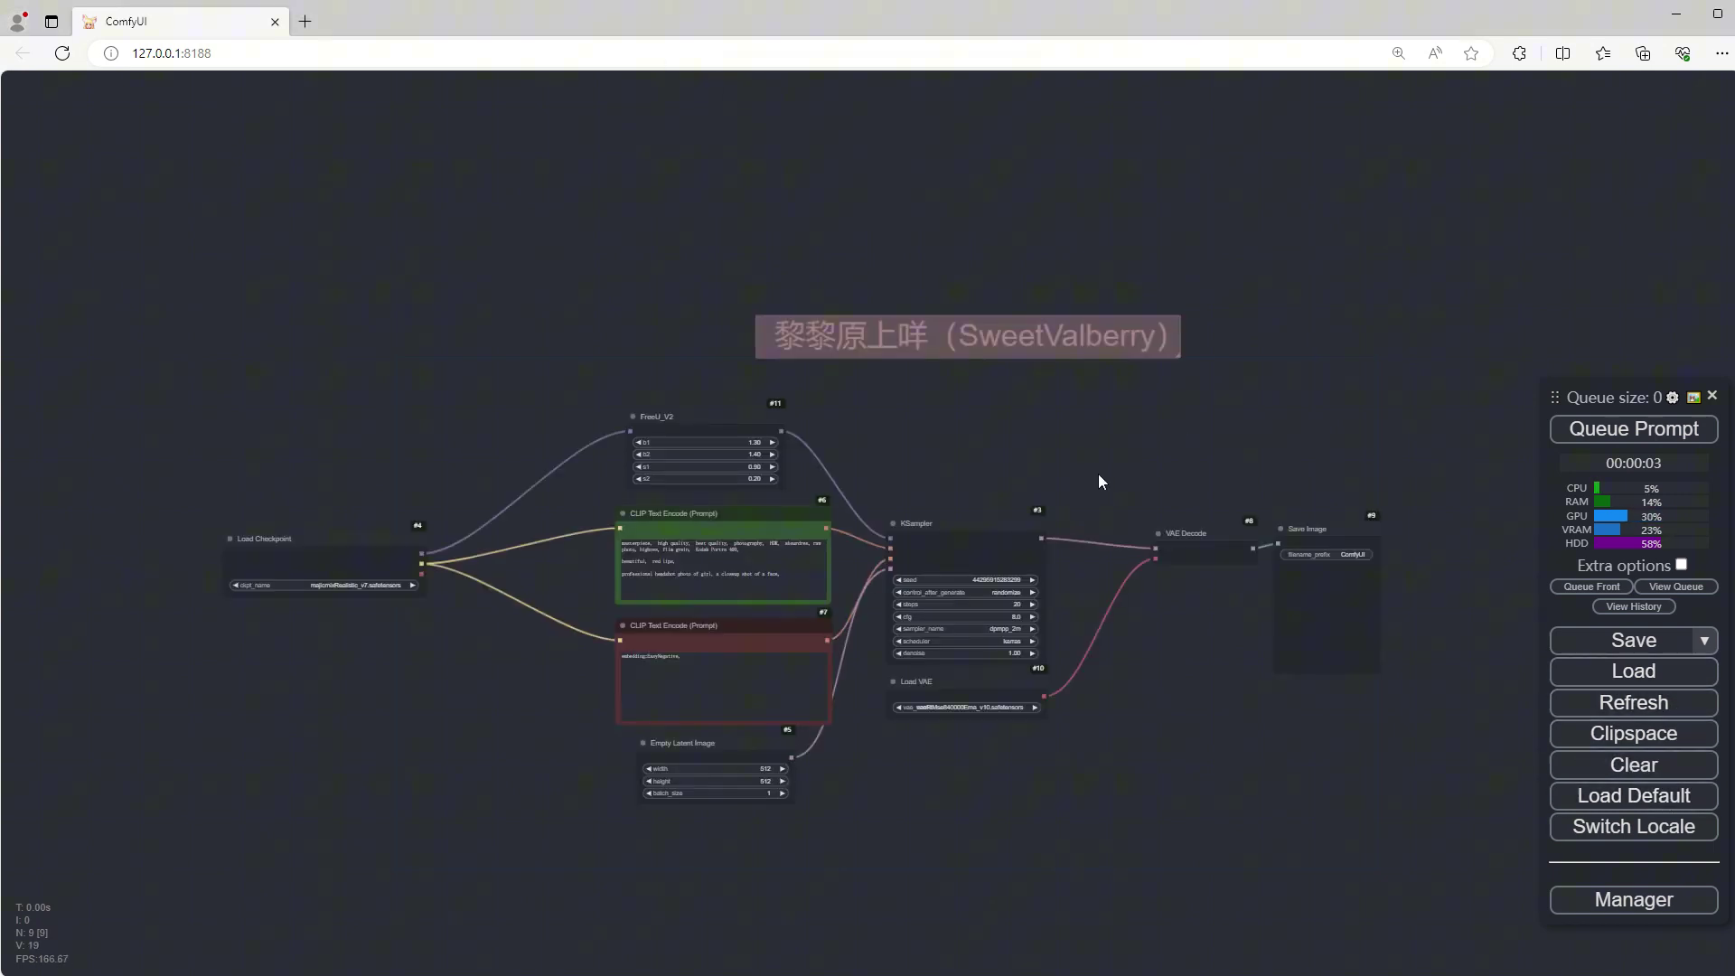
scroll(915, 756, up, 5)
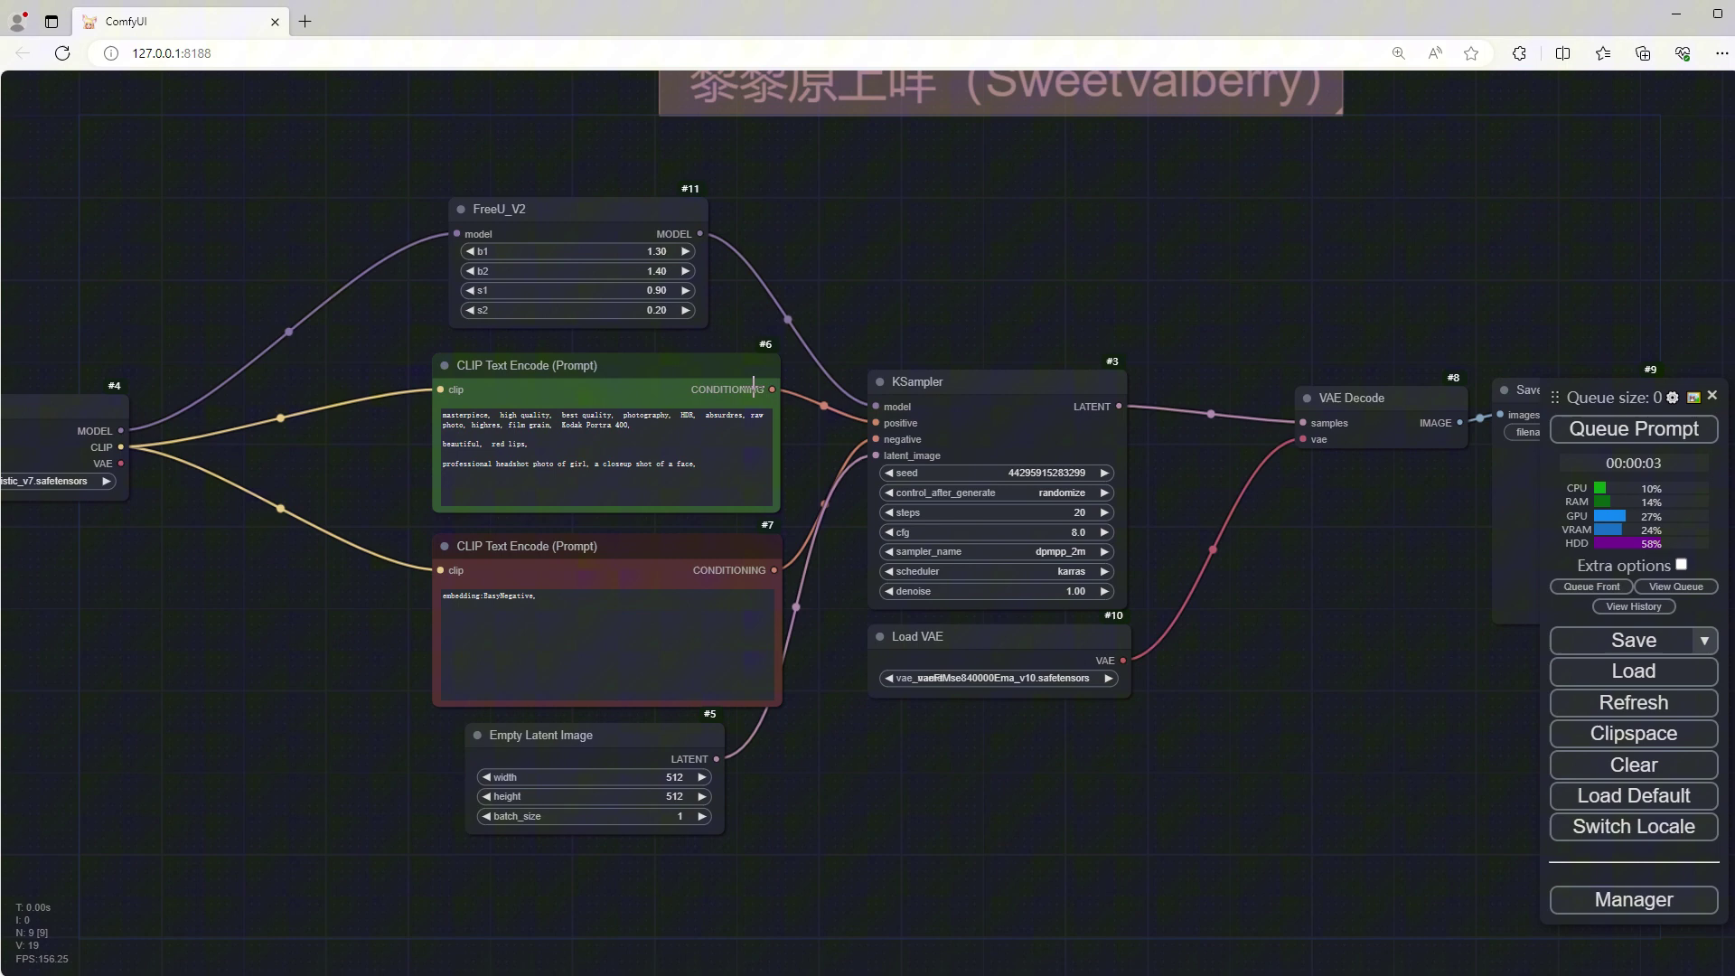
Step: Try the Chinese interface language, look over the graph, then switch back to English
click(1622, 827)
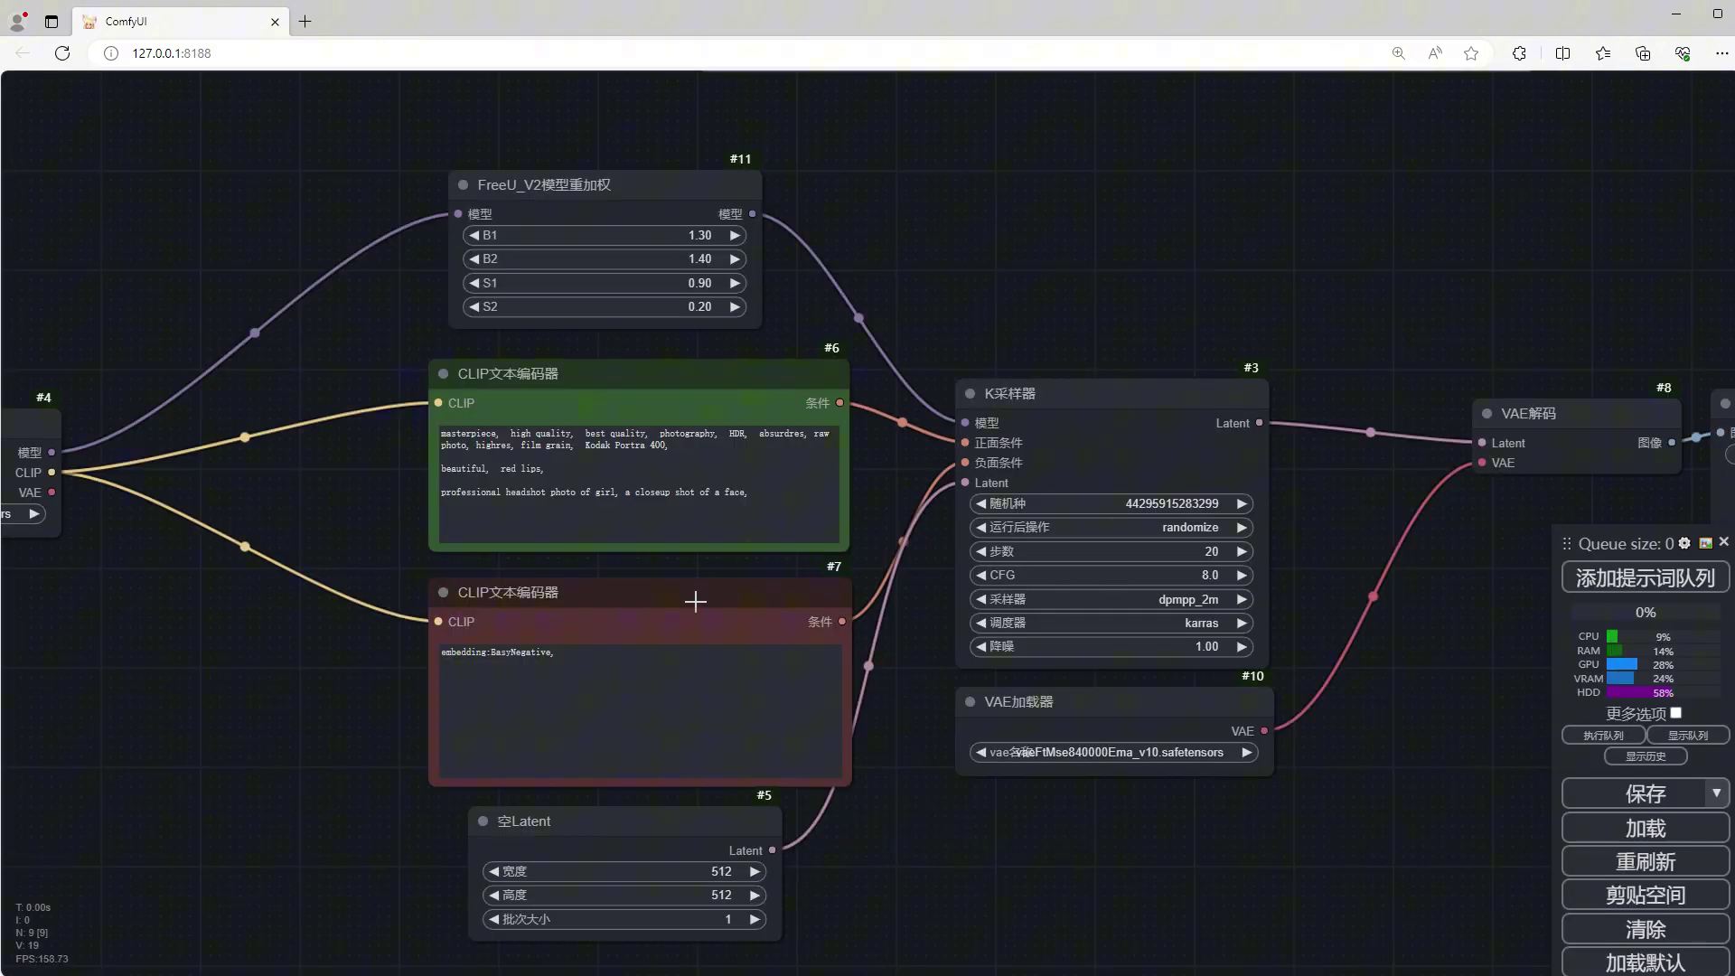
drag(226, 722, 796, 778)
drag(1283, 877, 993, 863)
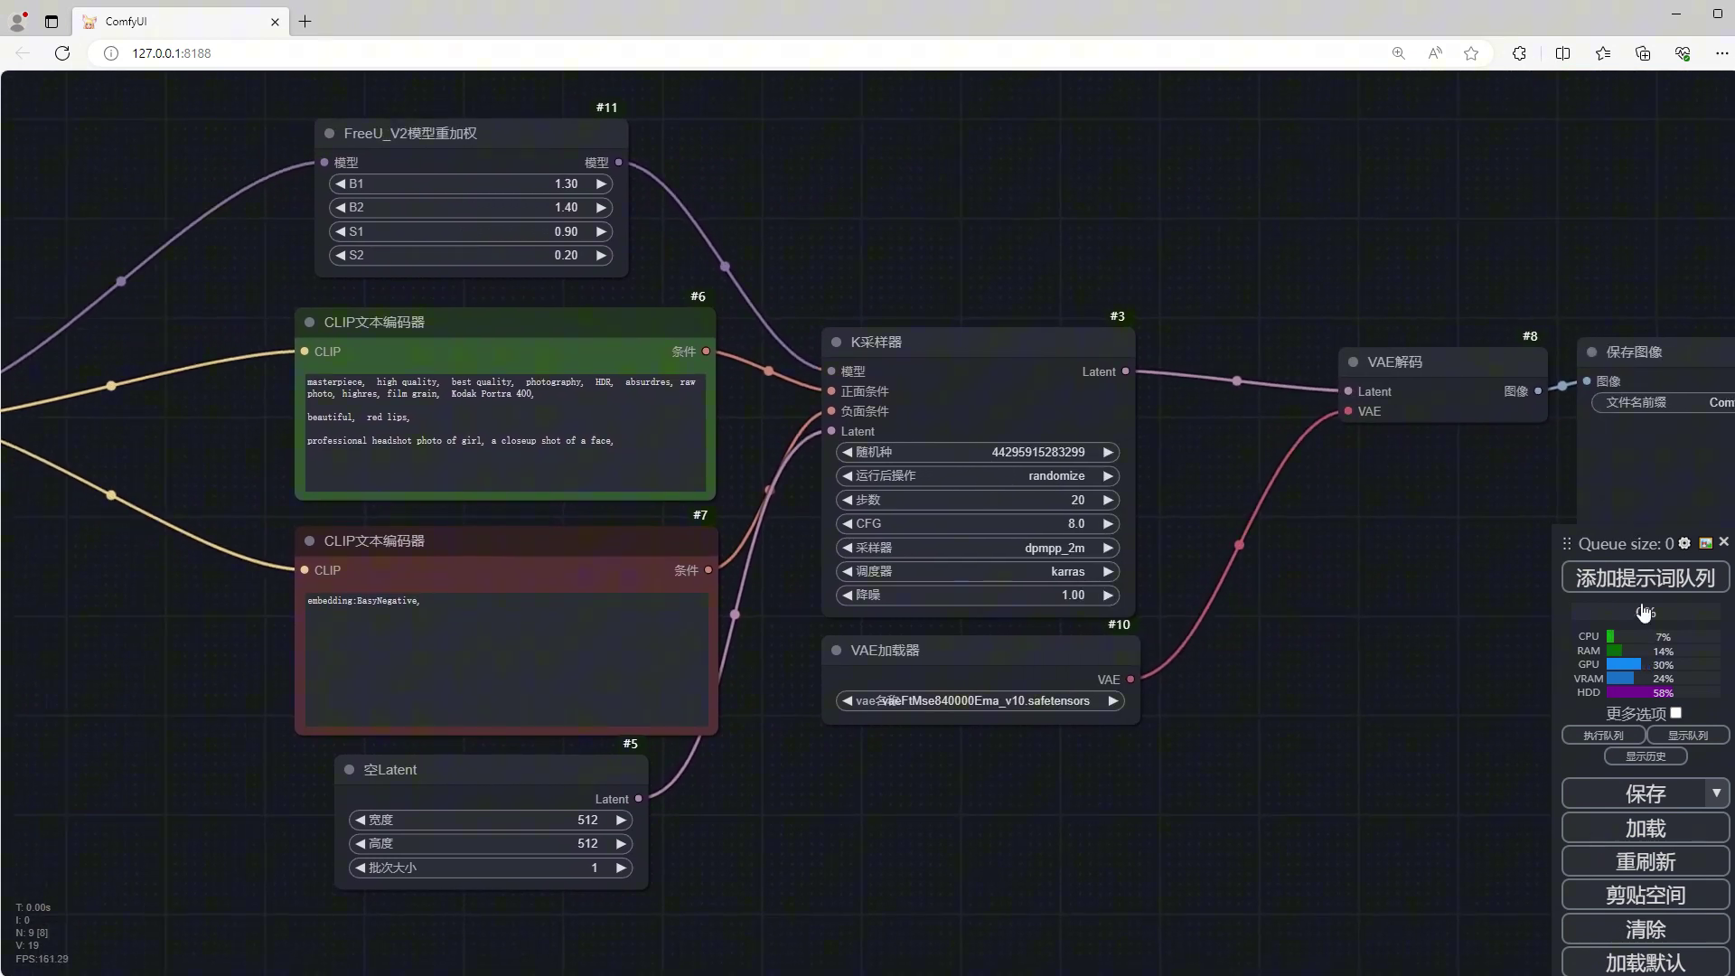
drag(1569, 540, 1568, 375)
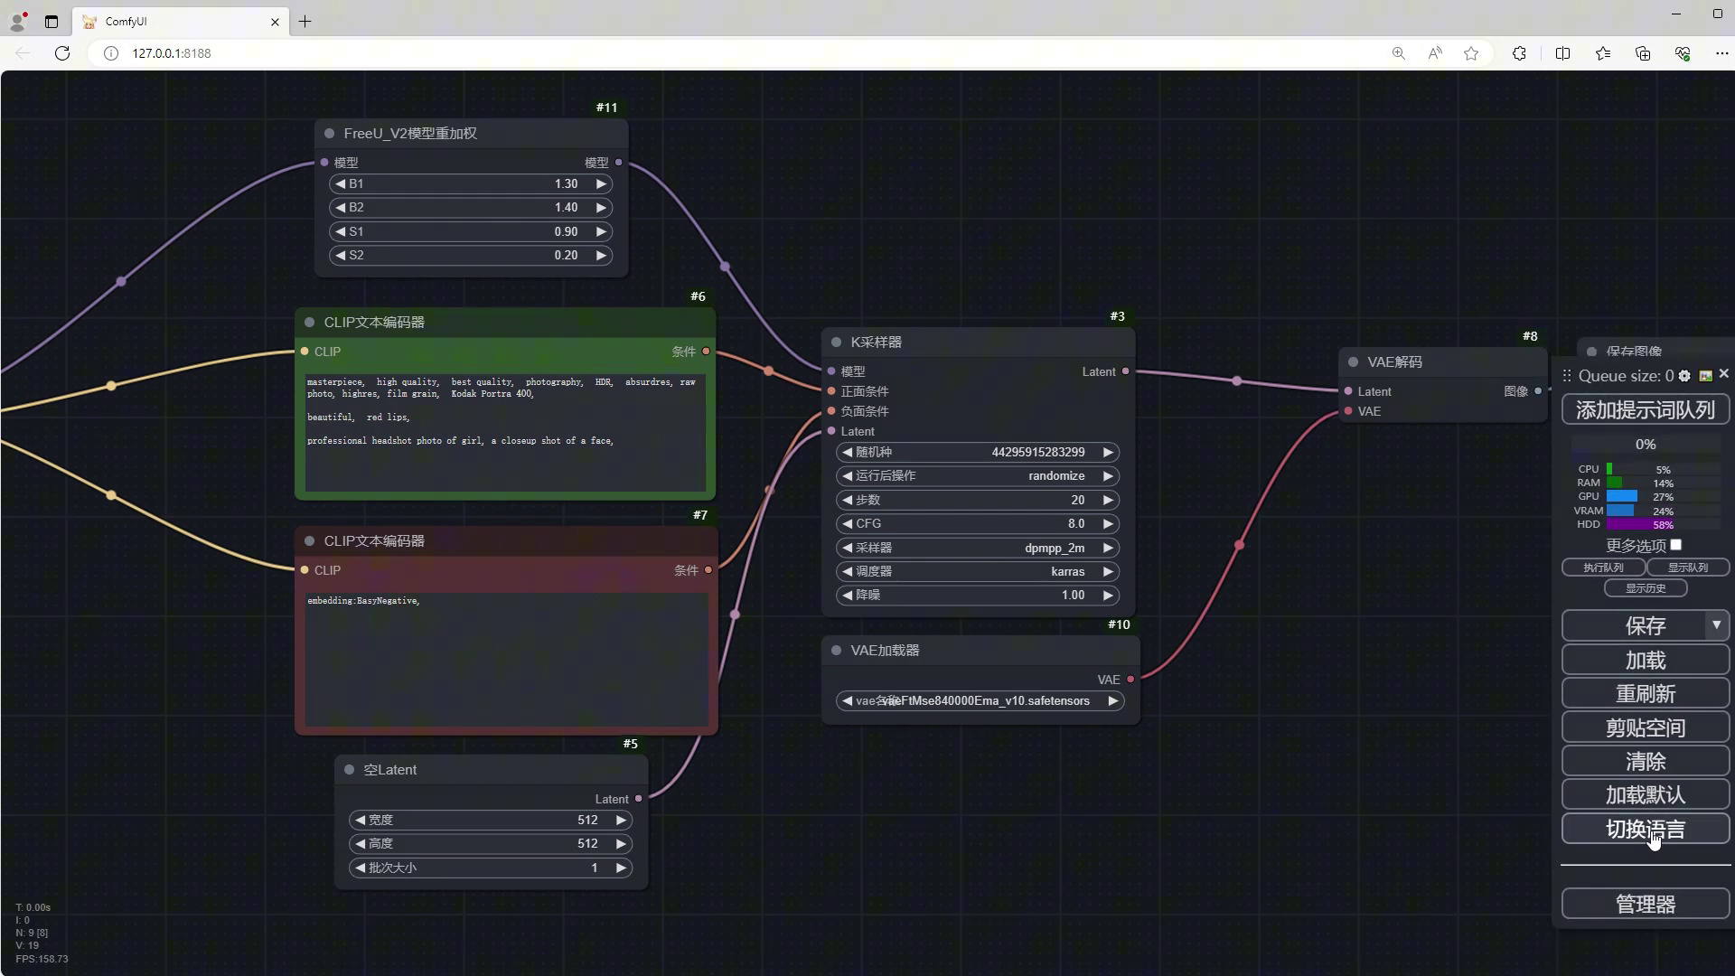
click(1653, 831)
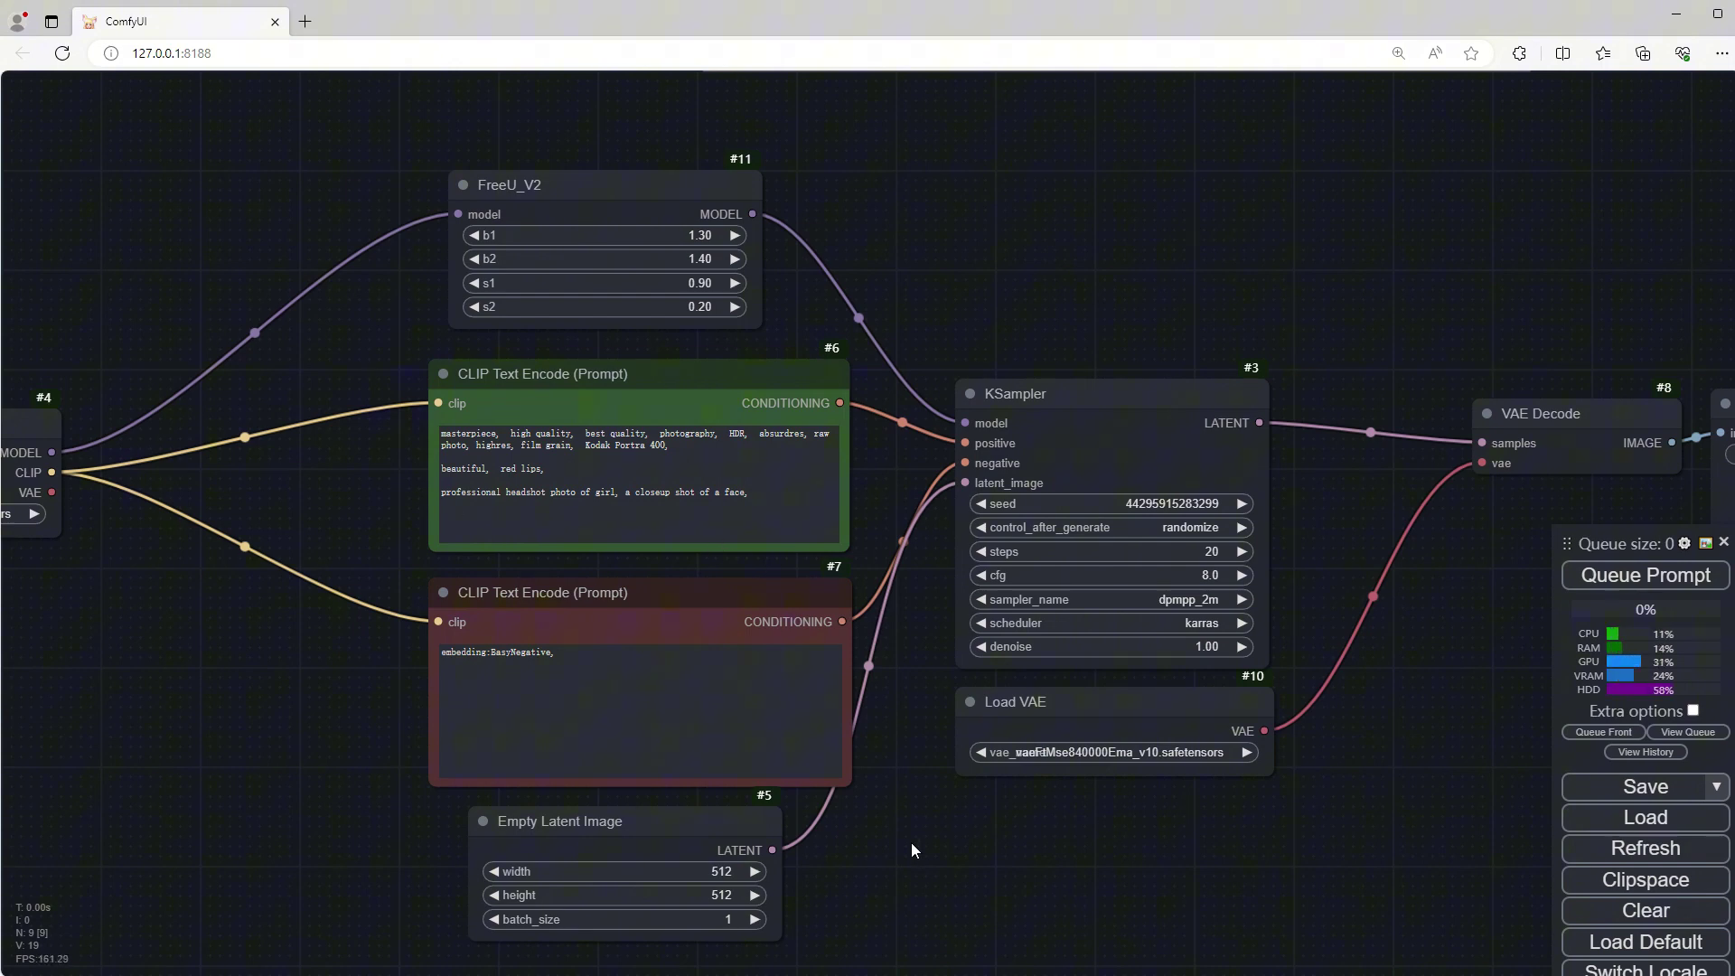
scroll(911, 842, down, 3)
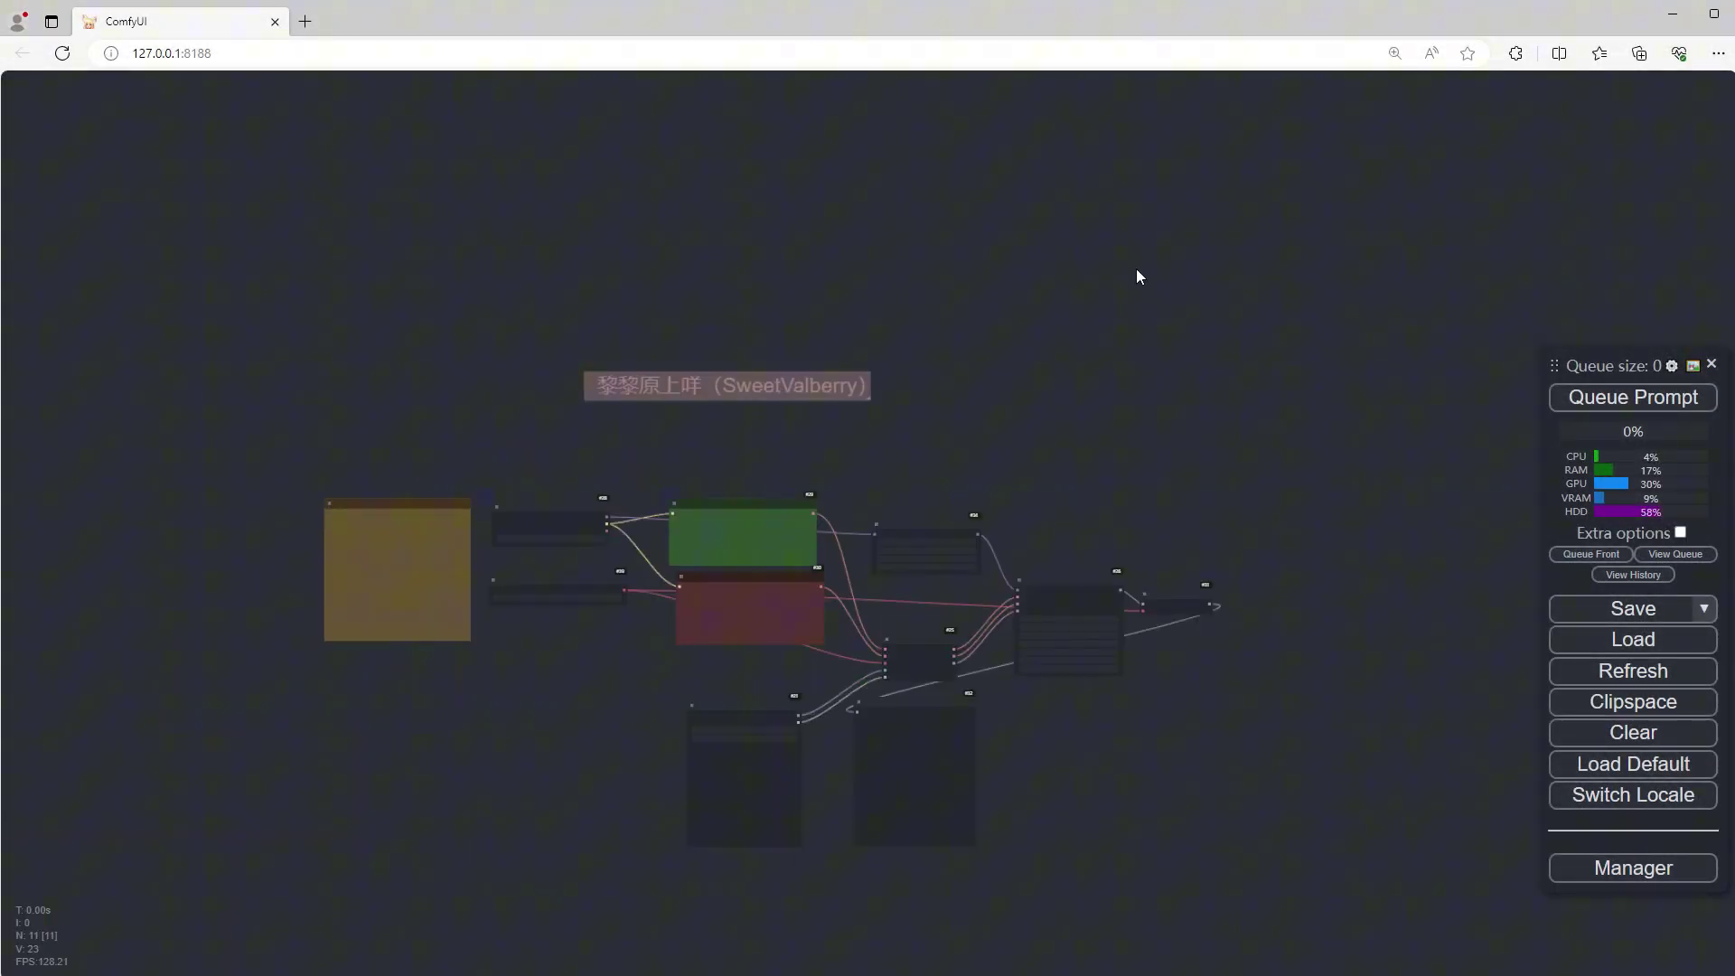
Step: Zoom in to read the Inpainting workflow's Note, then zoom out and pan across the graph
scroll(624, 596, up, 12)
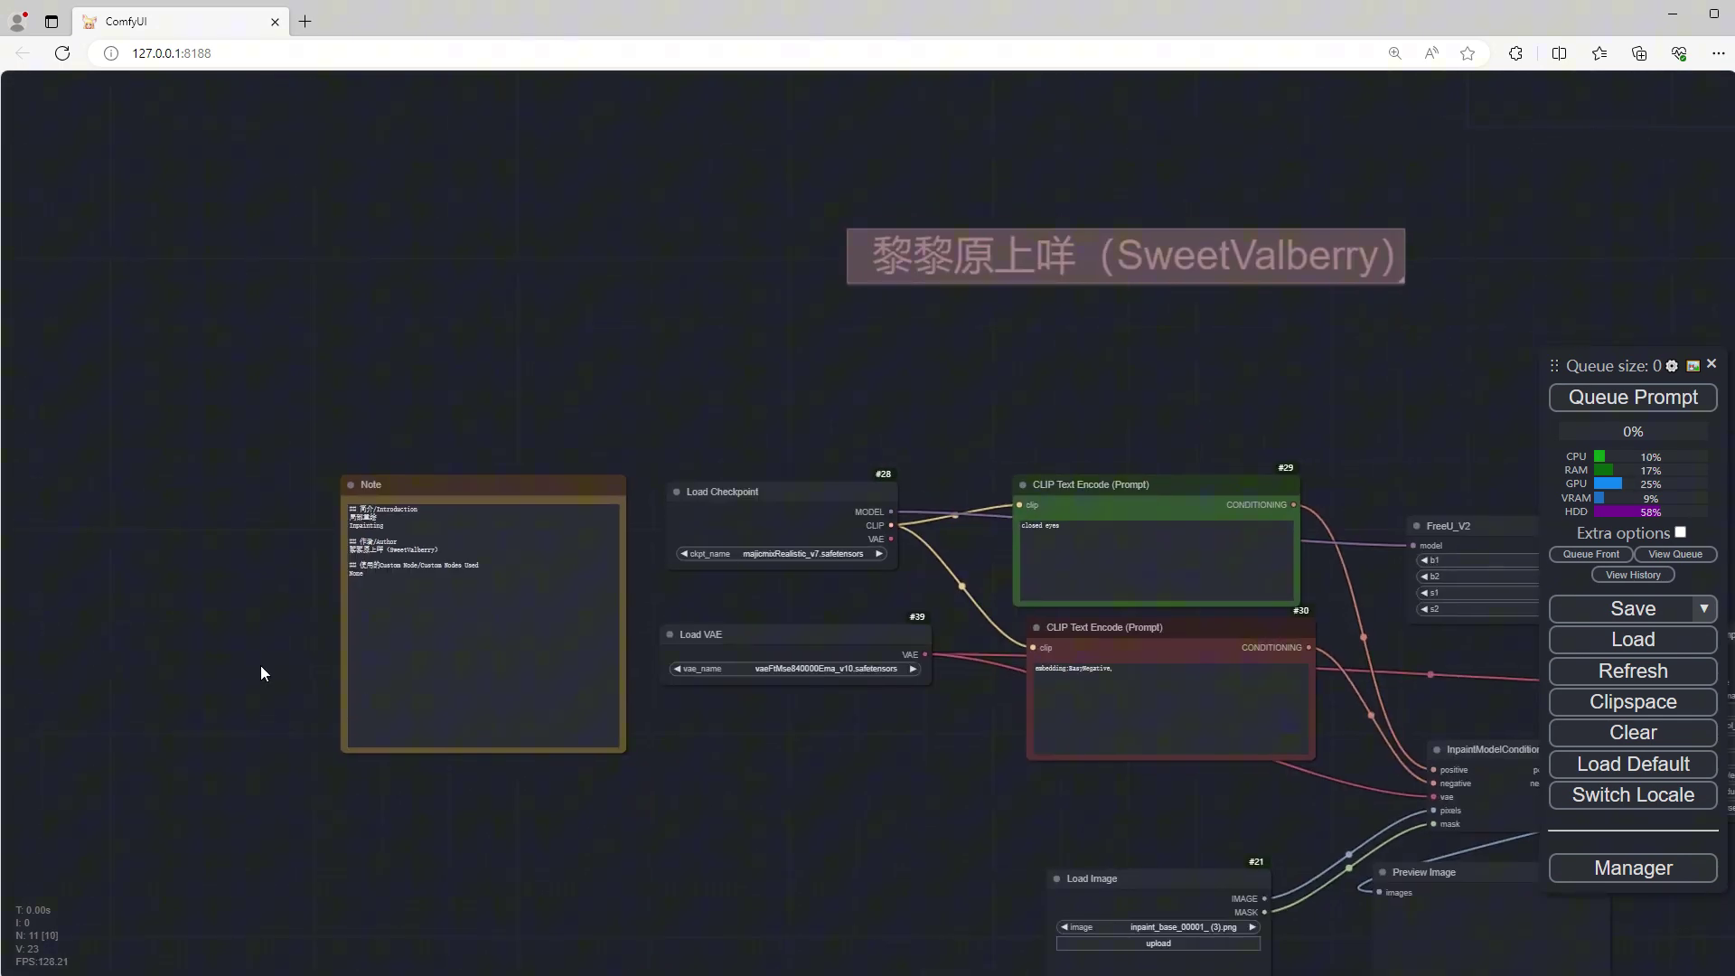
scroll(244, 589, up, 5)
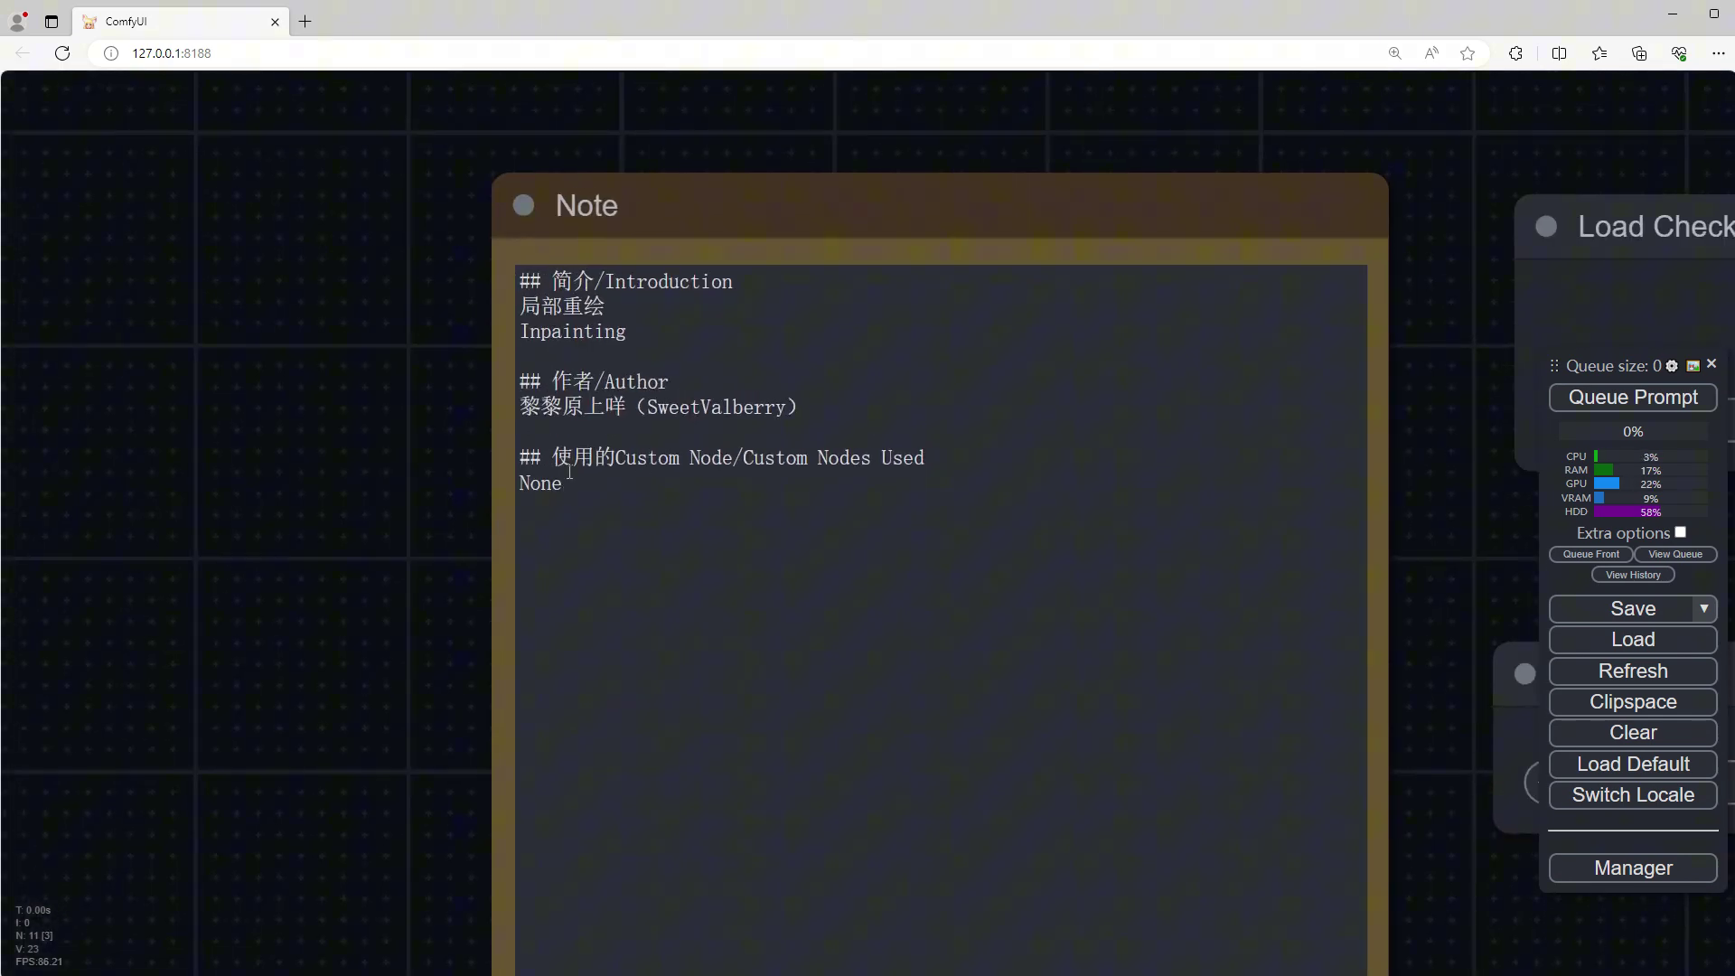
scroll(191, 633, down, 5)
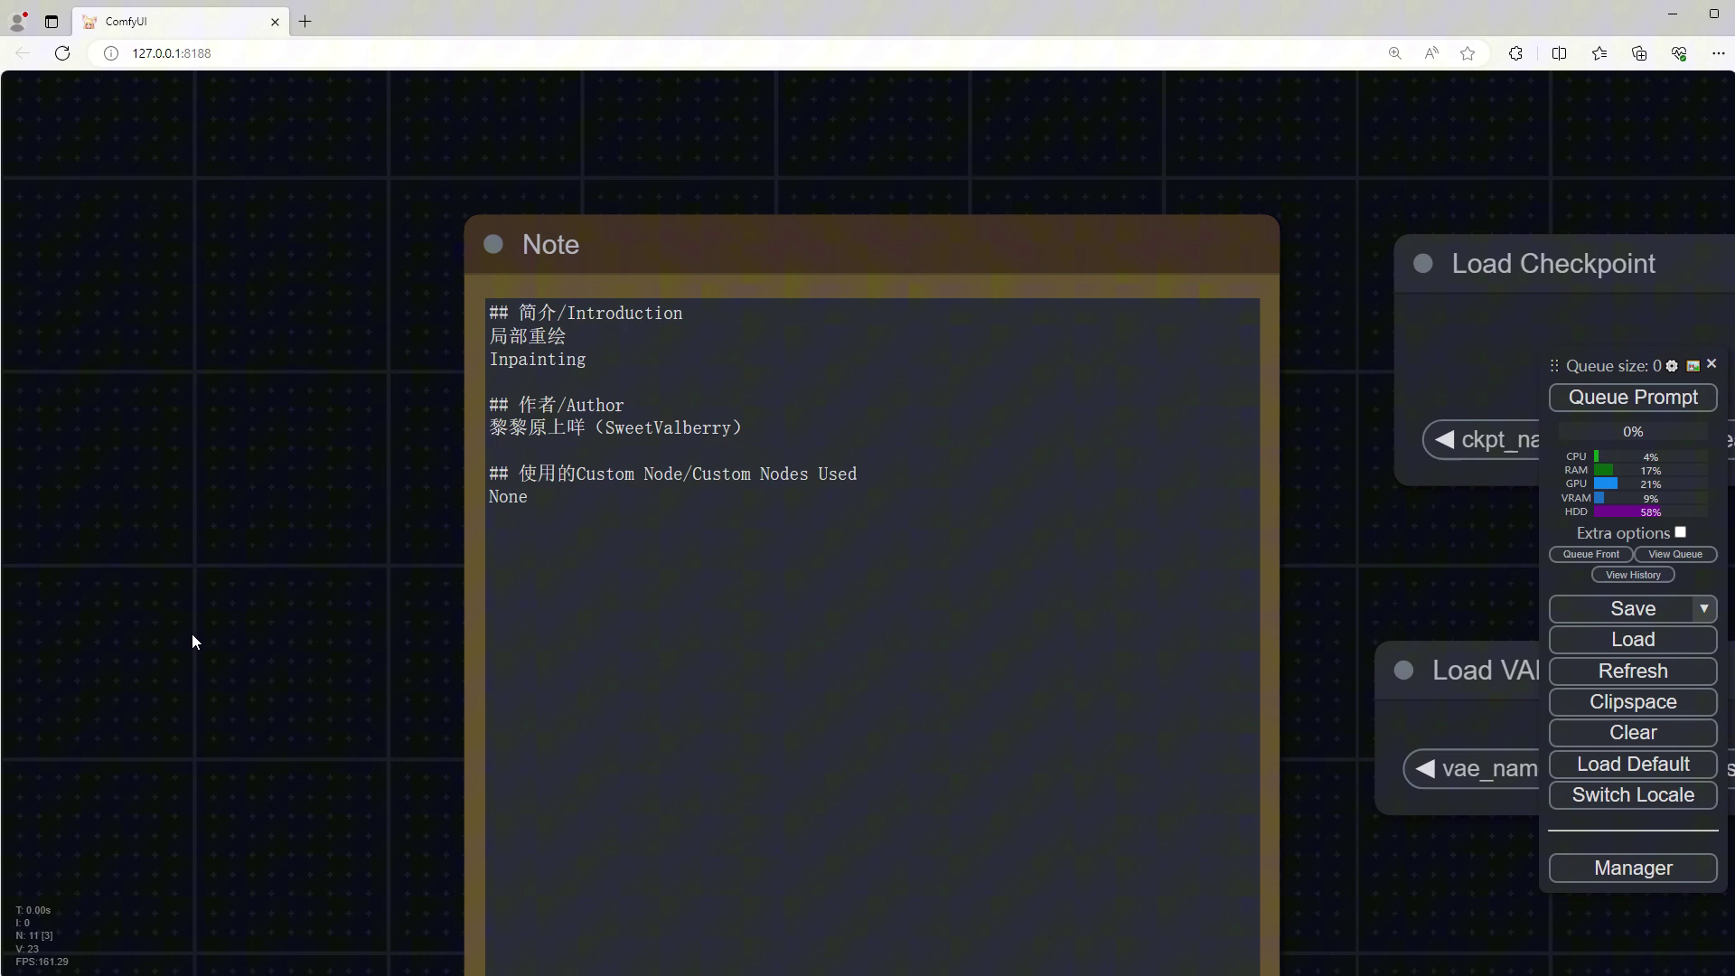
scroll(122, 610, down, 6)
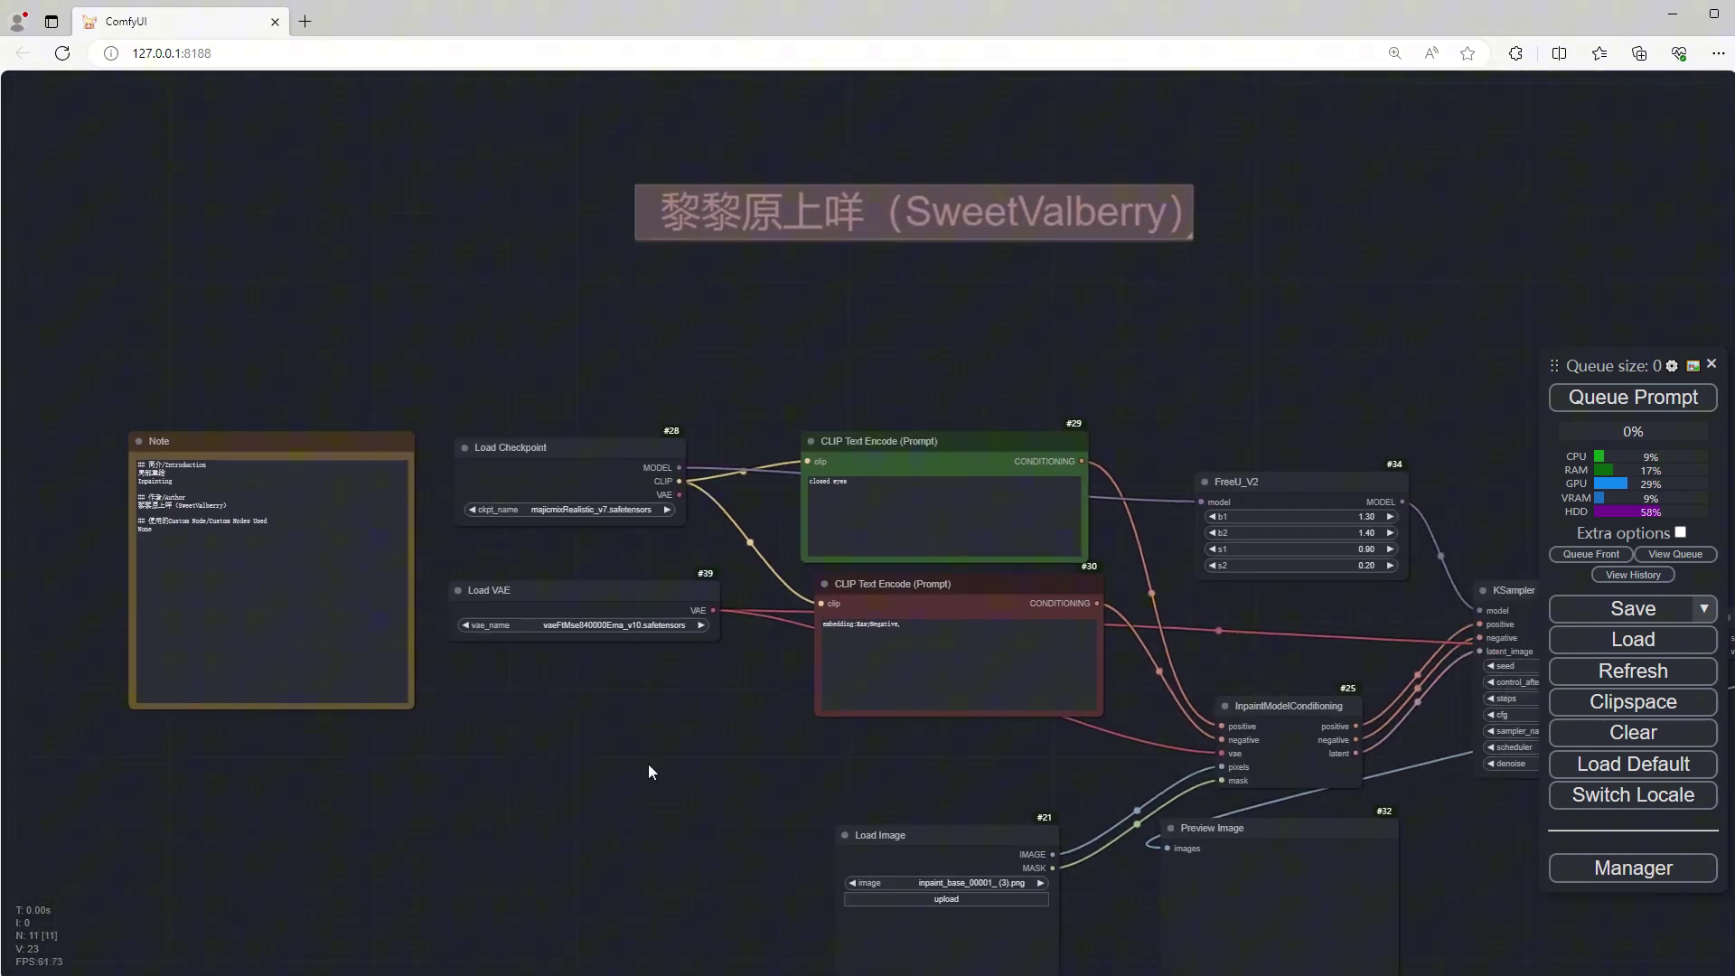
scroll(664, 771, up, 2)
drag(664, 770, 553, 604)
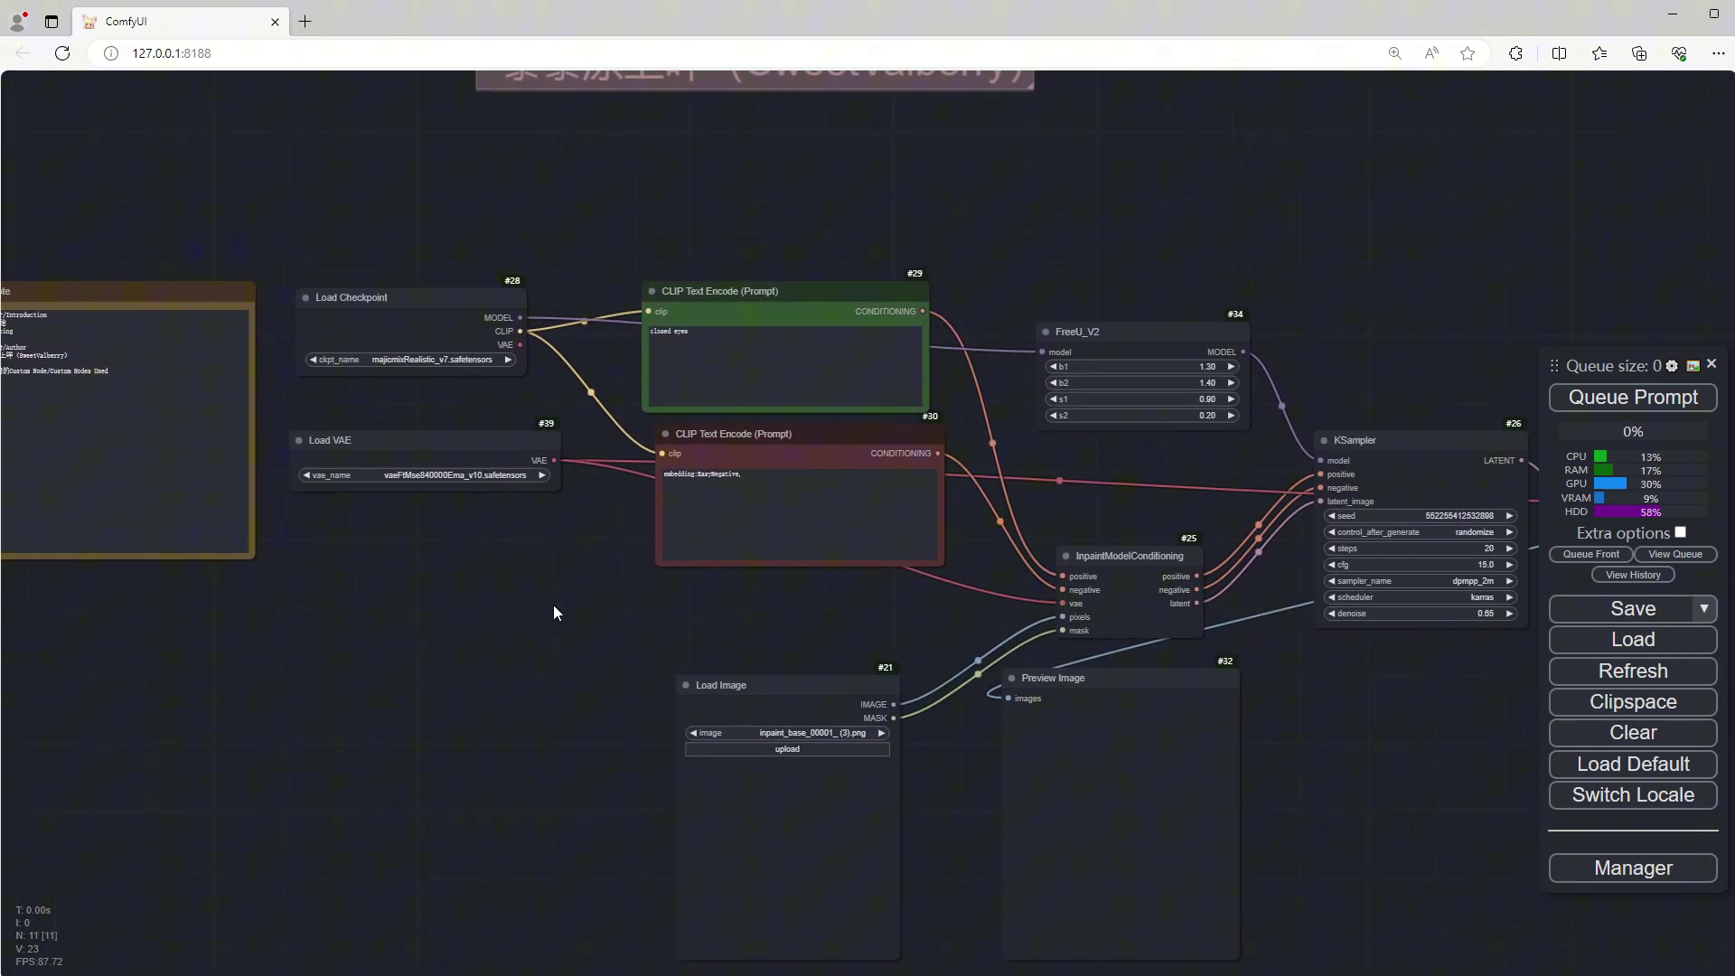
Step: Keep majicmixRealistic_v7 as the checkpoint and vaeFtMse840000Ema_v10 as the VAE
scroll(441, 378, up, 4)
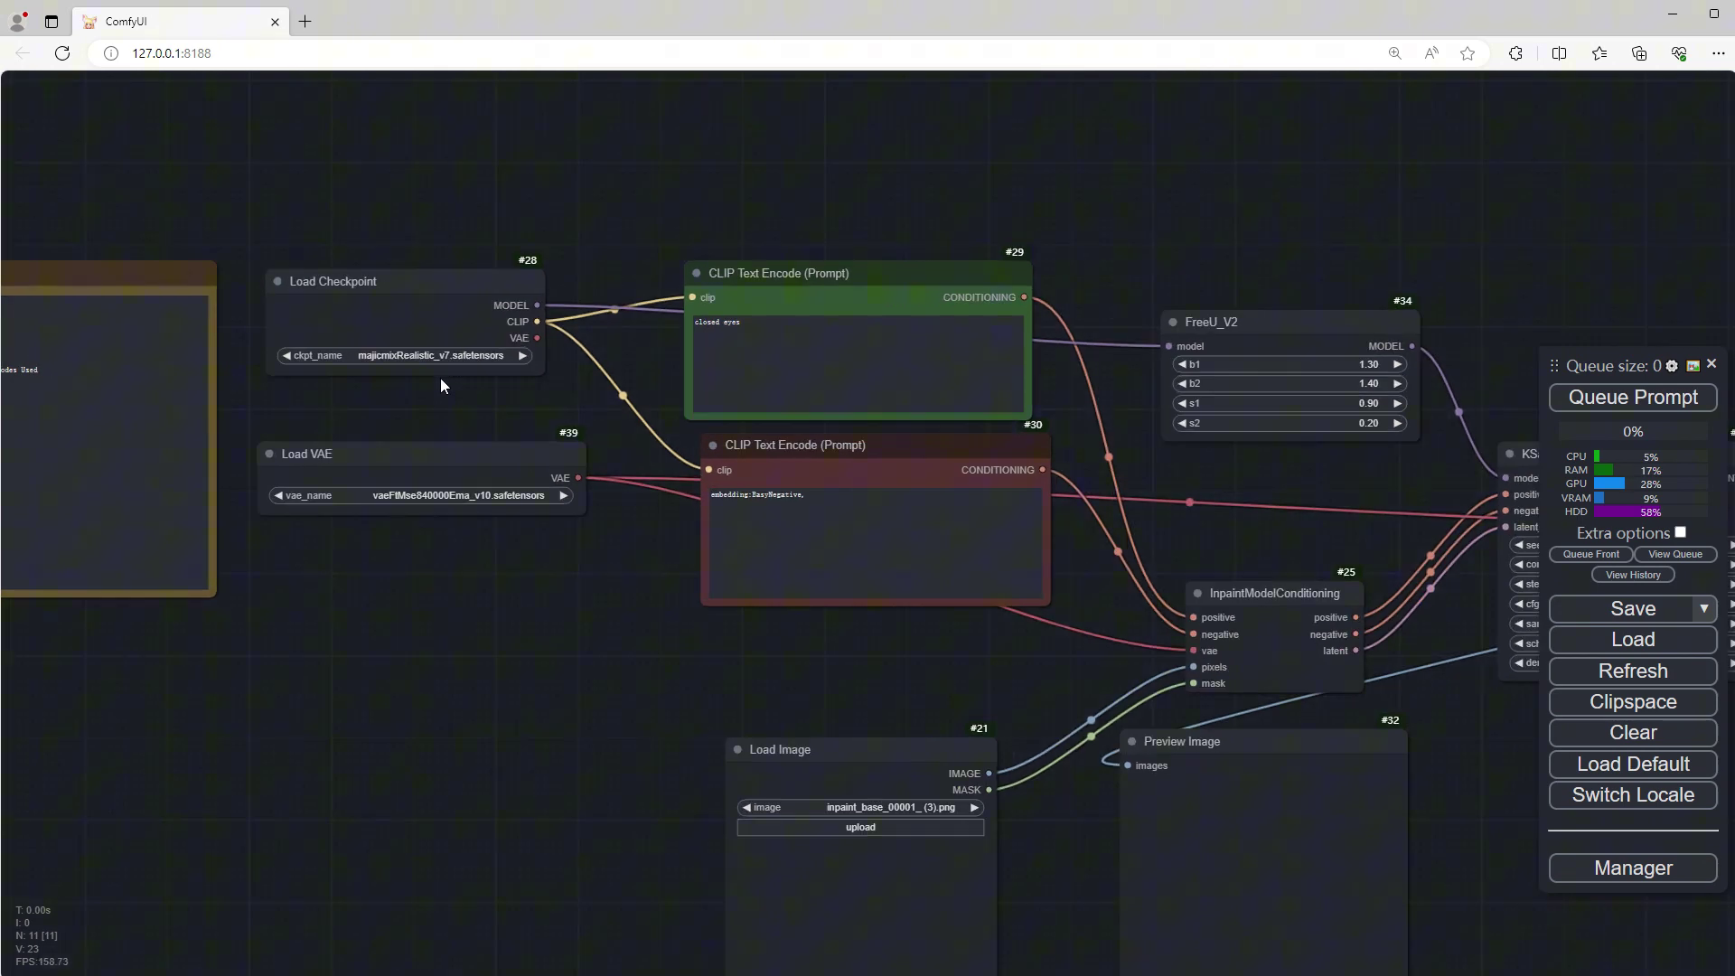
click(430, 349)
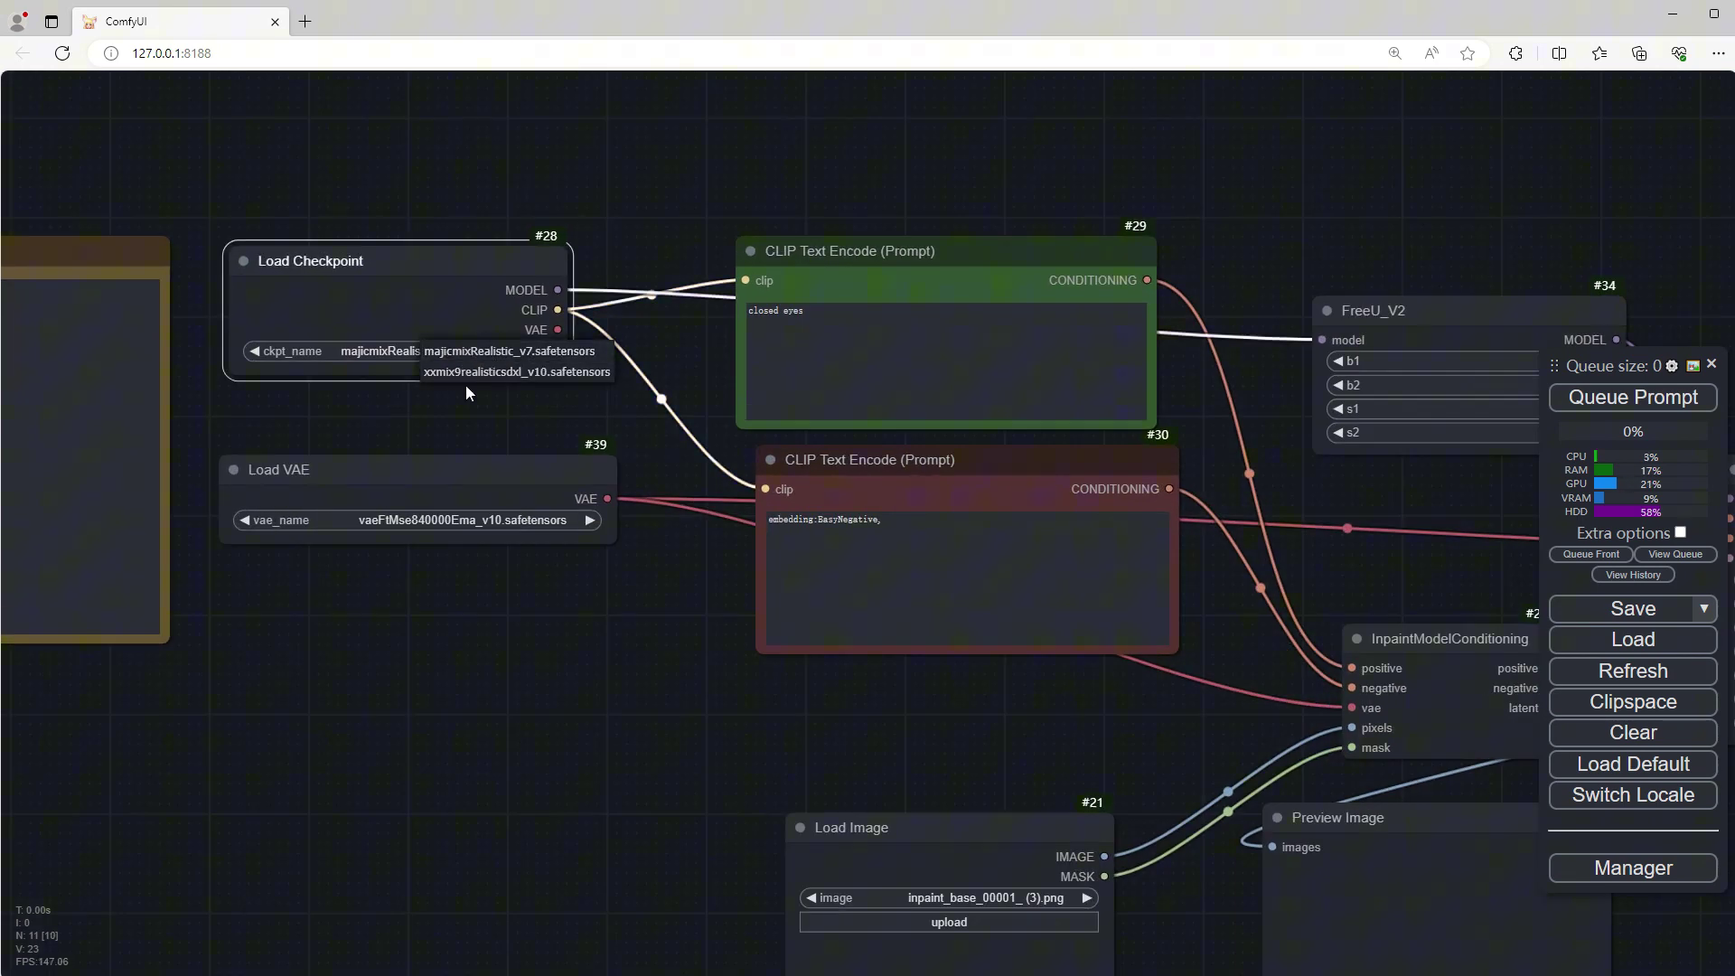
click(469, 360)
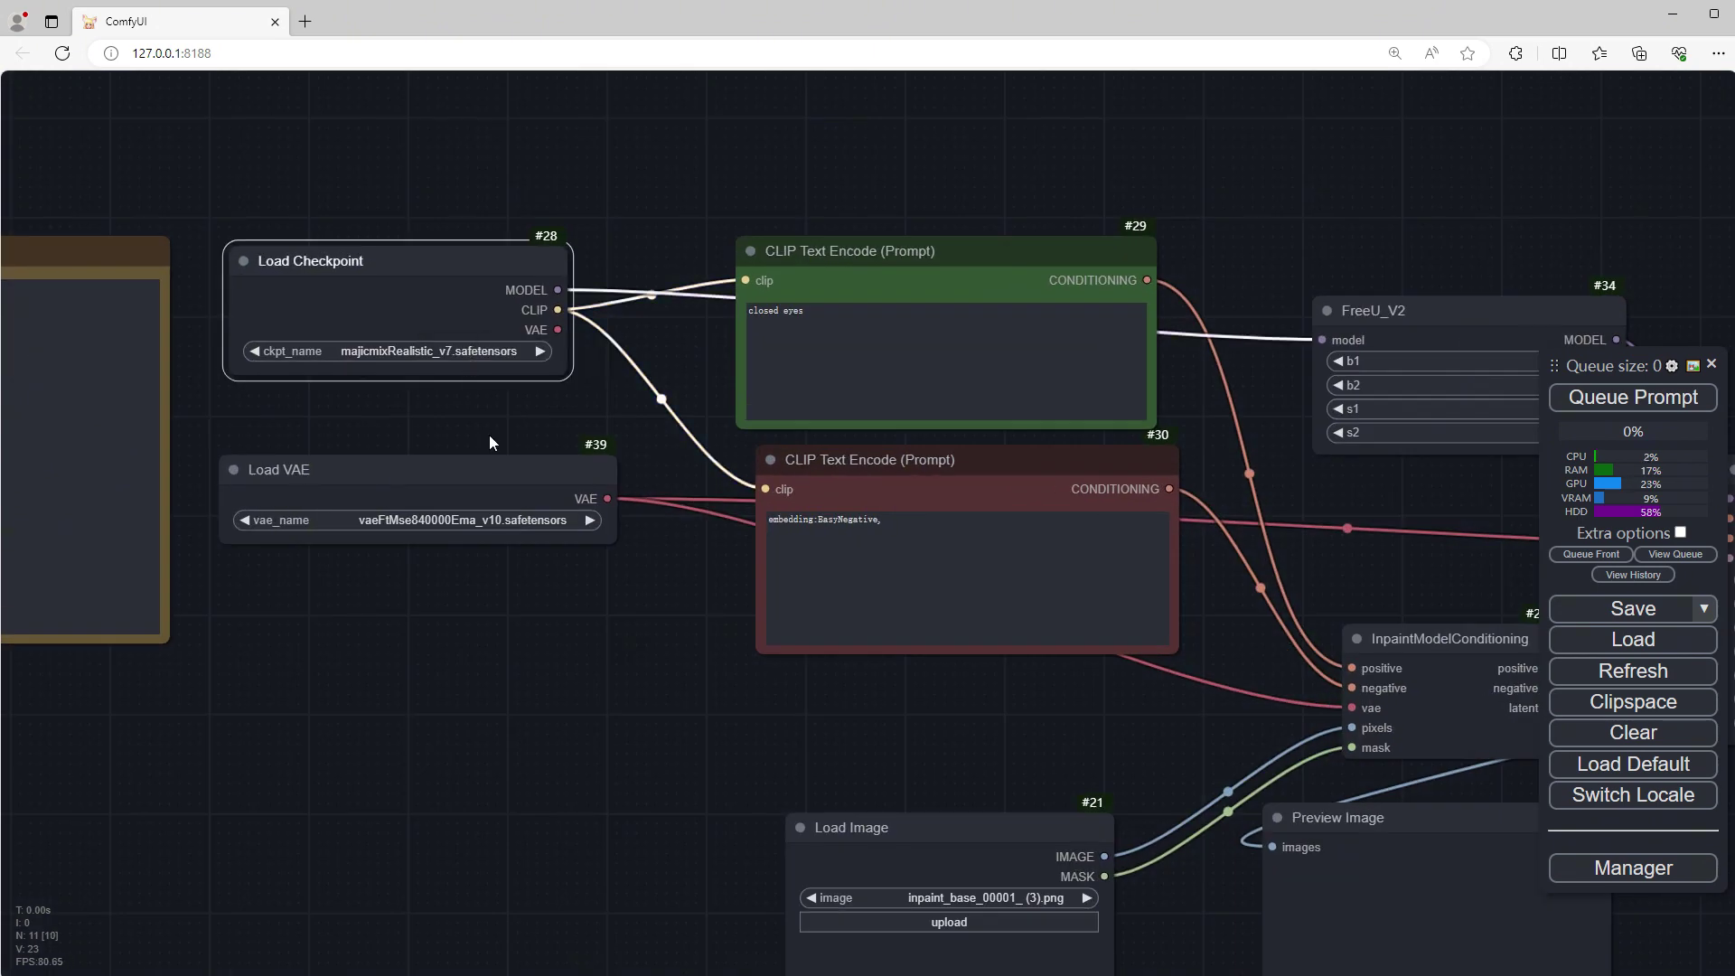
click(511, 521)
click(579, 565)
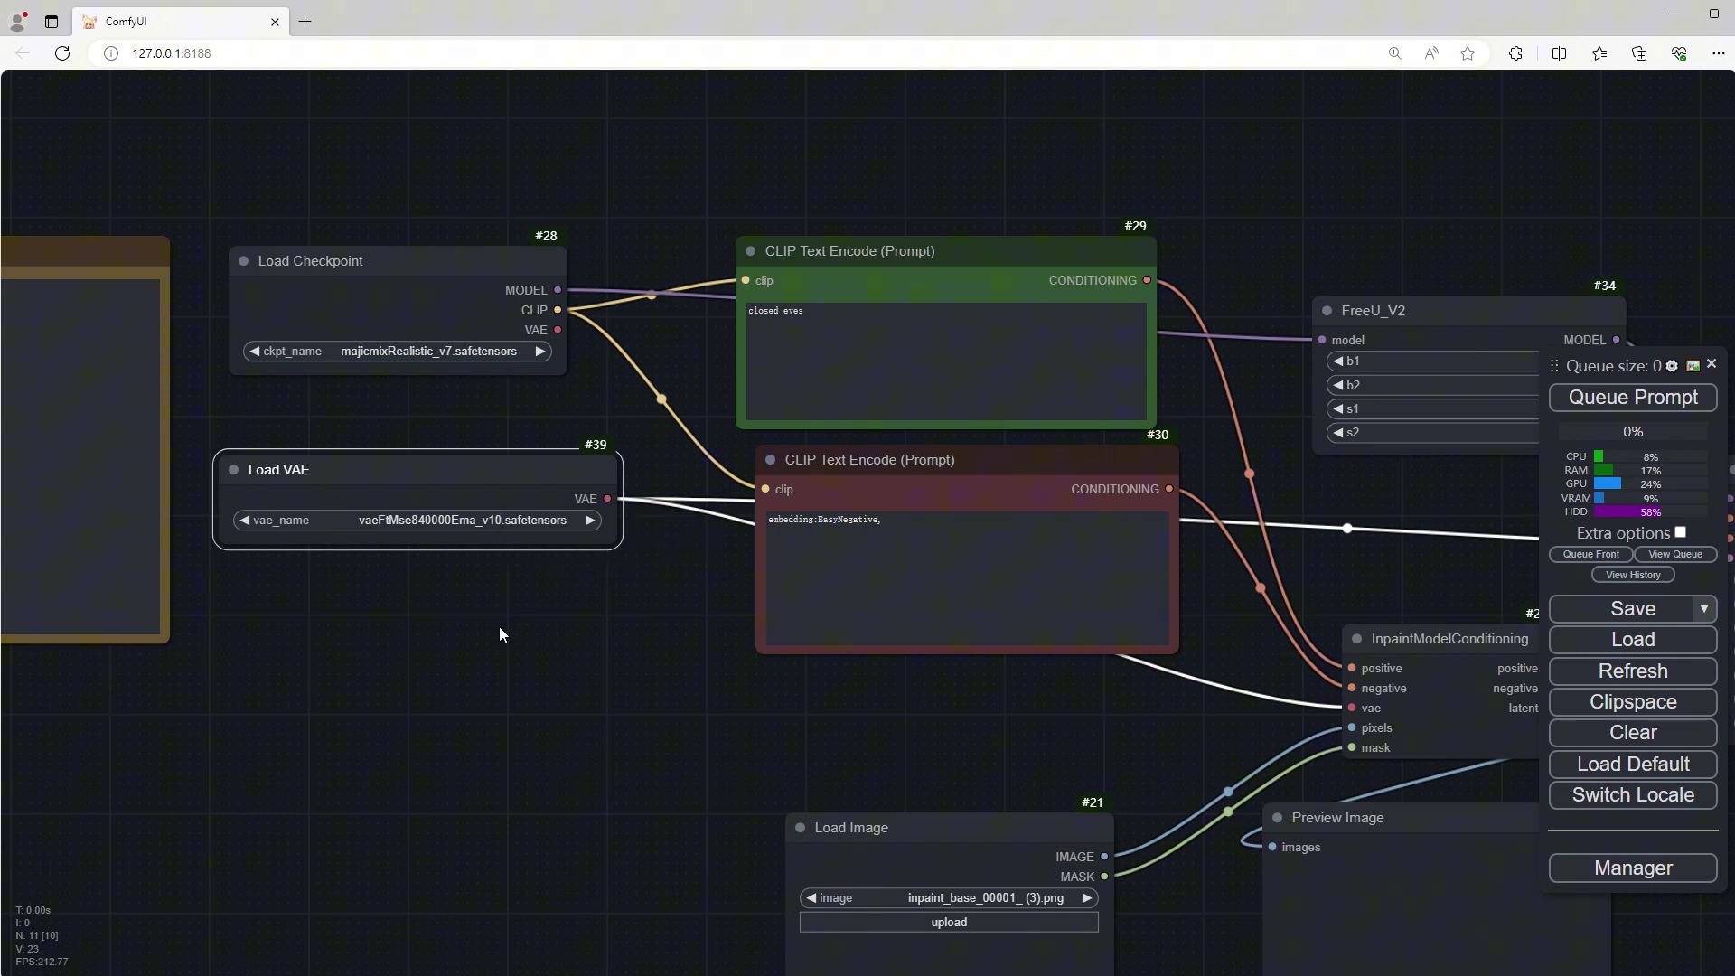
drag(630, 750, 459, 570)
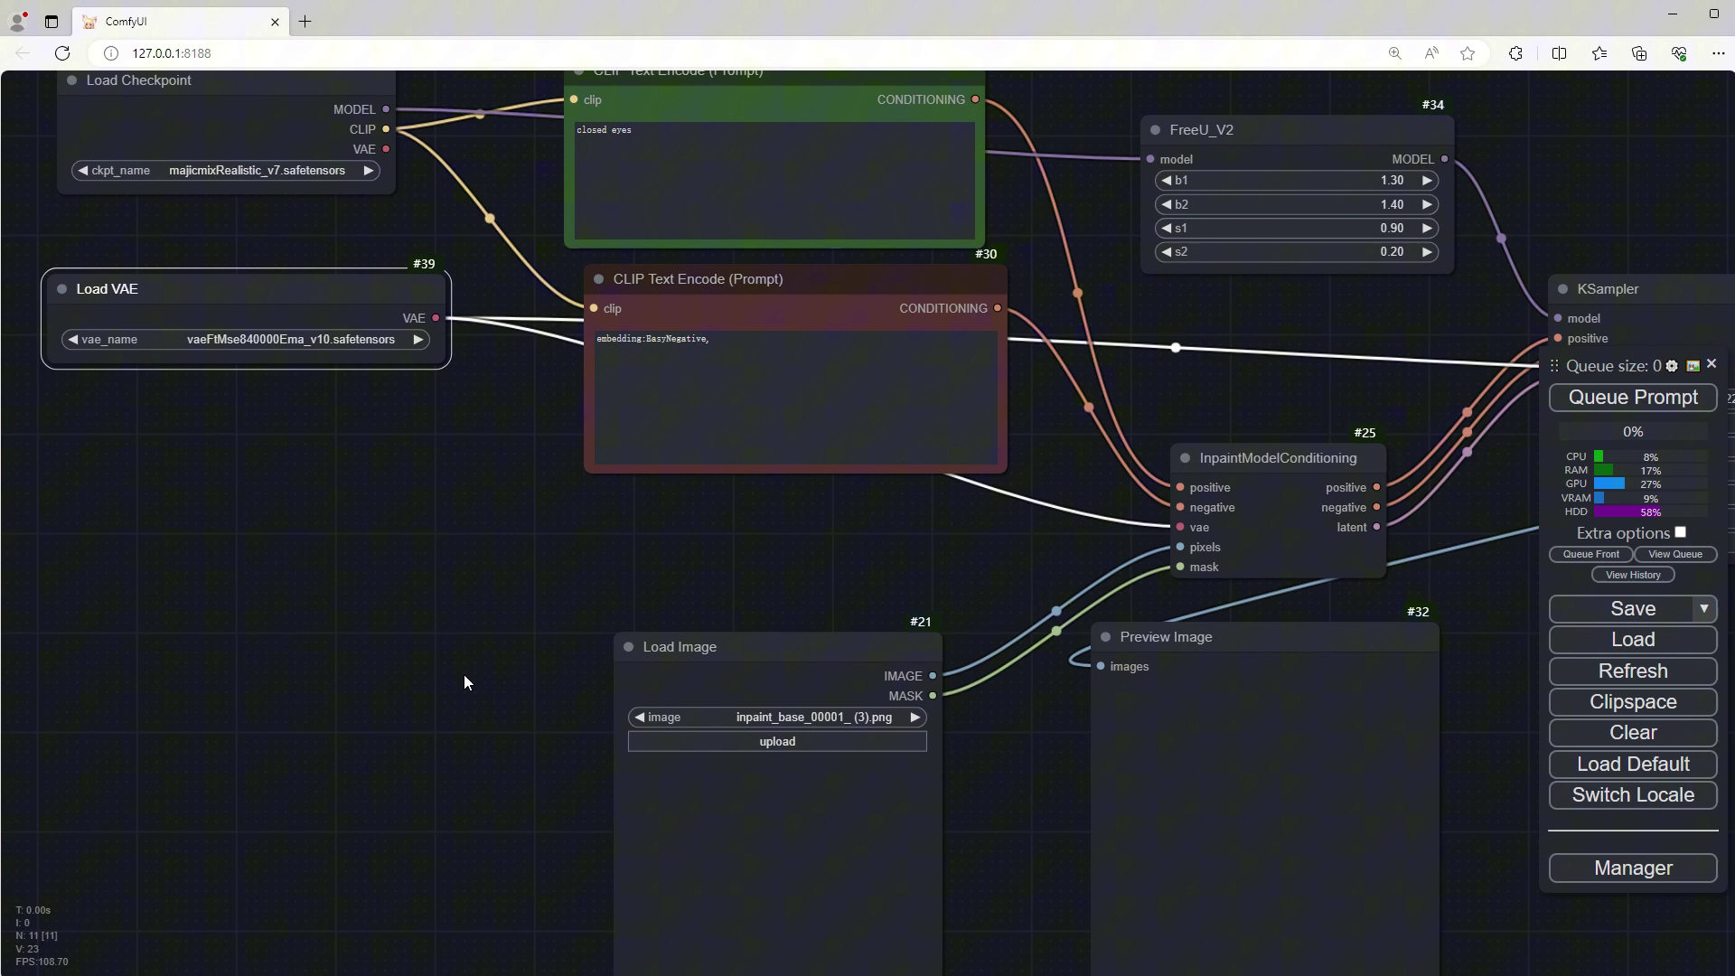
drag(466, 682, 435, 636)
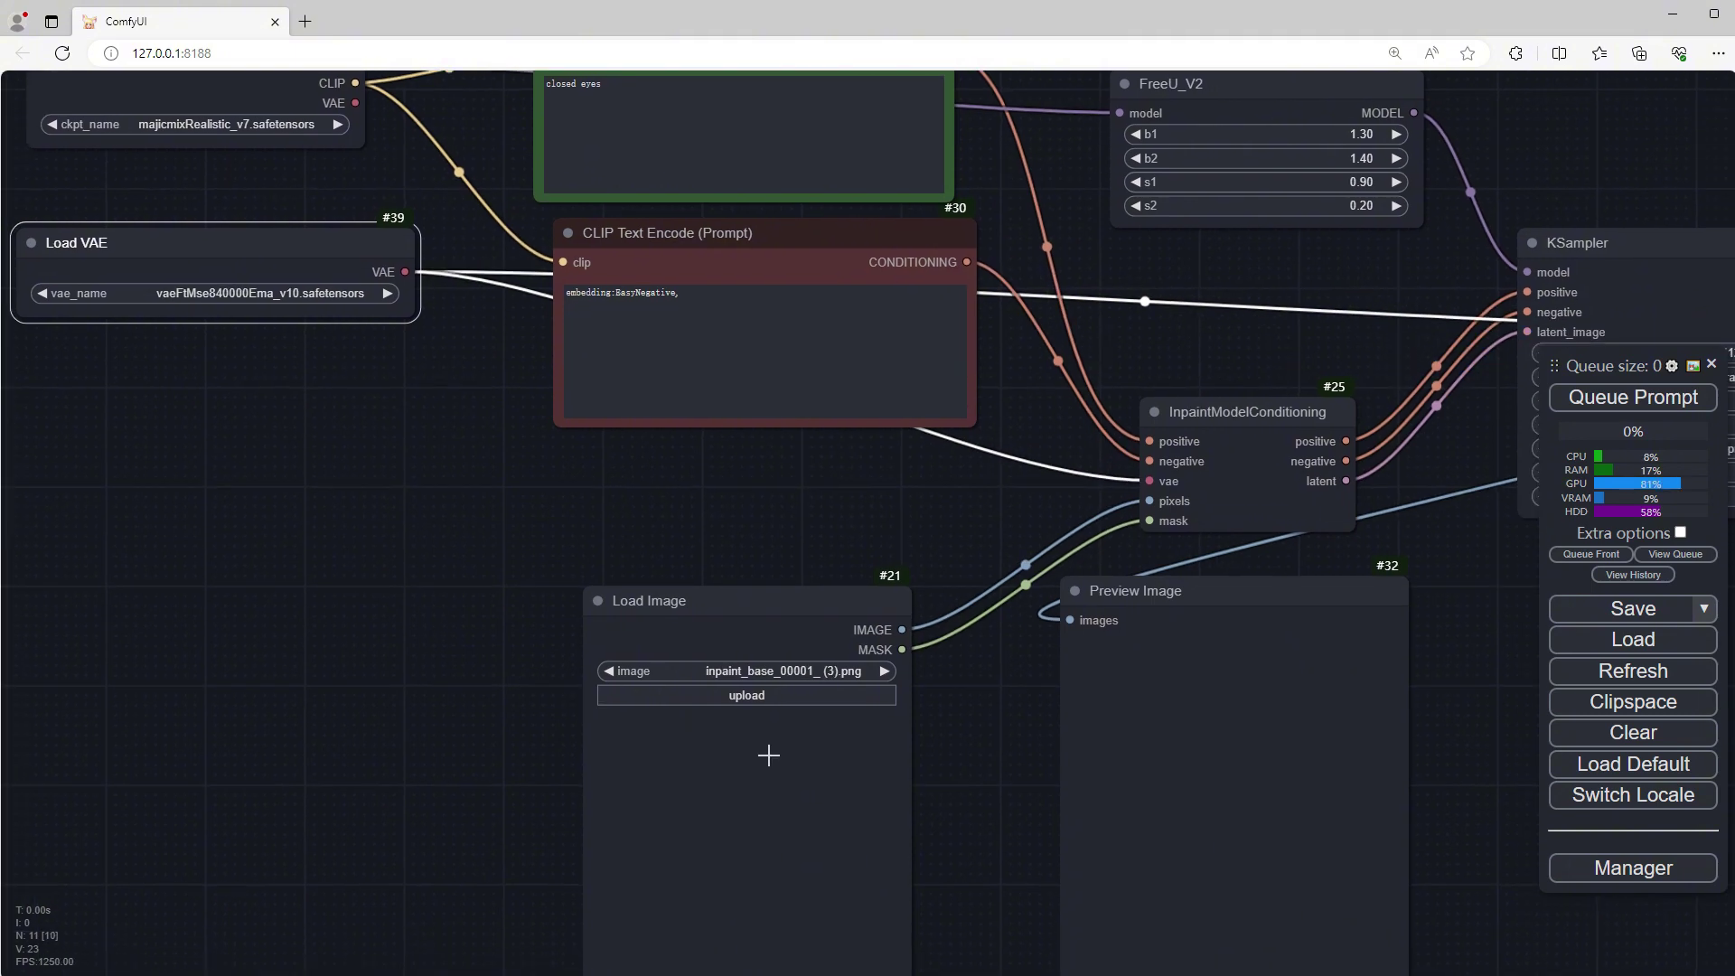
Step: Upload inpaint_base.png from the data folder into the Load Image node
click(756, 696)
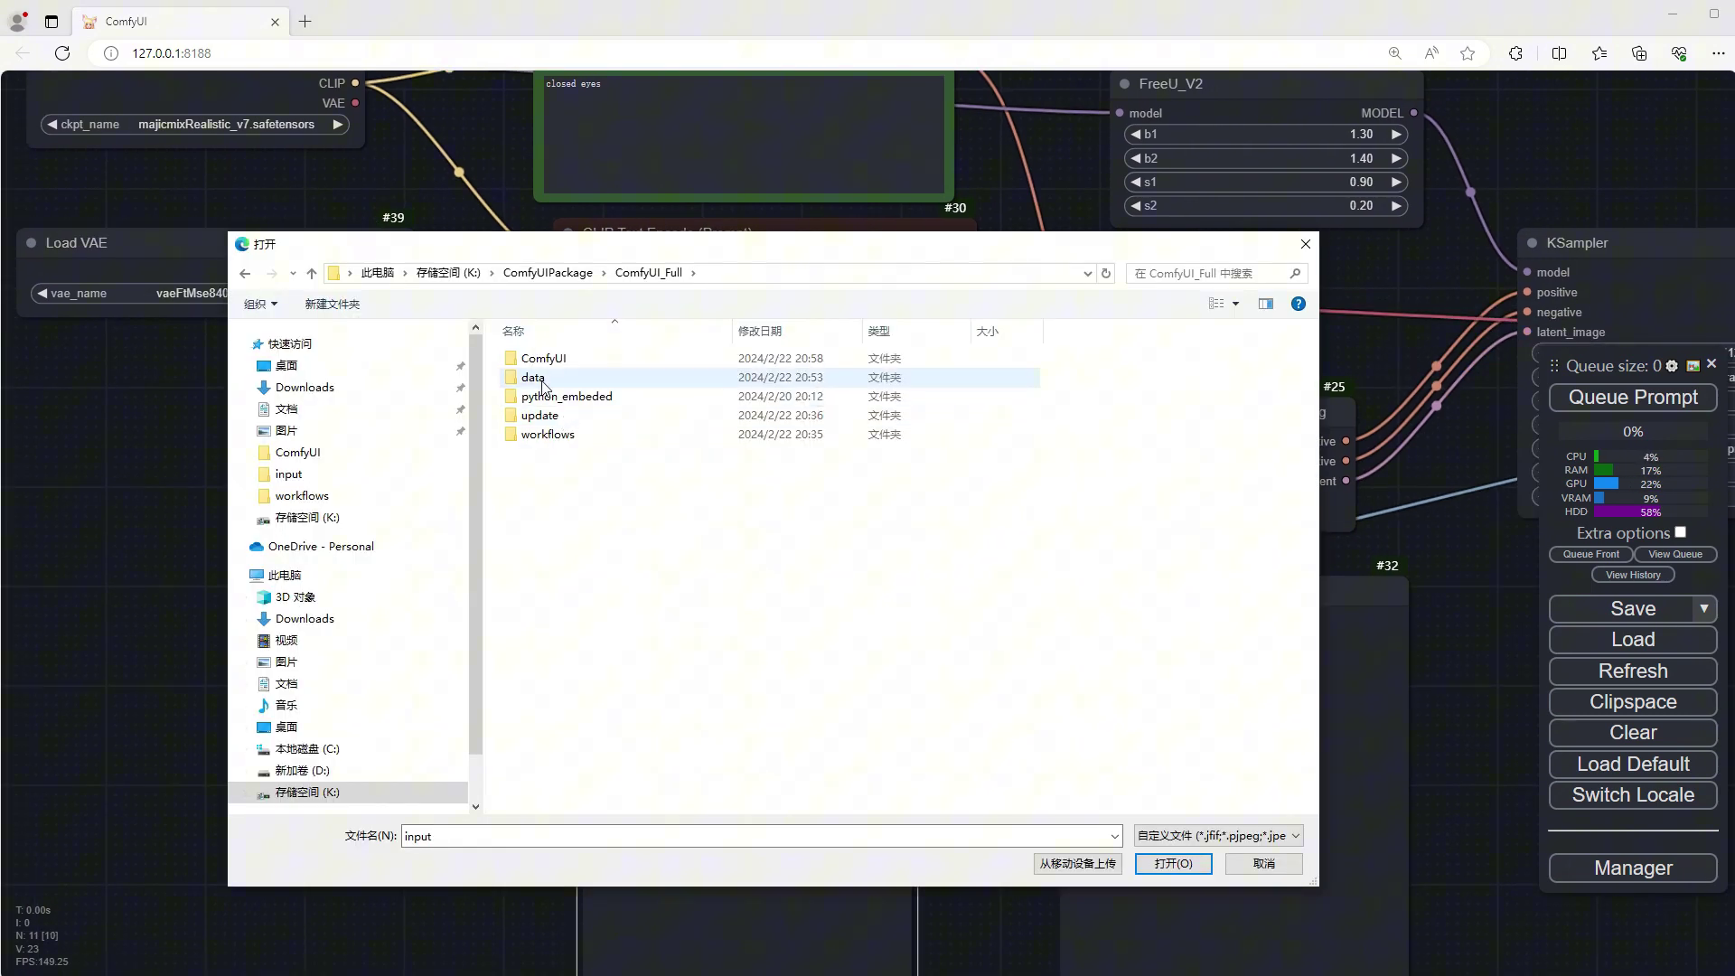
double_click(542, 379)
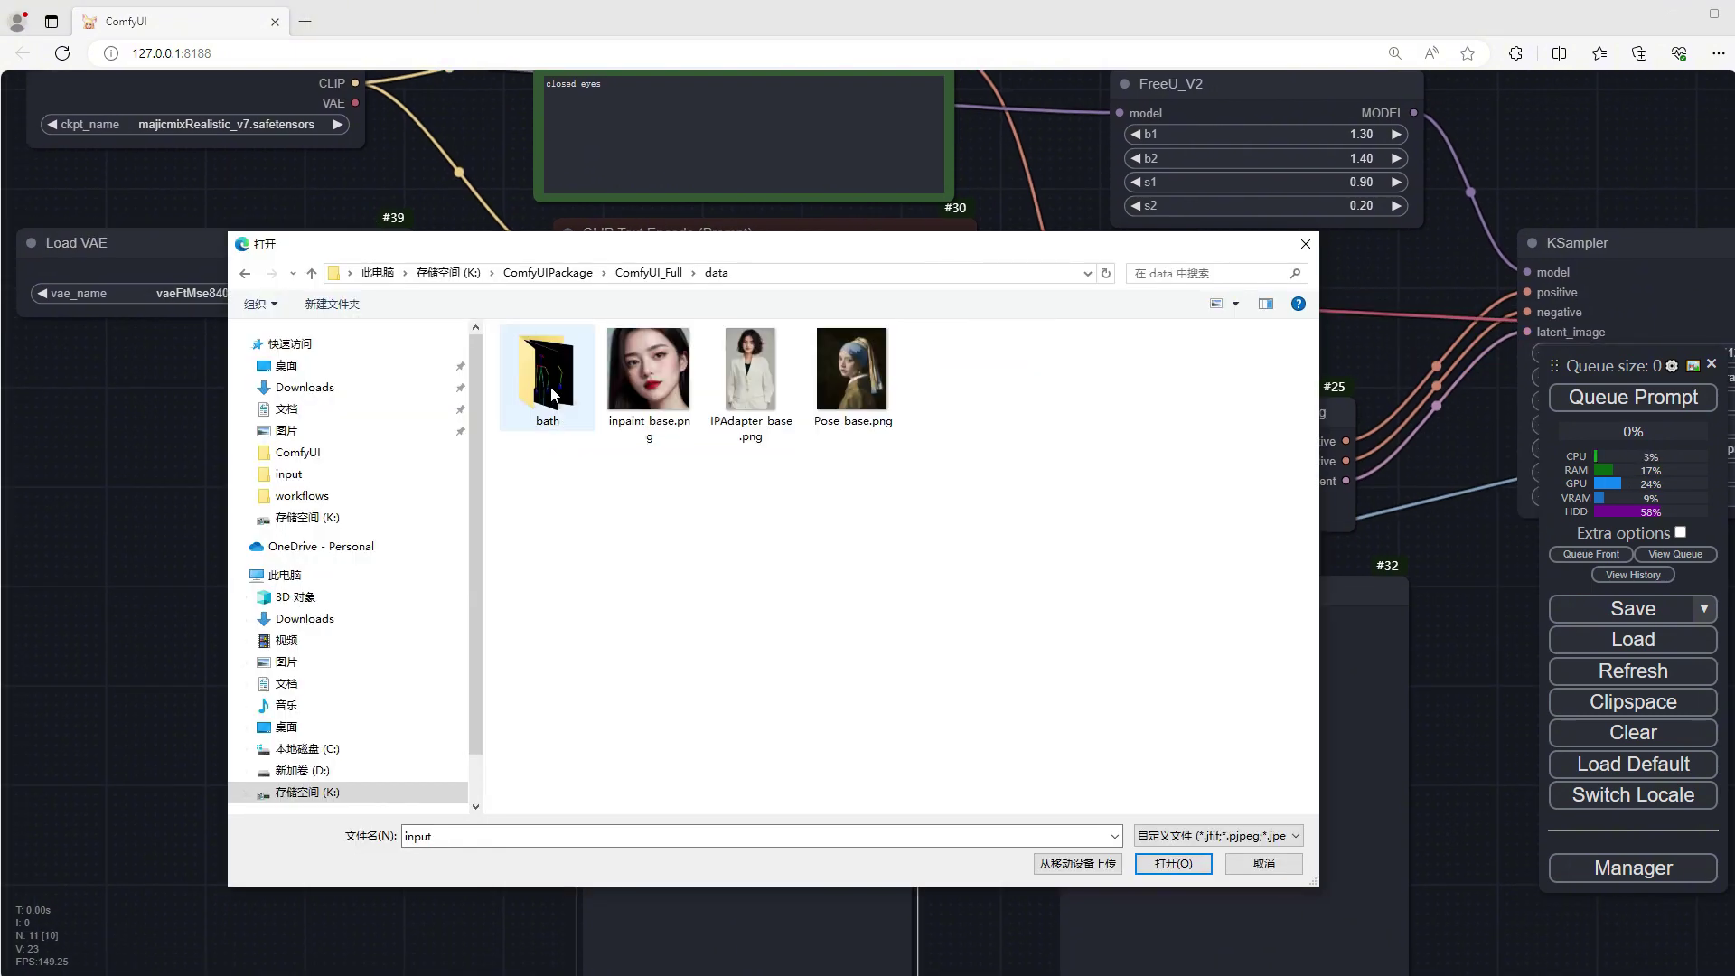
click(655, 423)
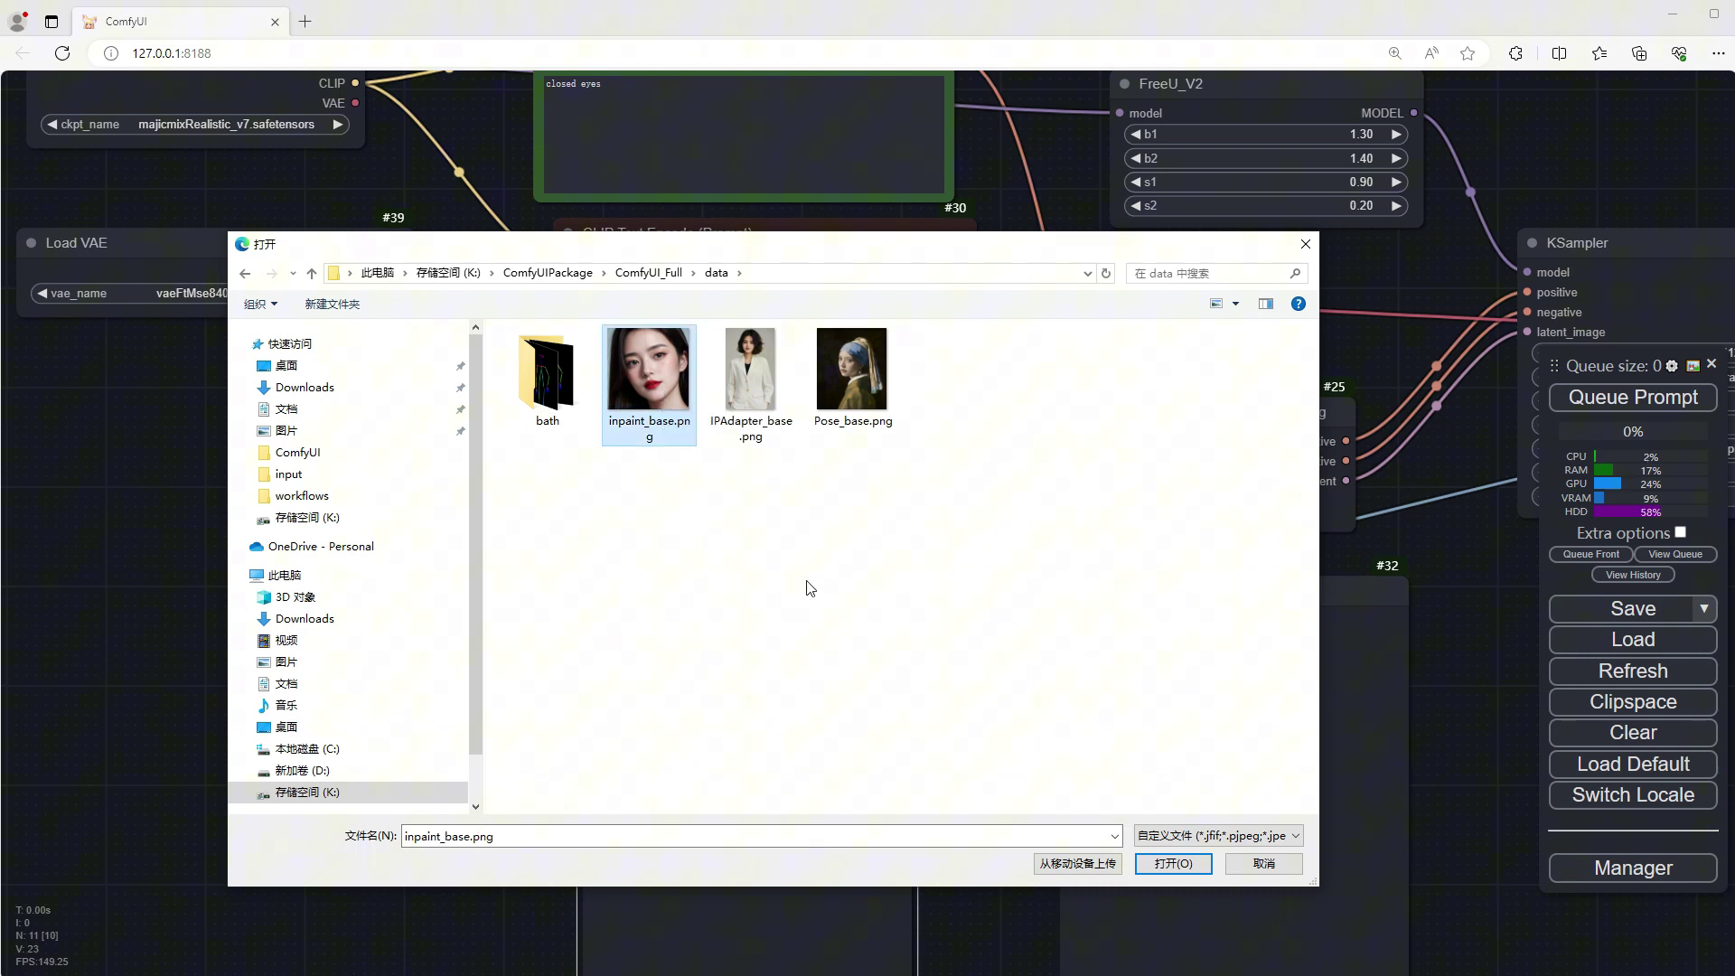
click(1148, 865)
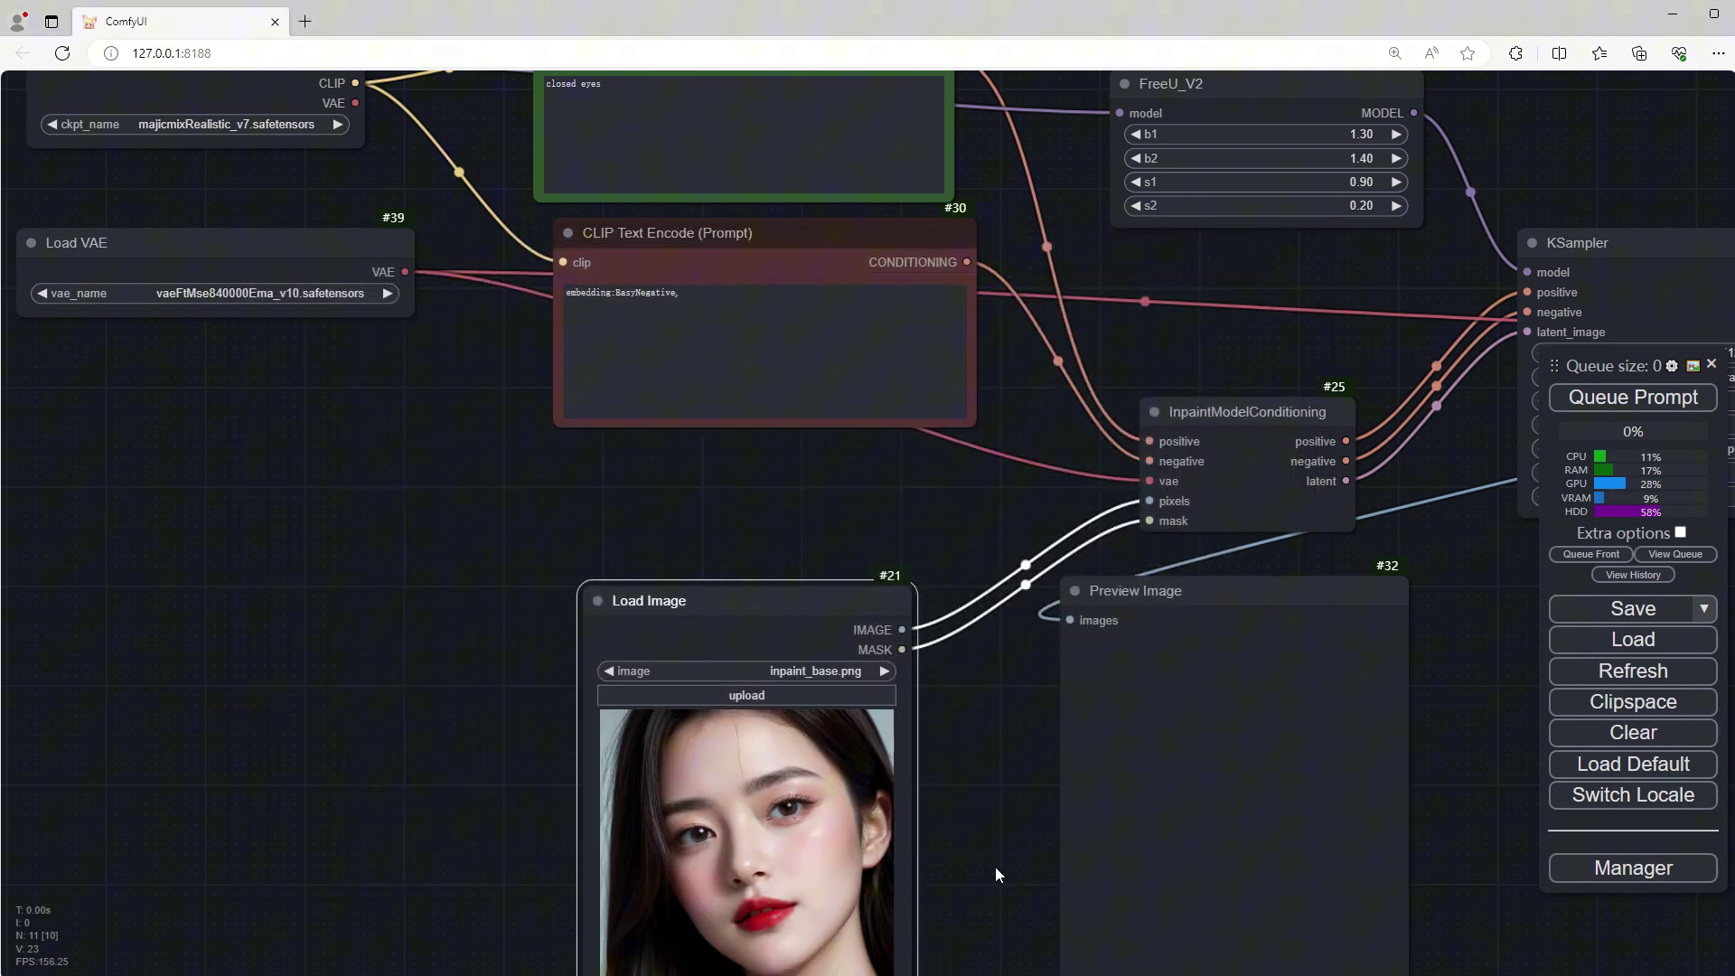
drag(858, 531, 776, 301)
scroll(835, 726, up, 4)
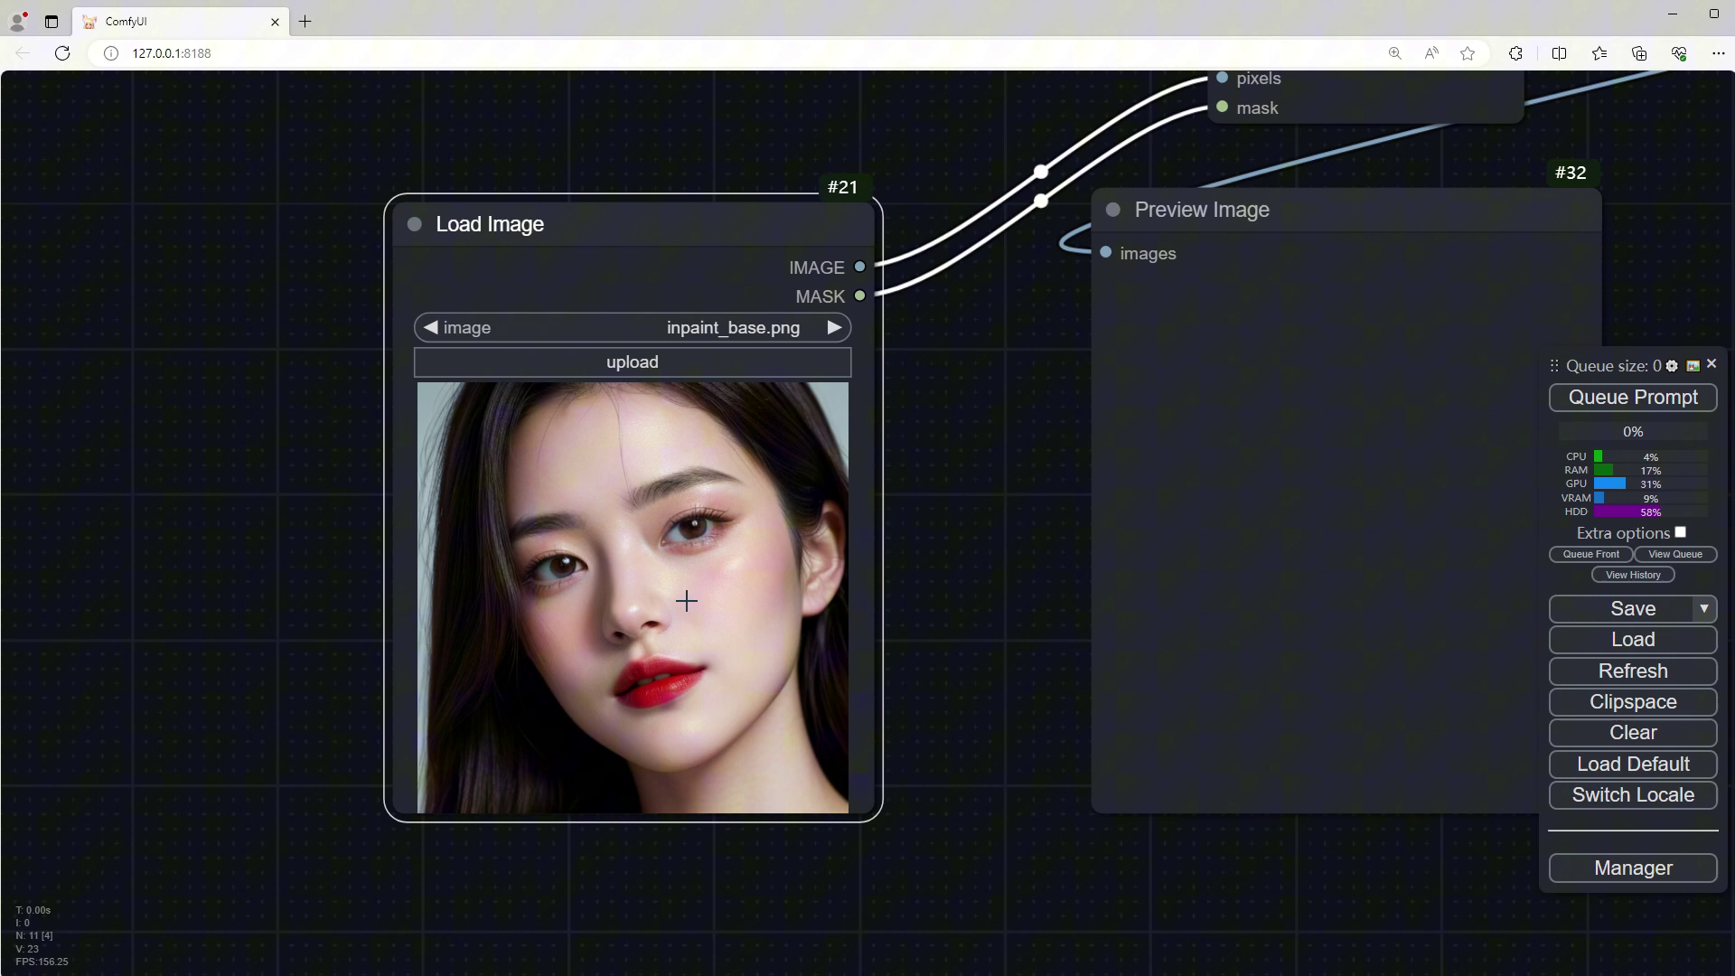
Step: Paint a mask over both eyes in the MaskEditor with a thicker brush and save it to Load Image
scroll(687, 601, up, 2)
right_click(630, 516)
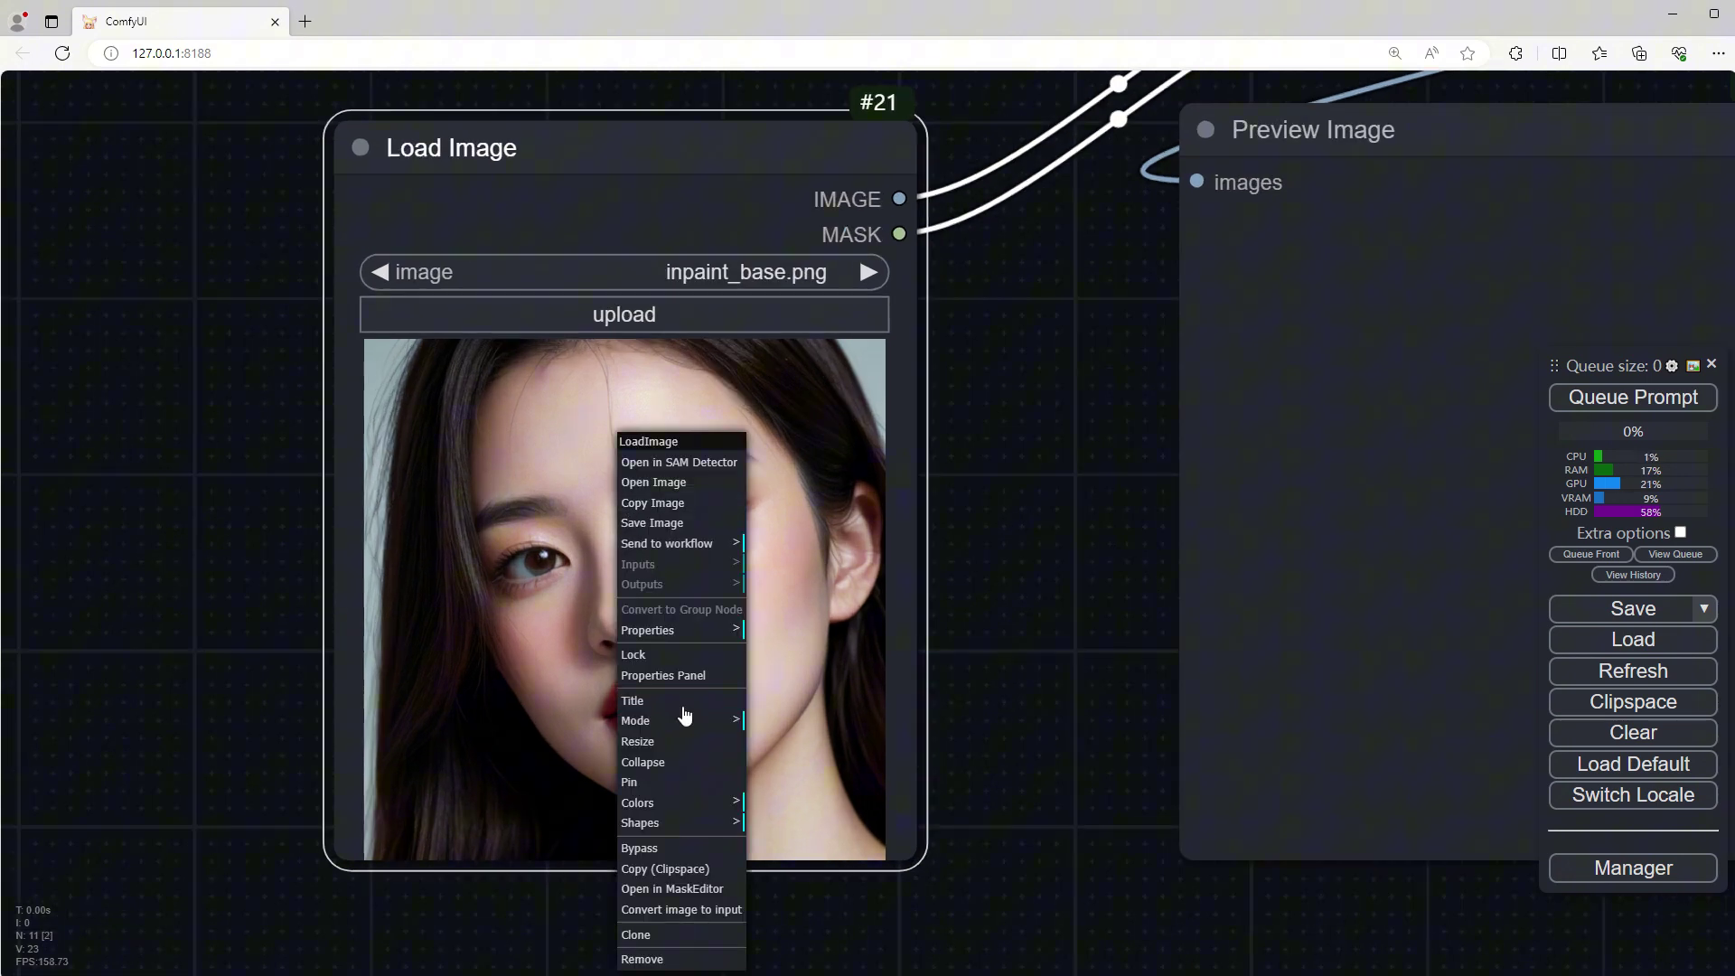
click(716, 887)
click(368, 874)
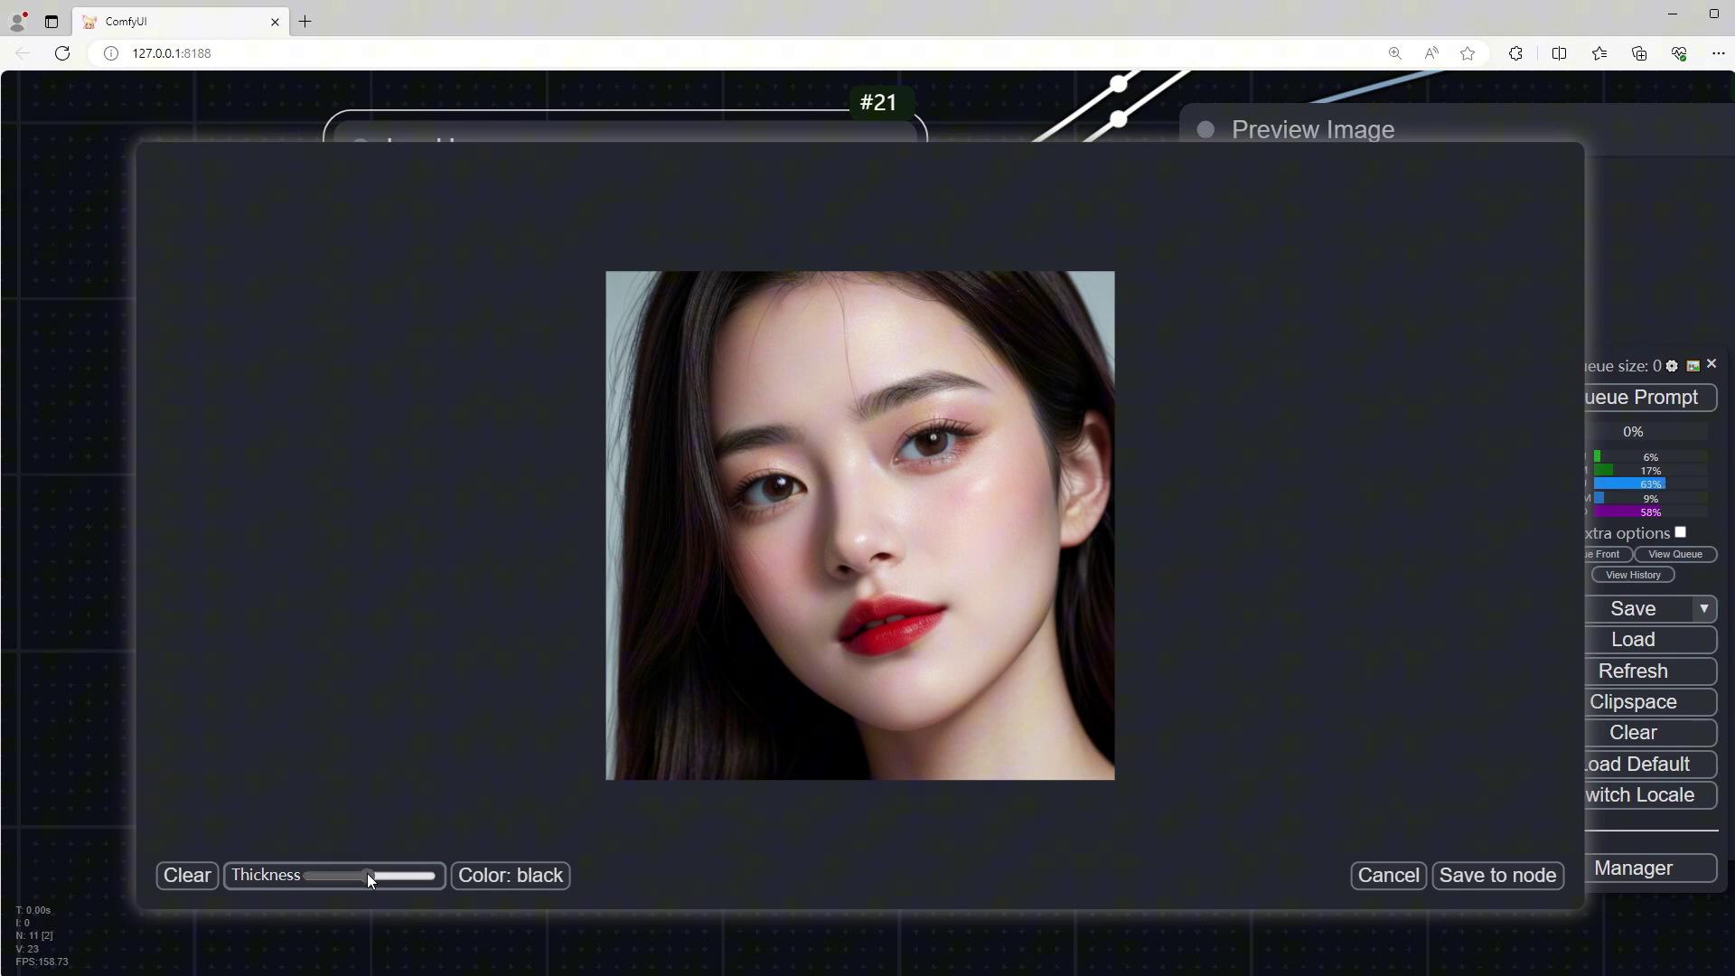
drag(373, 875, 365, 881)
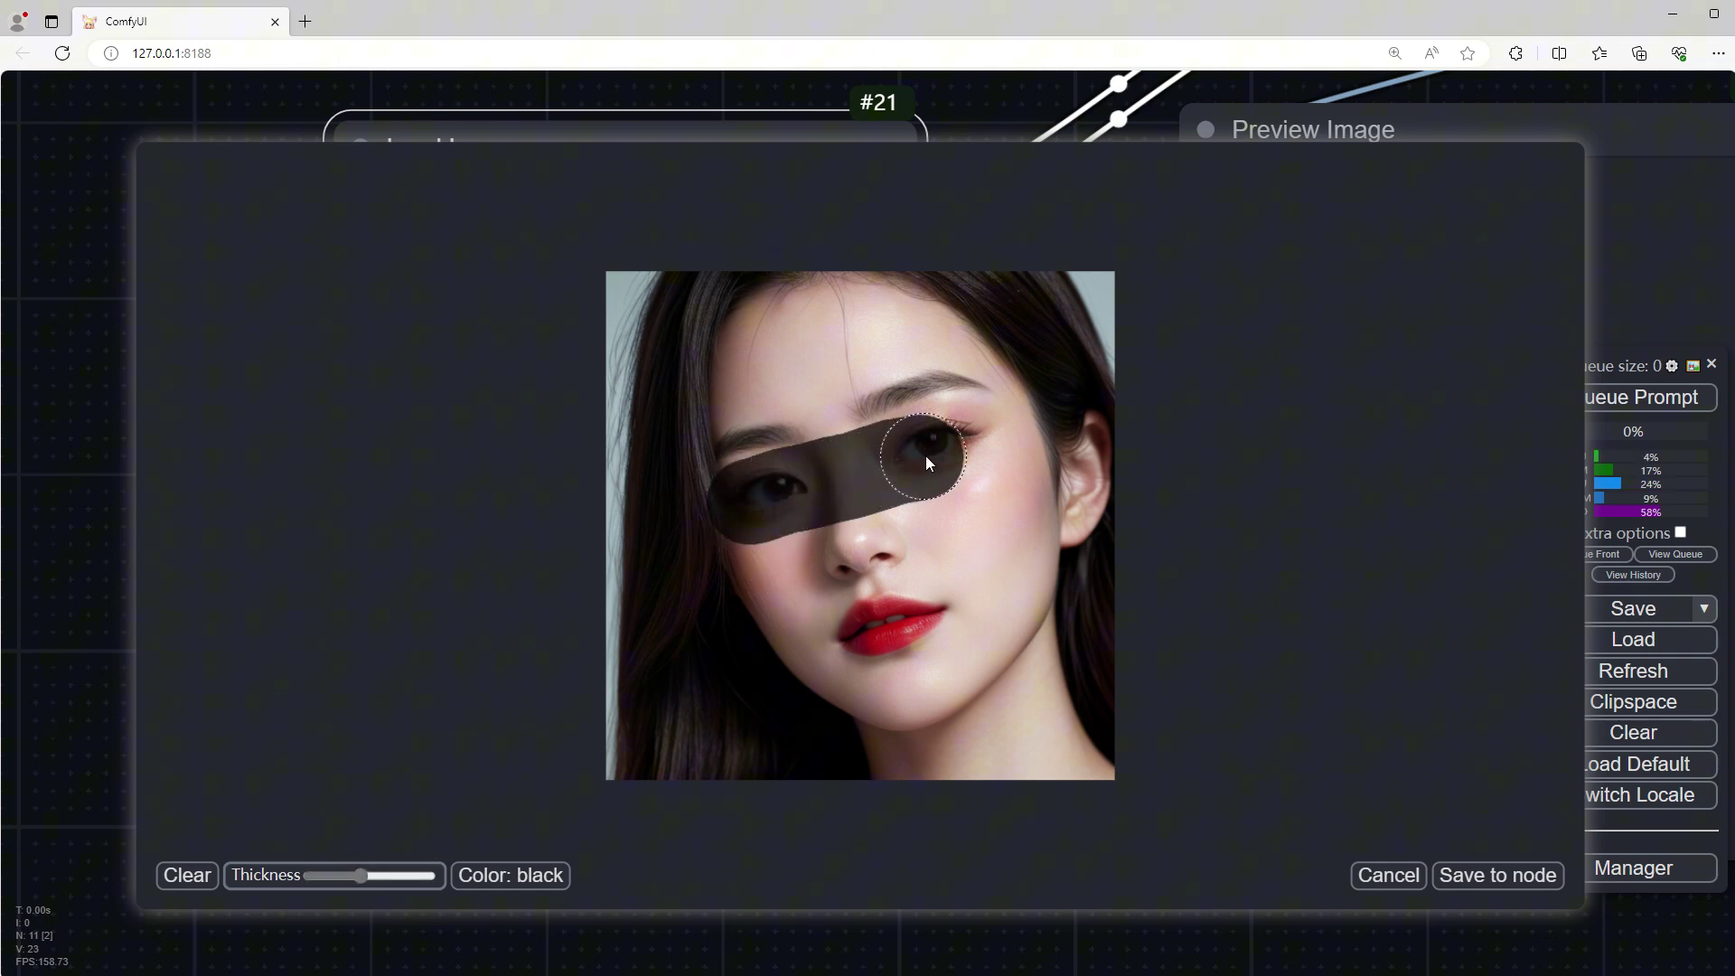
click(1542, 876)
scroll(1004, 687, down, 7)
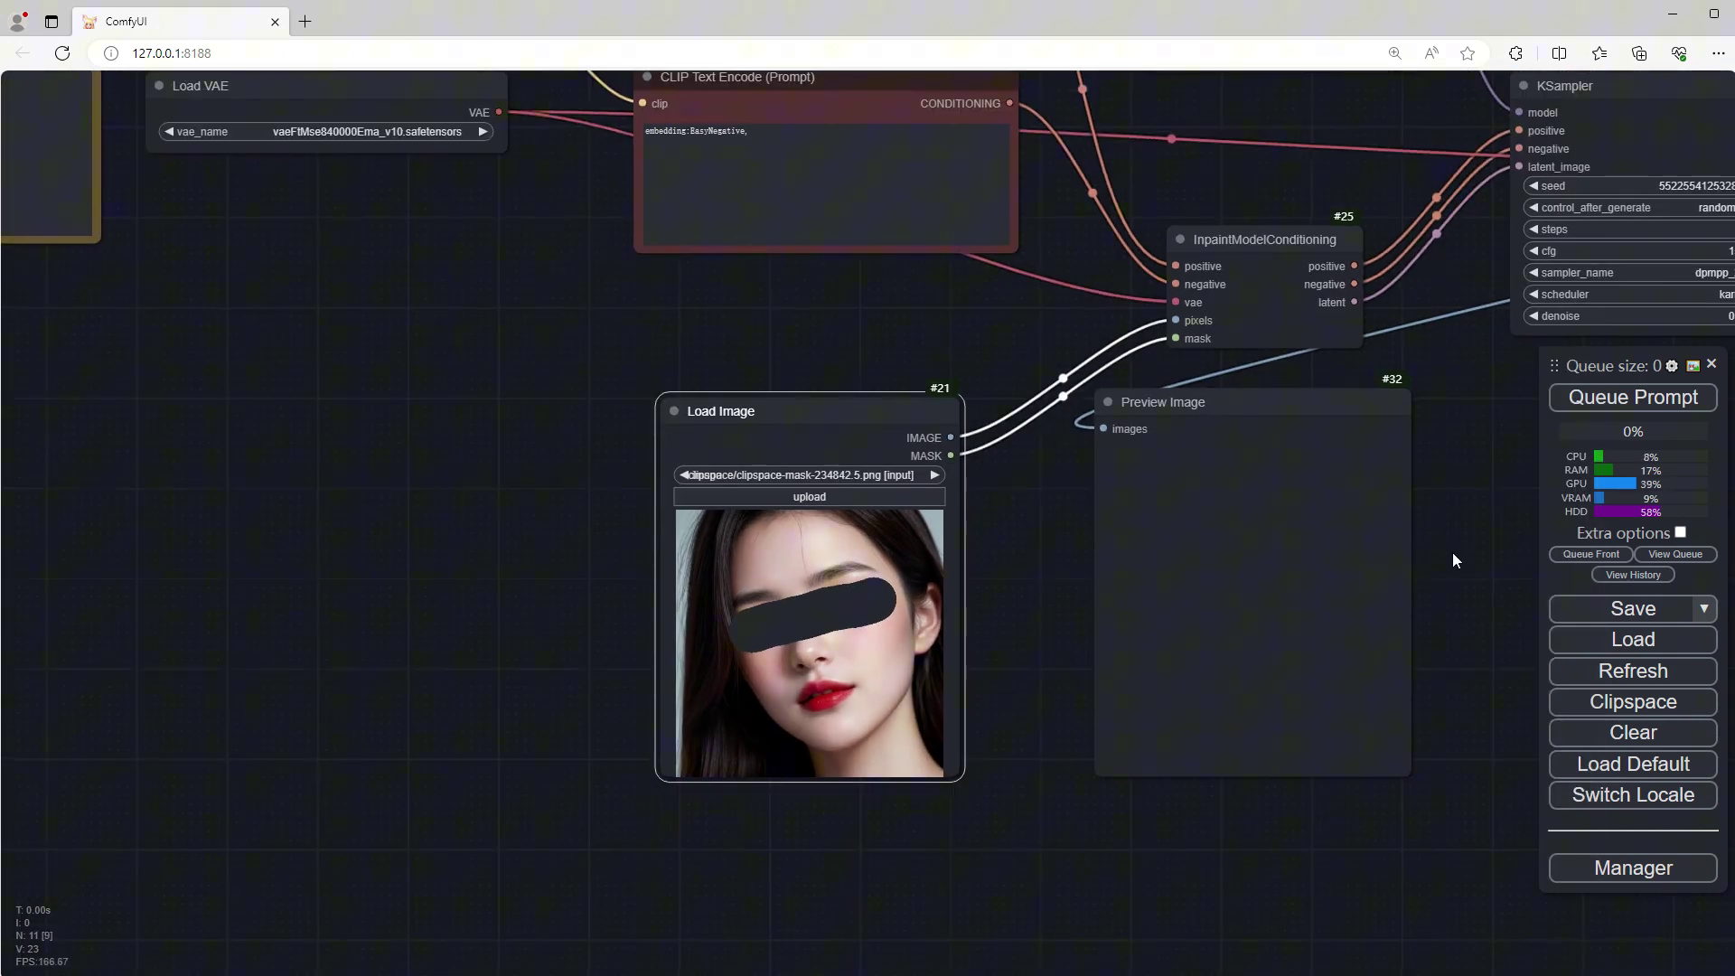
drag(1452, 551, 968, 784)
Step: Queue the inpainting prompt and check the closed-eyes result in Preview Image
click(1607, 401)
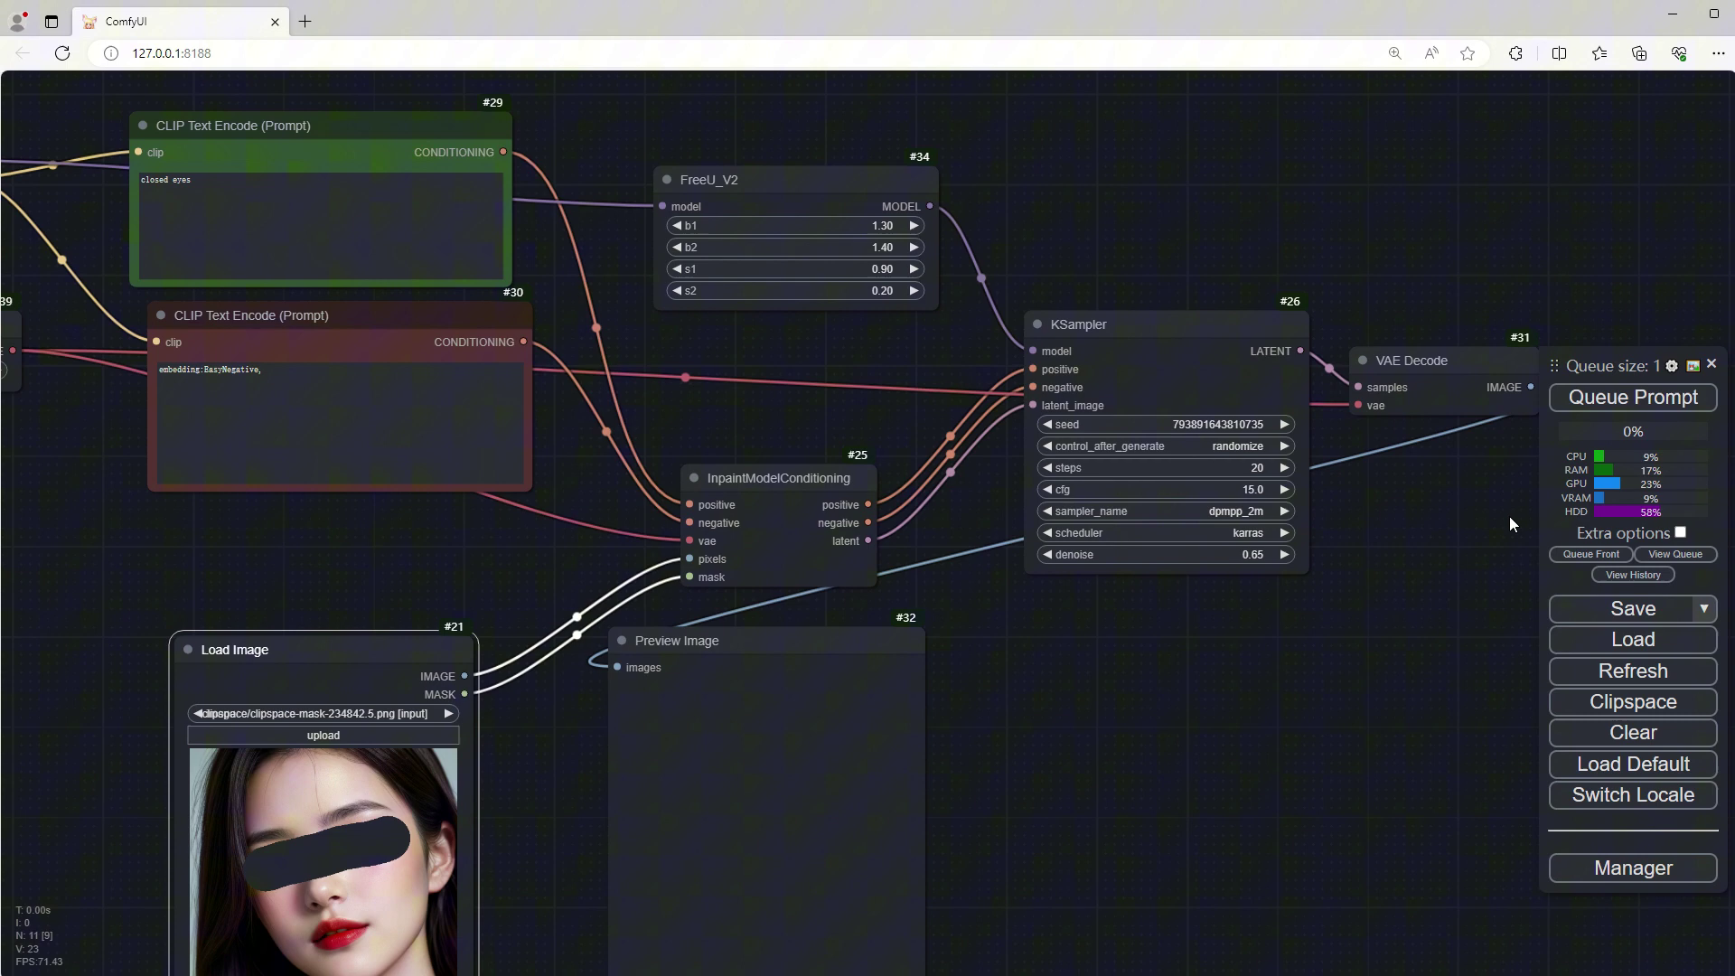
scroll(1124, 769, down, 1)
drag(1114, 766, 1172, 694)
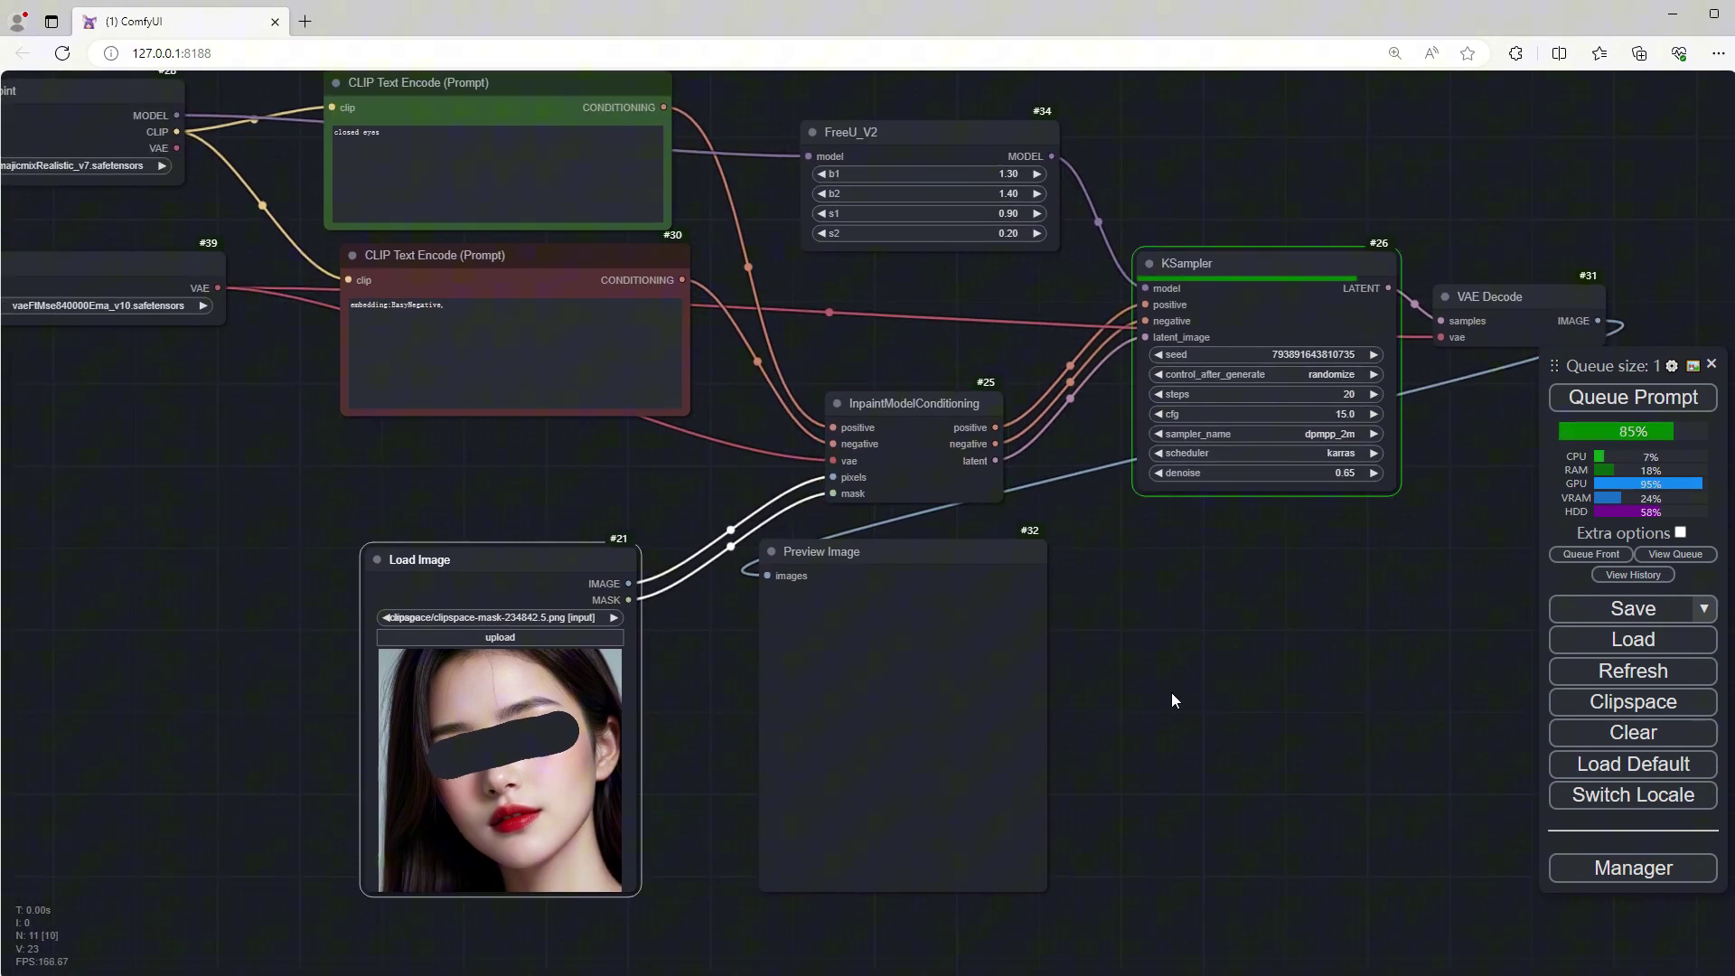
scroll(1103, 766, up, 4)
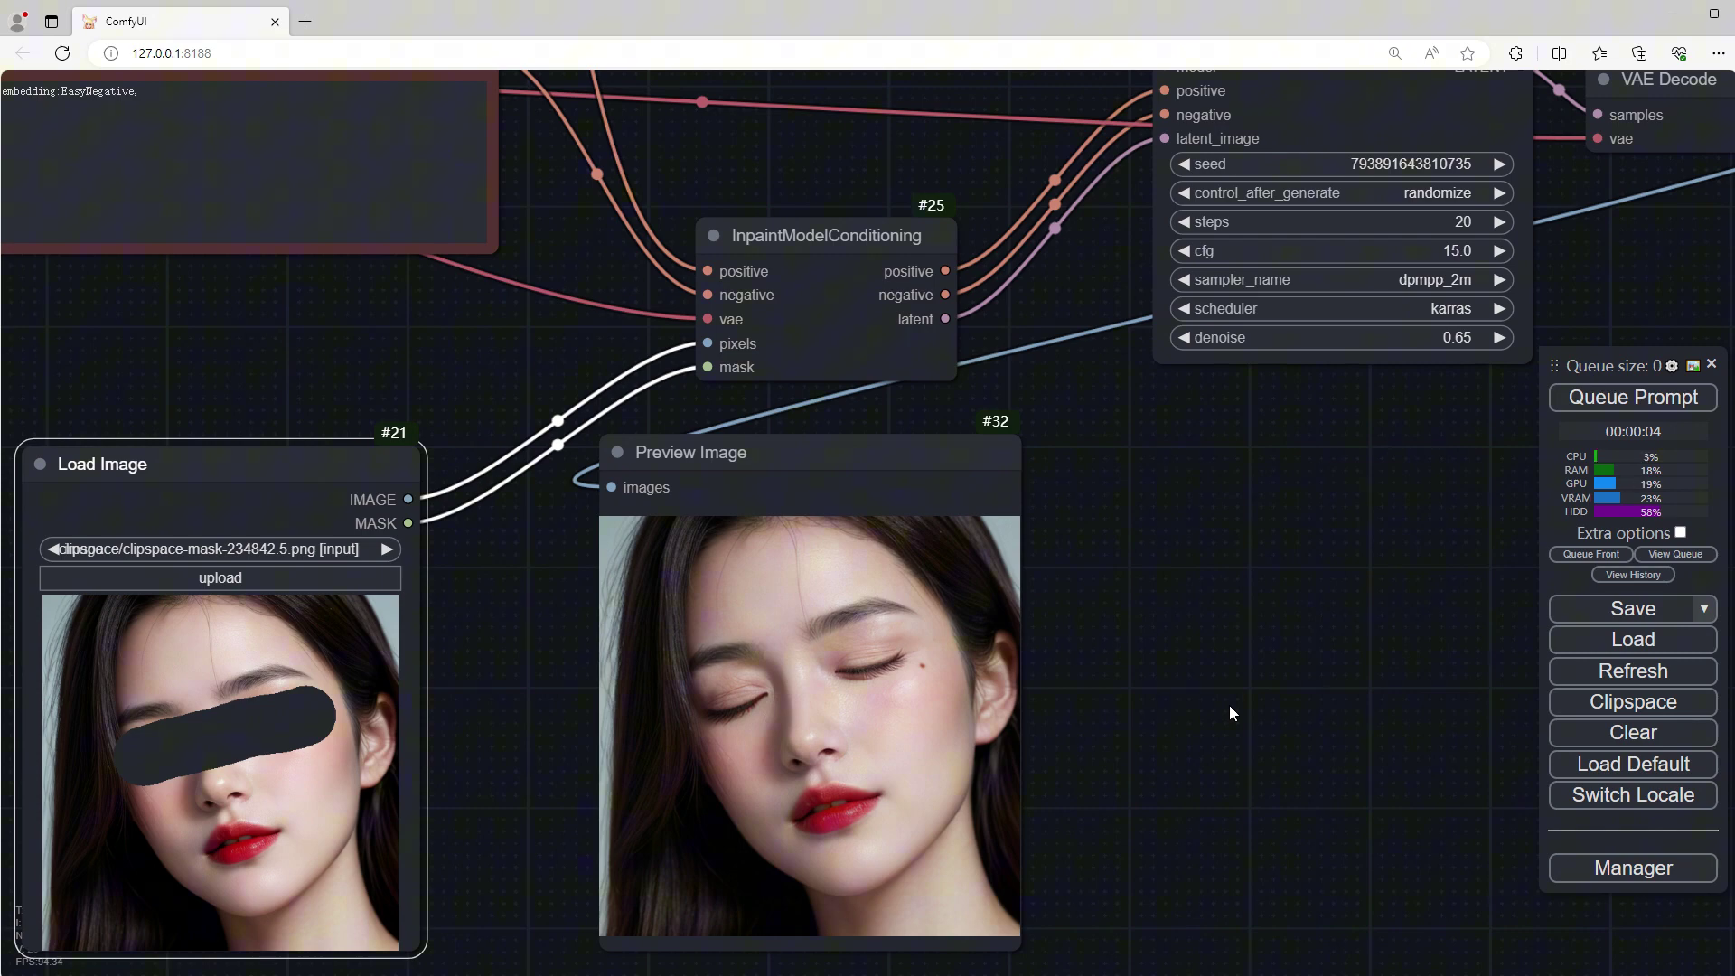
scroll(1230, 705, down, 5)
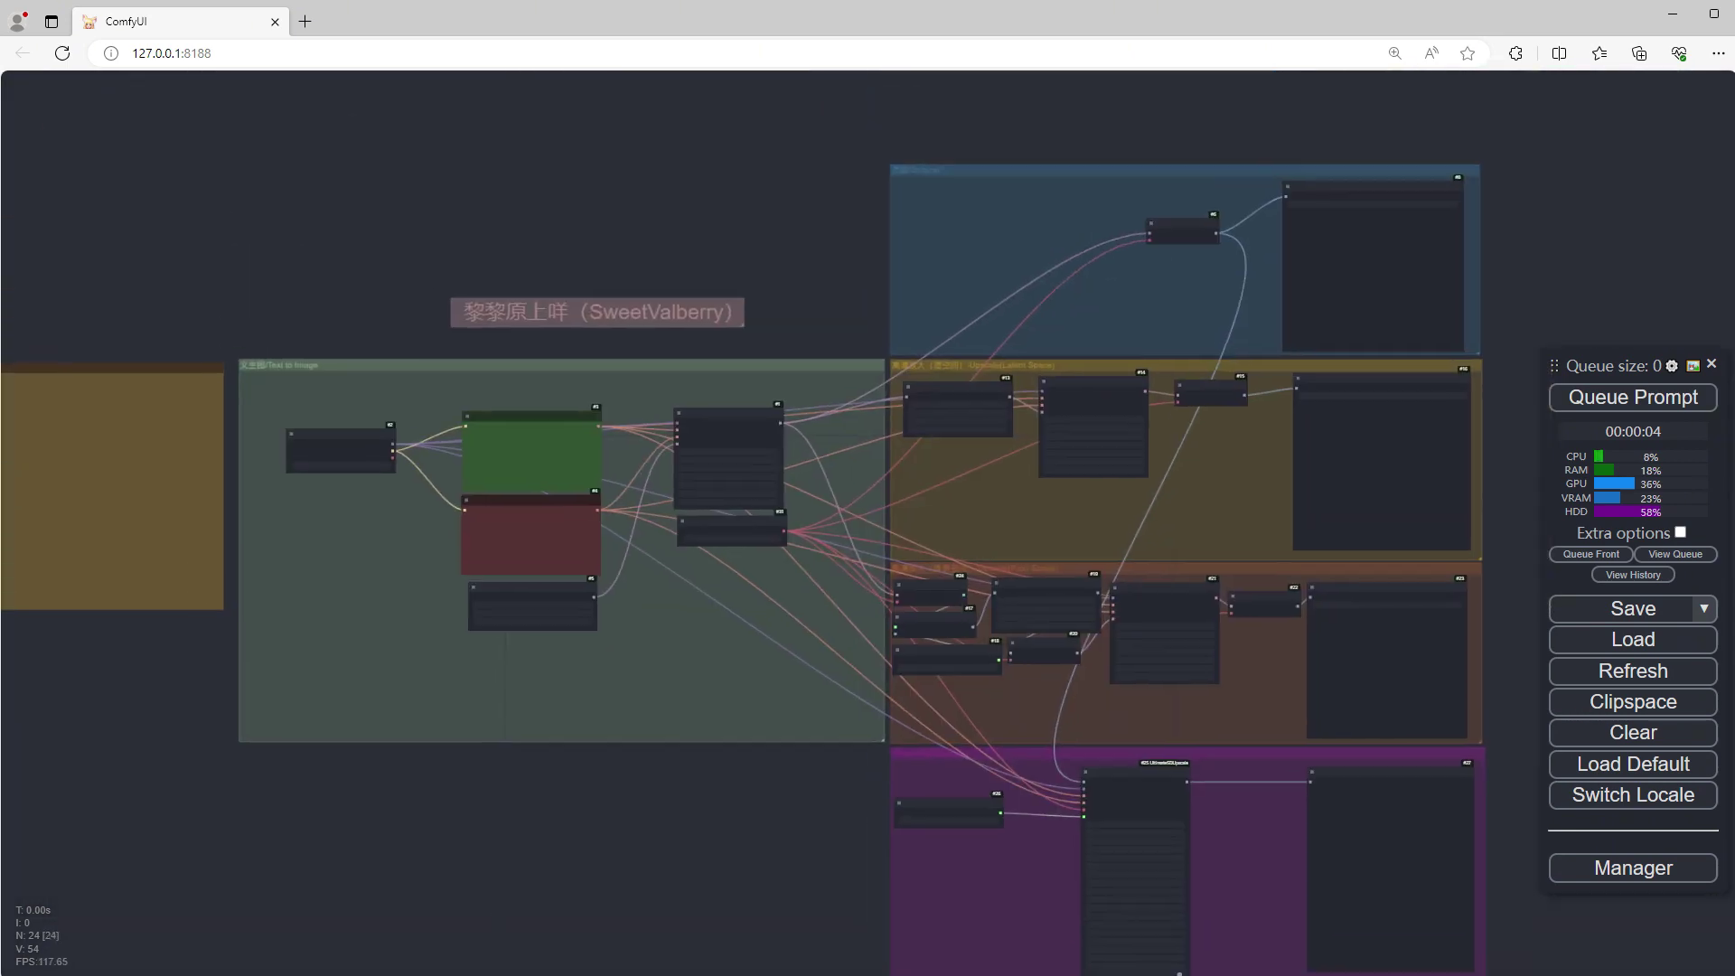
drag(222, 797, 330, 815)
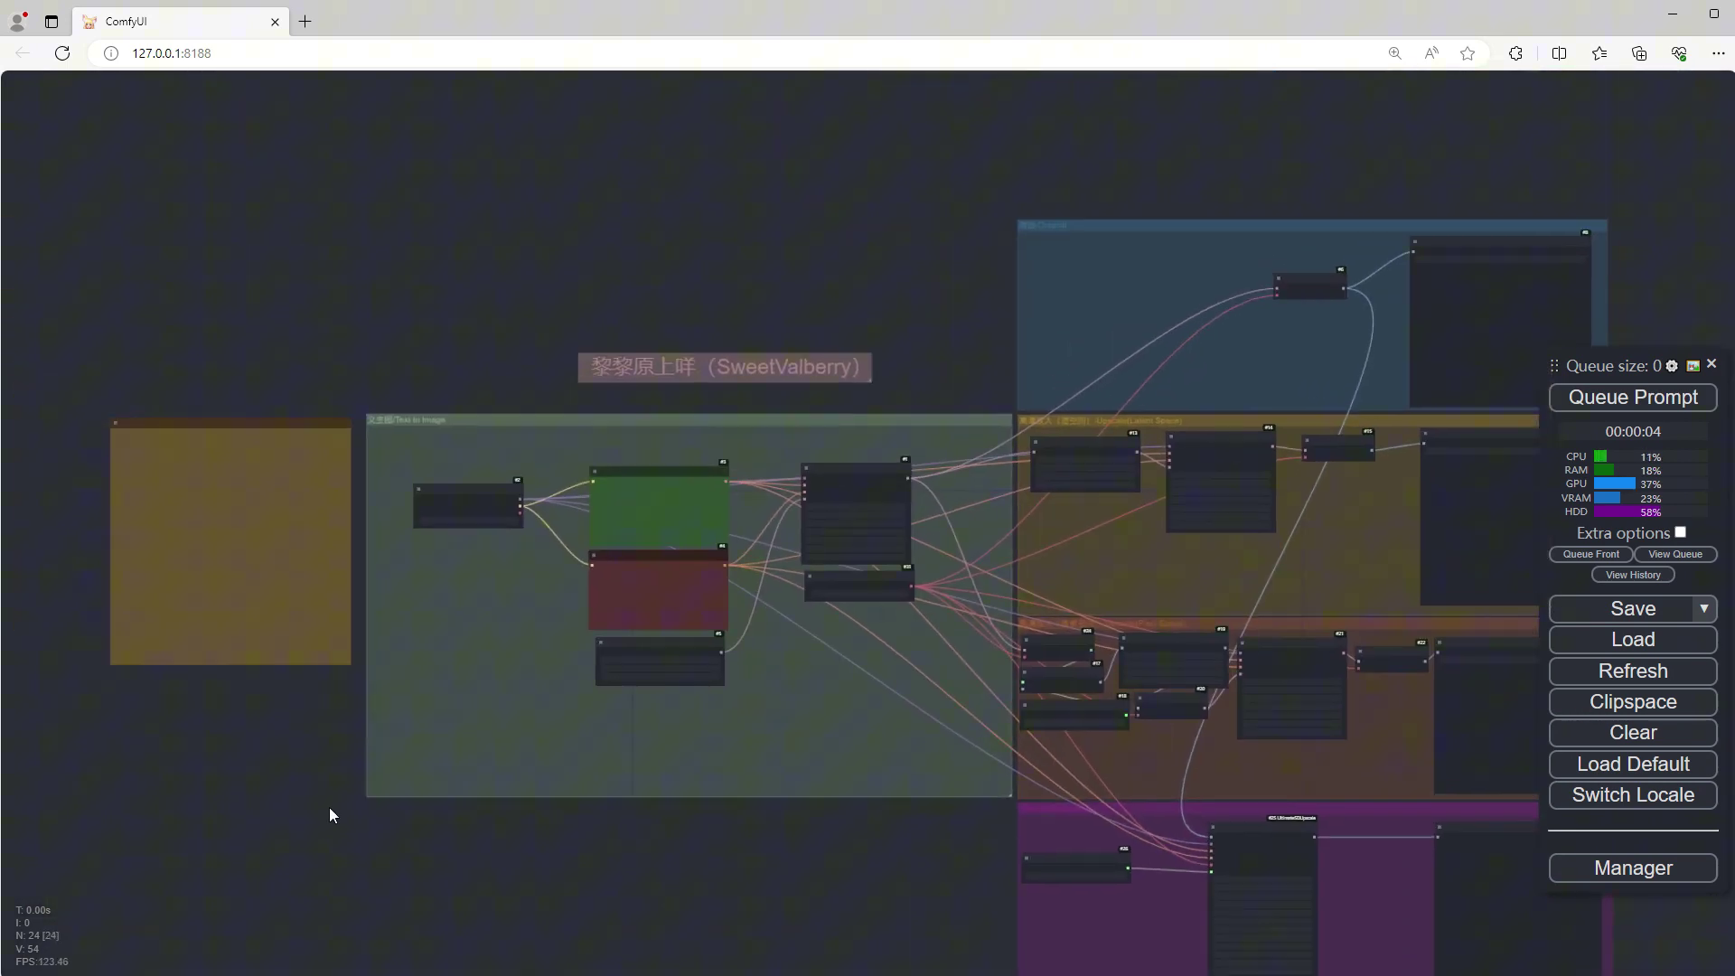
scroll(217, 802, up, 3)
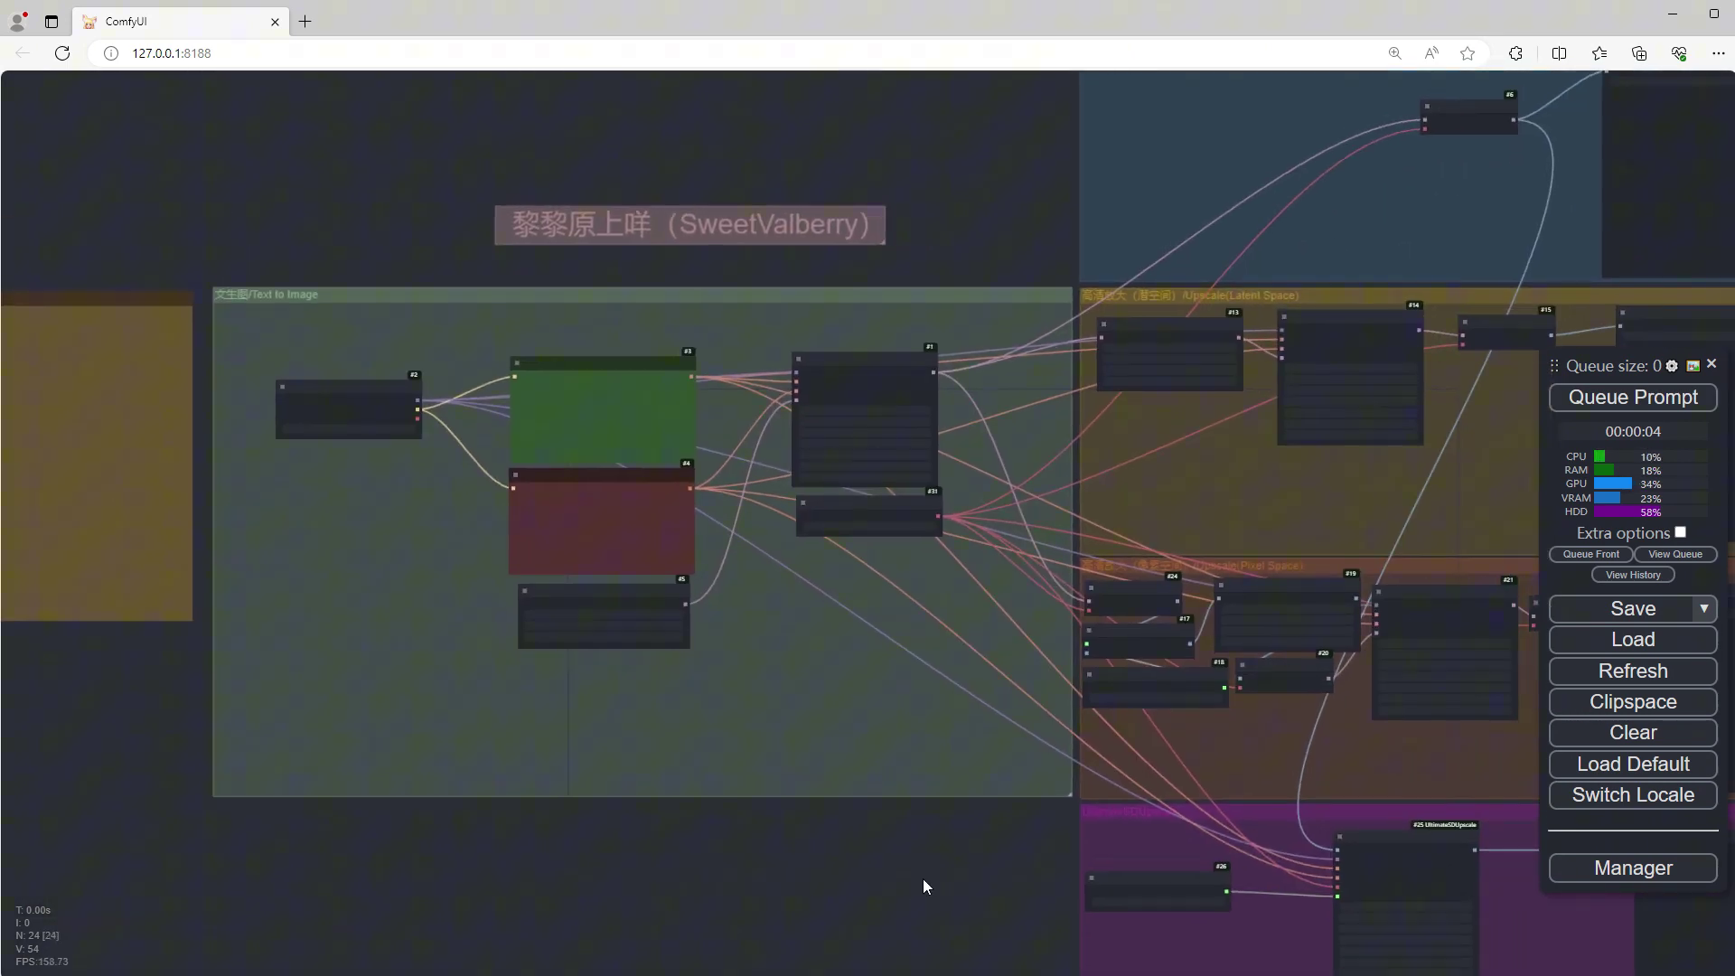
drag(923, 879, 714, 877)
scroll(710, 877, up, 3)
drag(751, 531, 573, 573)
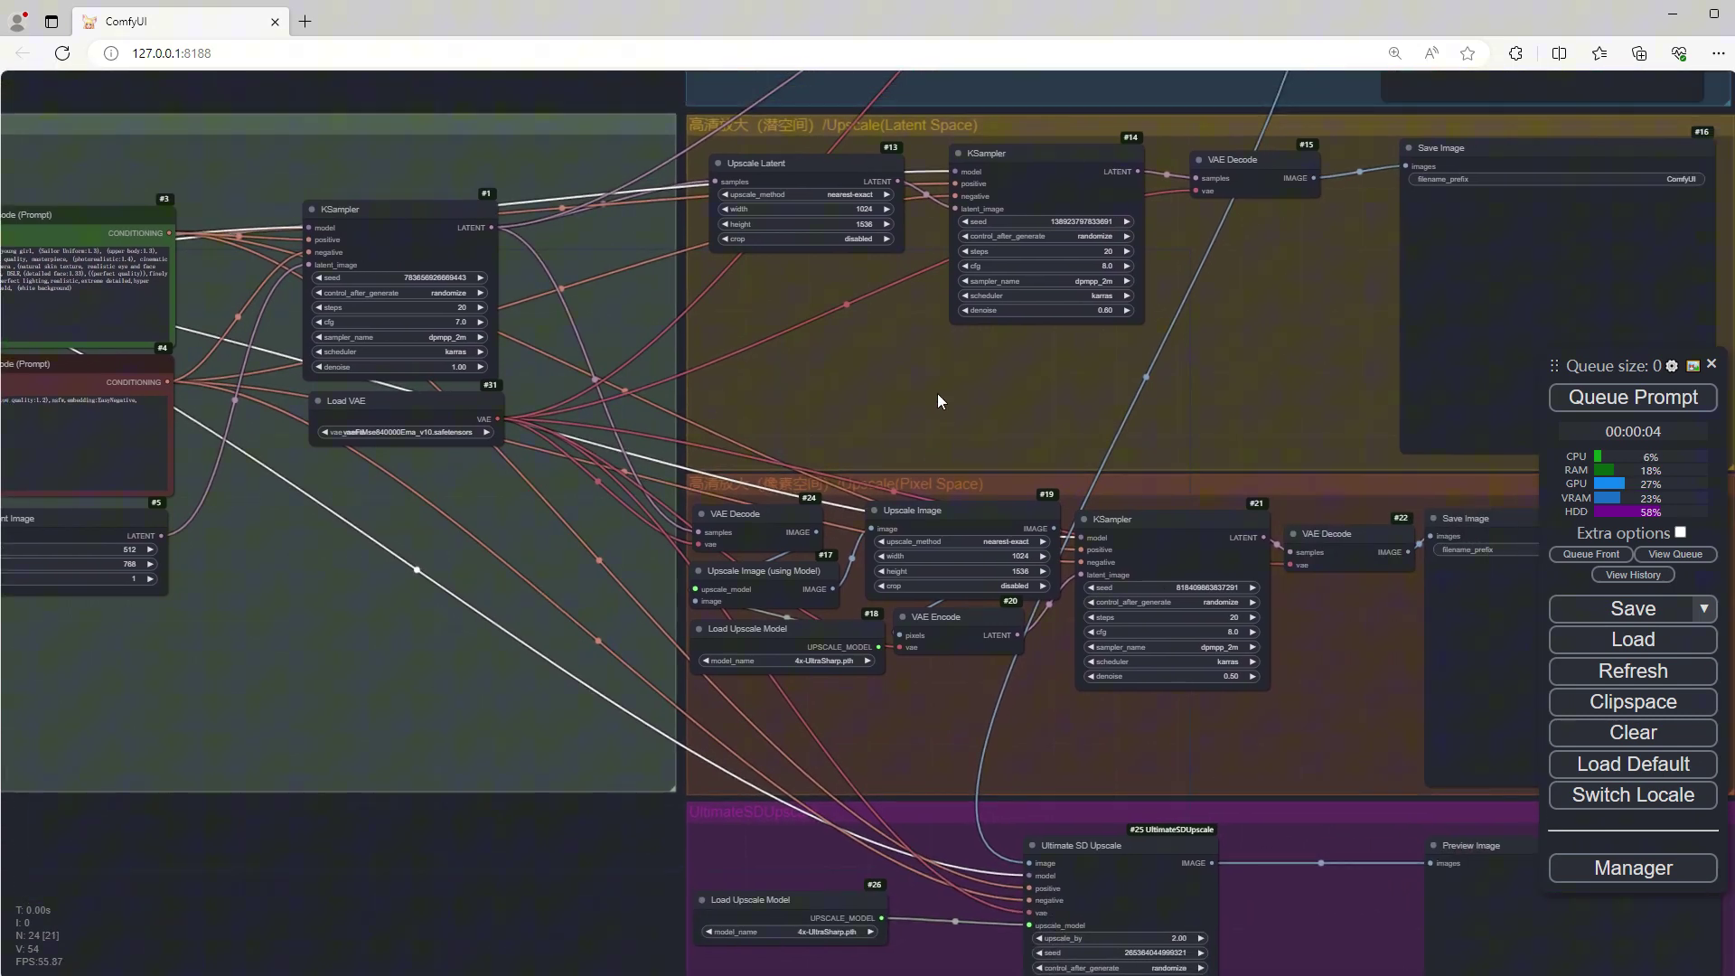
click(936, 399)
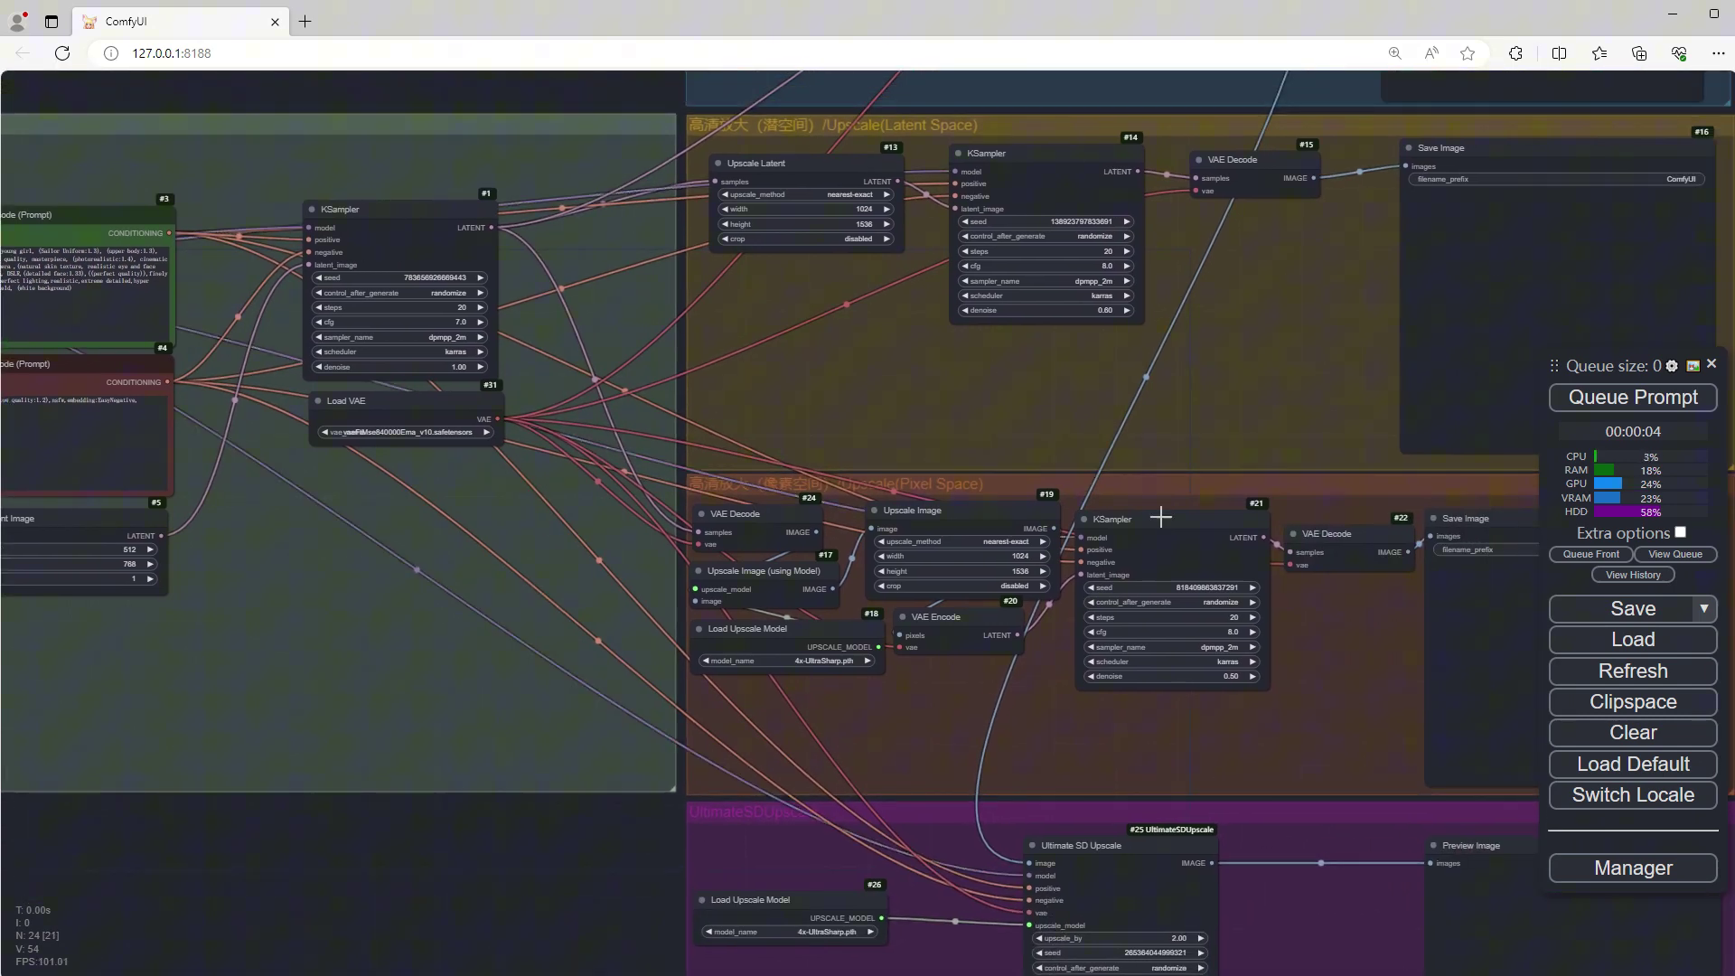
drag(531, 877, 509, 592)
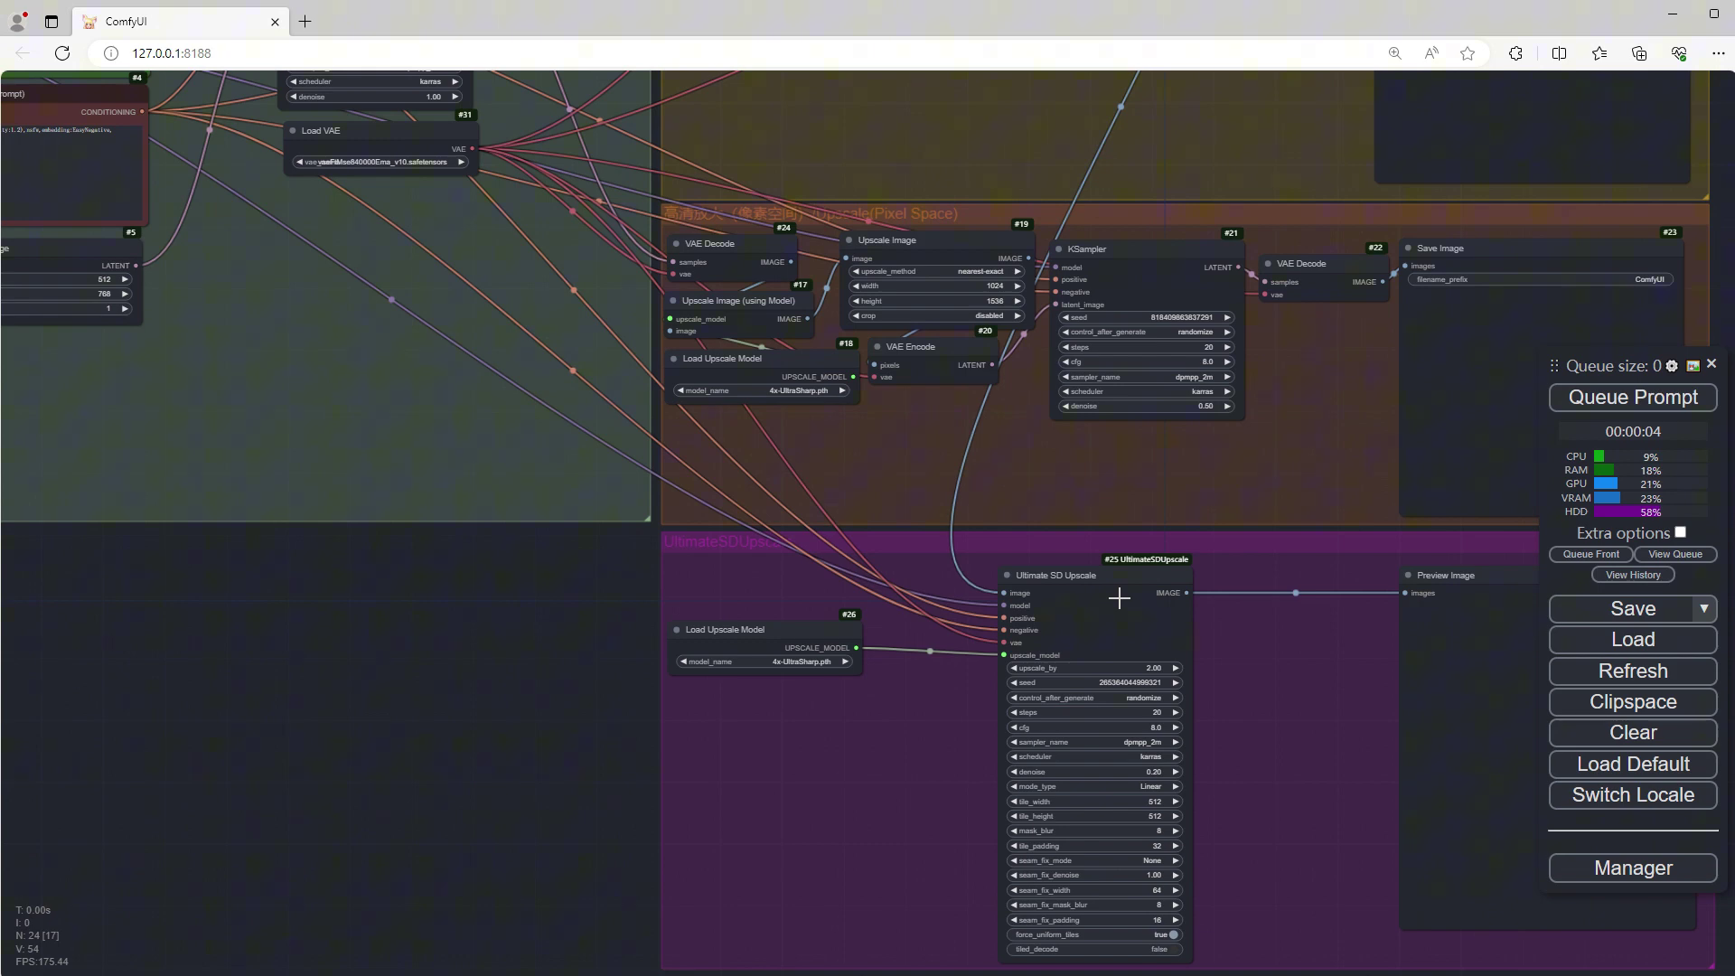
scroll(1119, 597, up, 1)
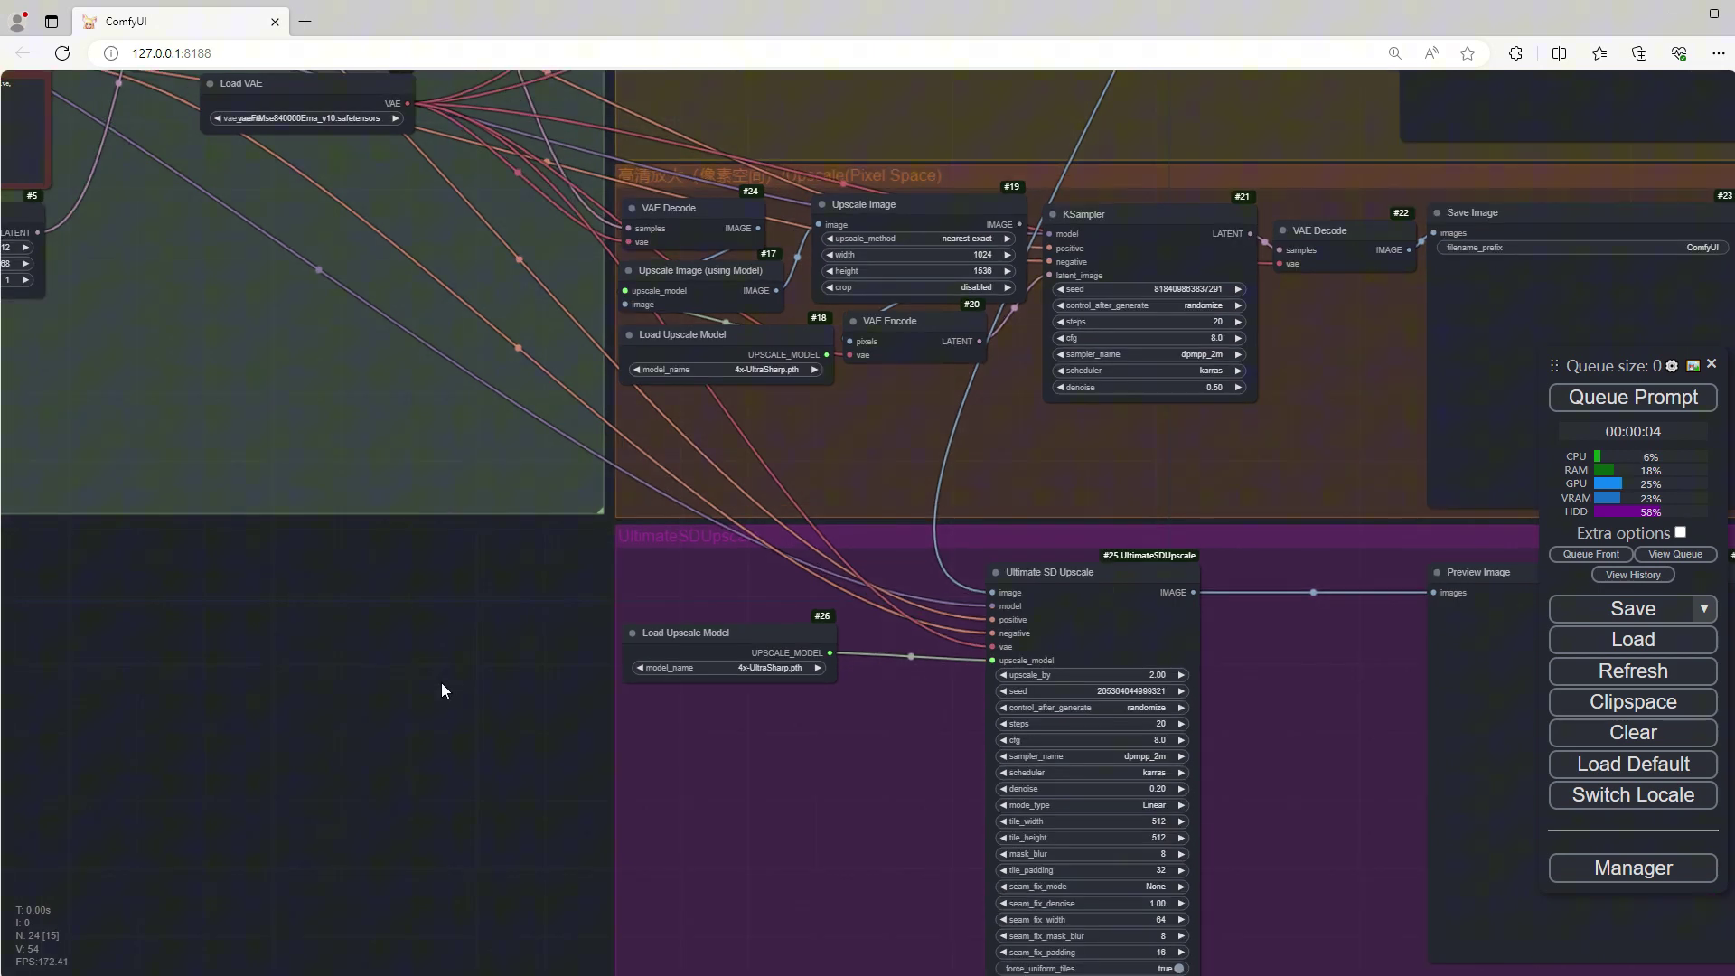
scroll(442, 691, down, 7)
drag(1230, 403, 1556, 404)
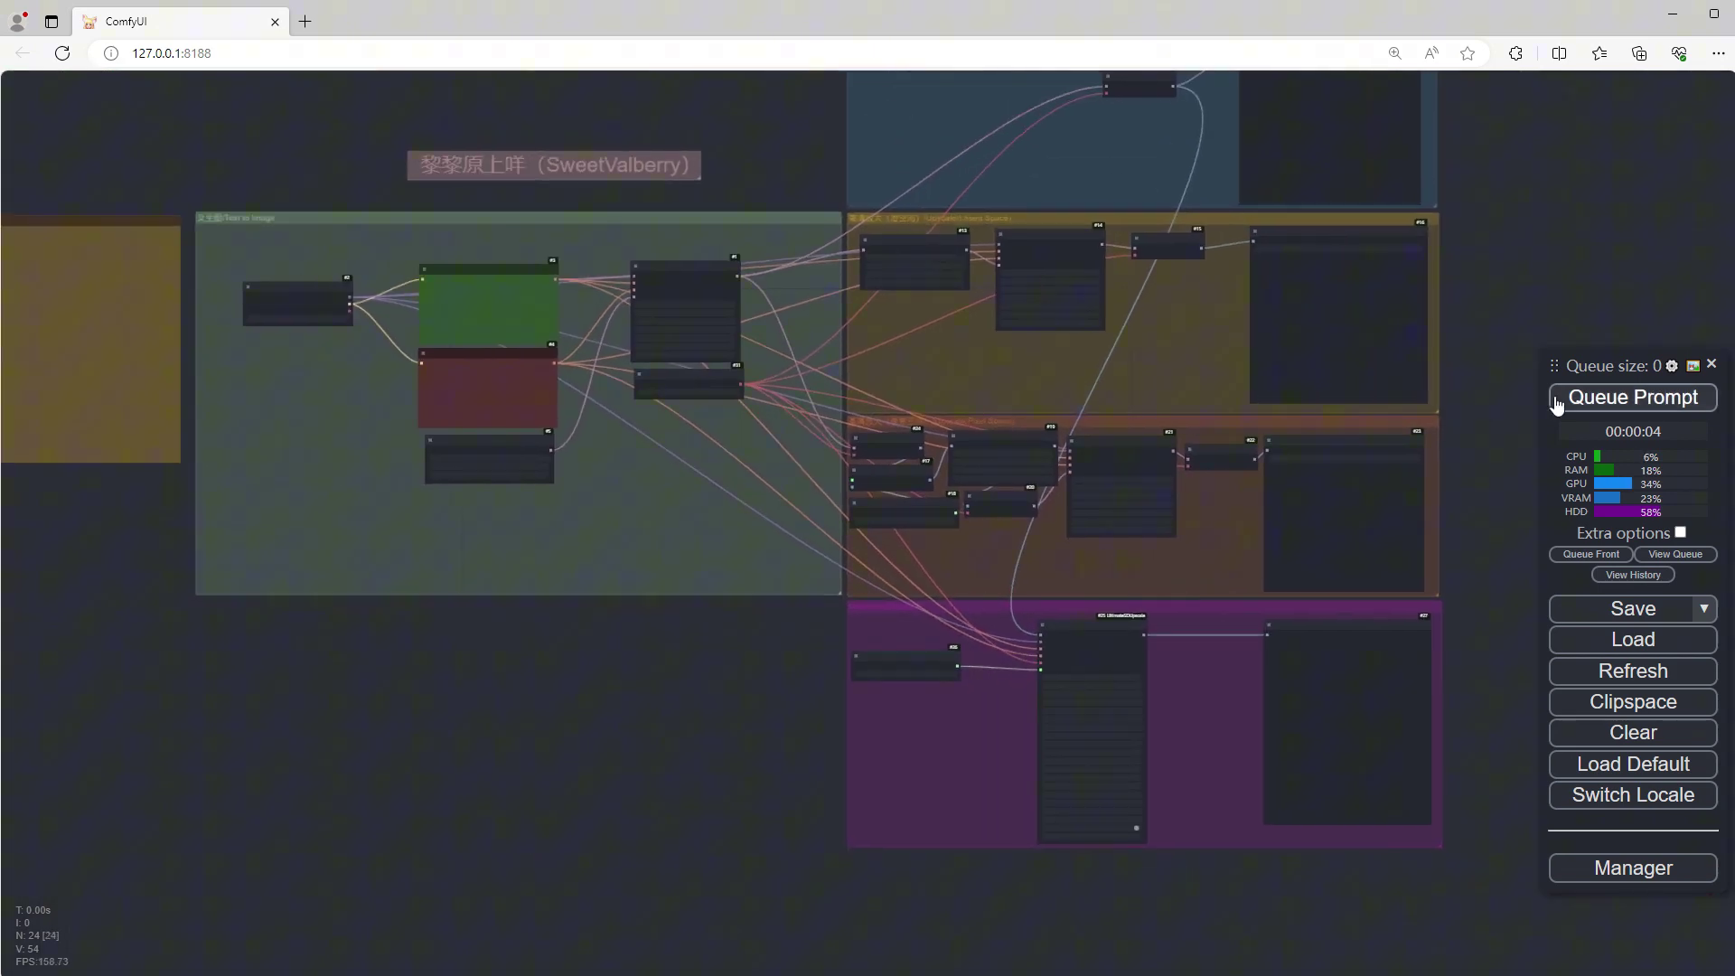
click(1557, 404)
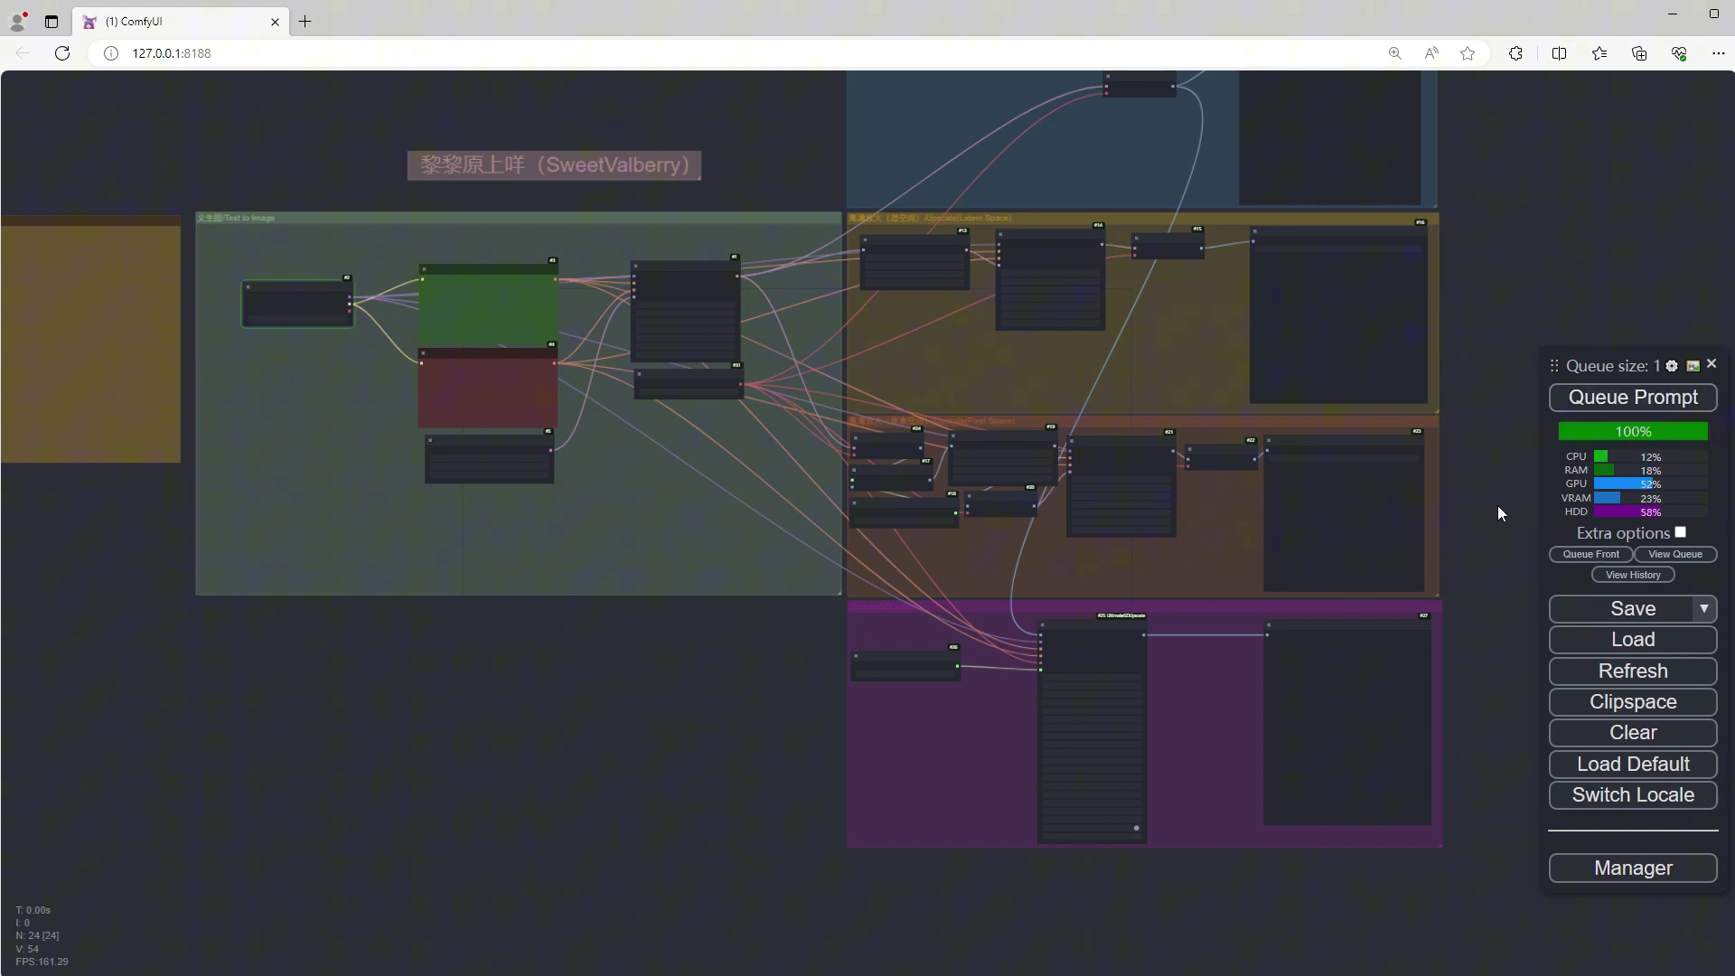
drag(1499, 510, 1313, 606)
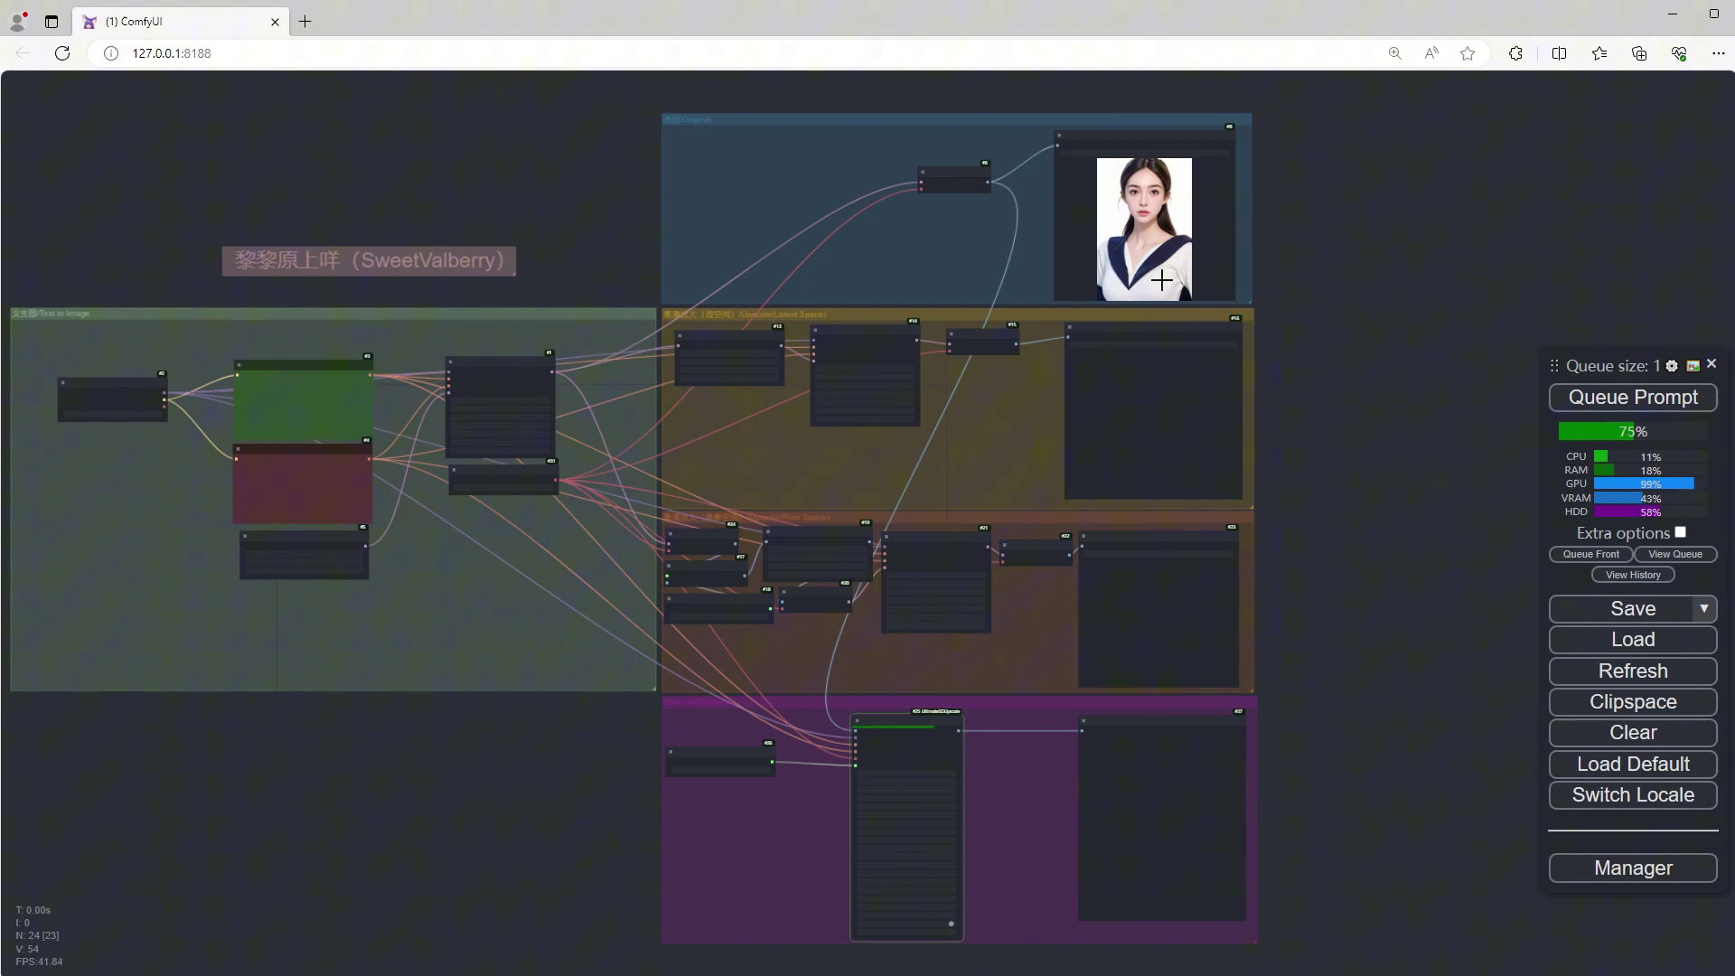
scroll(1256, 578, up, 4)
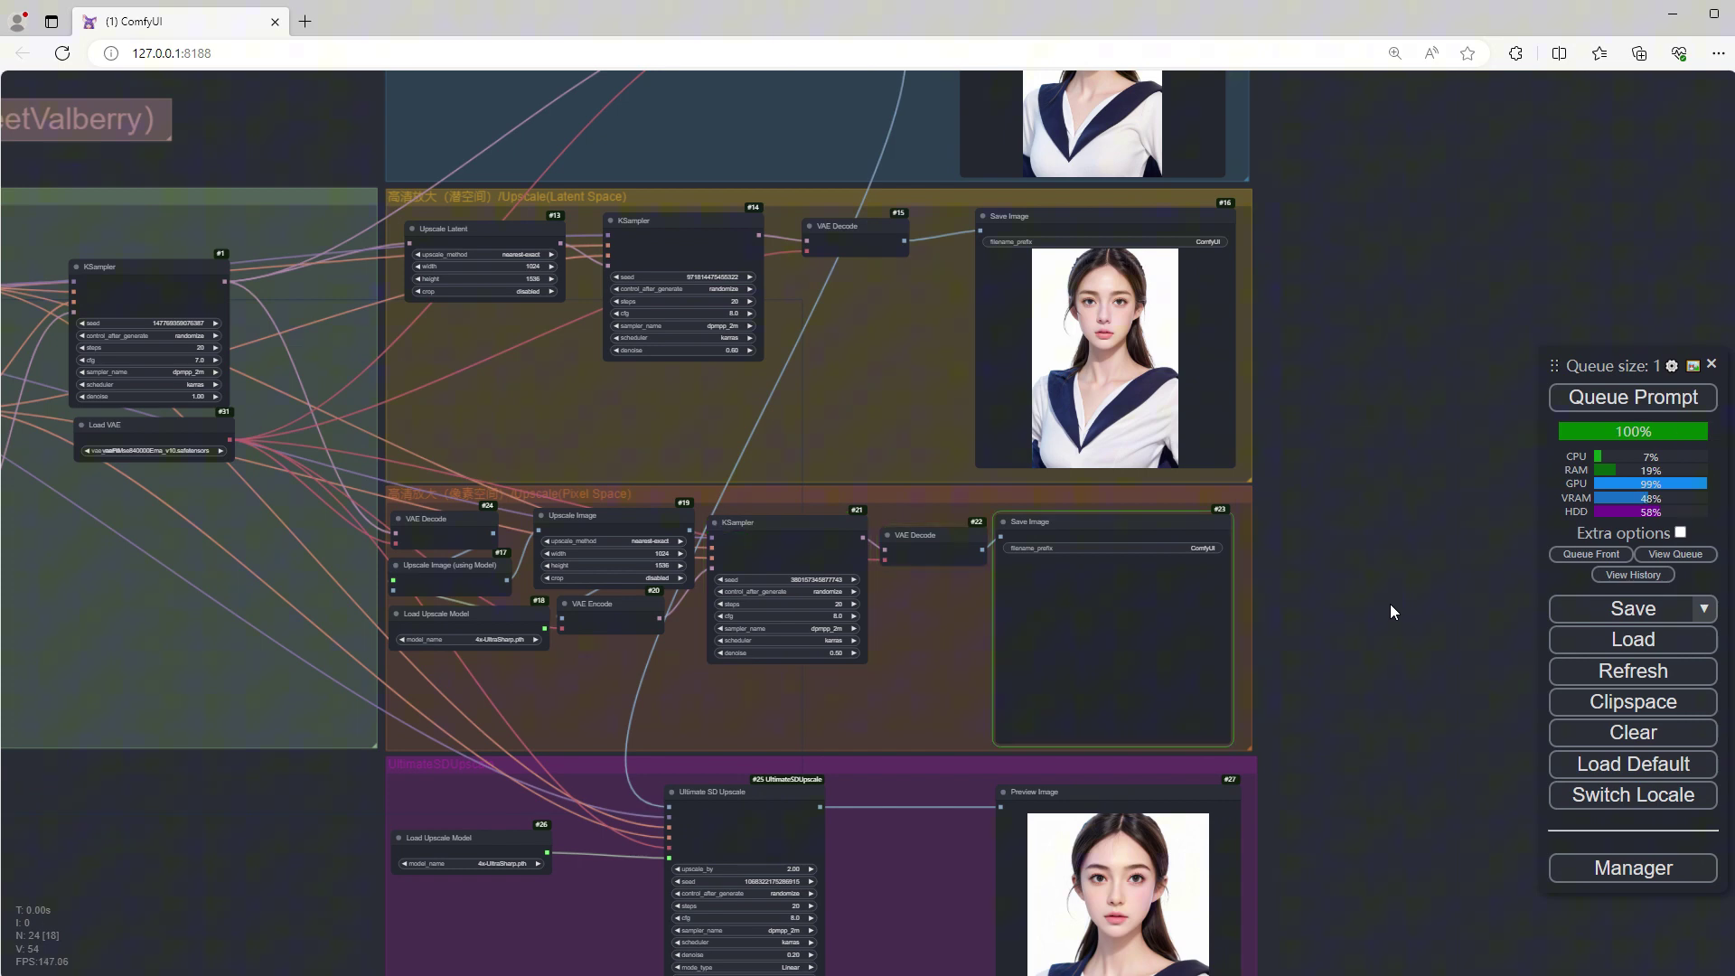
drag(1428, 236, 1453, 497)
scroll(1316, 303, up, 1)
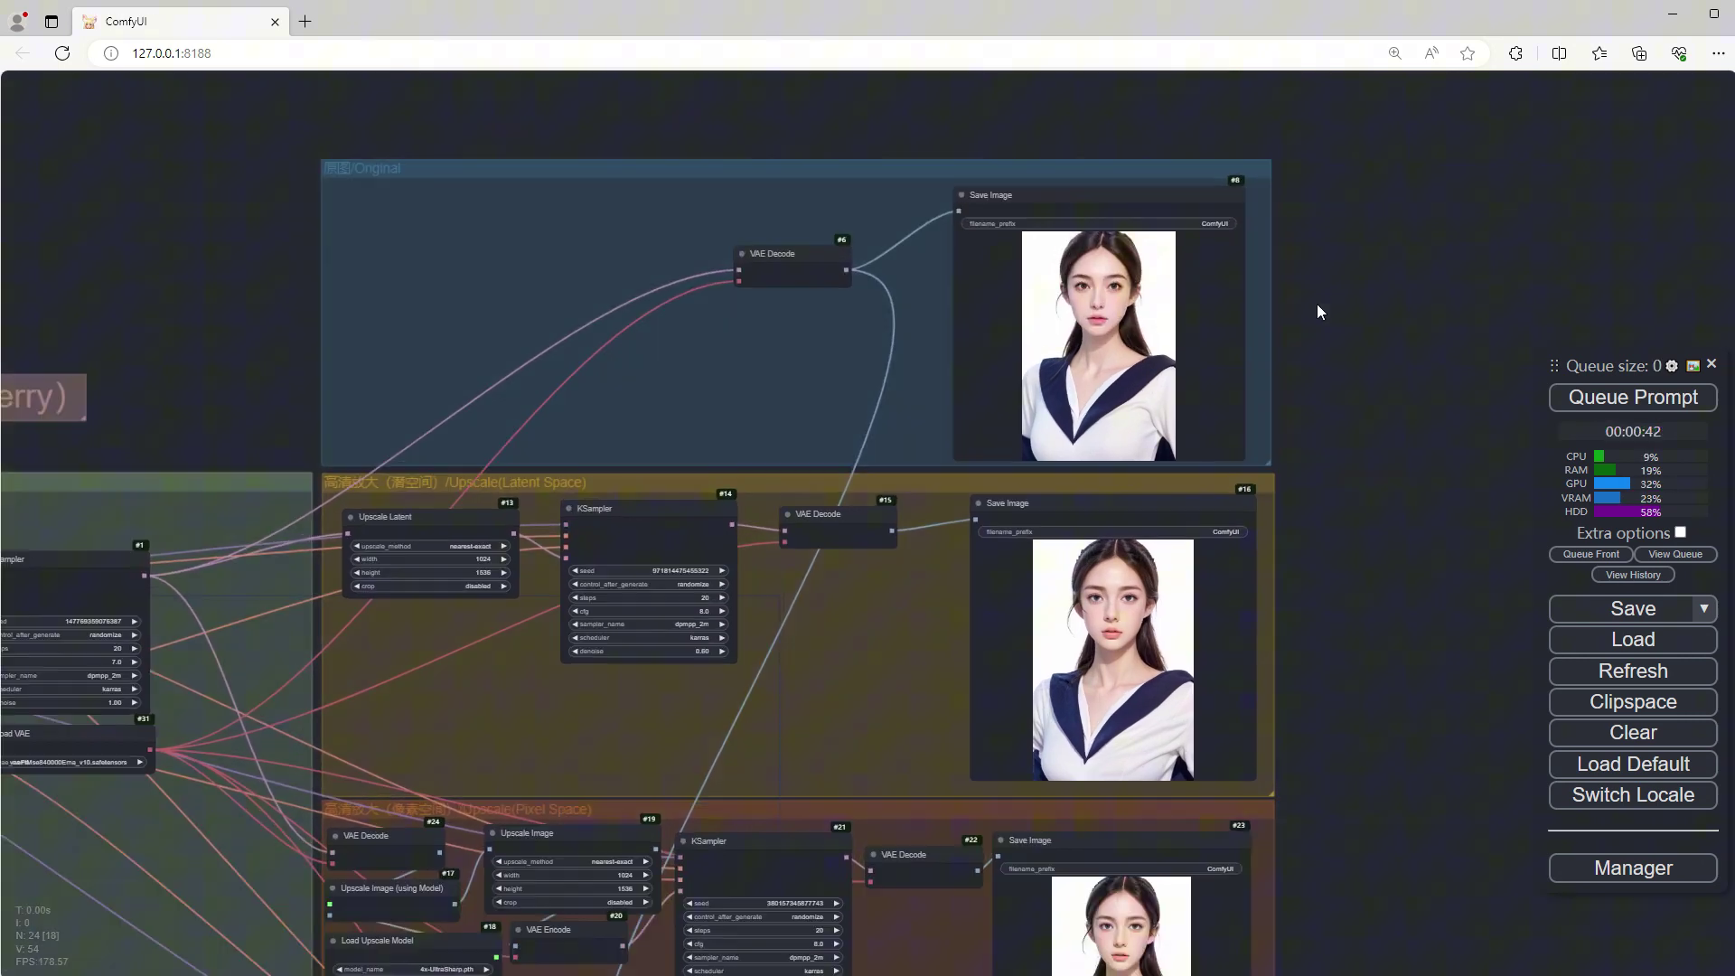
scroll(1316, 303, up, 3)
scroll(1245, 323, up, 2)
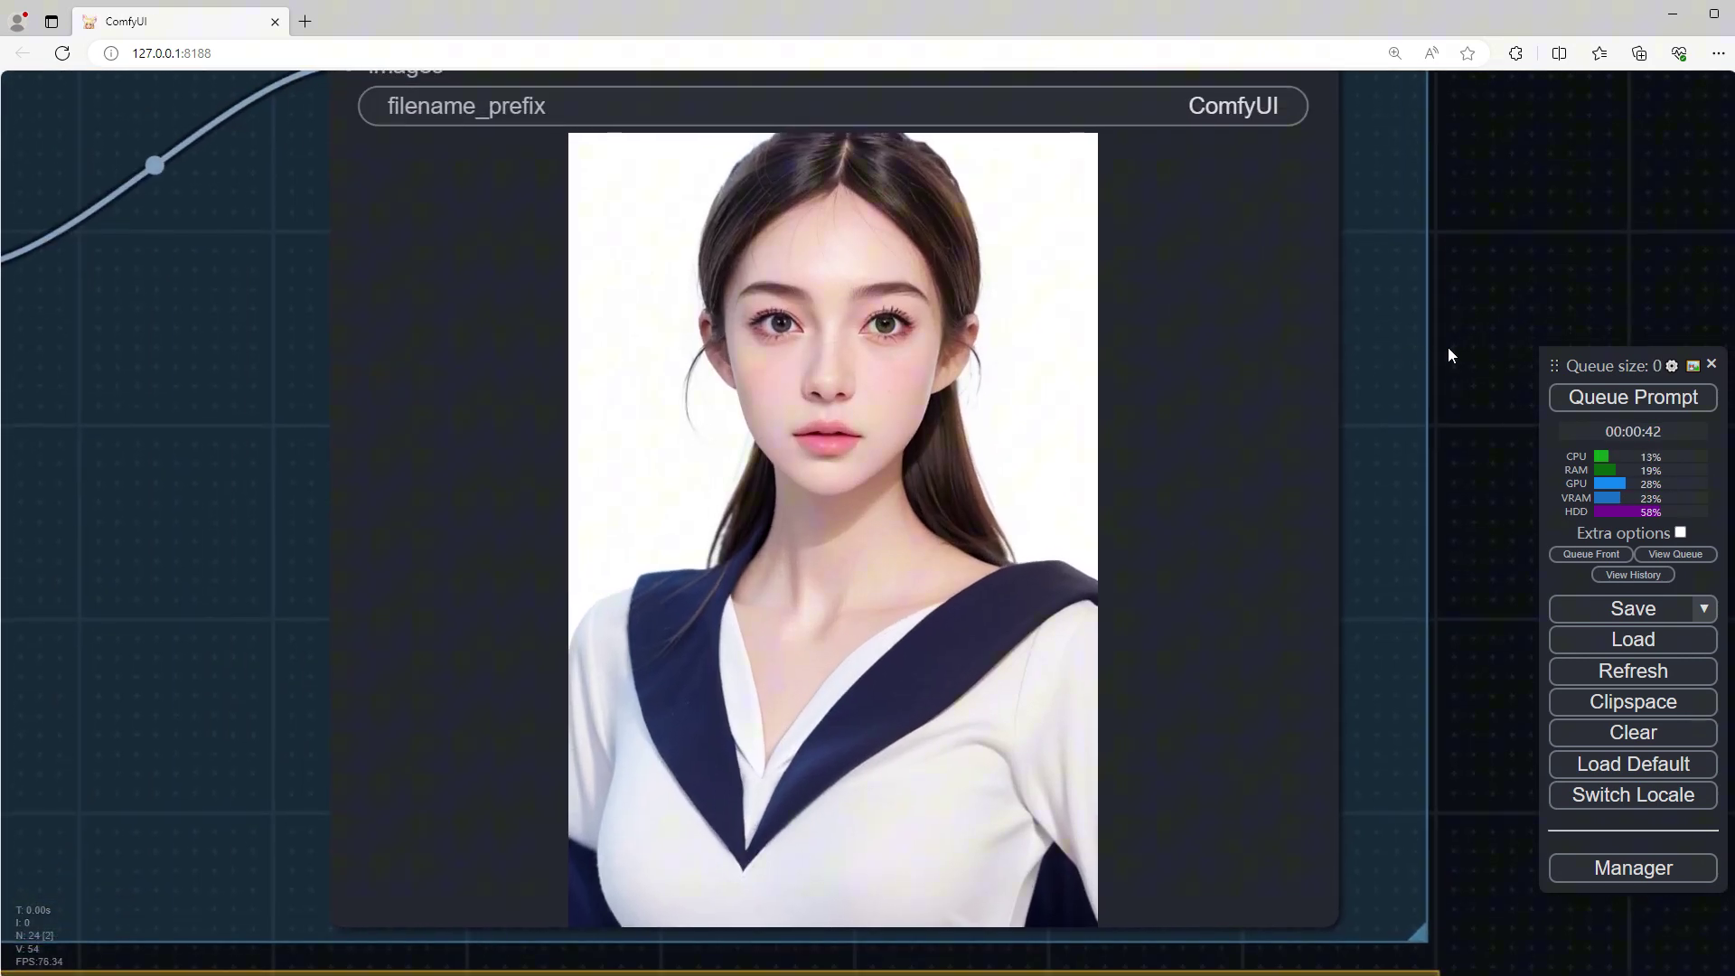
scroll(1448, 347, up, 1)
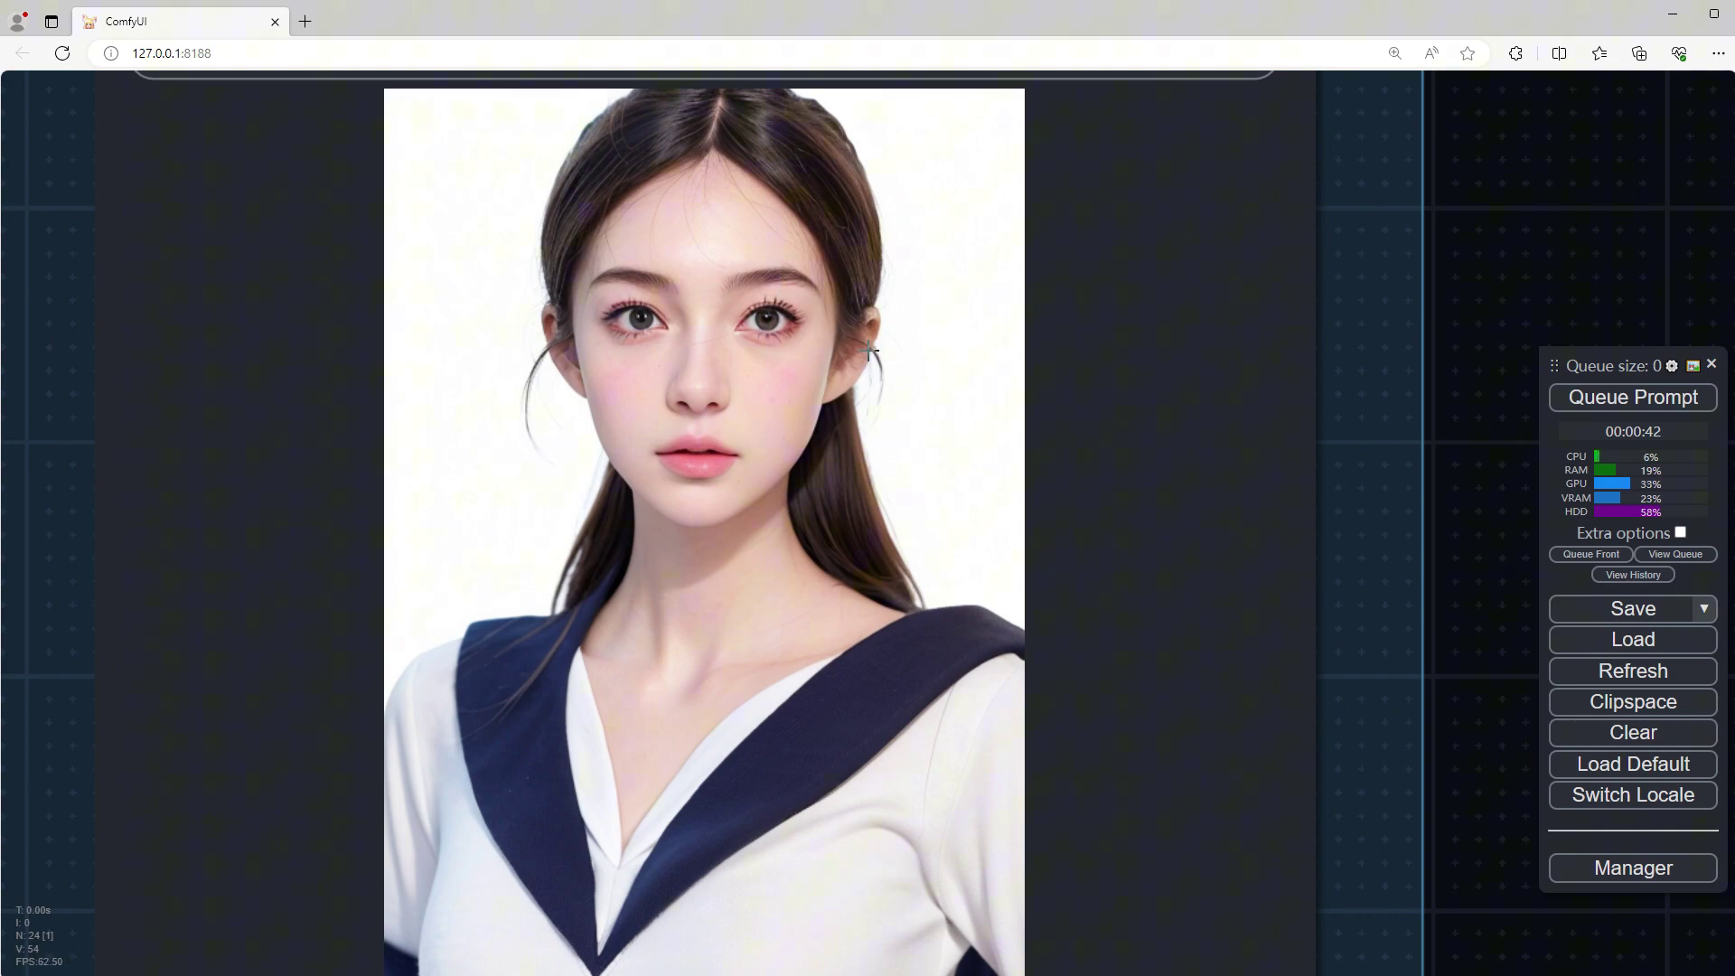
scroll(1410, 583, down, 5)
drag(1488, 759, 1464, 84)
scroll(1494, 583, up, 3)
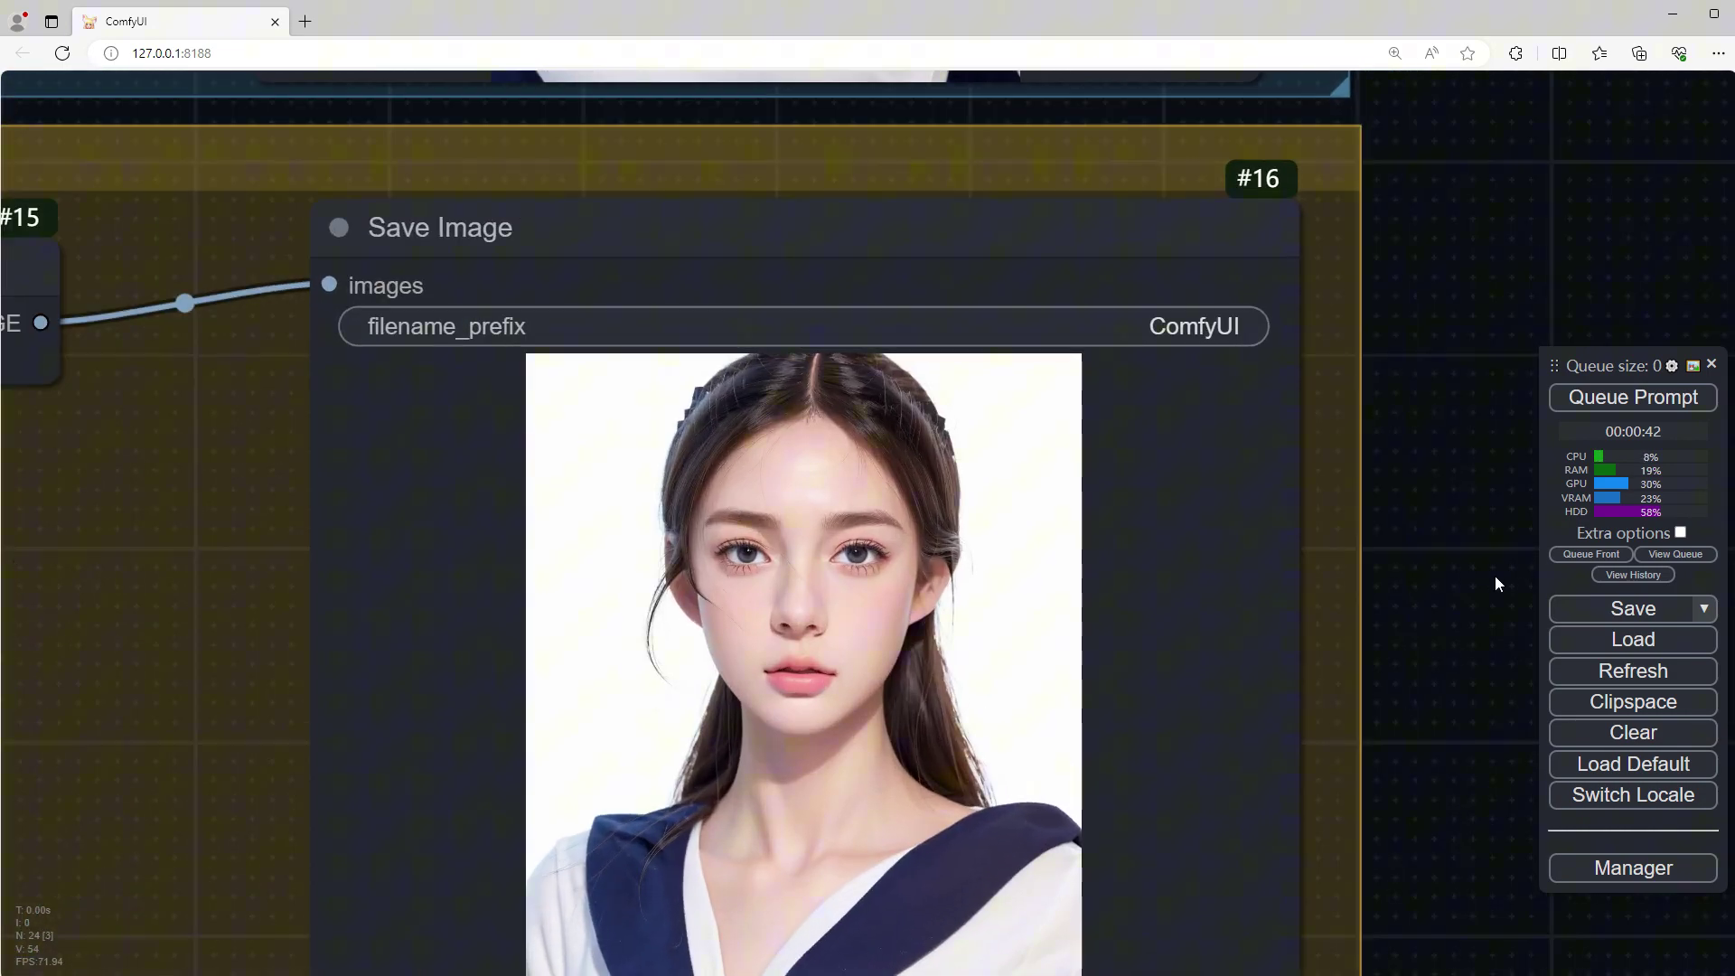
drag(1442, 815, 1461, 399)
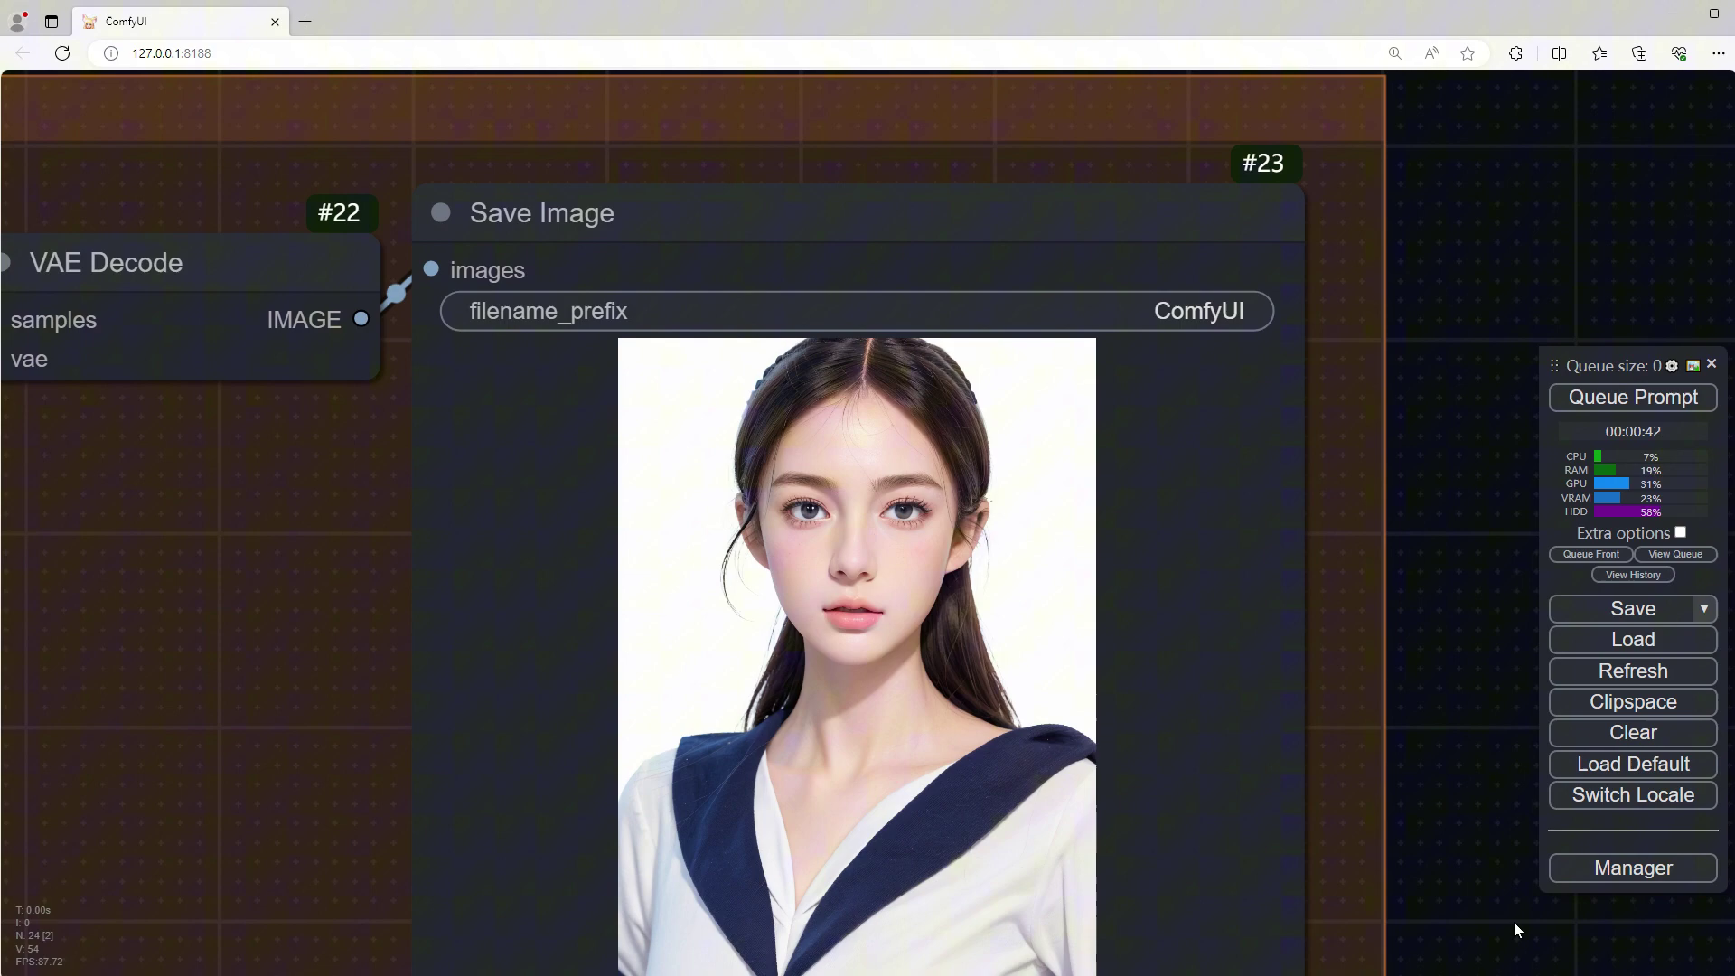
drag(1477, 913, 1456, 449)
drag(1445, 848, 1484, 415)
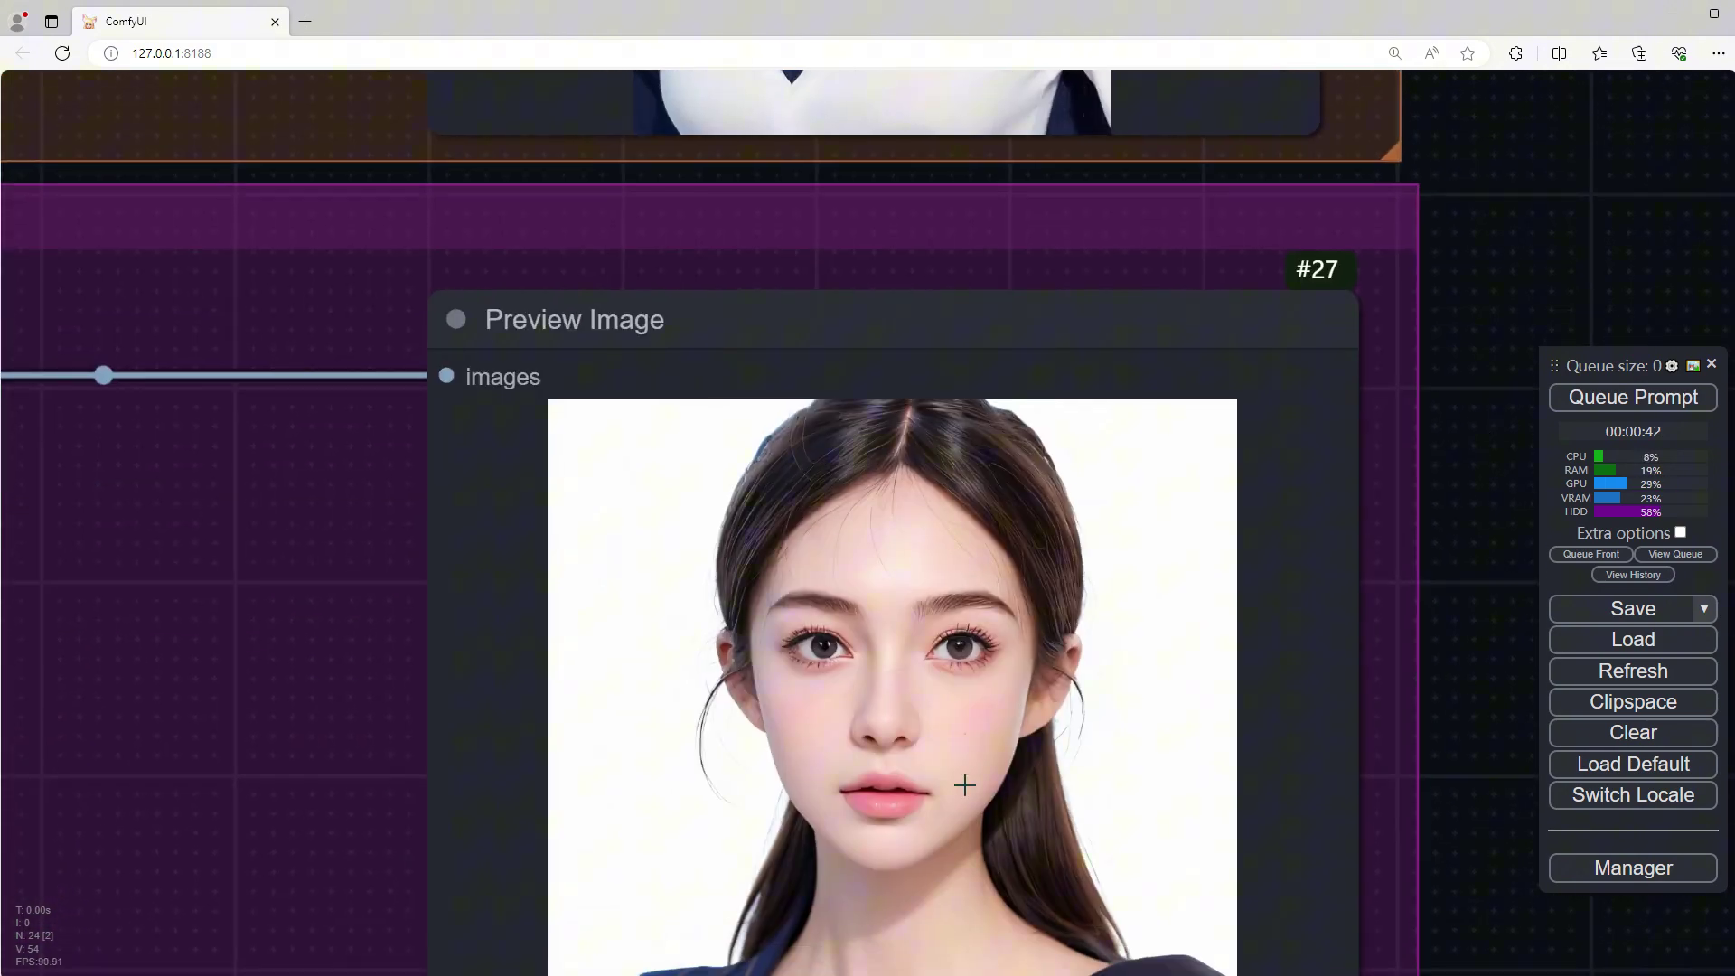
drag(1479, 840, 1440, 449)
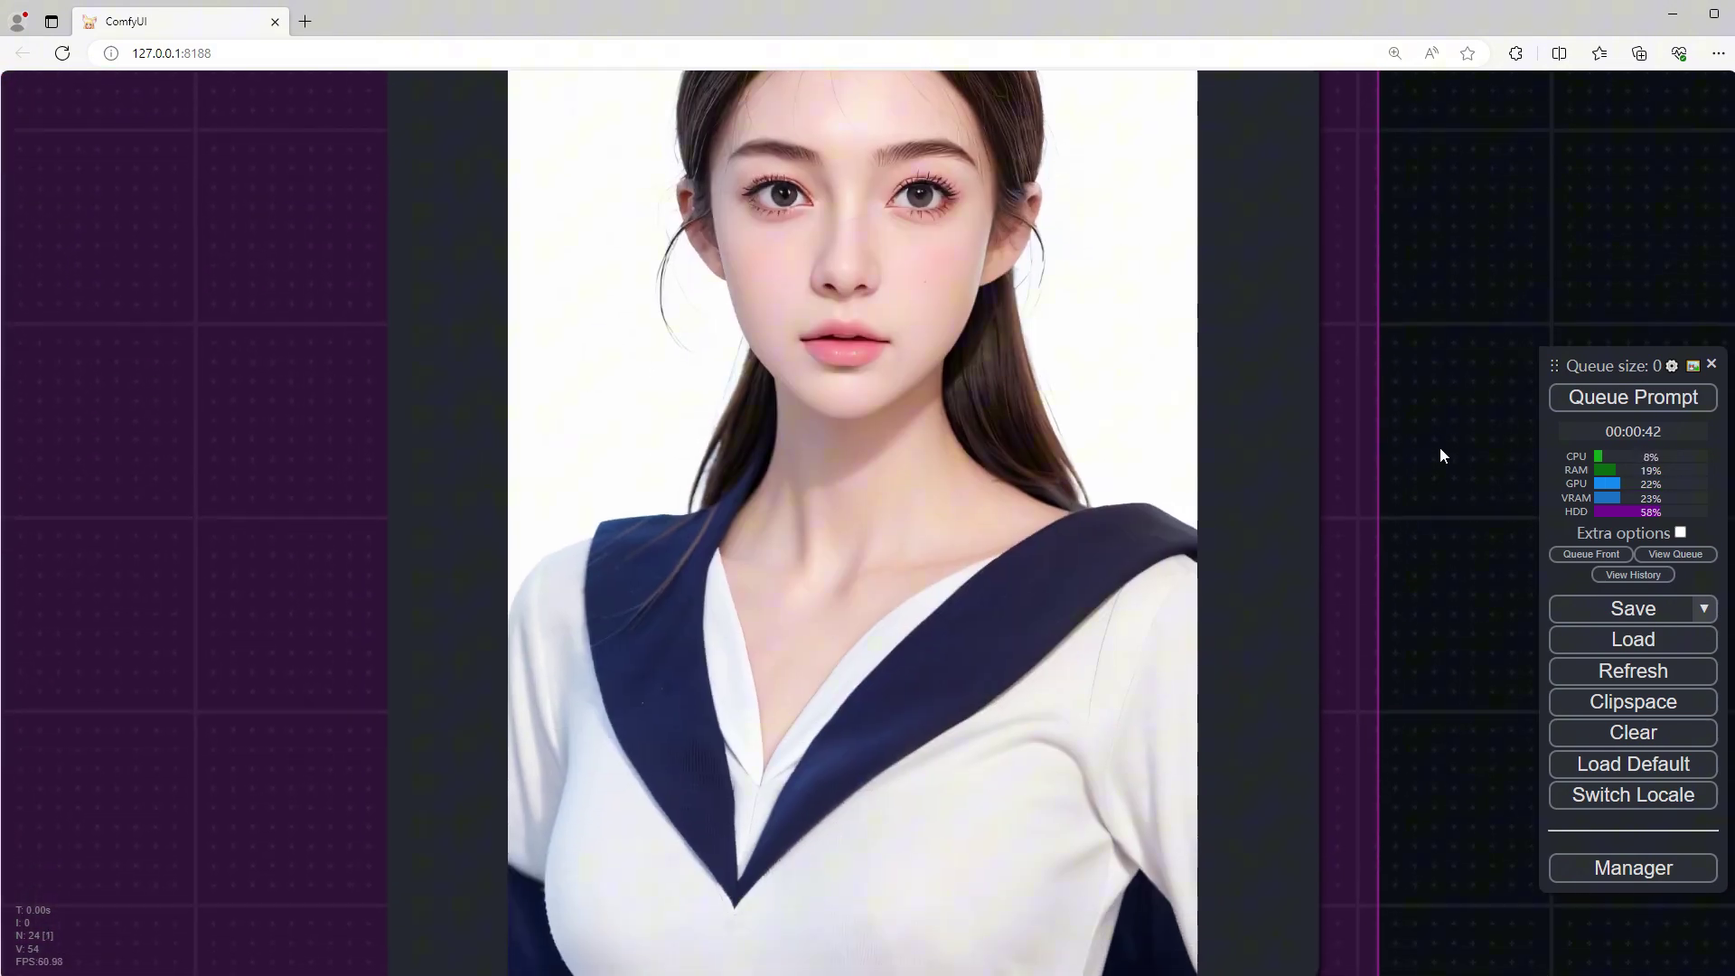
scroll(1440, 447, down, 10)
scroll(1440, 448, down, 5)
scroll(743, 840, down, 4)
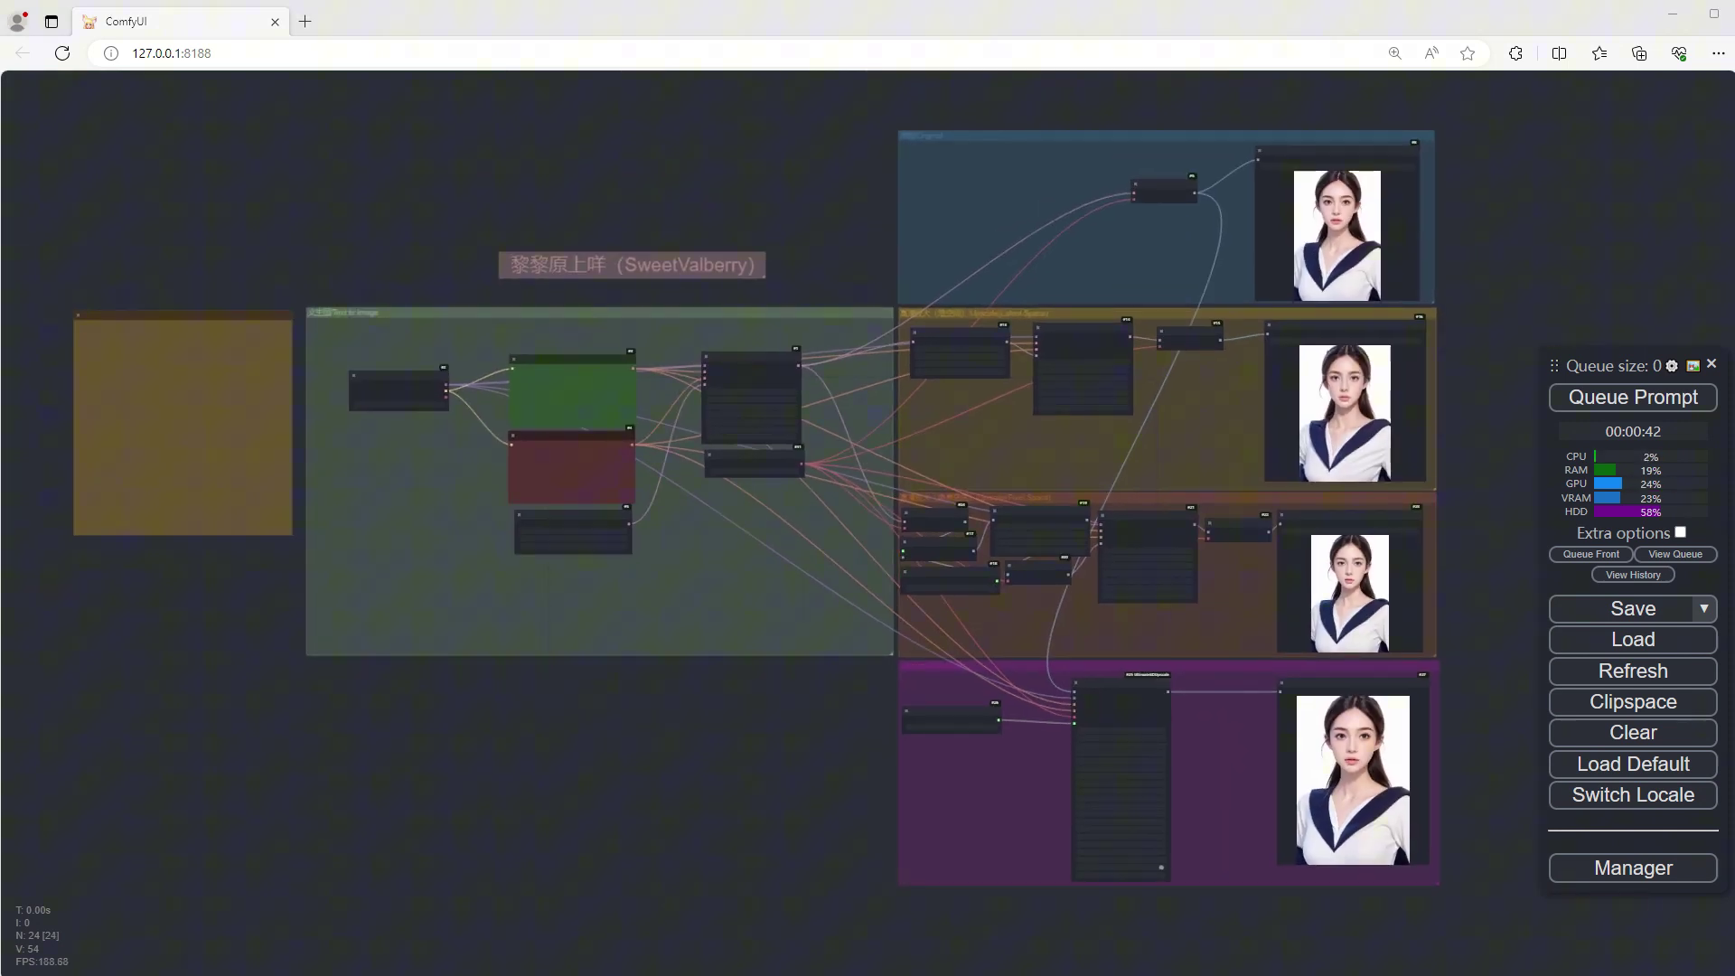
Step: Load the Face fix workflow image and look over its KSampler, Seg Detailer and Efficient Loader nodes
drag(632, 975, 813, 4)
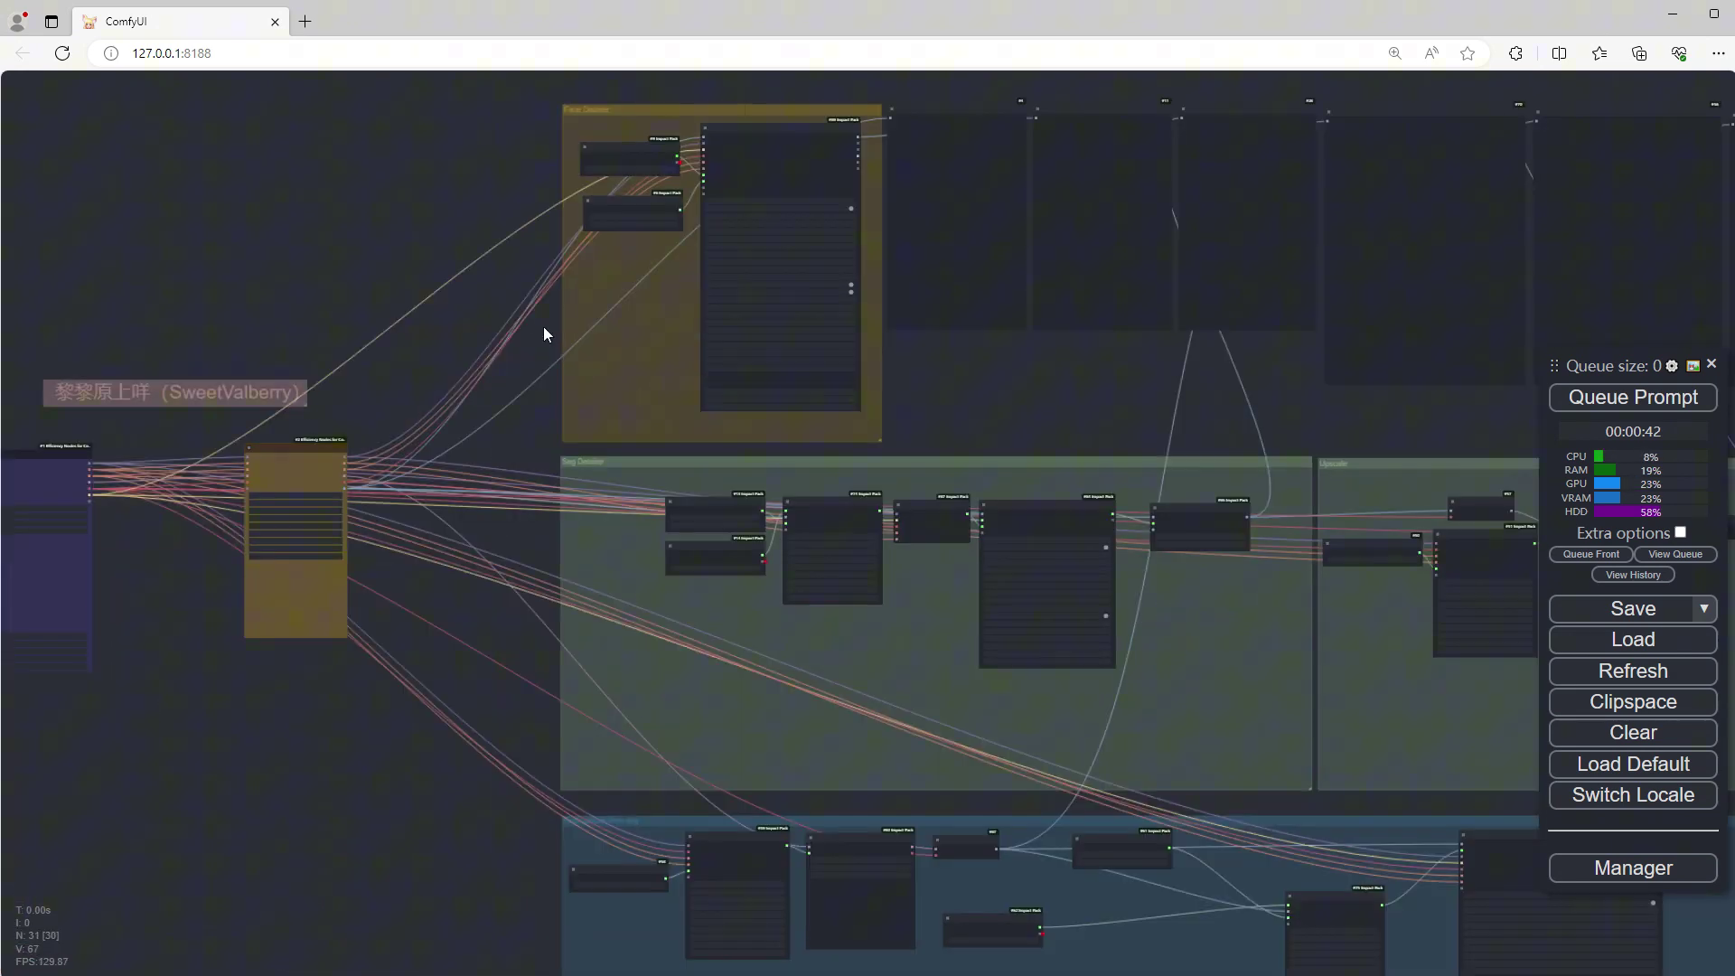
scroll(562, 139, up, 6)
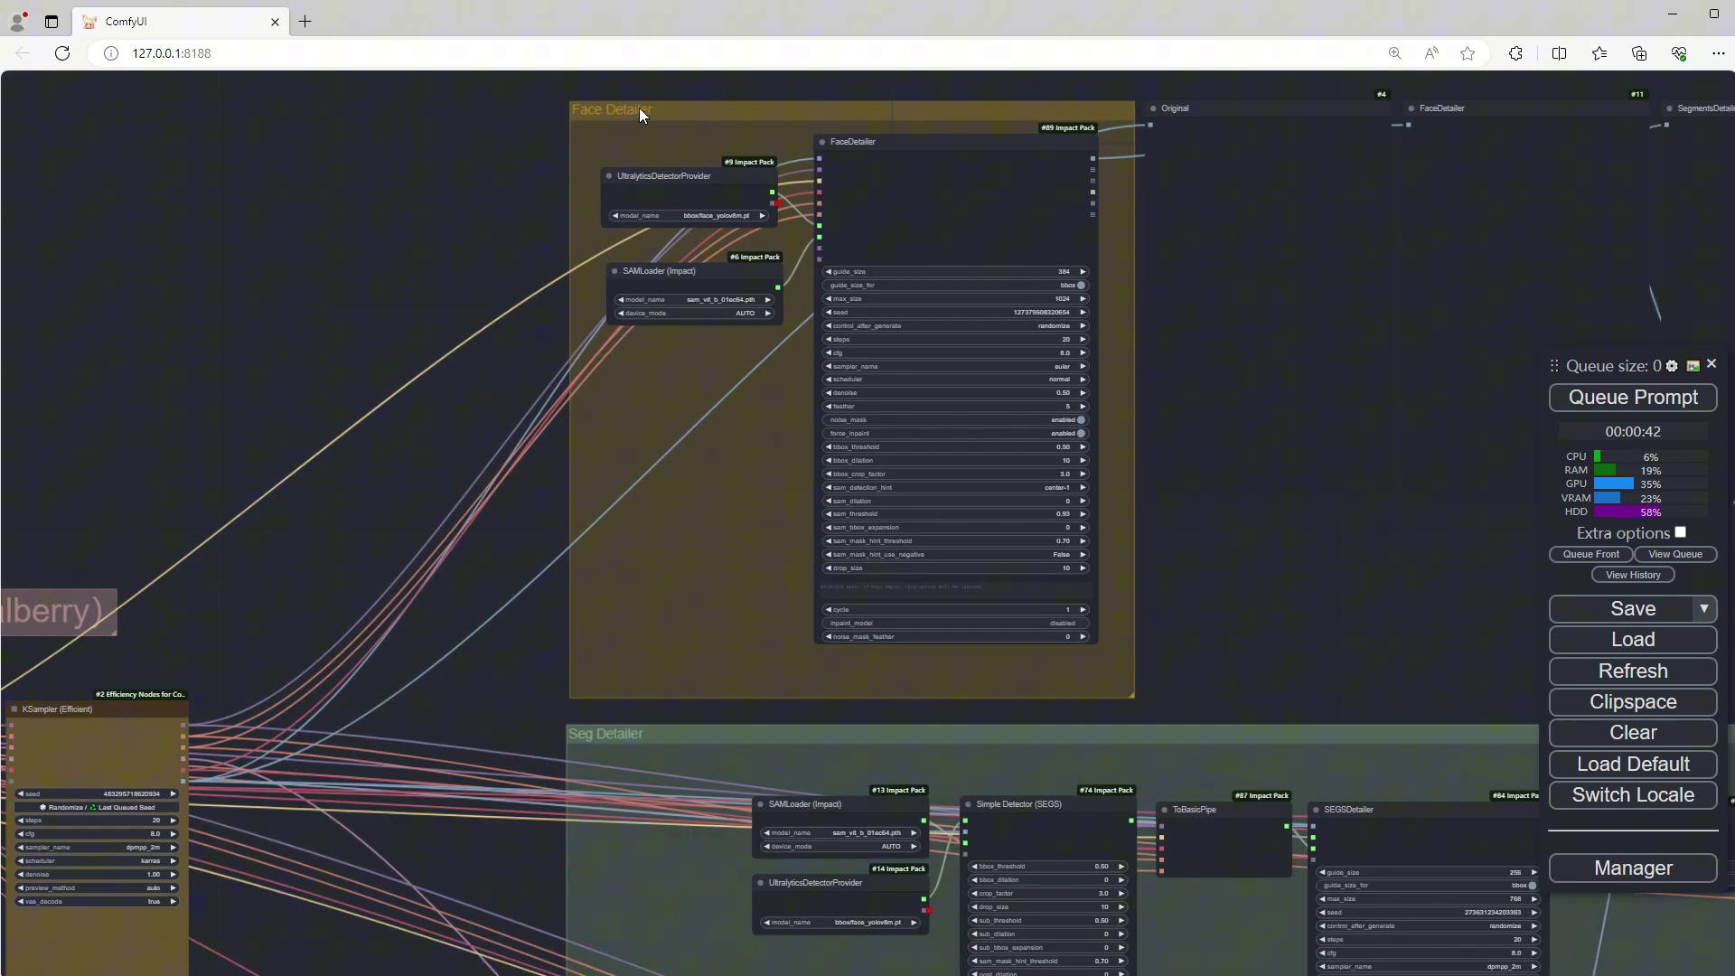
scroll(474, 627, down, 5)
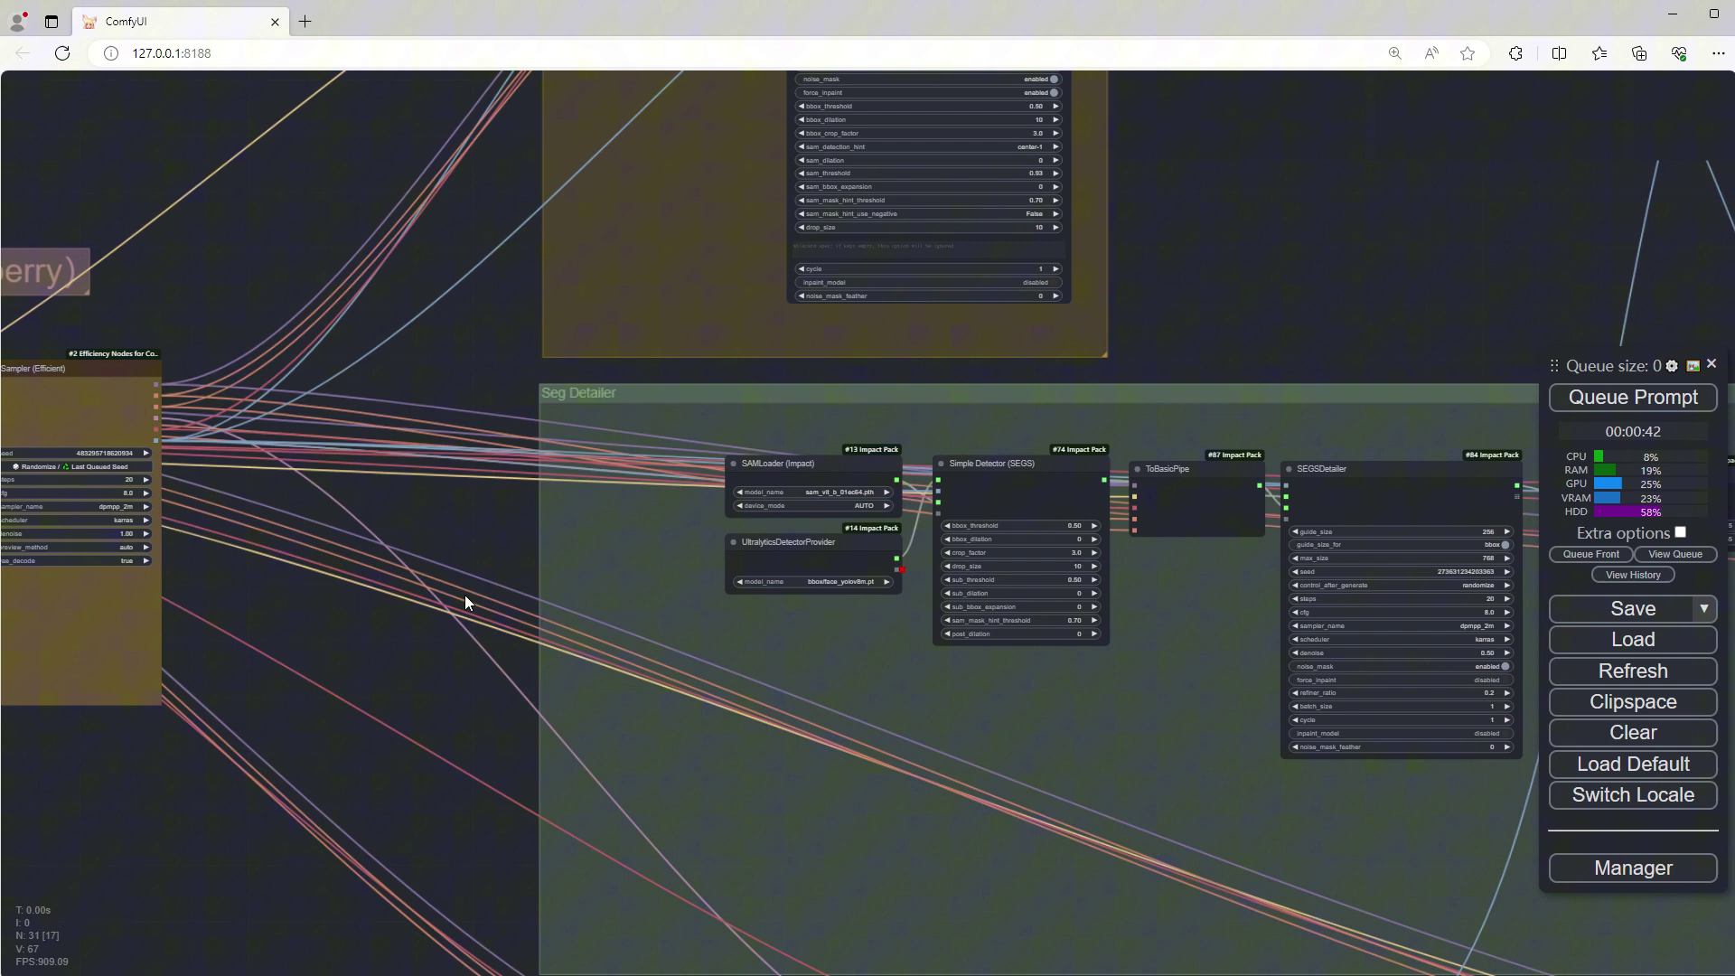
scroll(465, 595, down, 7)
drag(421, 688, 844, 916)
scroll(766, 914, up, 6)
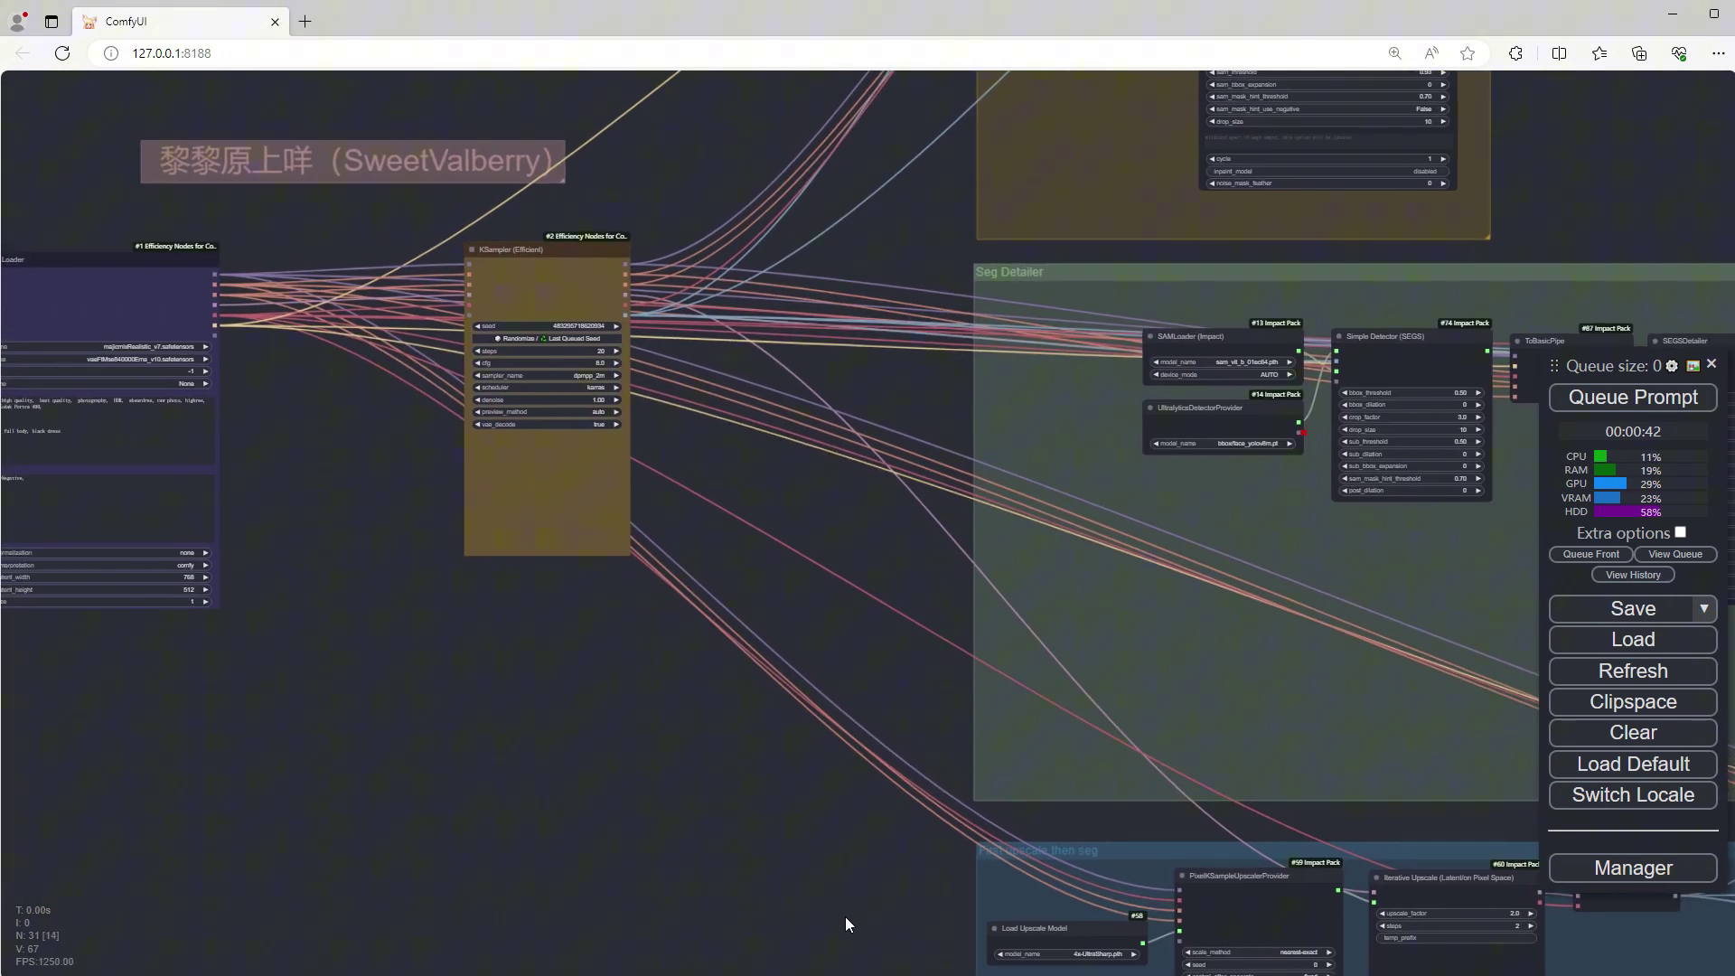
drag(485, 618, 545, 622)
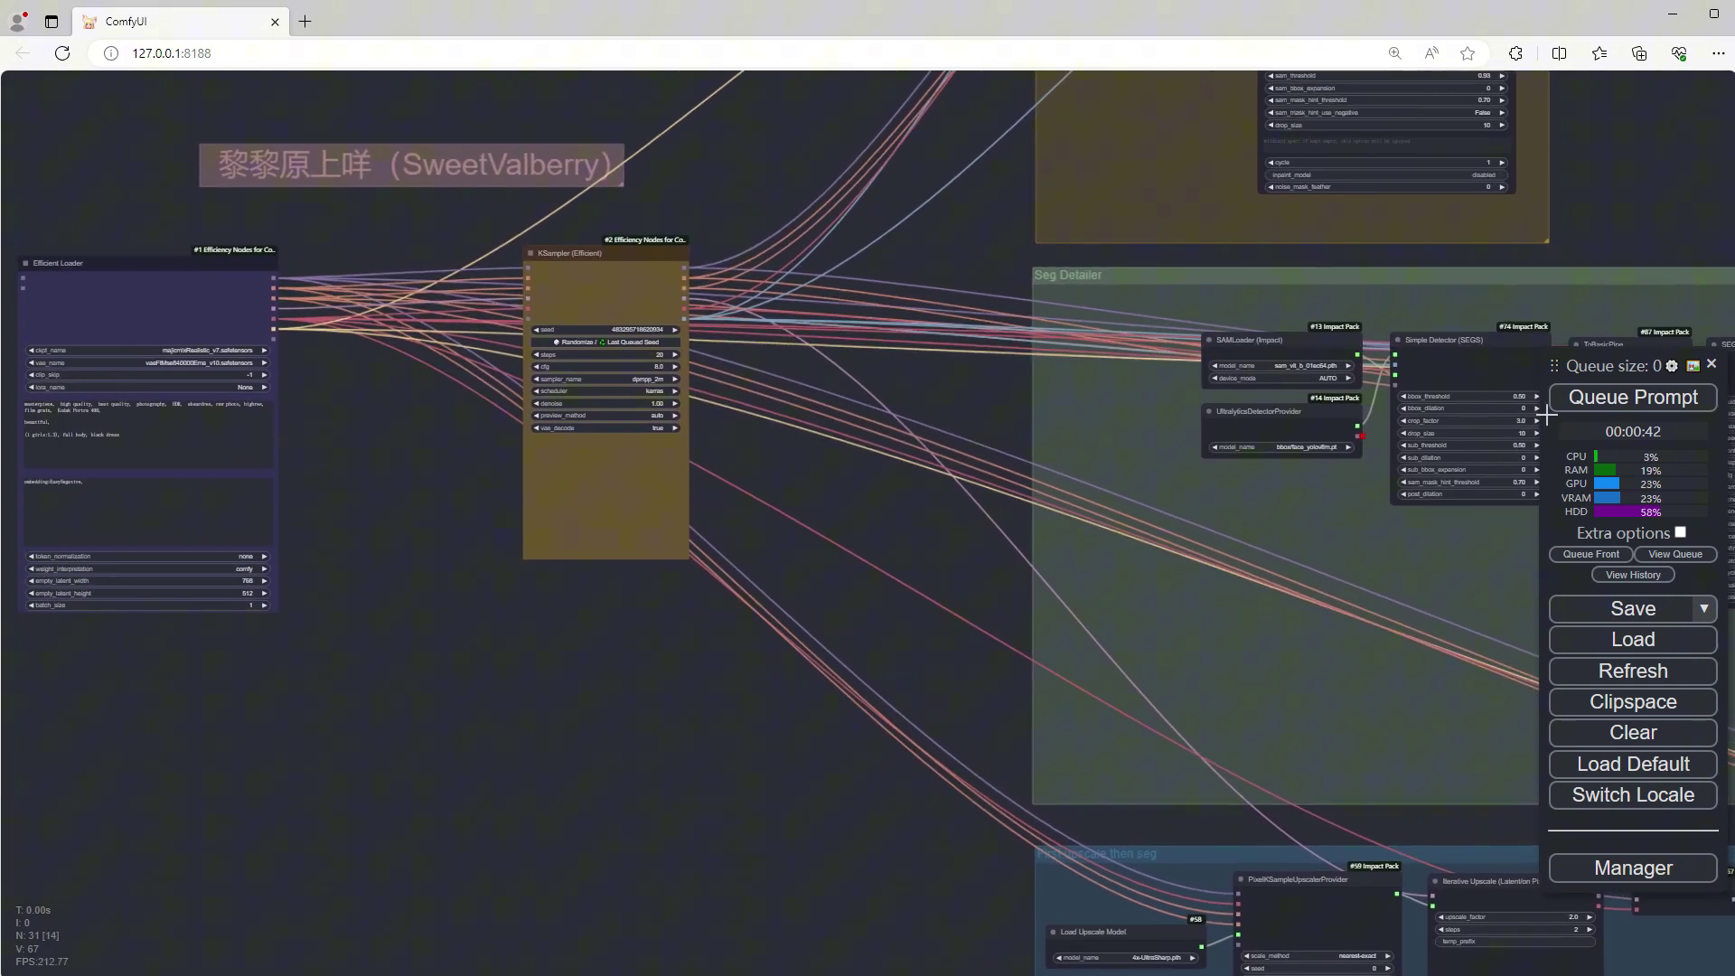
Step: Queue the face fix workflow and watch the Original, FaceDetailer, SegmentsDetailer and Upscale previews appear
click(1683, 399)
scroll(848, 585, down, 6)
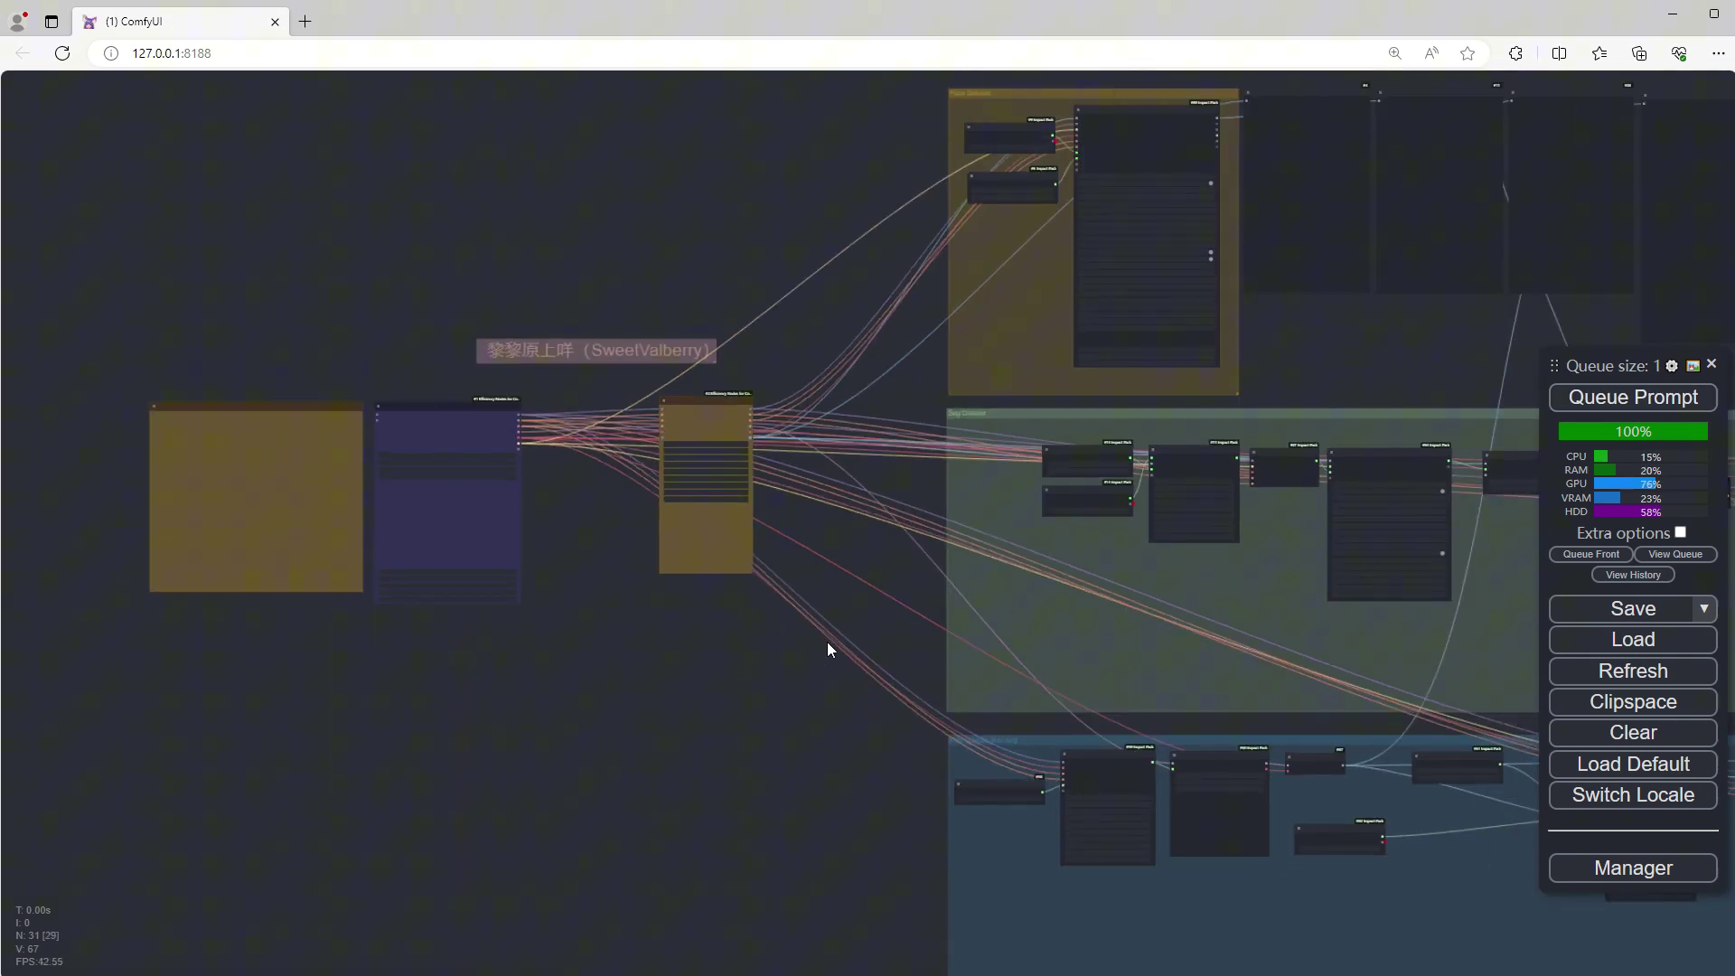
drag(827, 643, 305, 583)
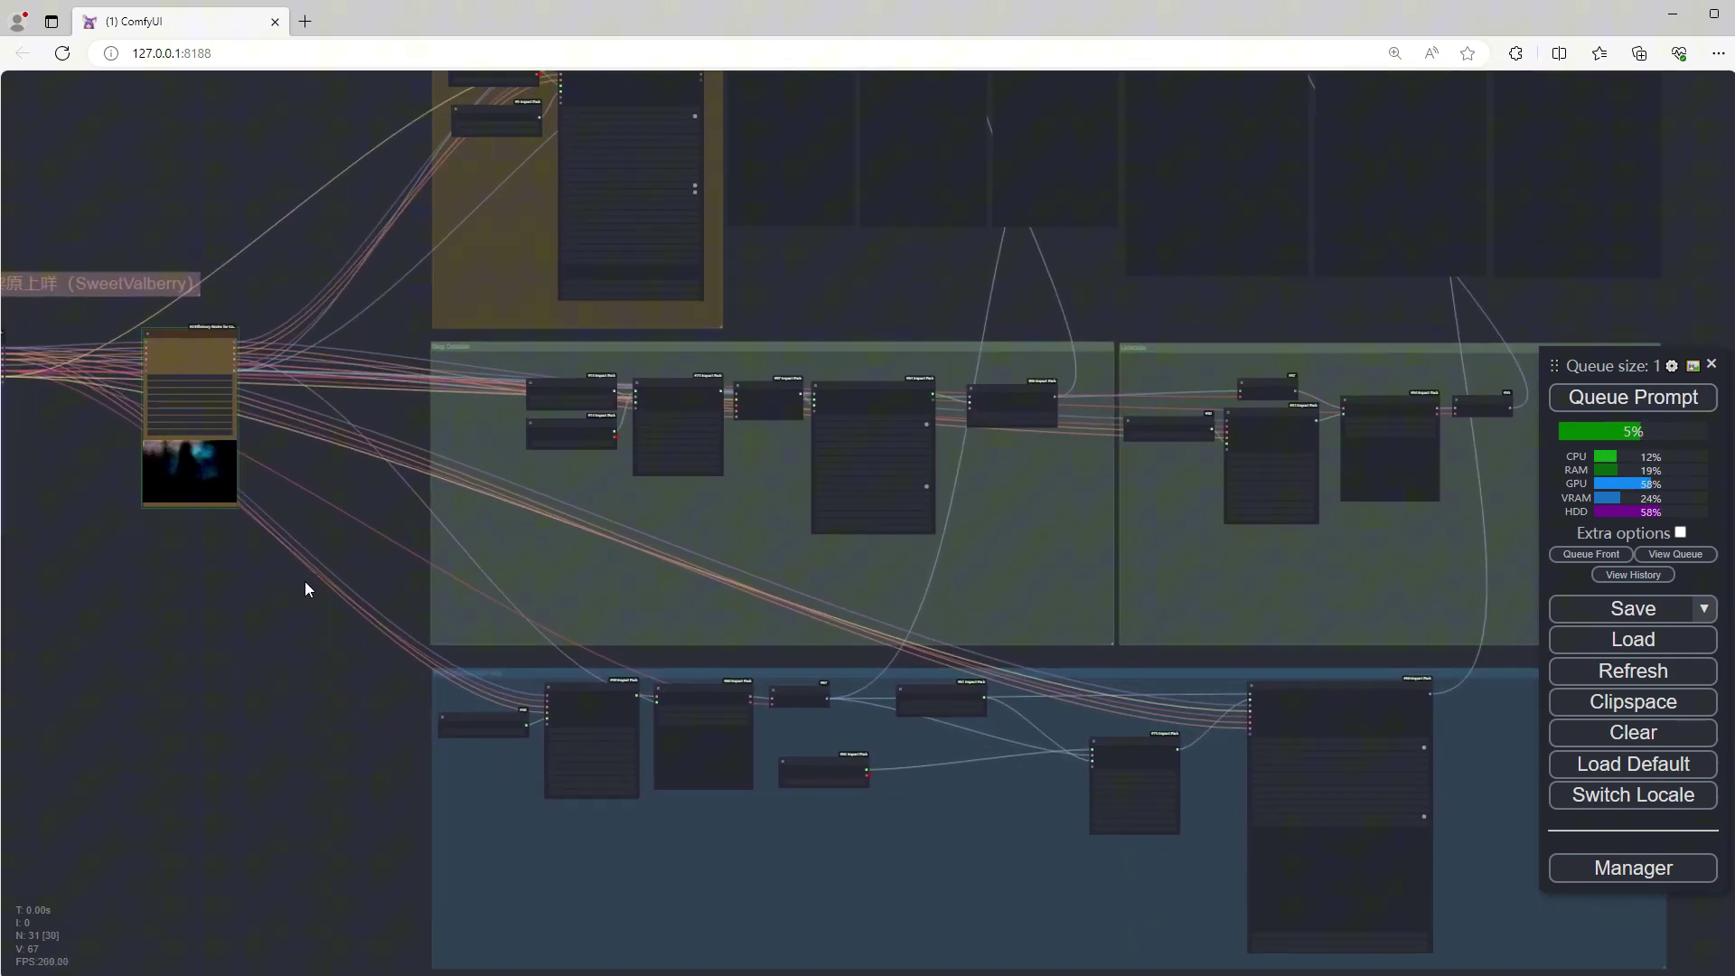
scroll(305, 589, down, 2)
drag(734, 327, 726, 347)
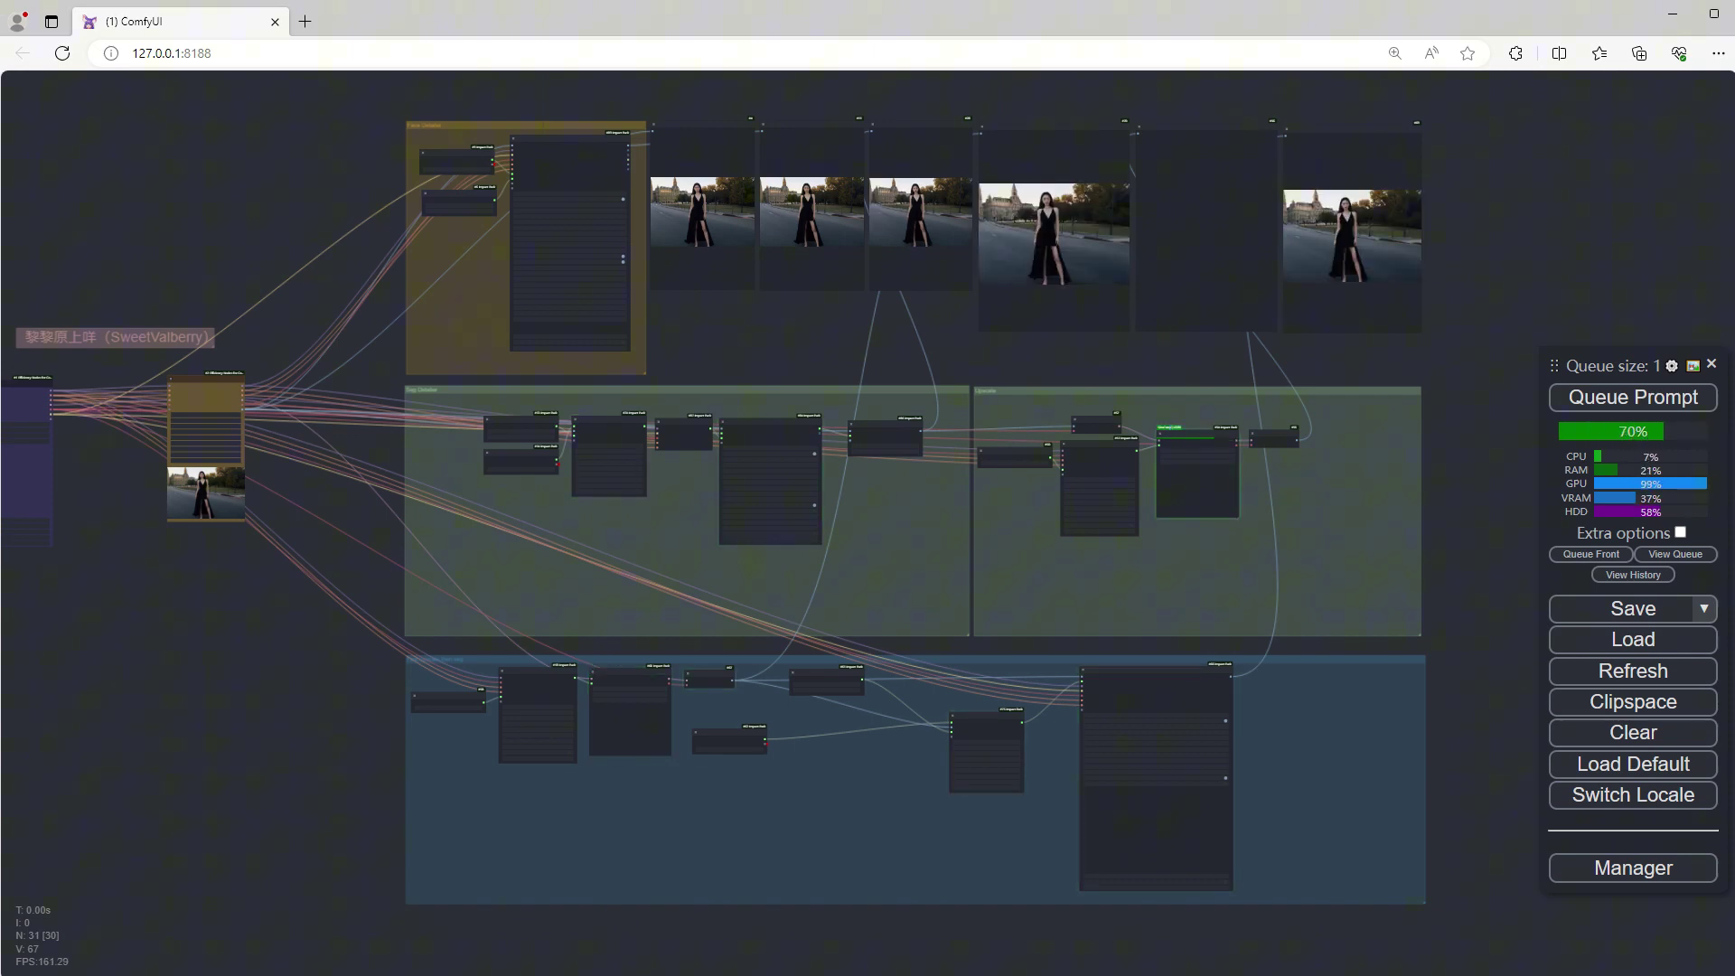
scroll(792, 441, up, 8)
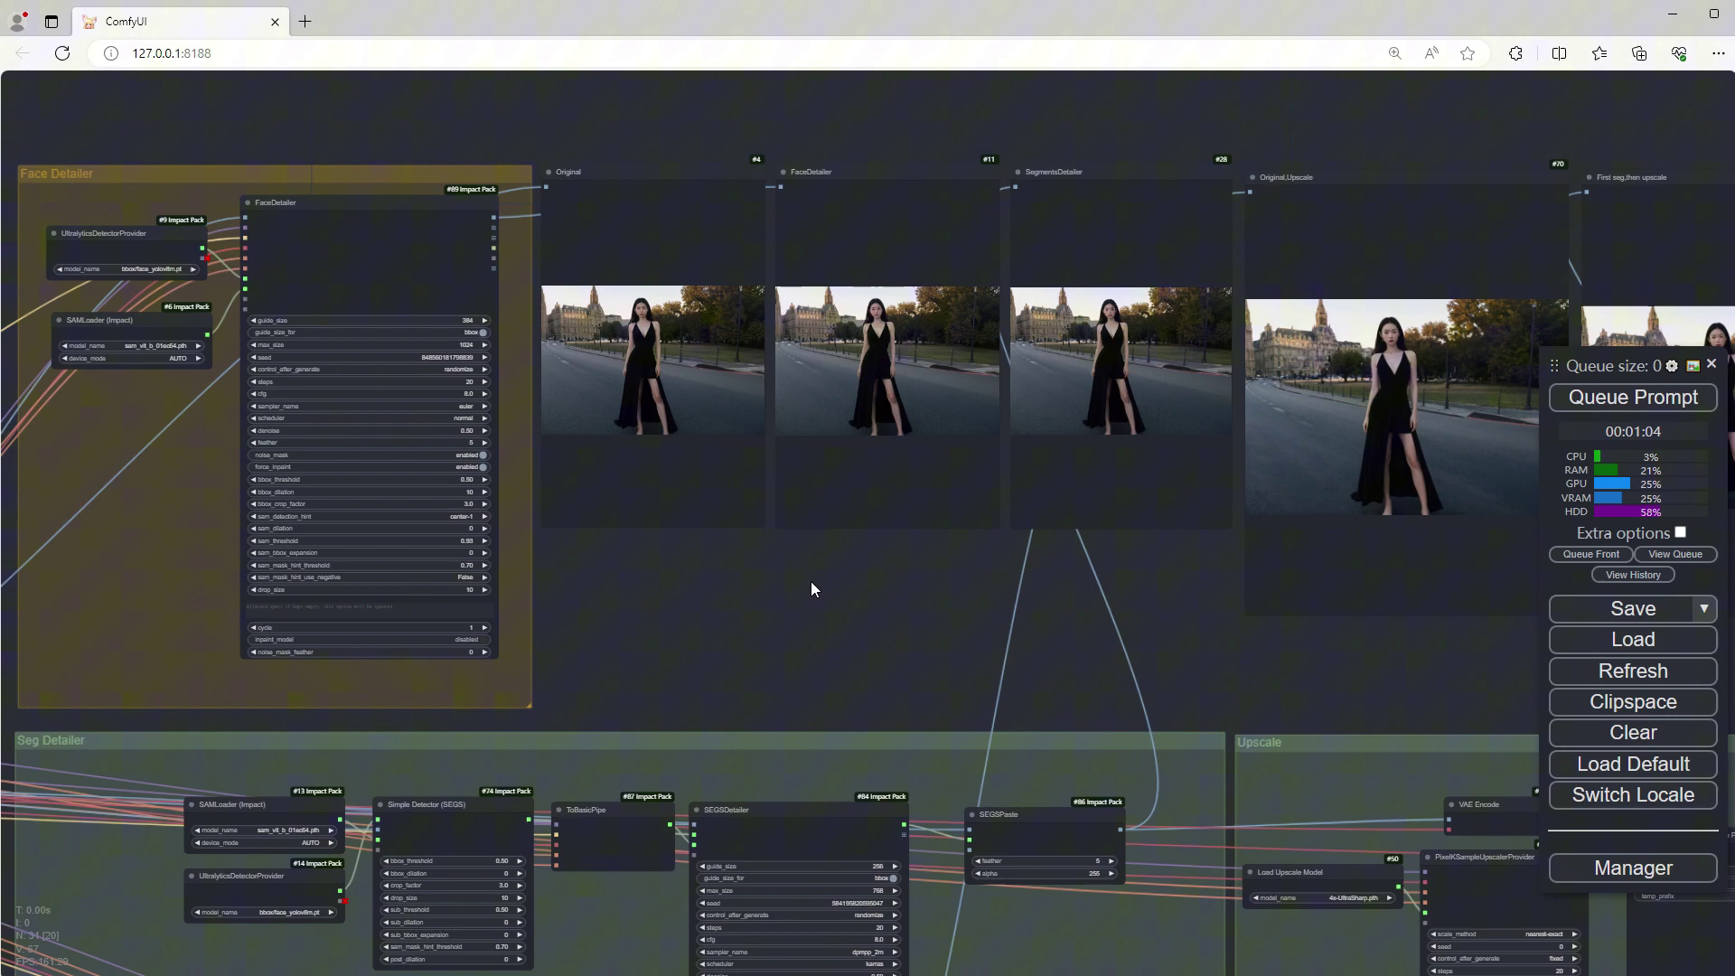
Step: Zoom in to compare the FaceDetailer, SegmentsDetailer and upscaled black-dress portraits
scroll(811, 589, up, 10)
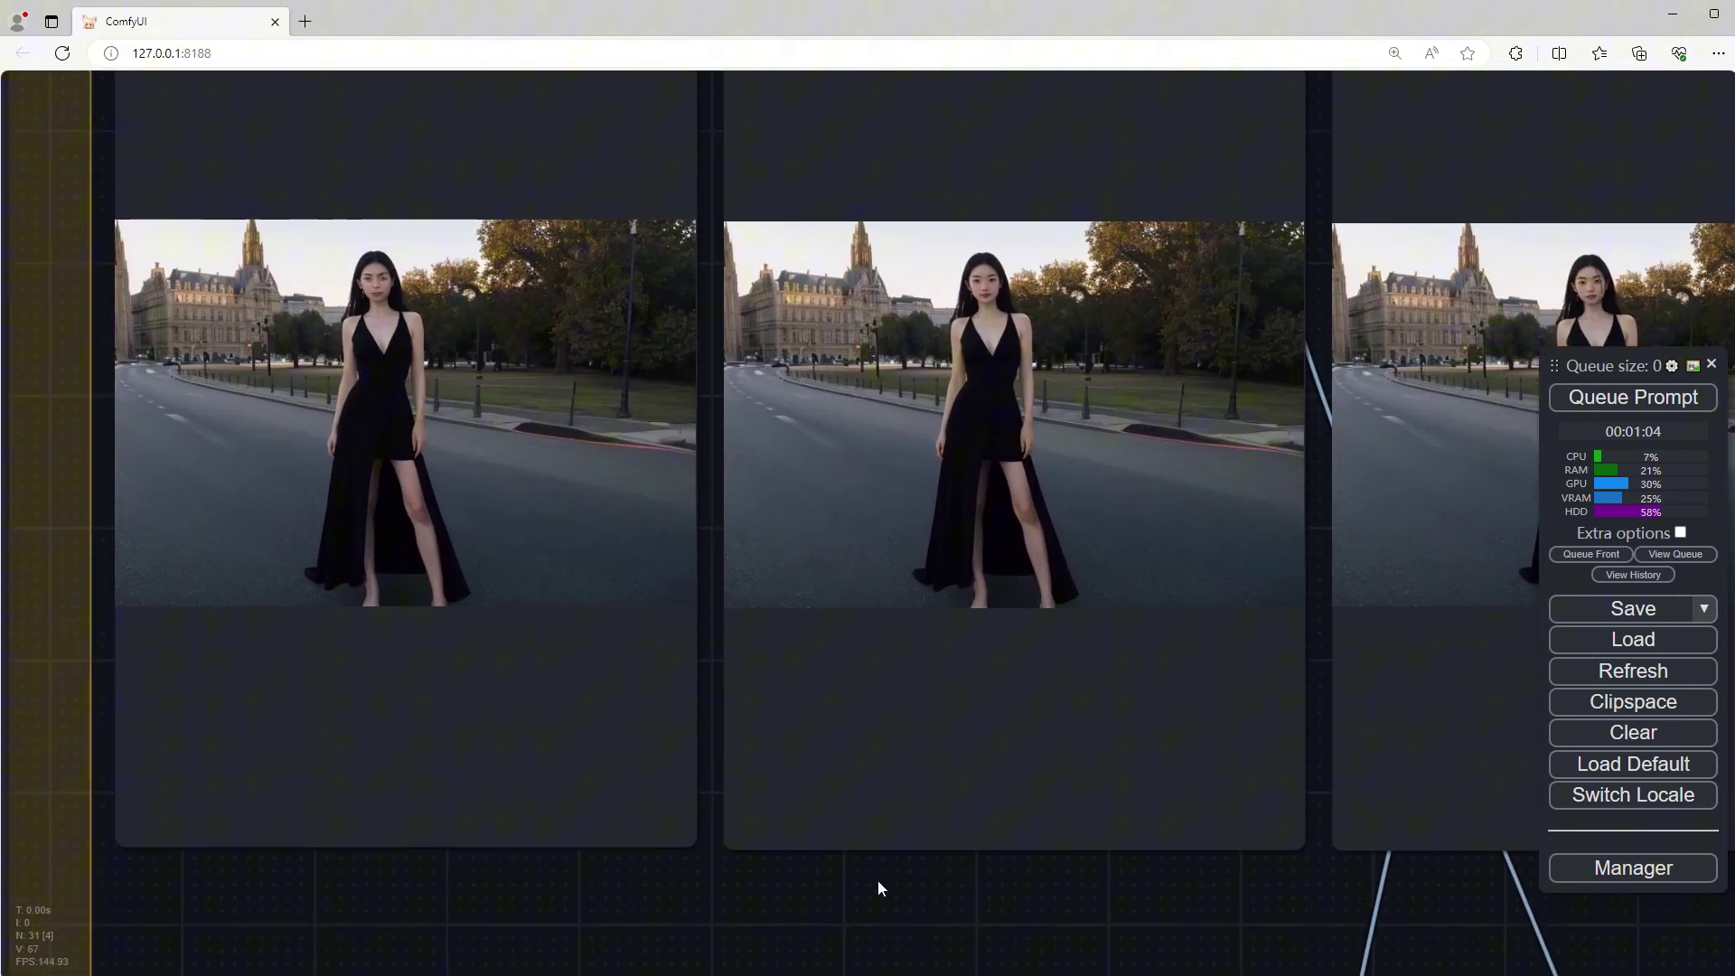
scroll(363, 269, up, 8)
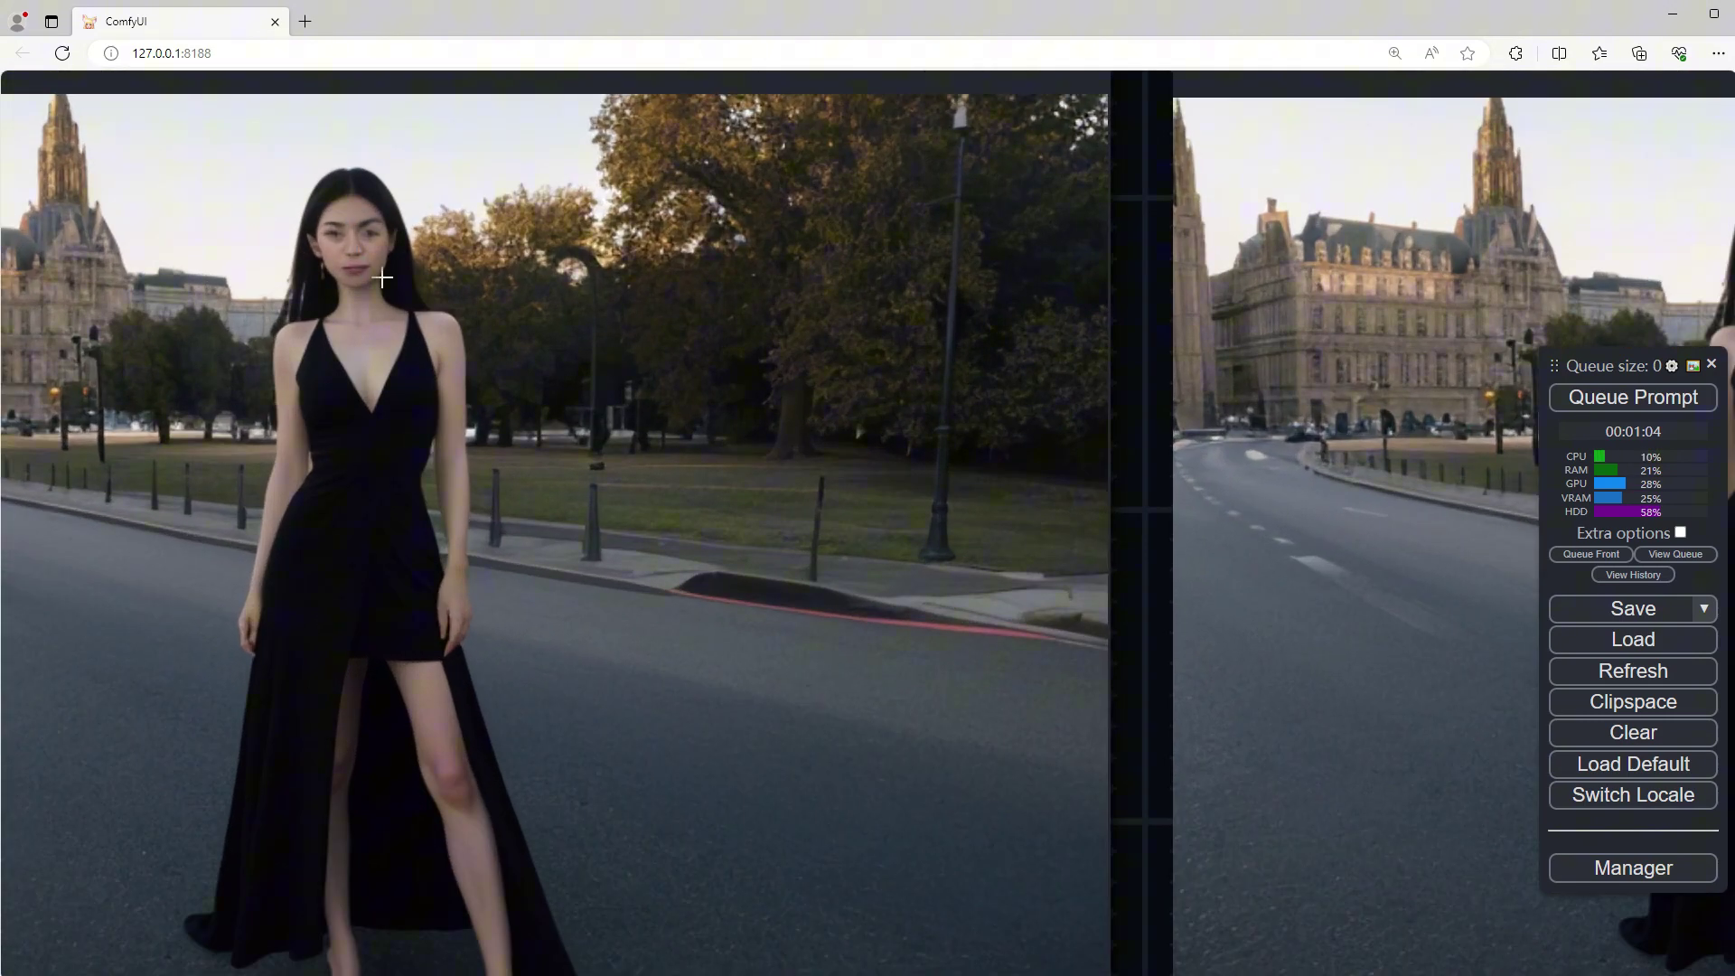
scroll(1010, 416, down, 9)
drag(1072, 920, 402, 975)
scroll(945, 632, up, 4)
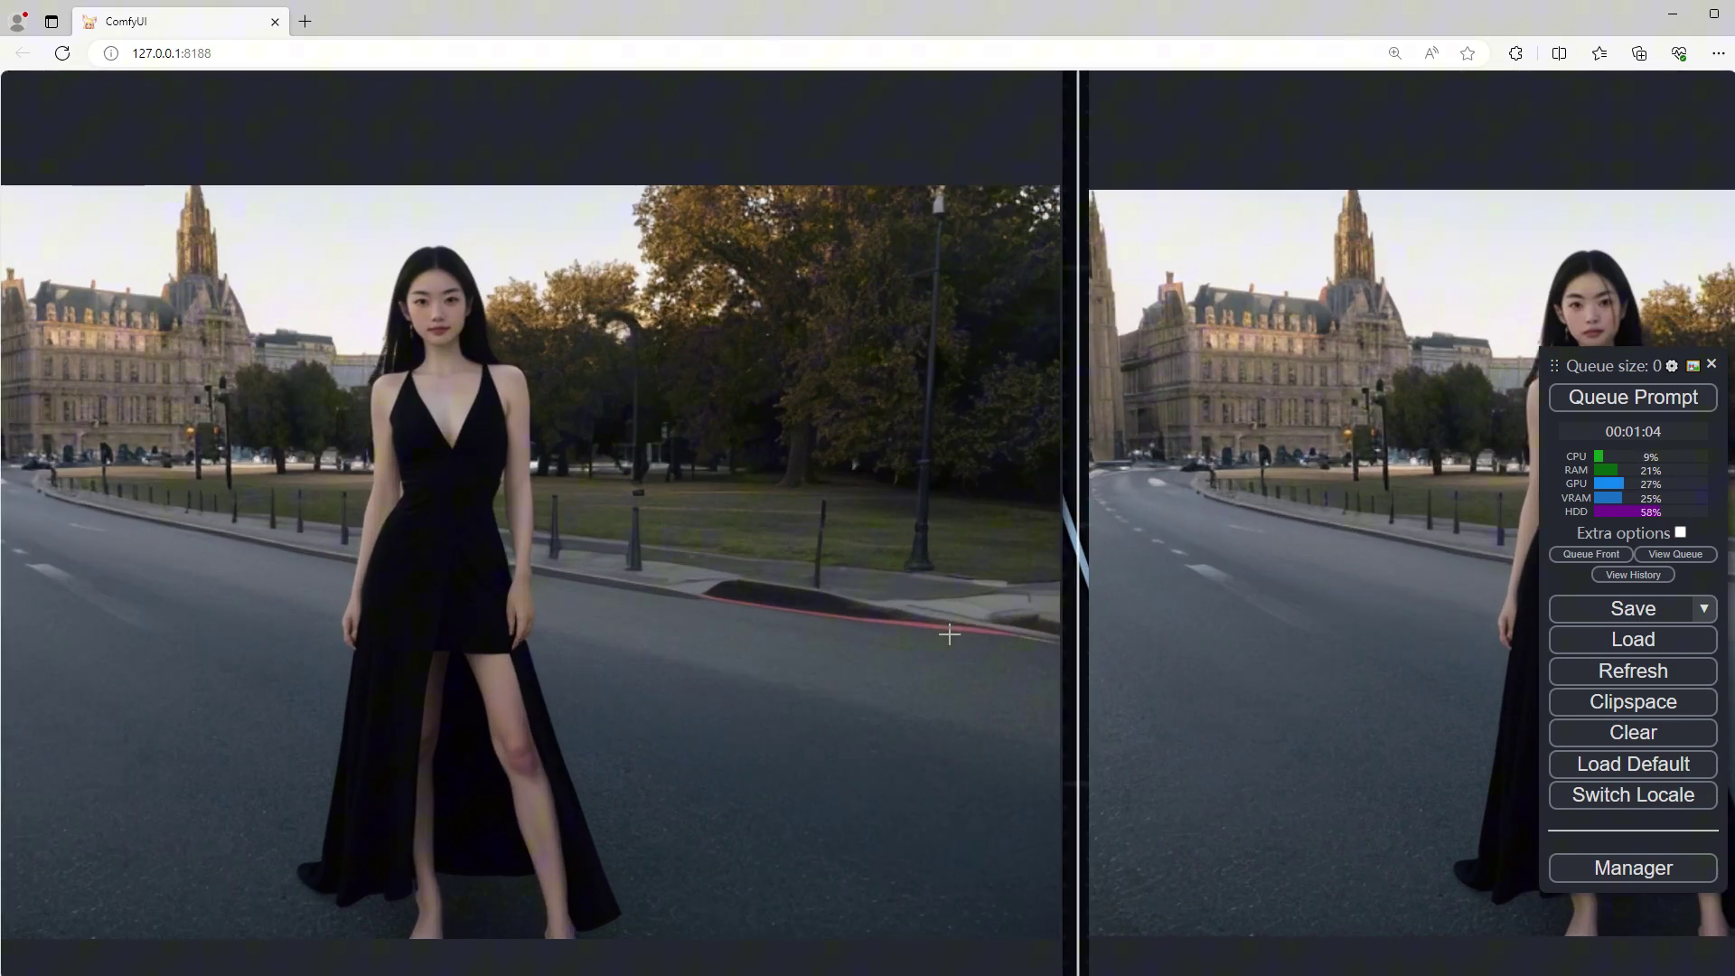
scroll(569, 586, down, 4)
scroll(1436, 497, down, 5)
drag(1436, 497, 747, 159)
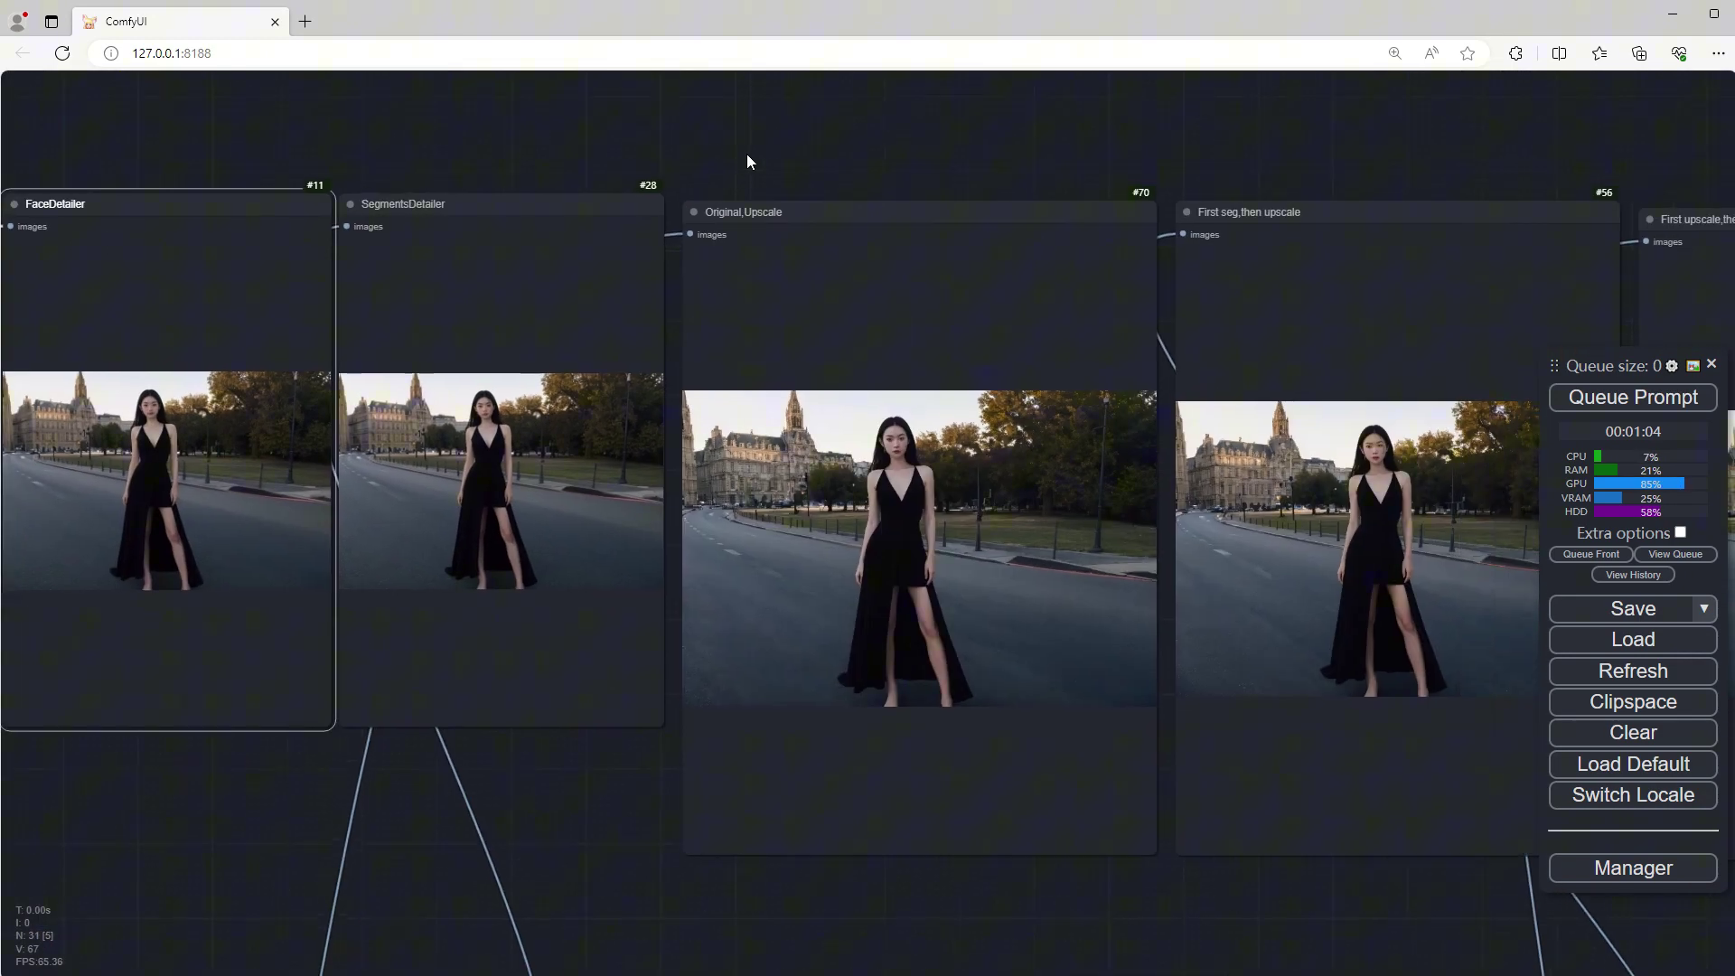
scroll(1136, 431, up, 5)
scroll(466, 486, down, 3)
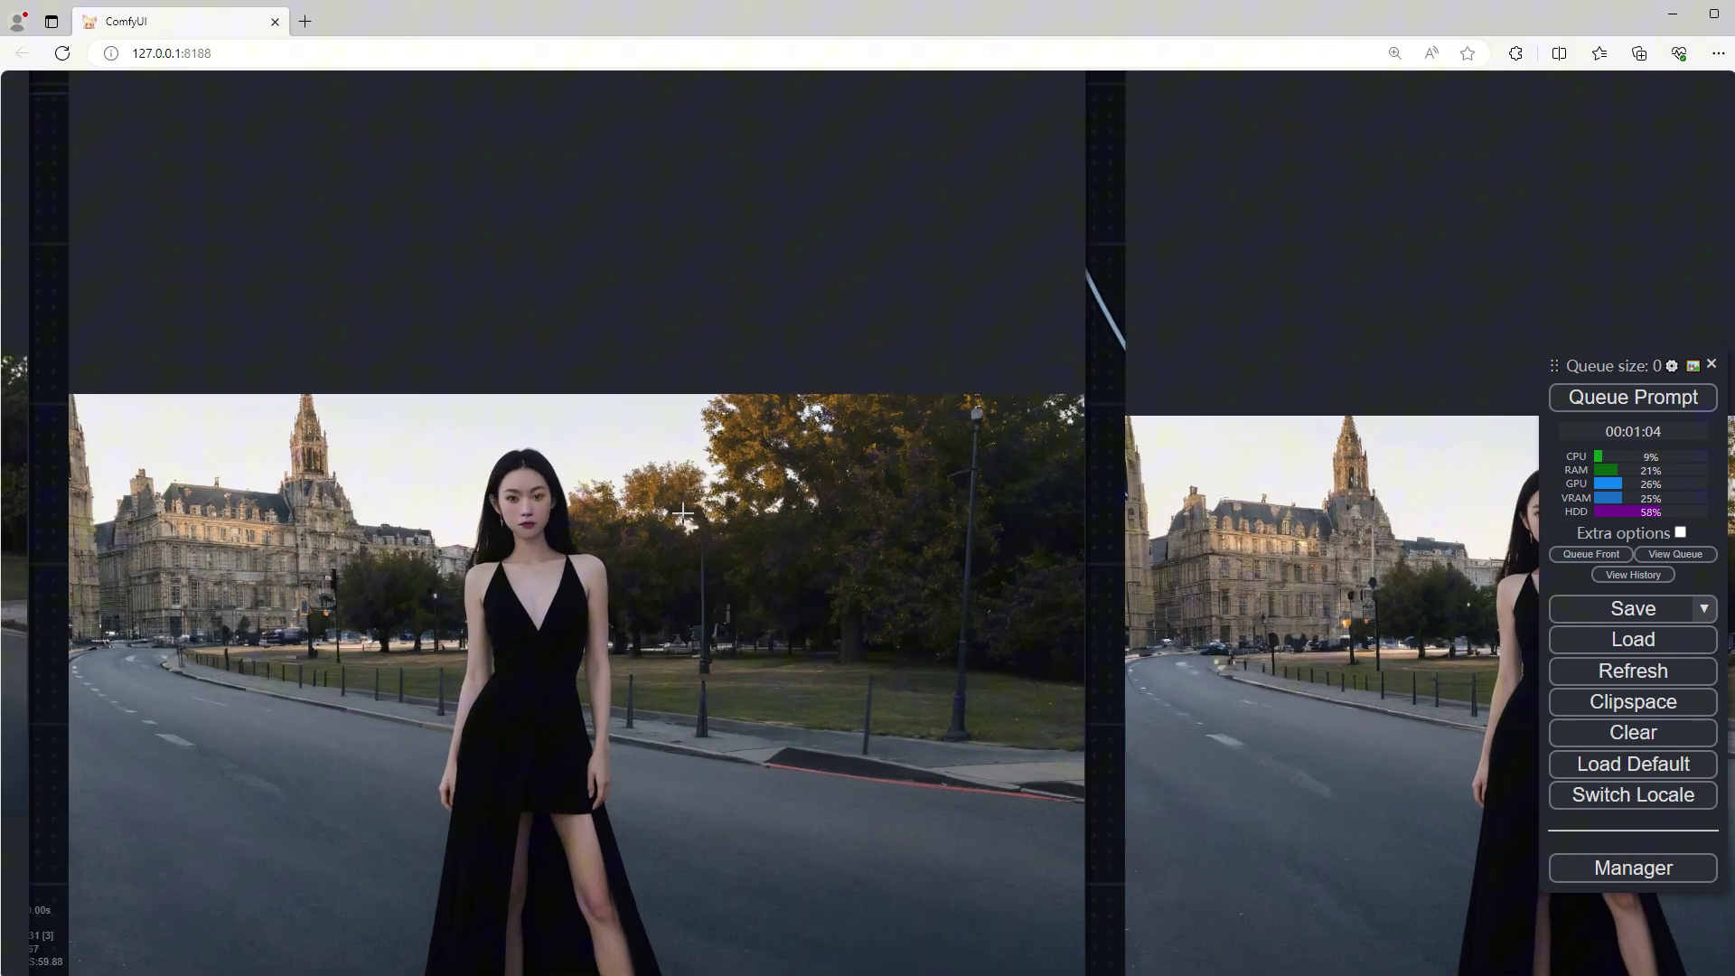
drag(1216, 124, 518, 72)
Step: Load the XY Comparison workflow image onto the canvas
scroll(628, 581, up, 2)
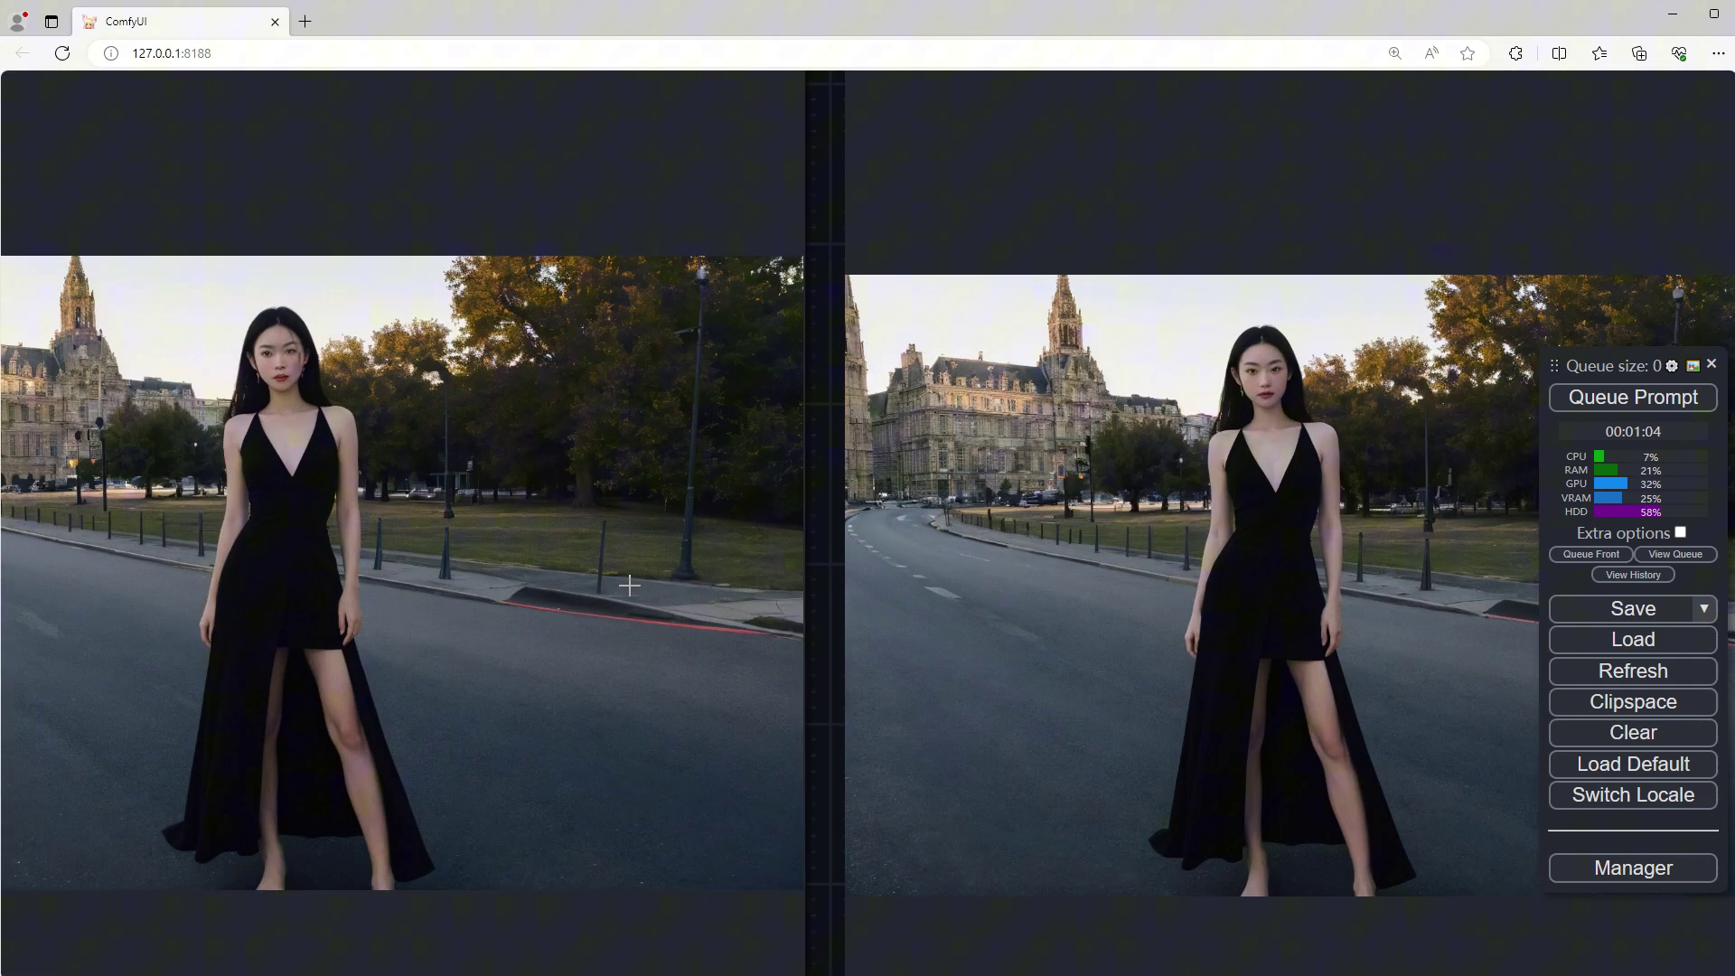
scroll(1260, 315, up, 4)
scroll(1260, 316, down, 6)
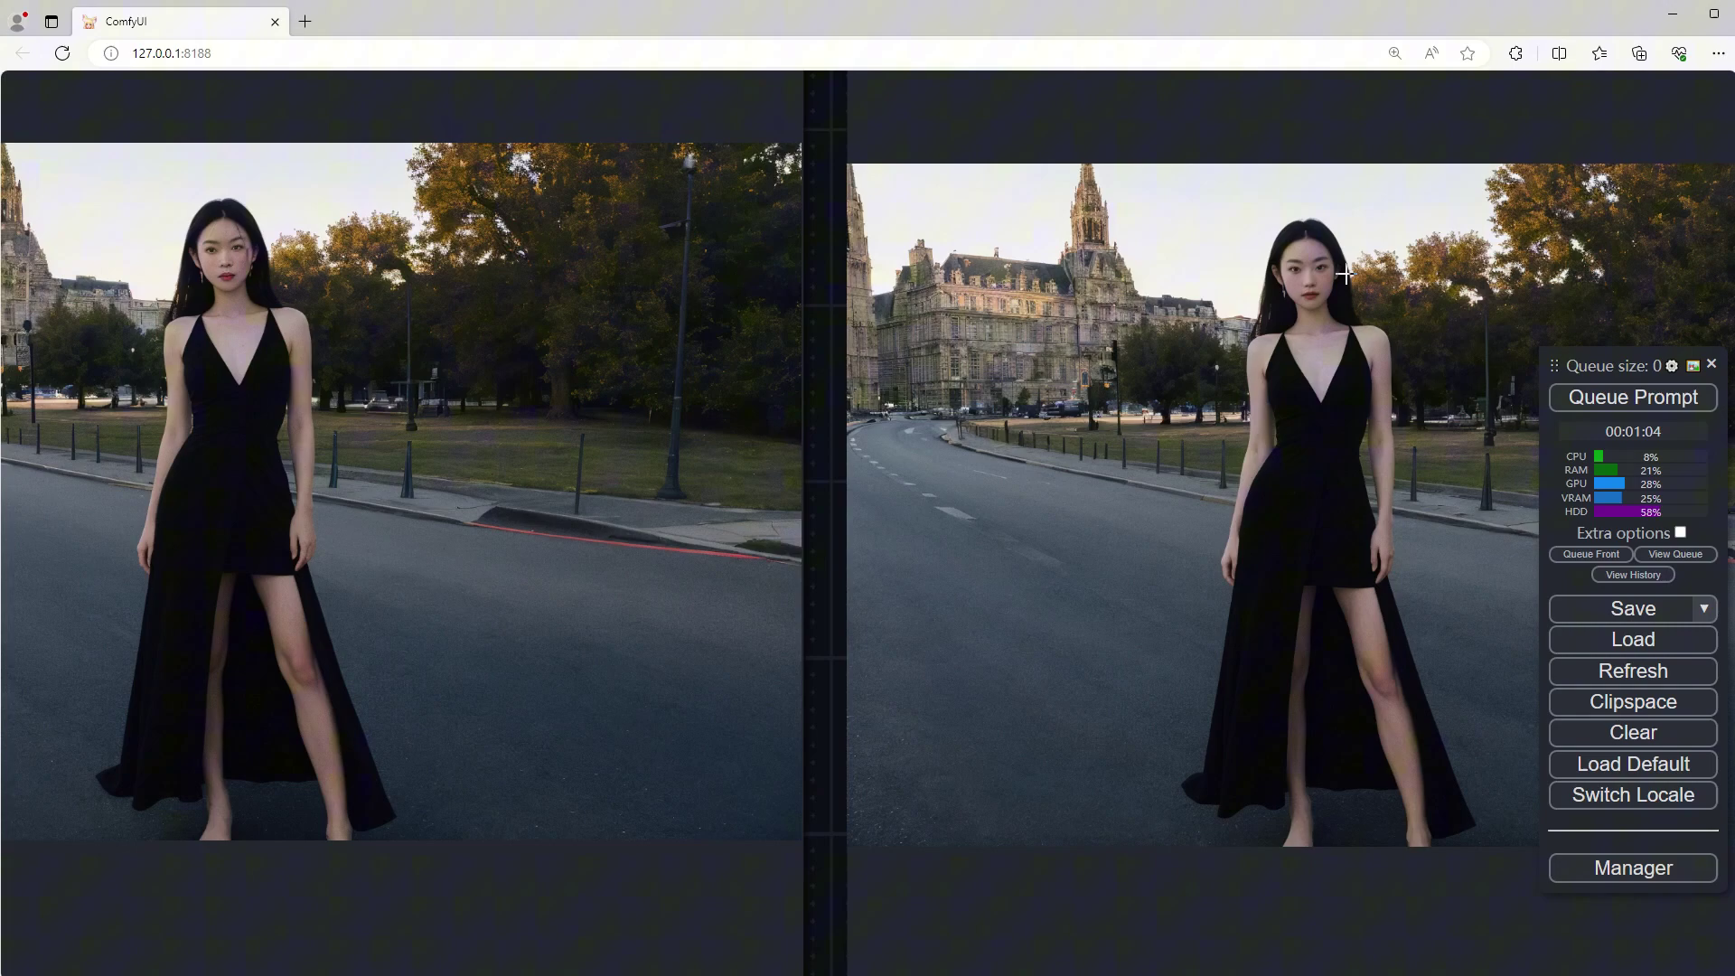
scroll(1196, 516, down, 3)
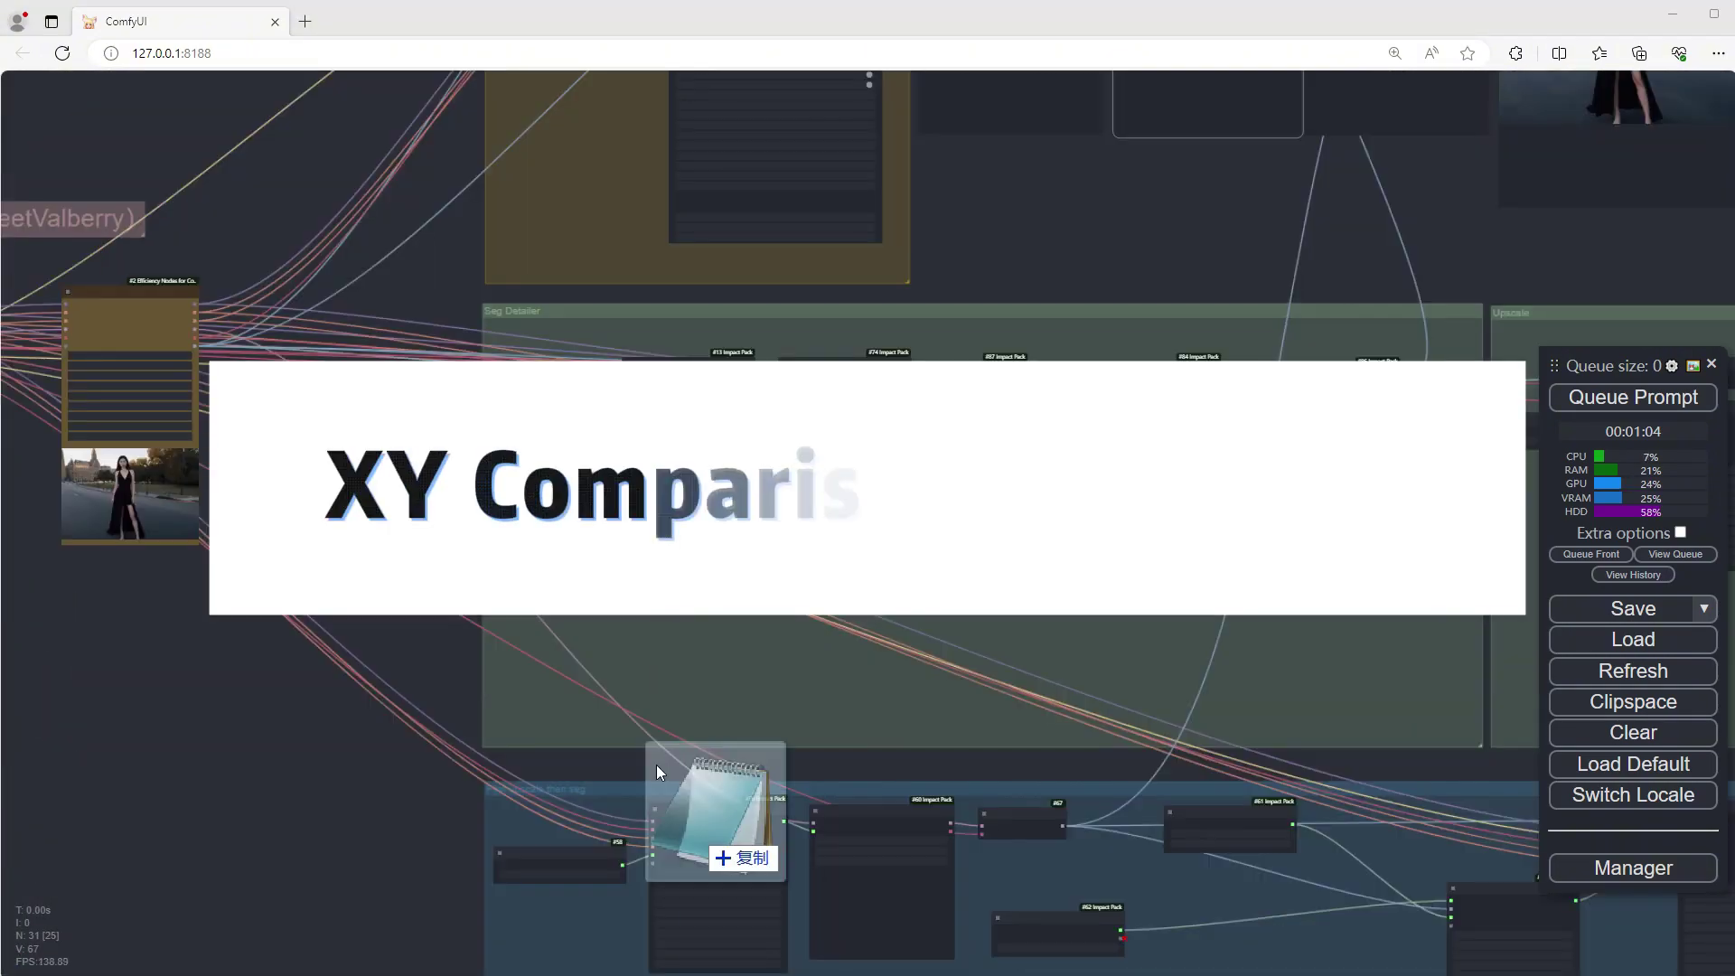
drag(657, 765, 358, 651)
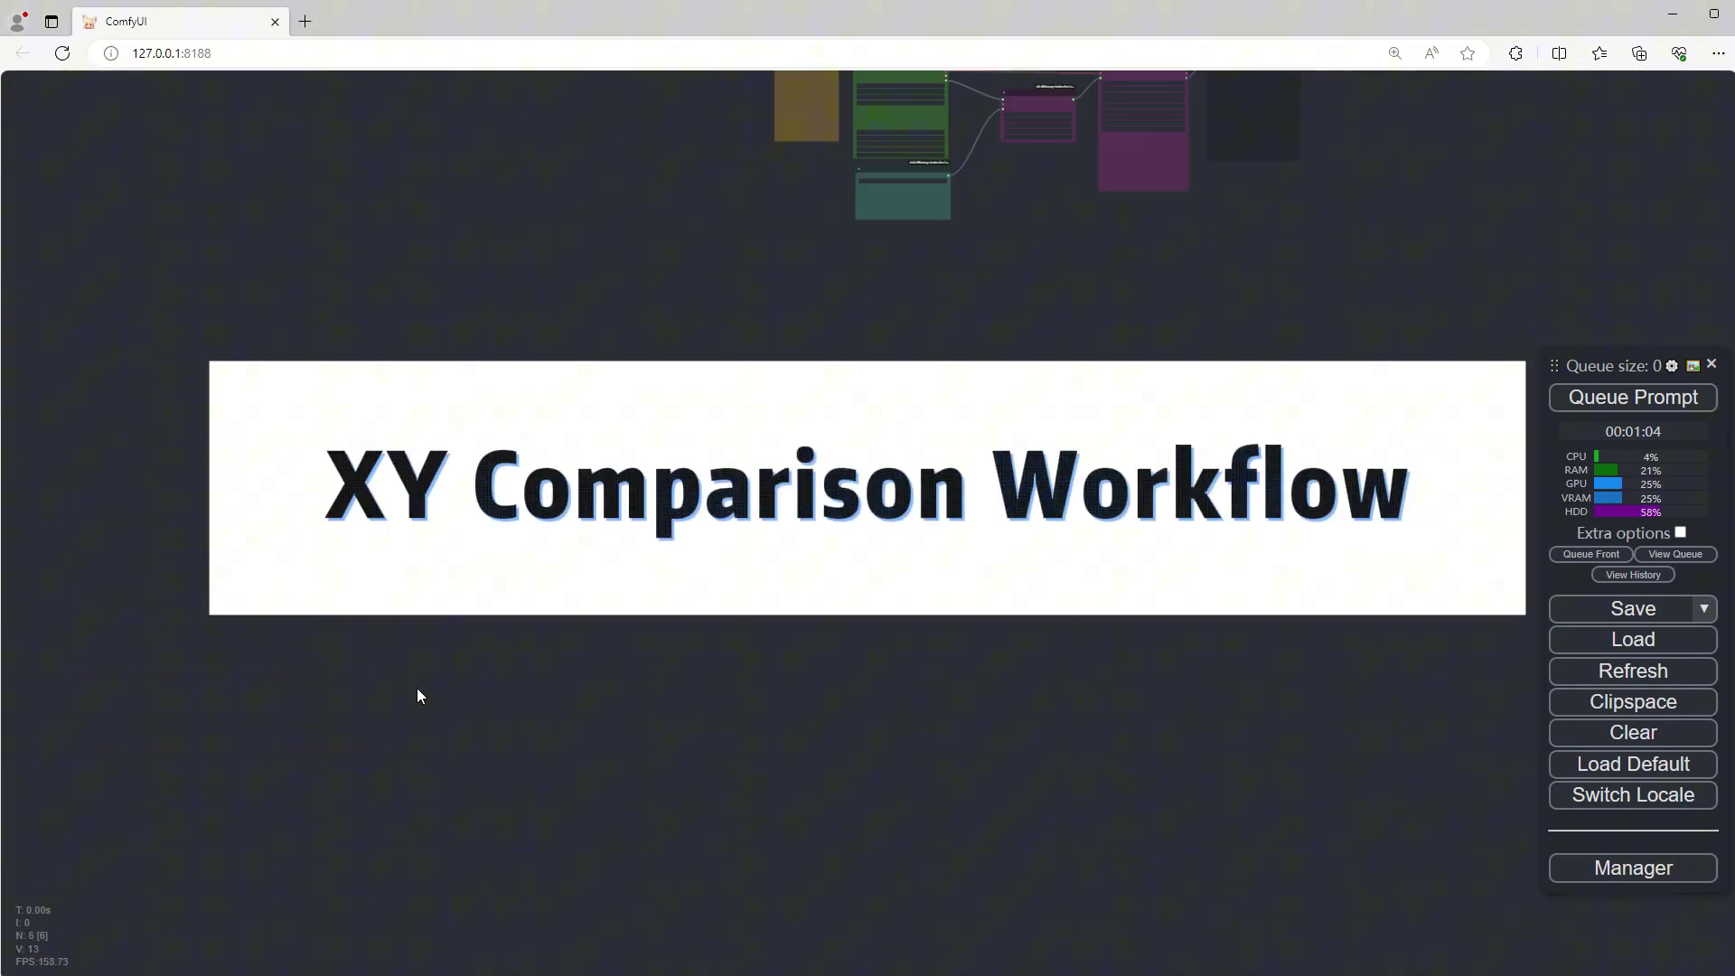
Step: Run the XY Plot workflow comparing white, black, red and yellow dresses
drag(975, 331, 775, 772)
scroll(780, 750, up, 8)
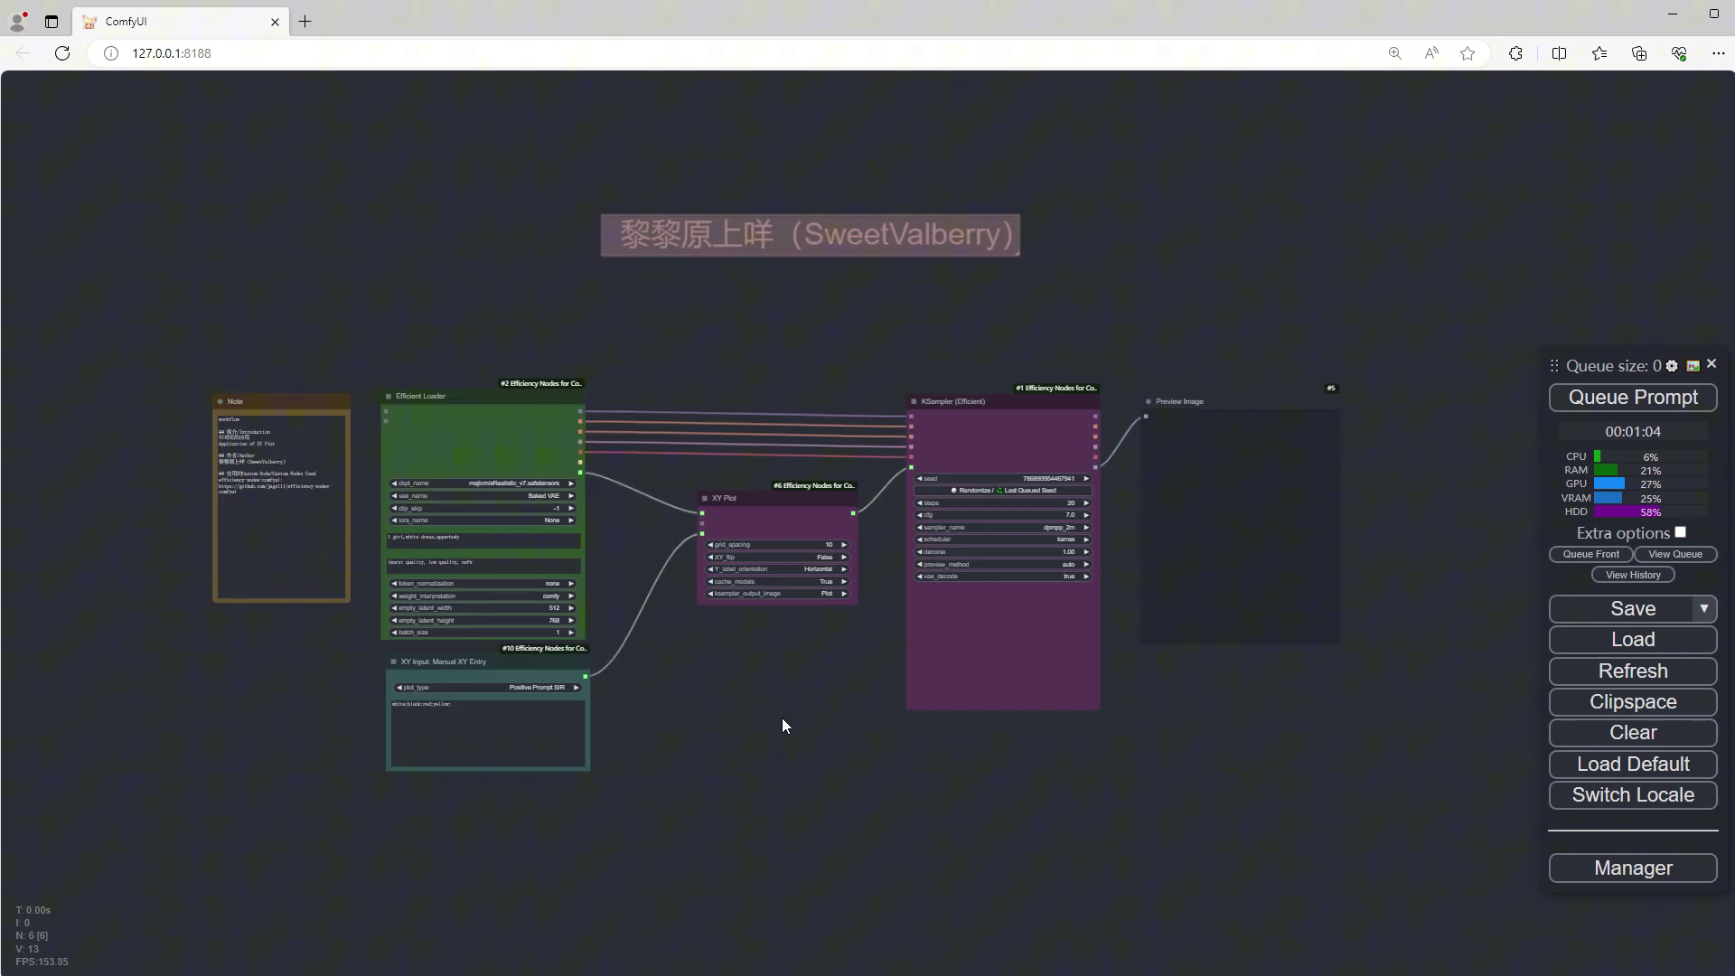
scroll(783, 724, up, 4)
scroll(787, 723, up, 2)
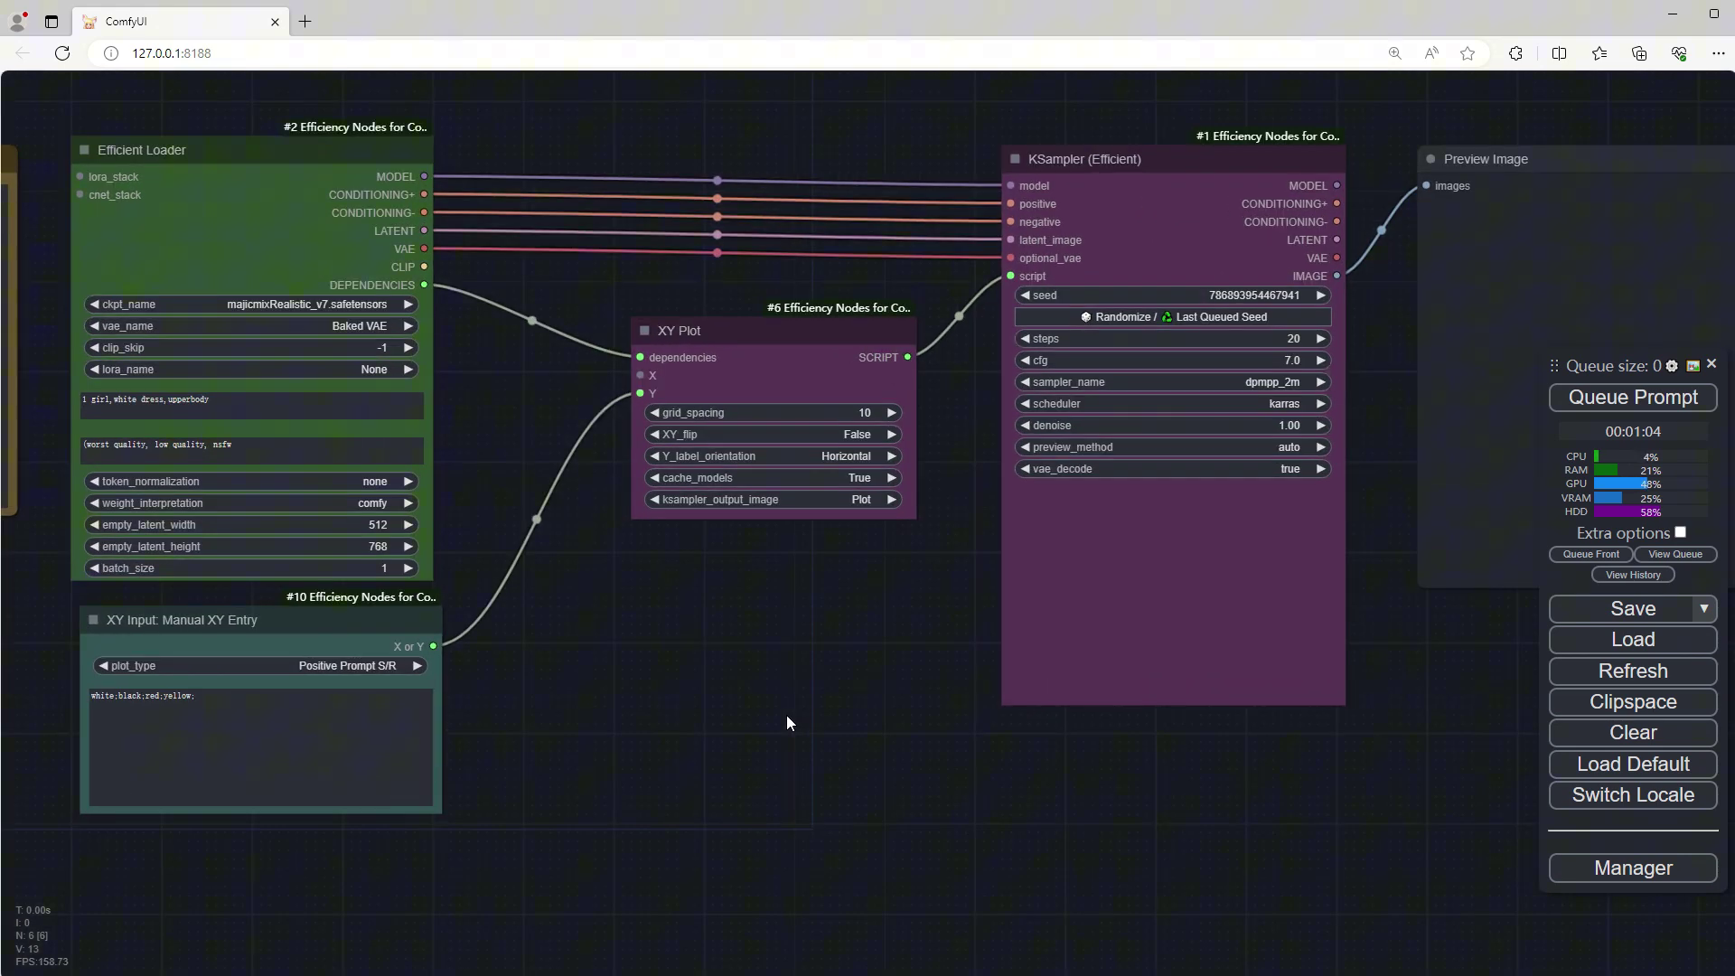
scroll(90, 591, up, 6)
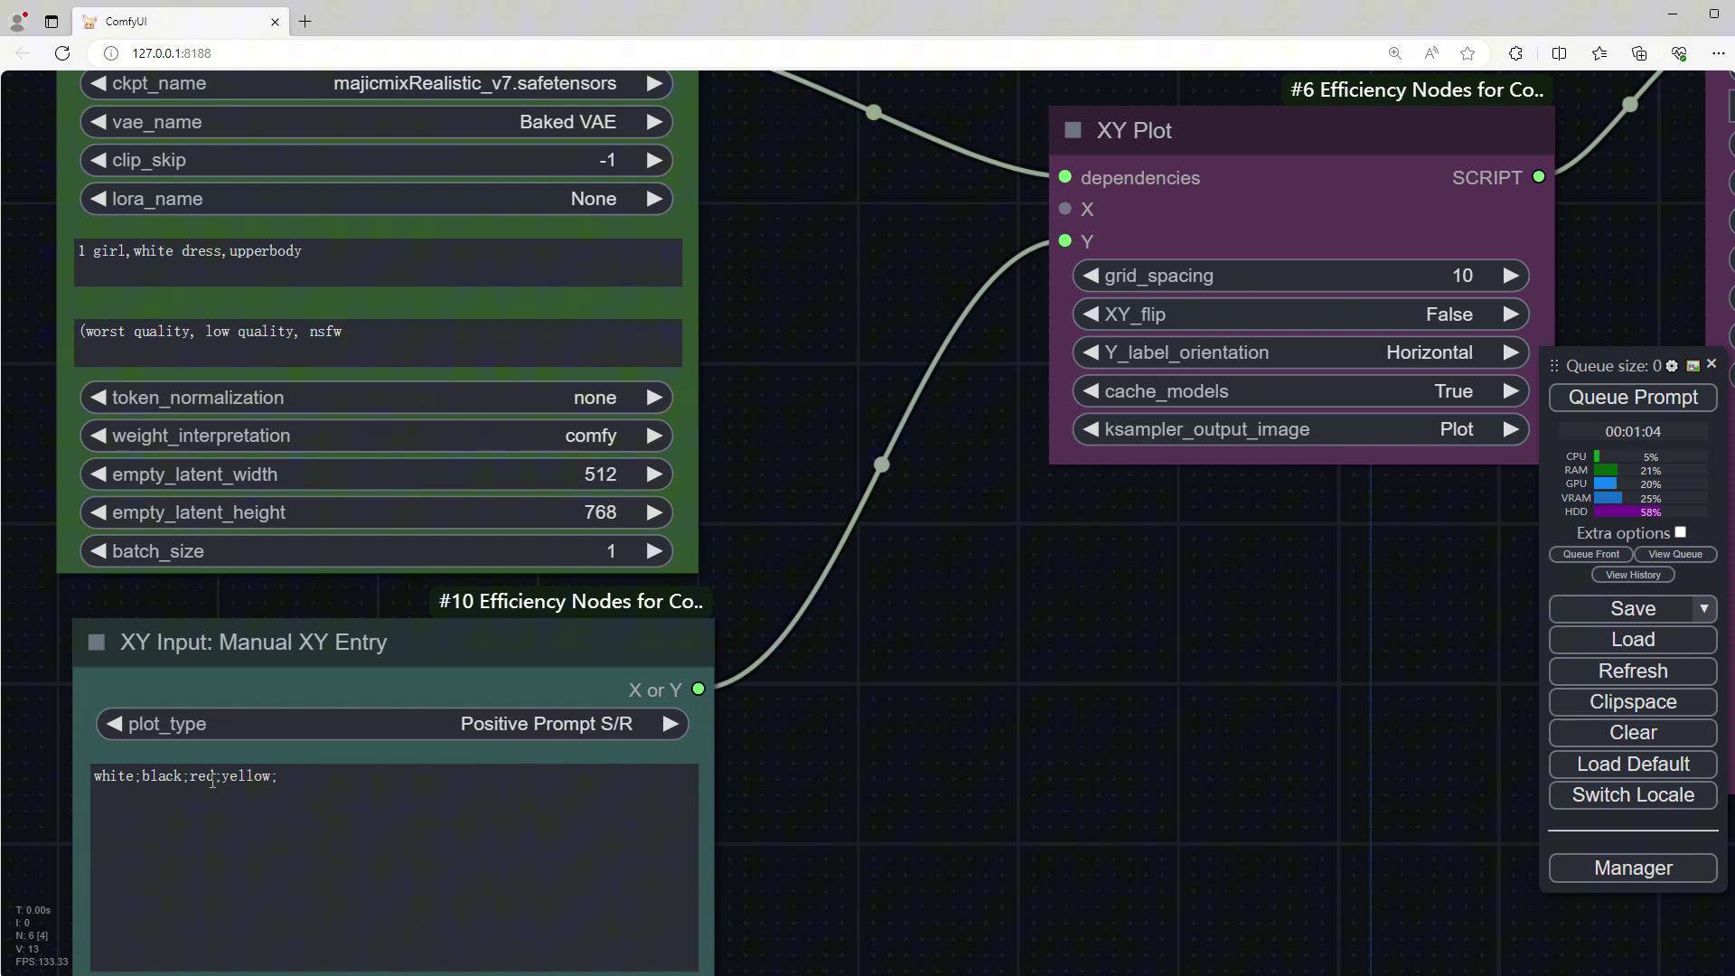
scroll(1148, 730, down, 3)
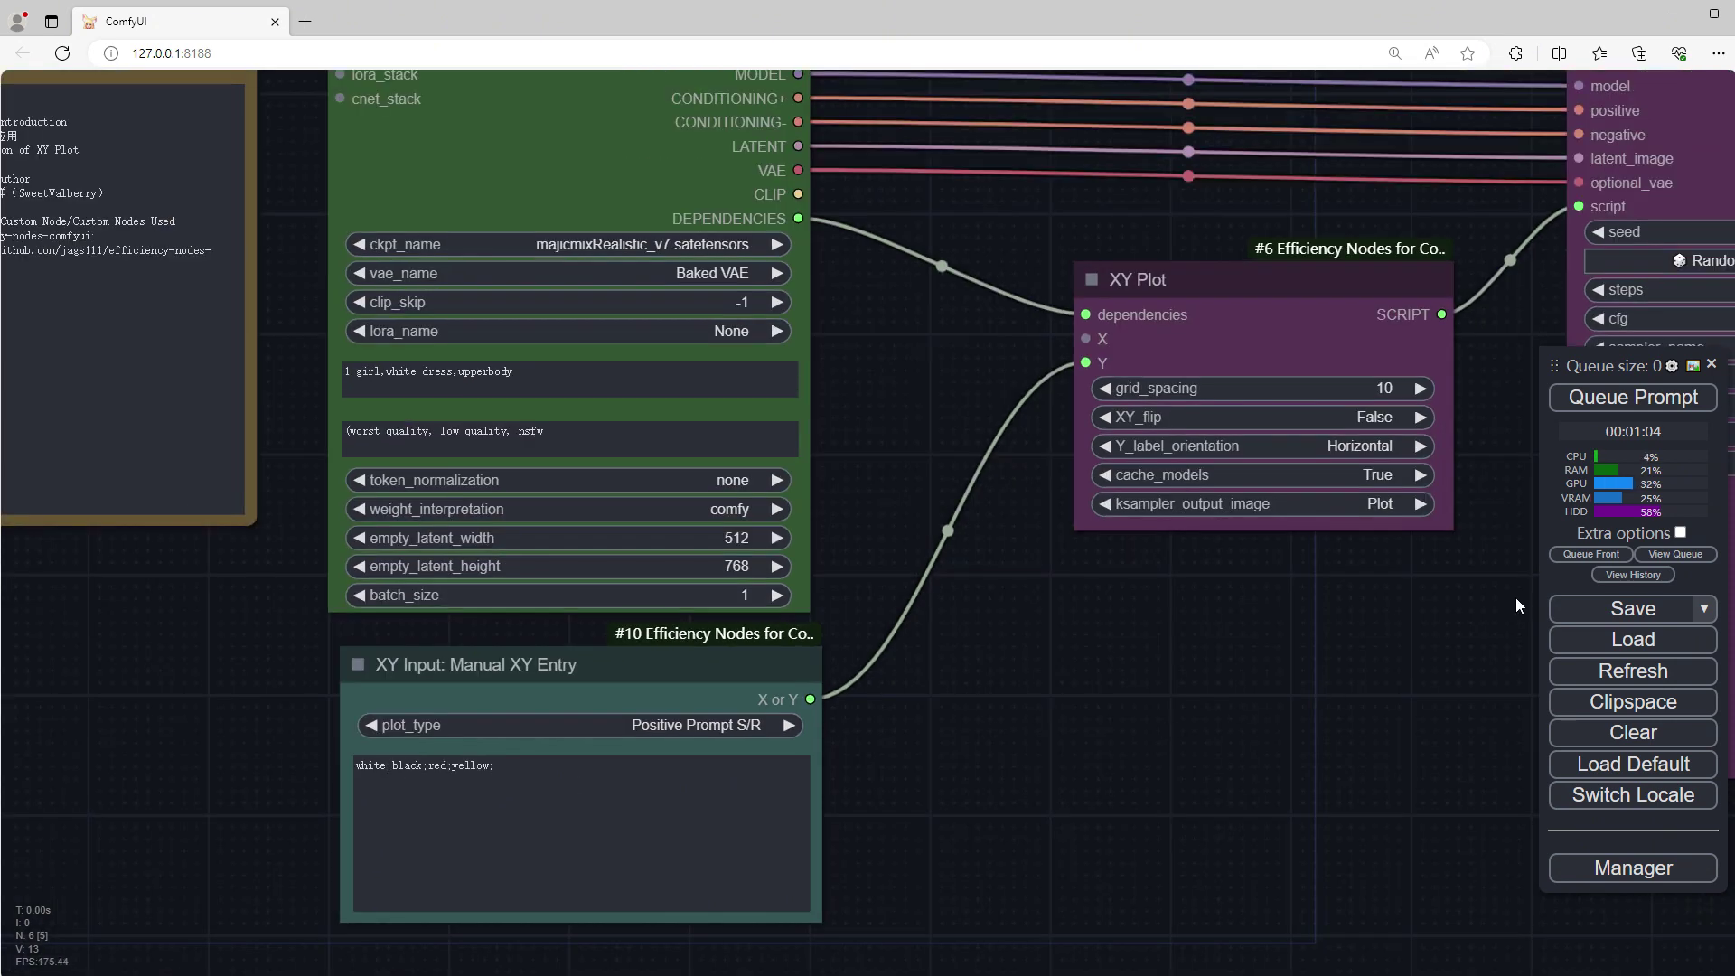
click(1643, 408)
scroll(1256, 729, down, 3)
drag(1242, 756, 681, 734)
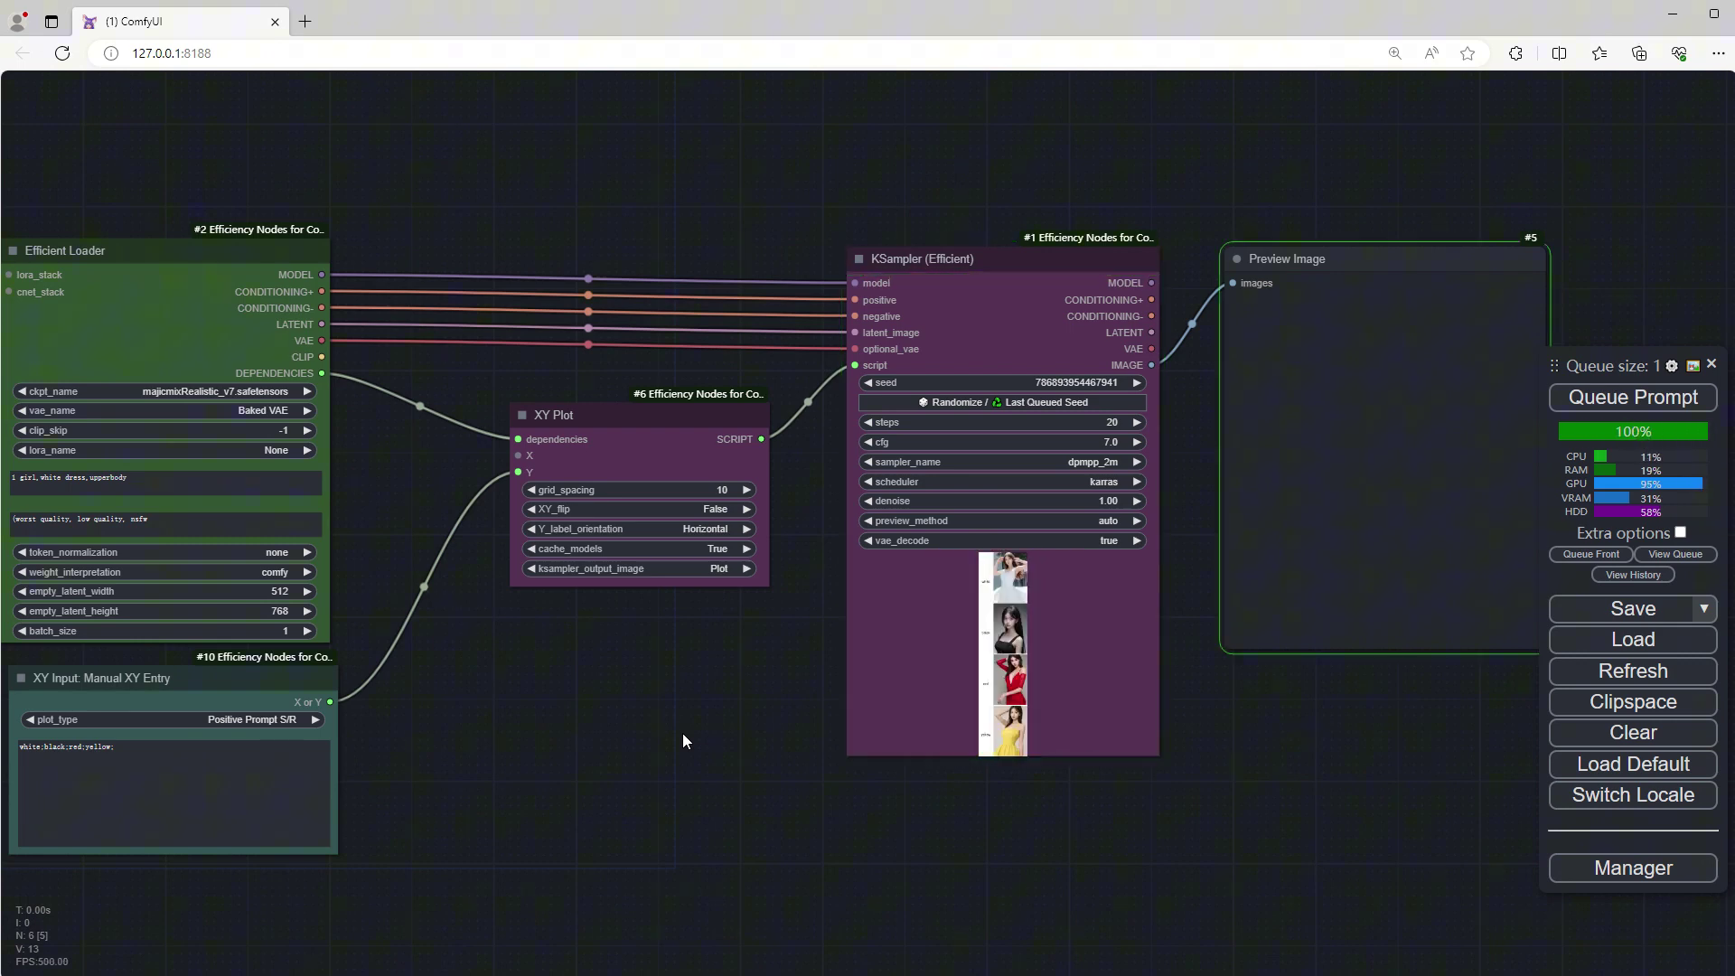
Step: Zoom into the generated plot images, then load the ControlNet workflow file
drag(681, 734, 546, 762)
scroll(1424, 555, up, 10)
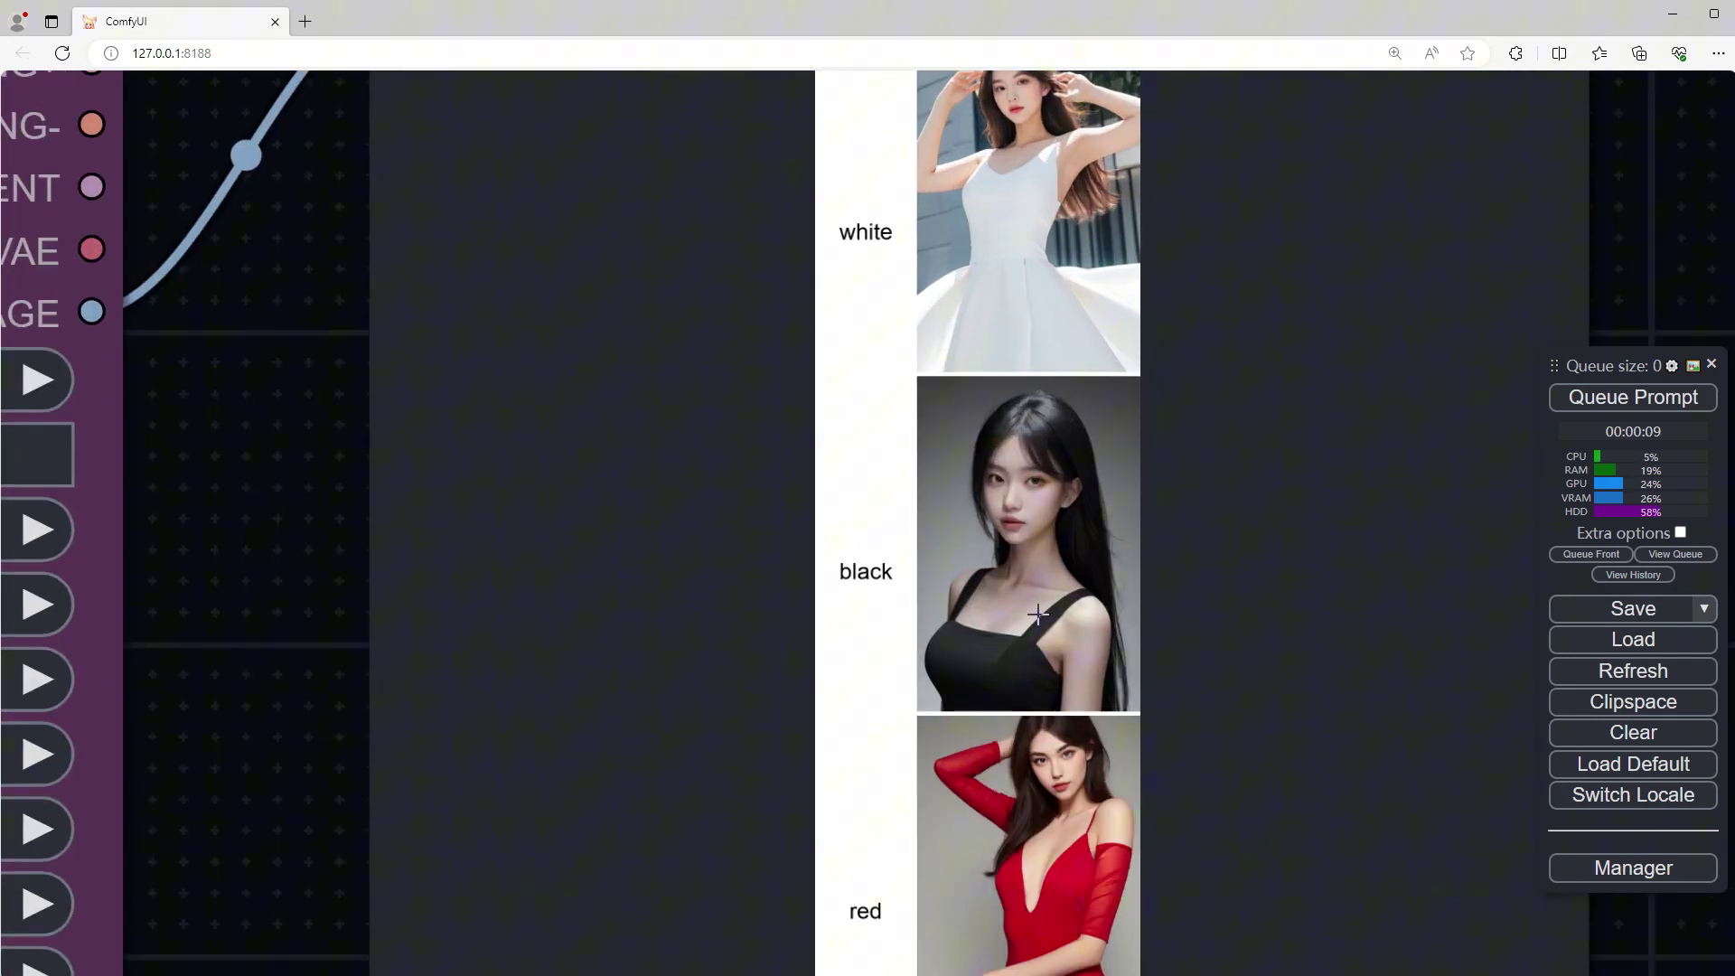
drag(327, 831, 349, 399)
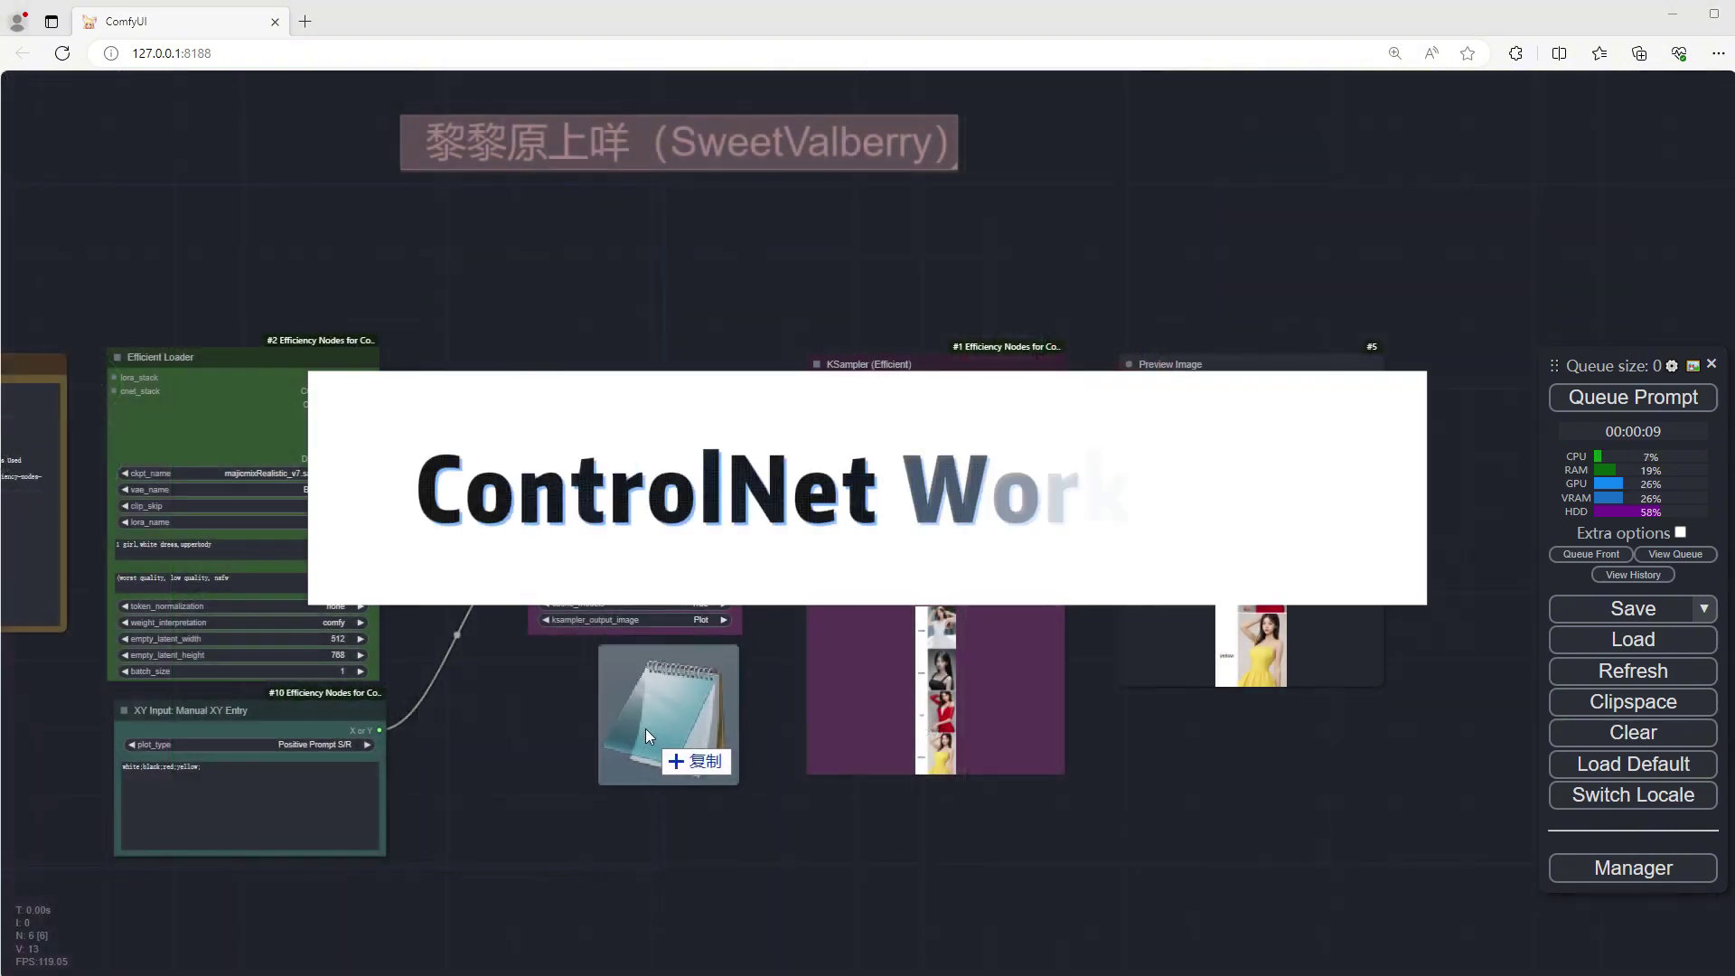
Step: Set IPAdapter_base.png as the Load Image pose source in the ControlNet workflow
drag(645, 729, 645, 728)
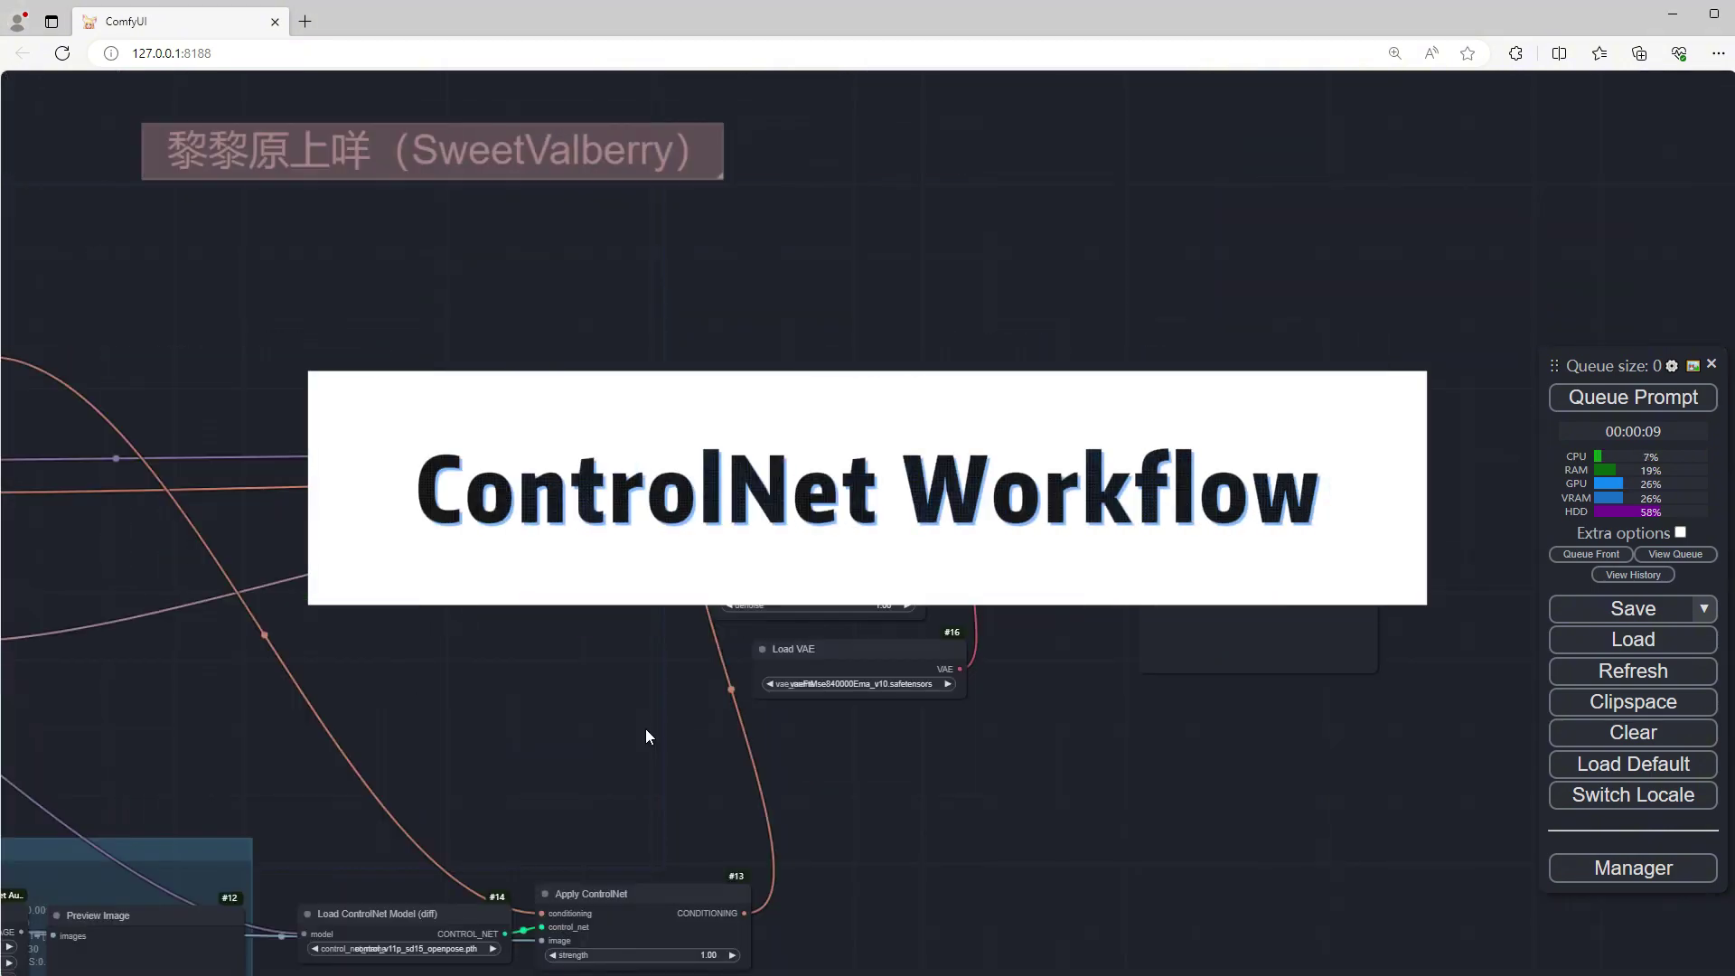
scroll(642, 665, up, 5)
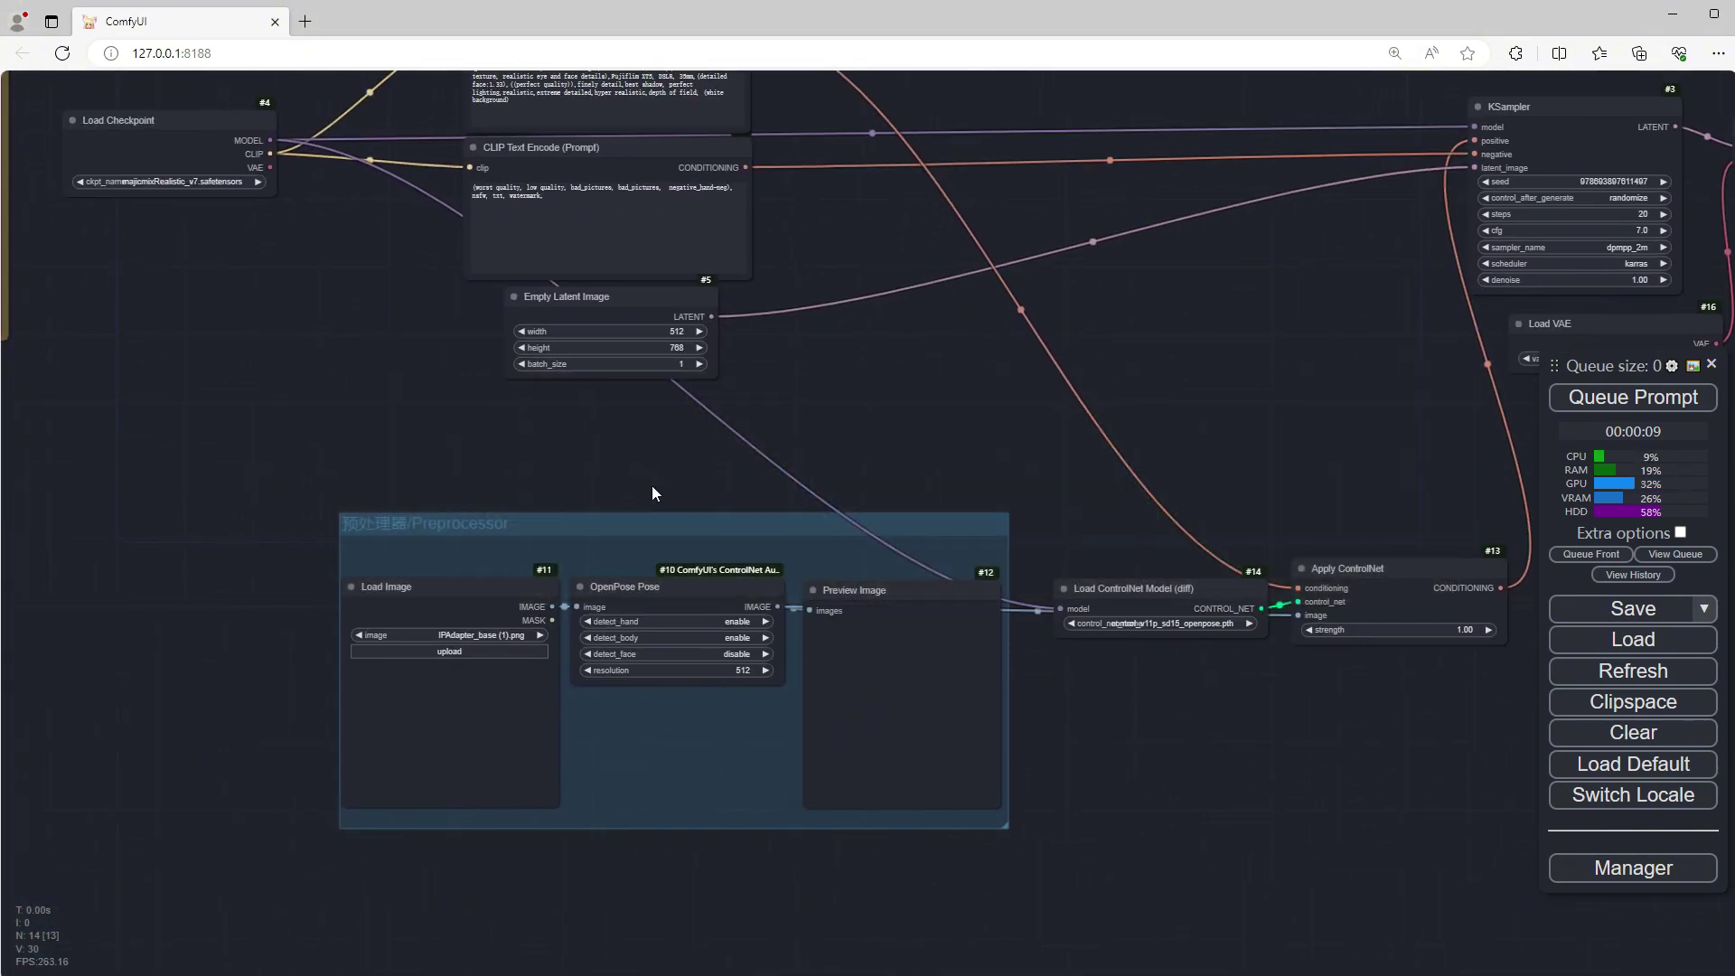
drag(652, 485, 720, 486)
scroll(593, 877, up, 8)
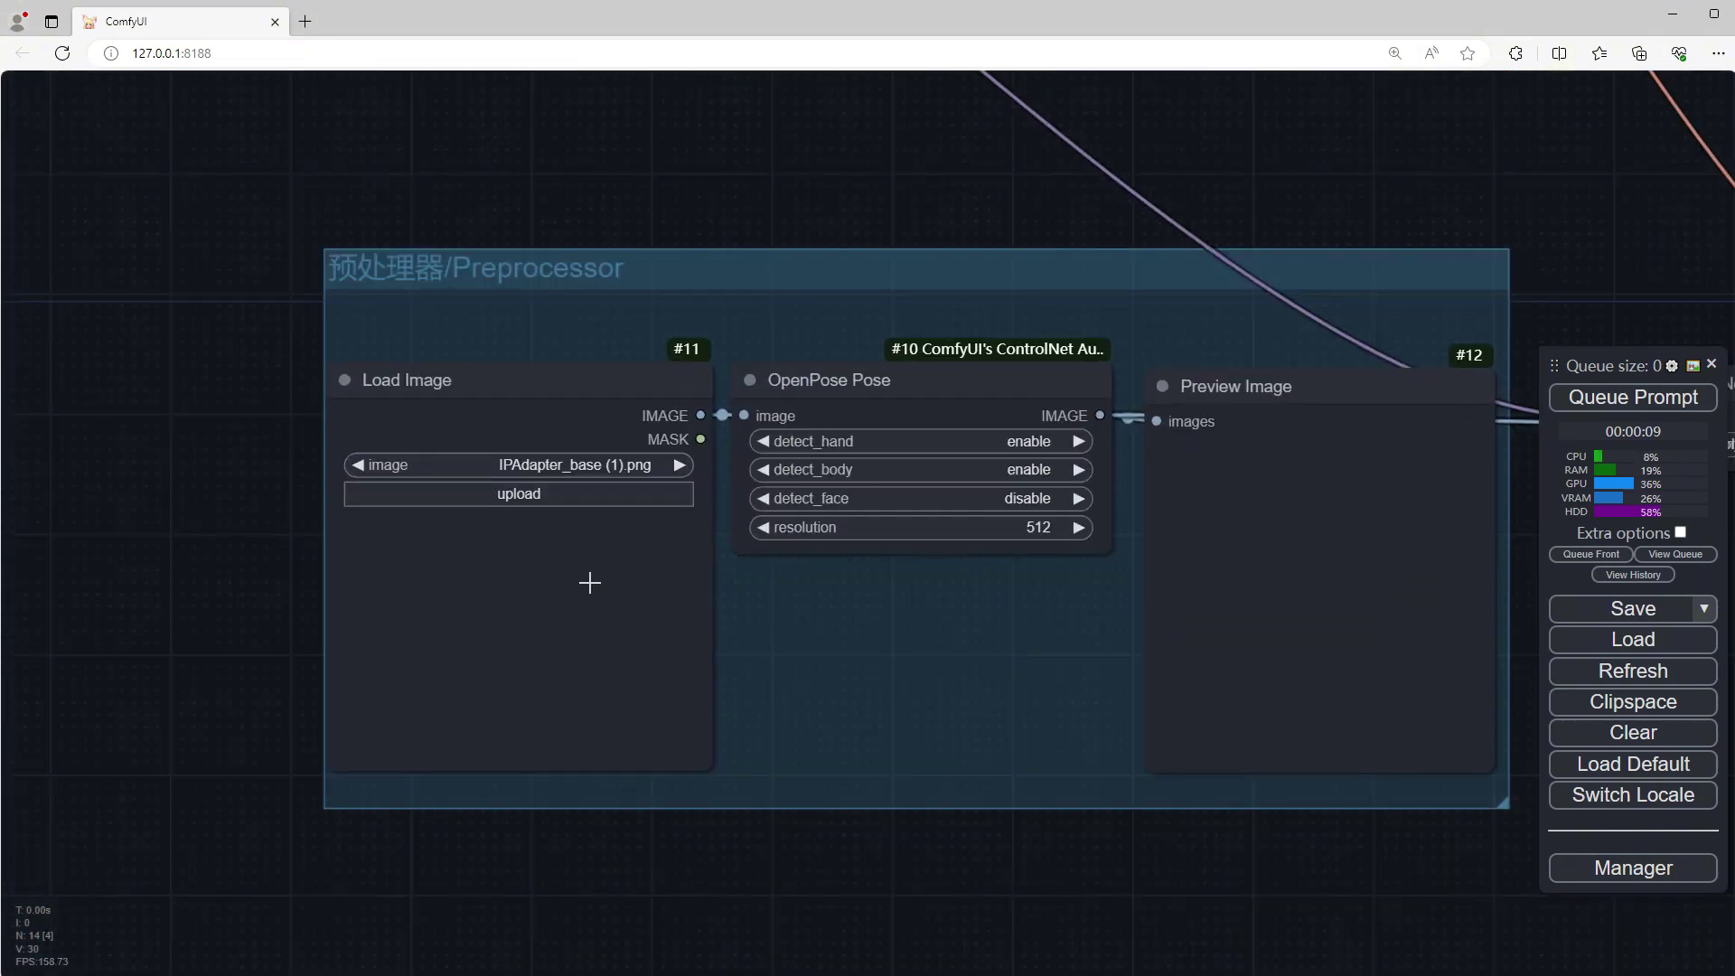
click(538, 499)
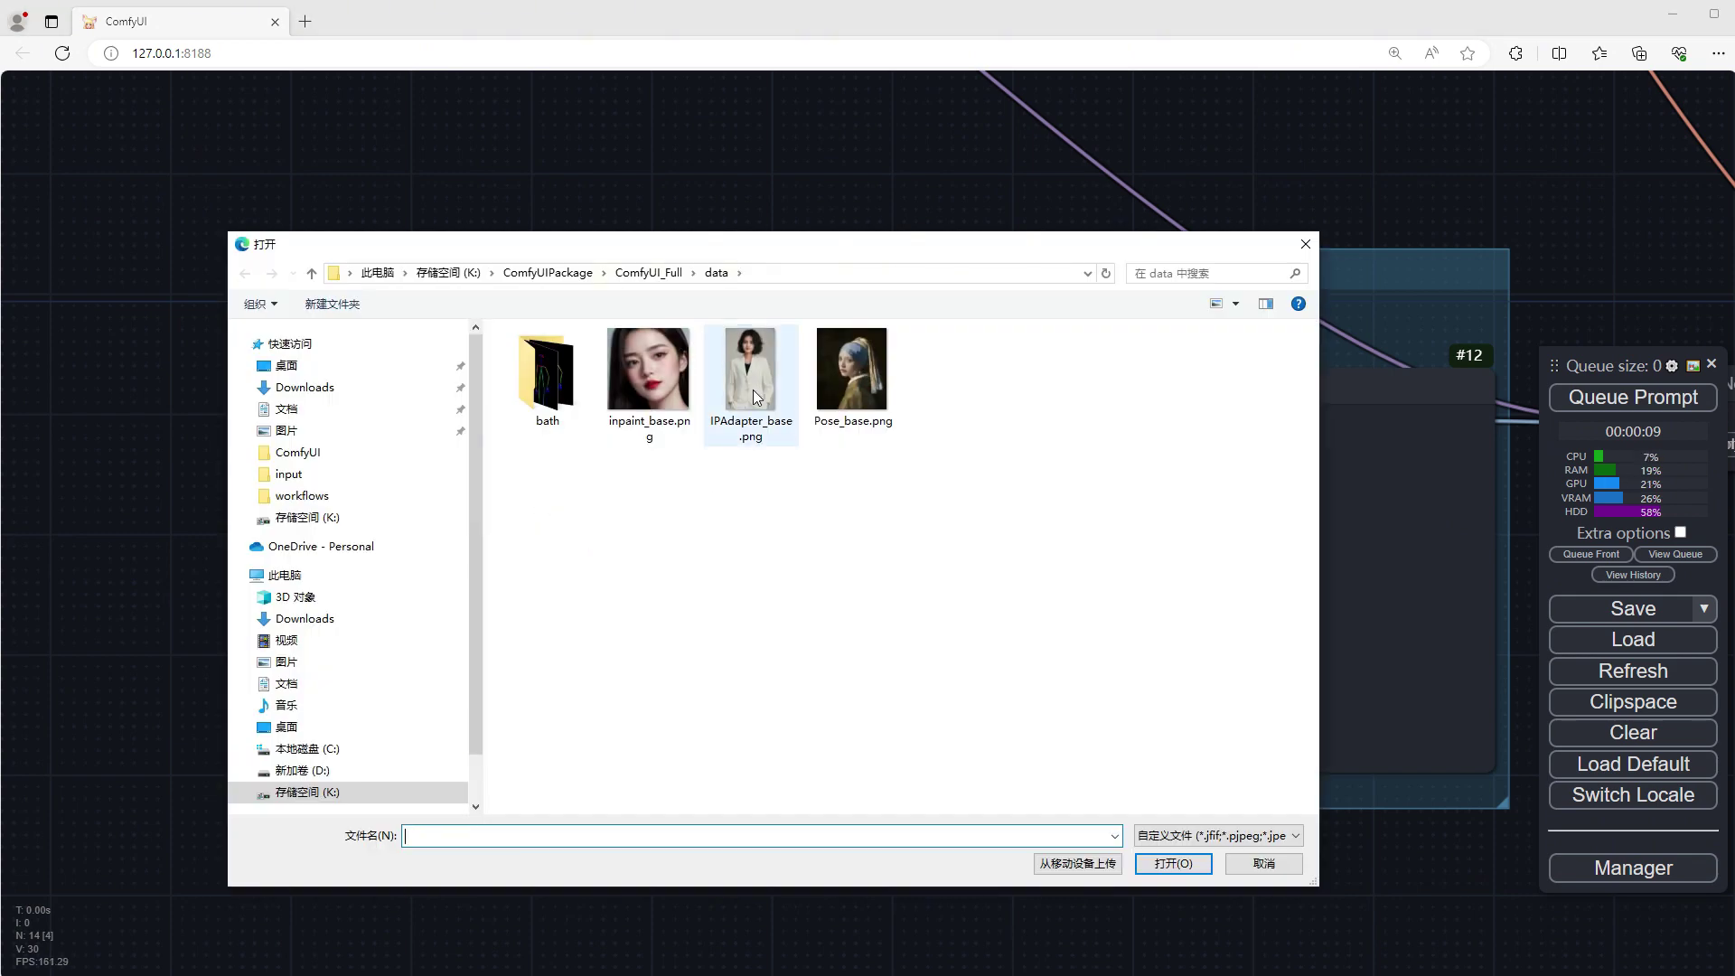
double_click(754, 380)
Step: Generate the ControlNet portrait, producing a woman in a pink sequin dress
scroll(569, 637, down, 6)
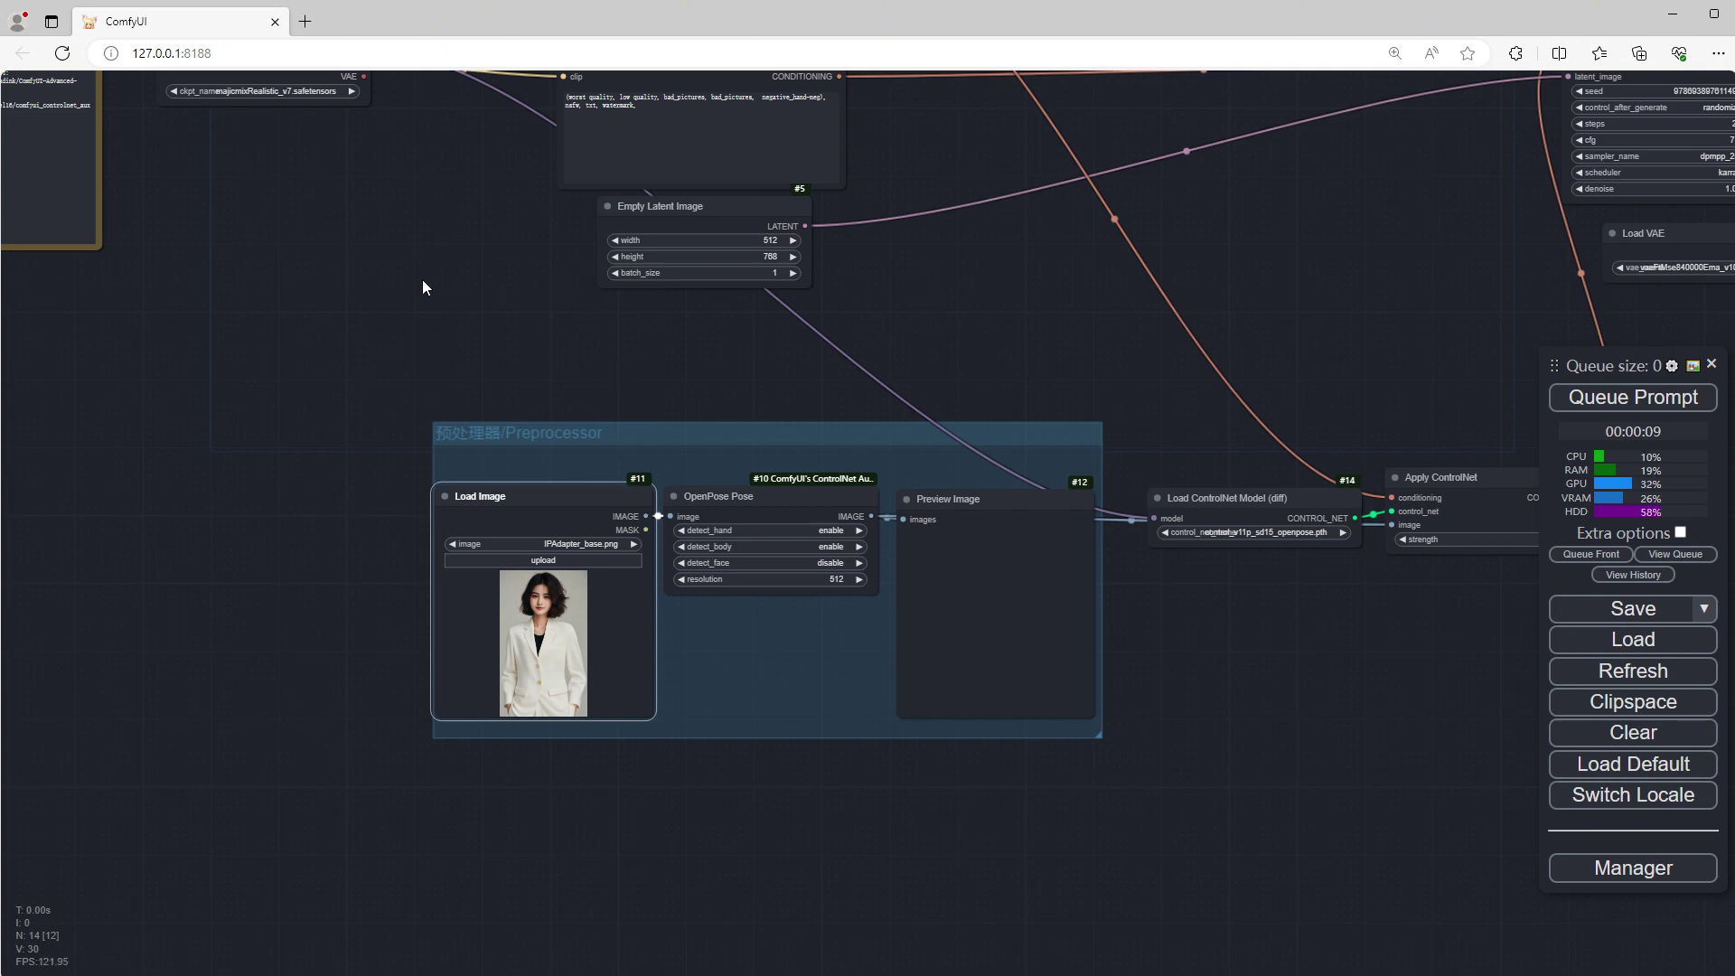
drag(423, 288, 280, 724)
scroll(877, 595, up, 6)
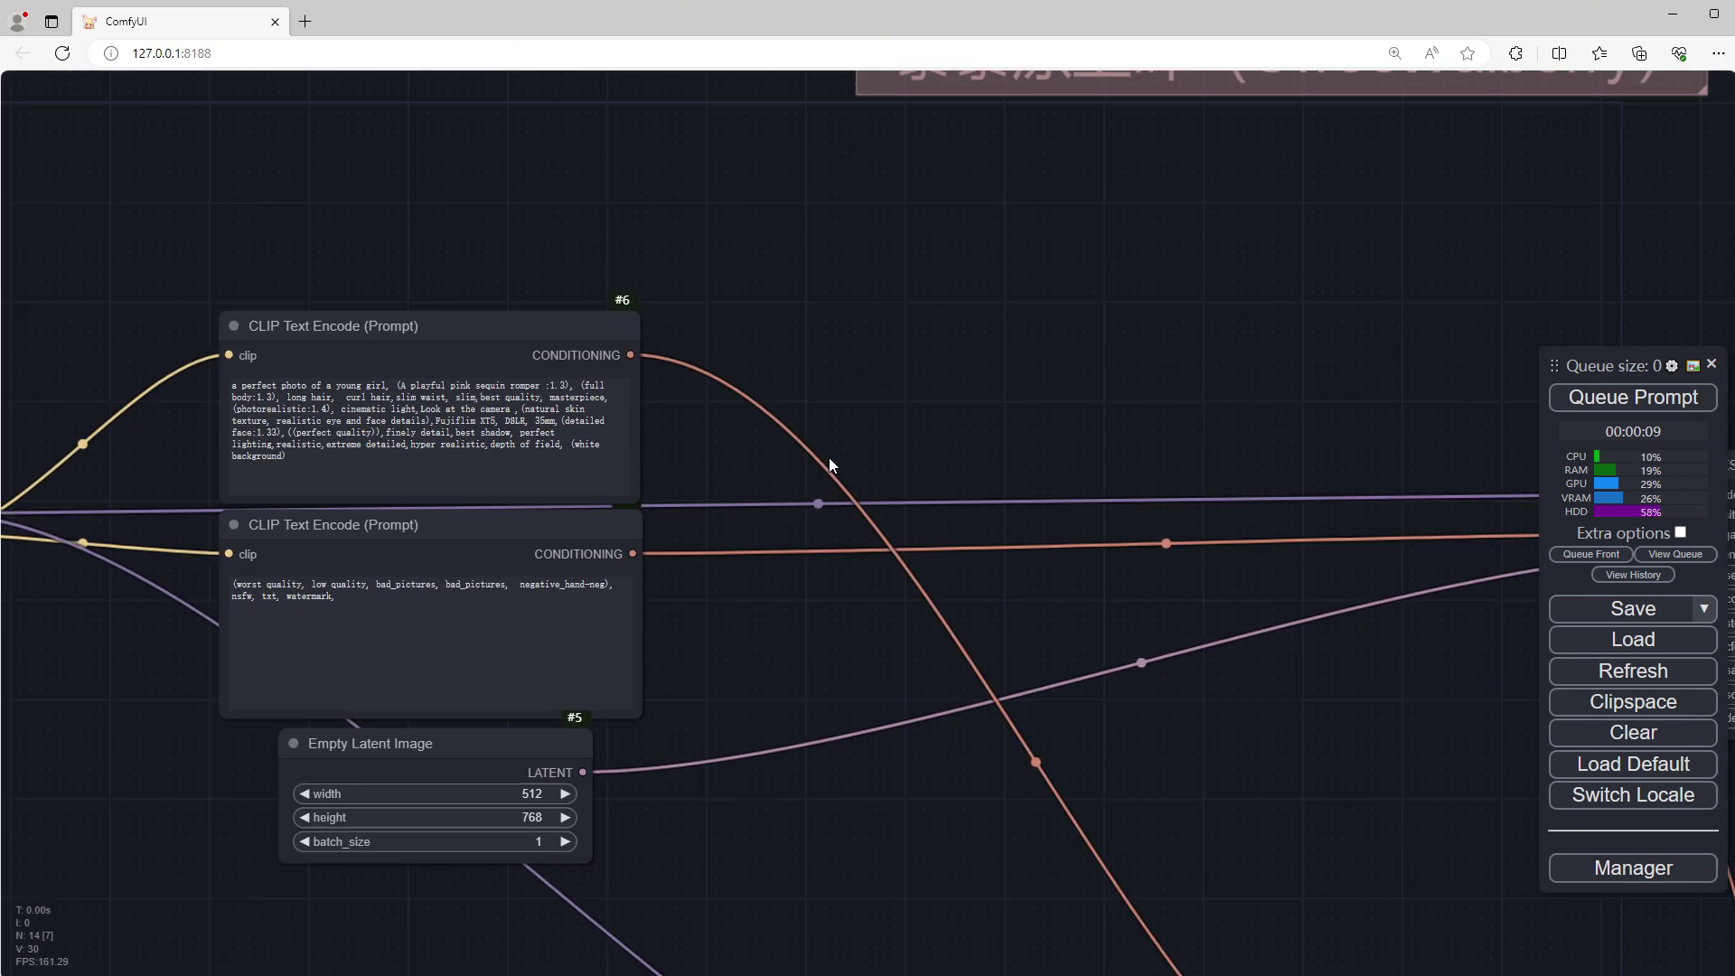
scroll(1167, 726, down, 4)
scroll(1148, 685, up, 1)
drag(1148, 685, 626, 409)
click(1633, 397)
scroll(1296, 632, down, 8)
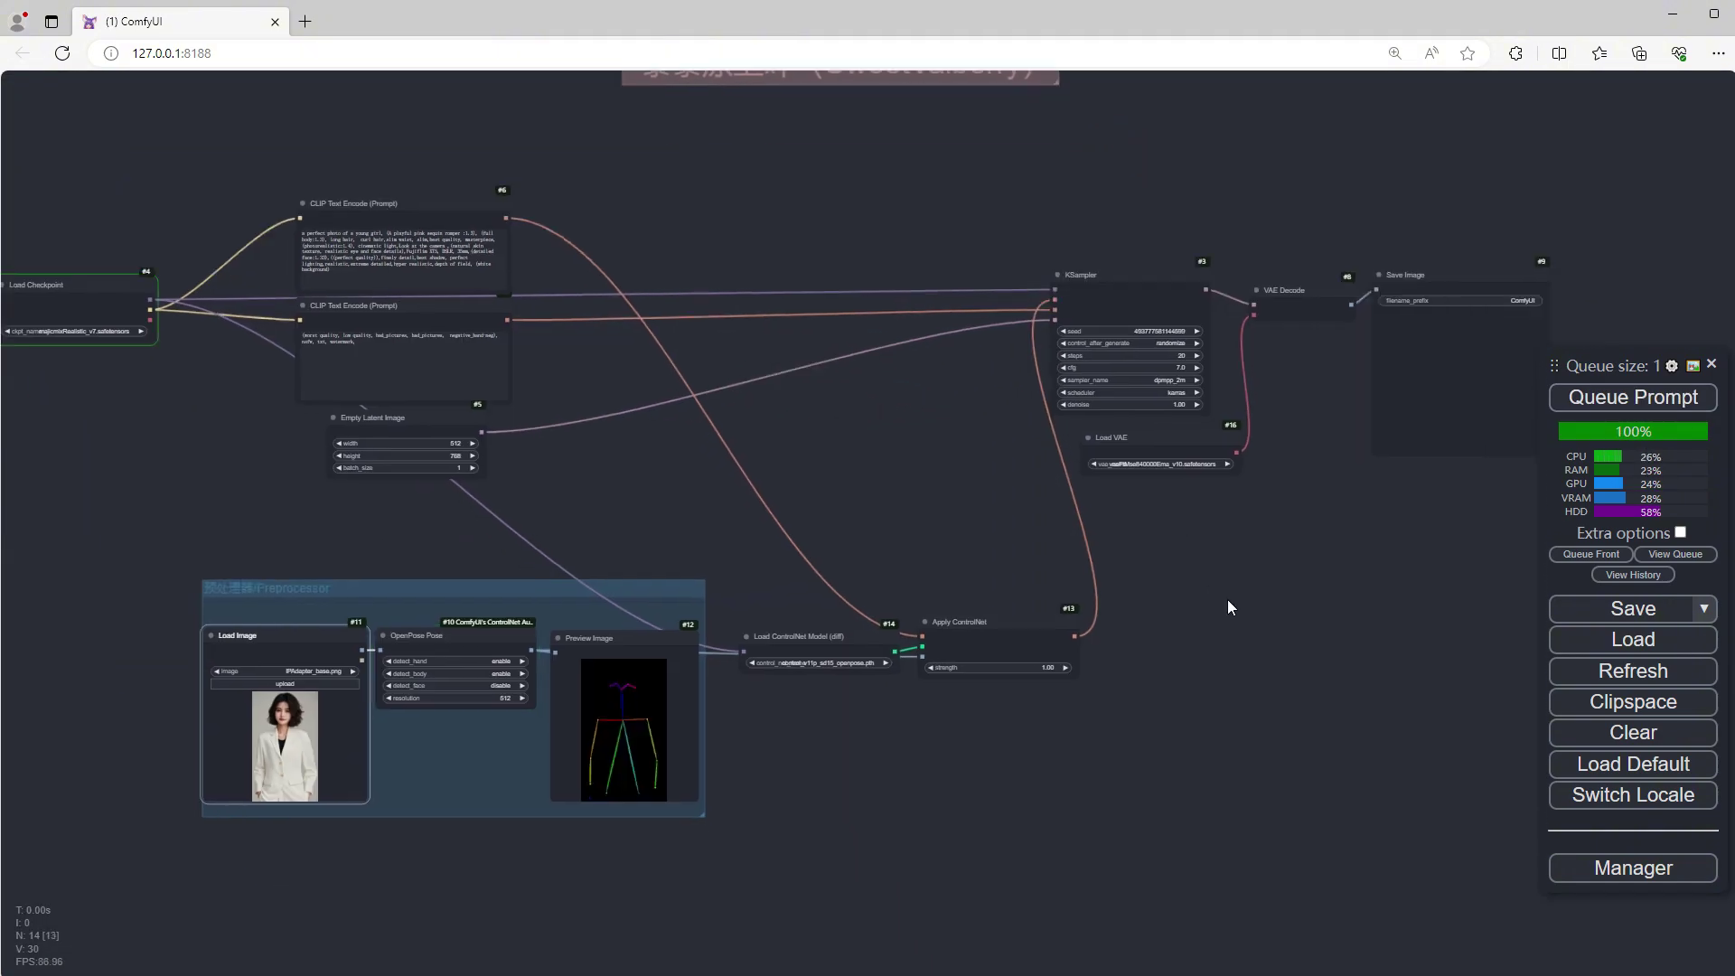
scroll(1419, 374, up, 12)
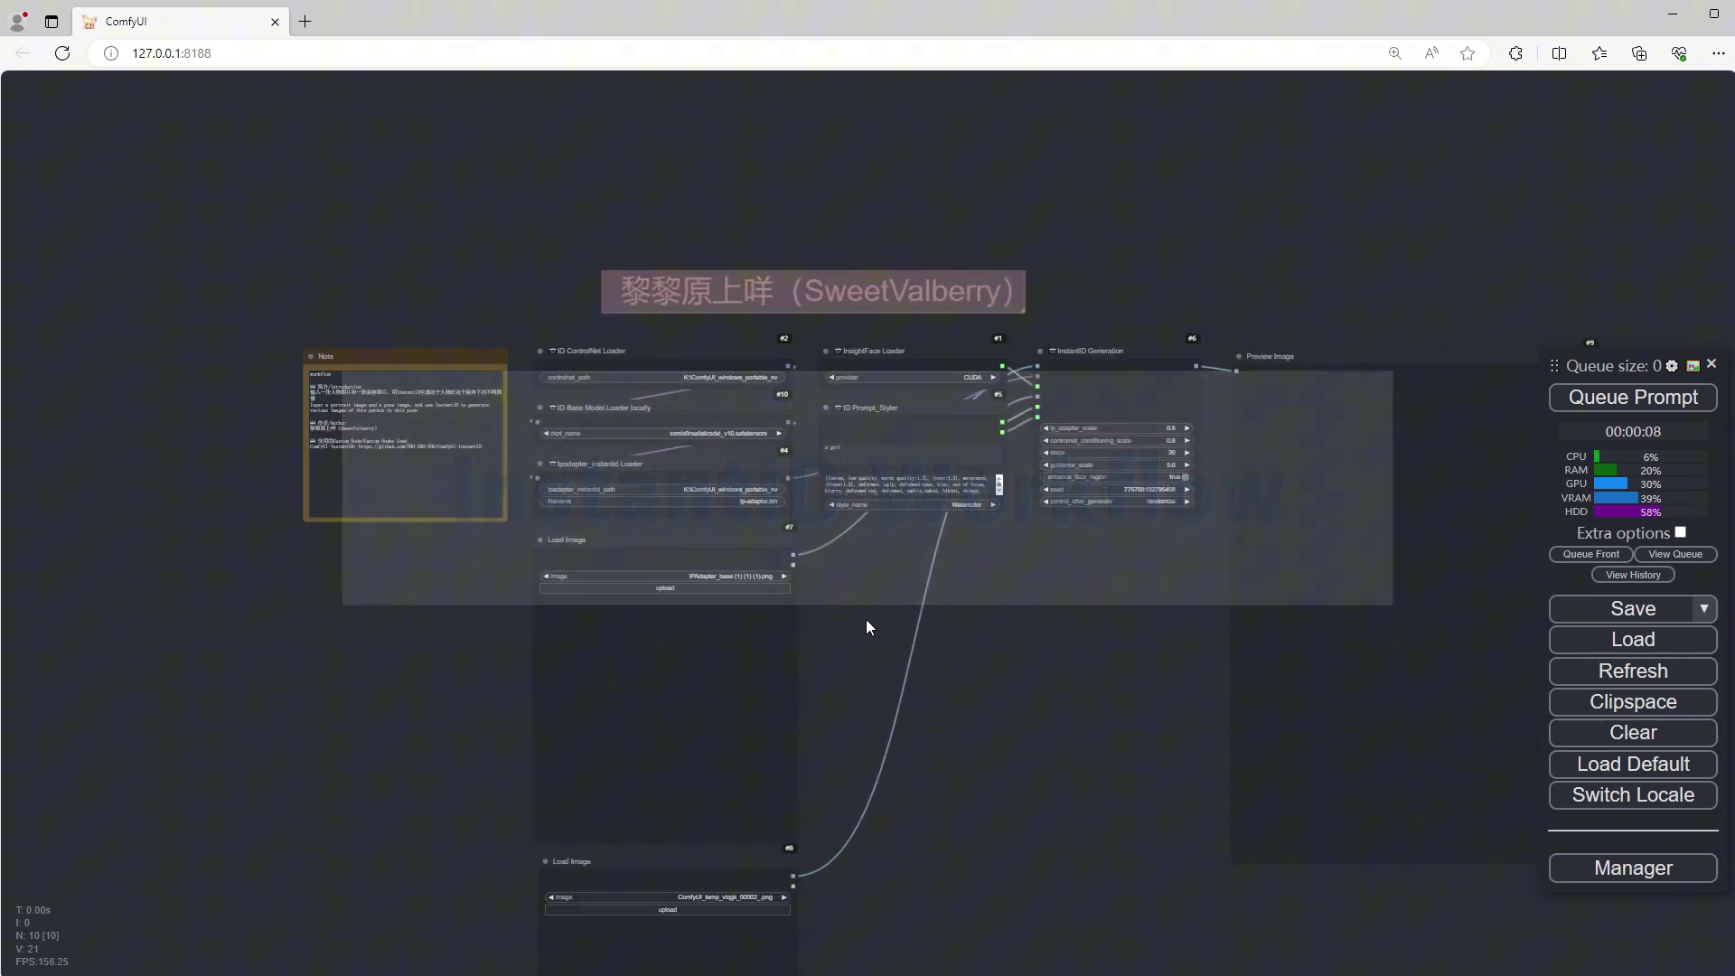
Step: Load IPAdapter_base.png as the face image and Pose_base.png as the pose image
scroll(866, 620, up, 3)
drag(866, 620, 797, 399)
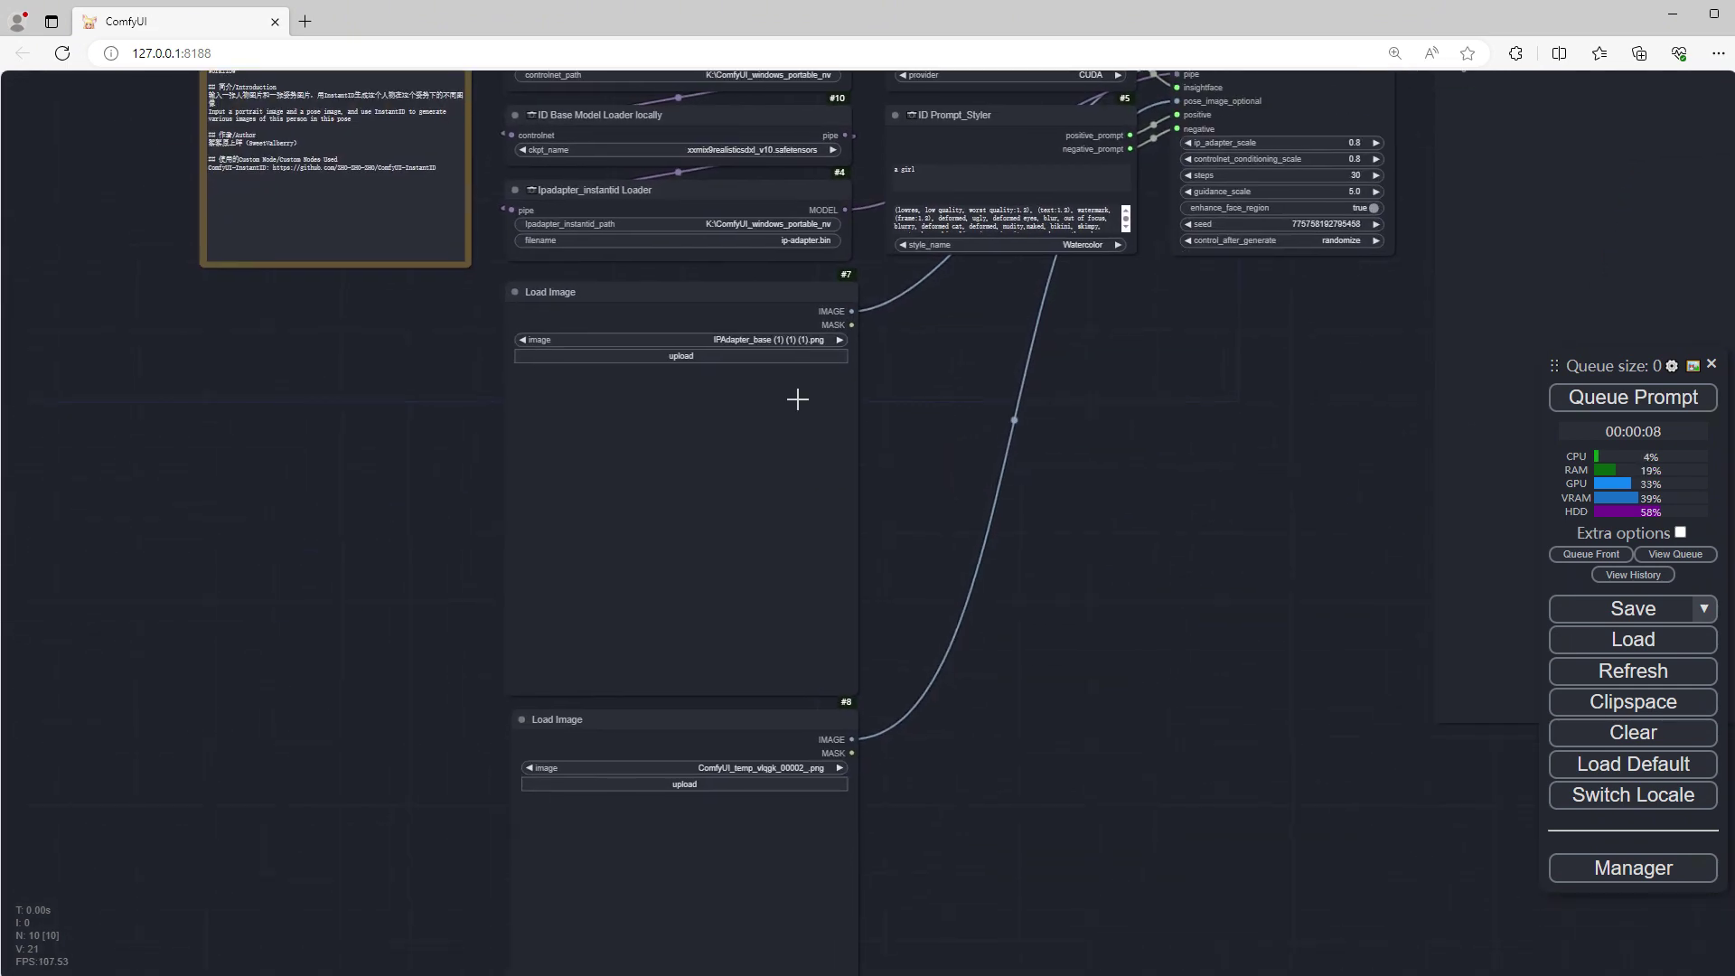
click(748, 358)
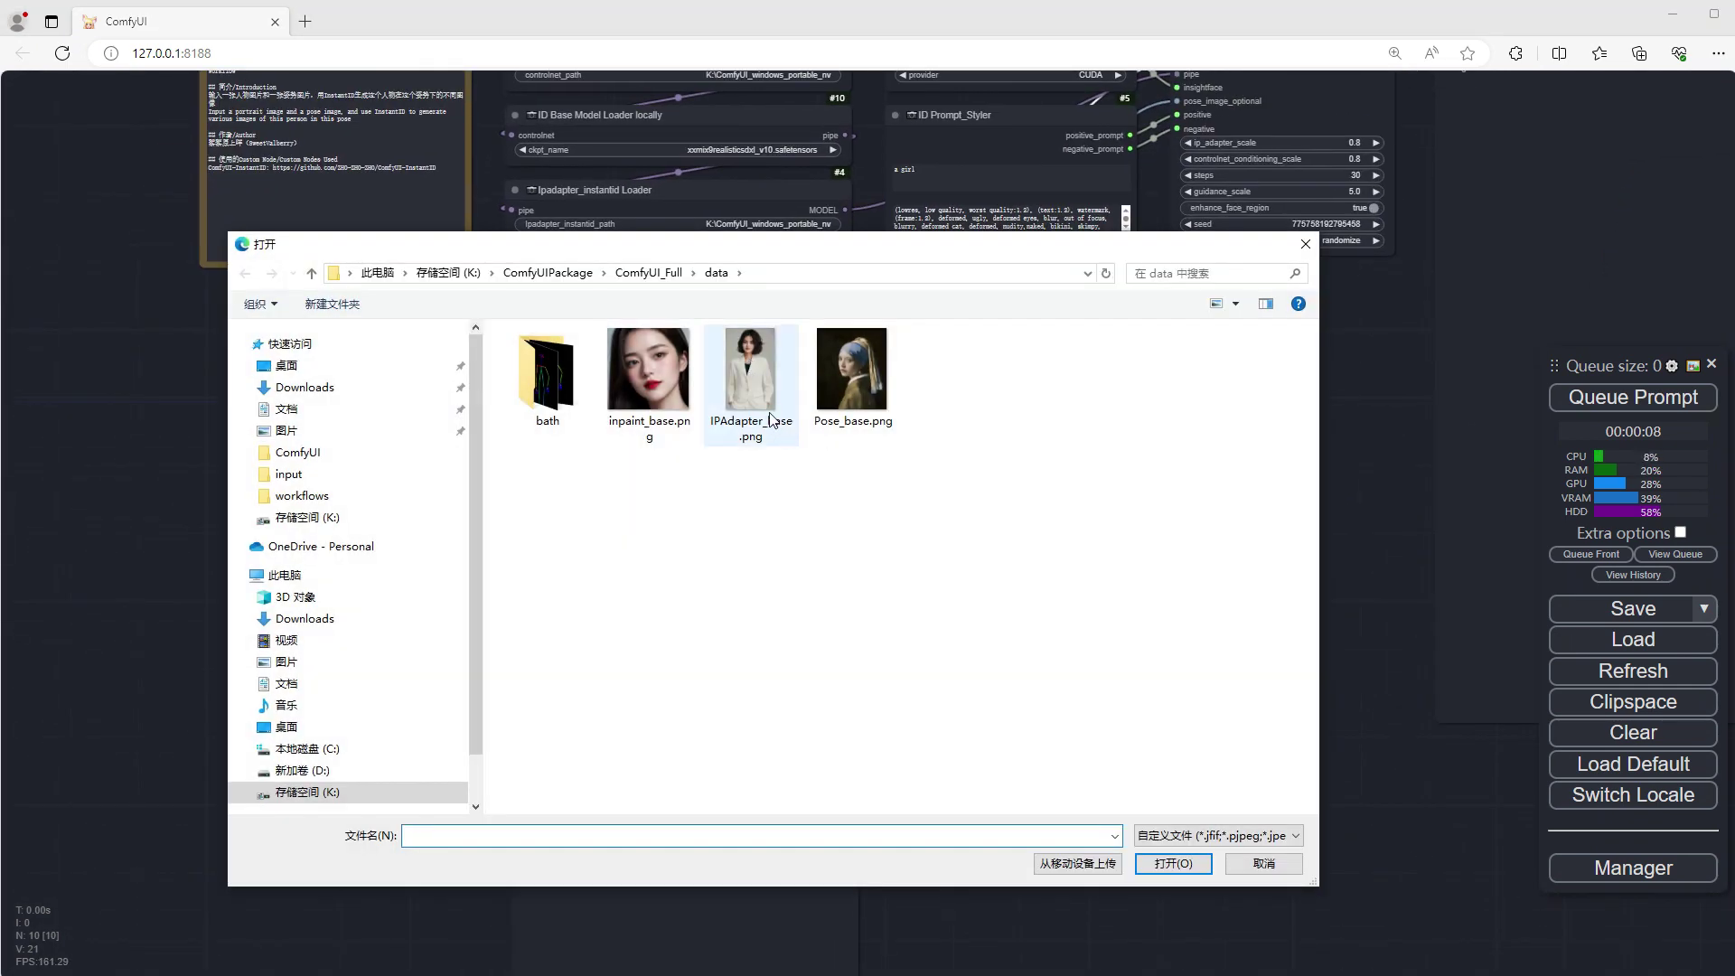
double_click(763, 404)
drag(1108, 699, 1095, 500)
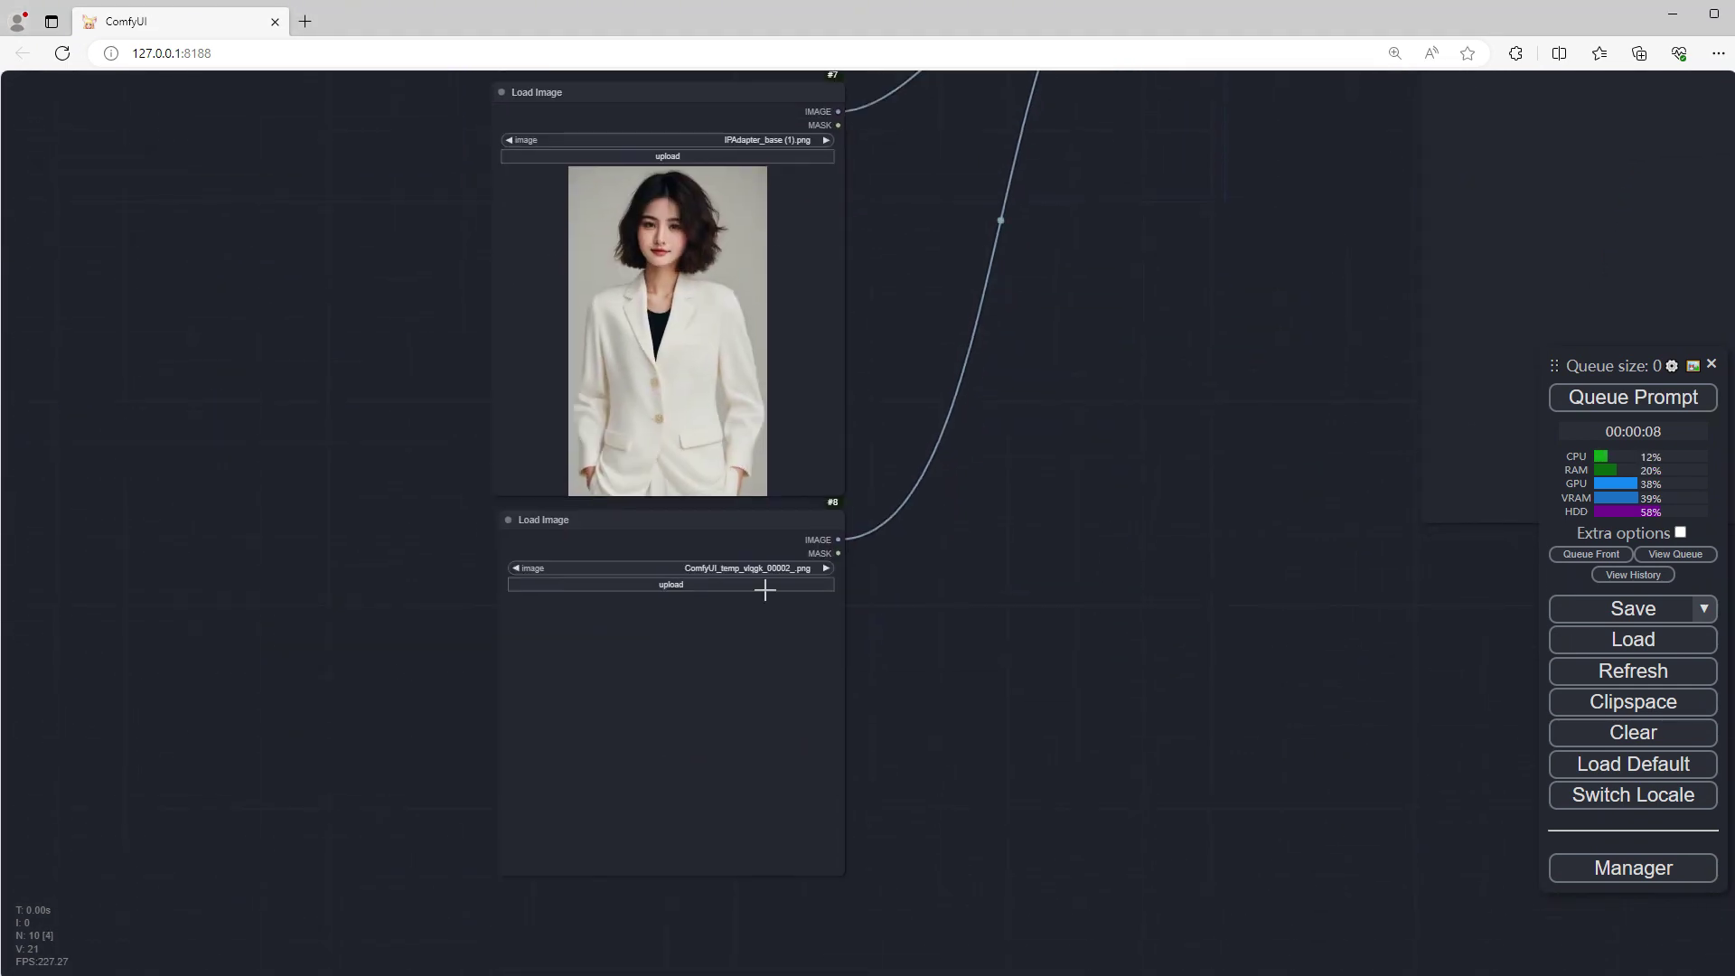
click(701, 587)
double_click(845, 381)
Step: View the resulting watercolor portrait with a lavender feathered headpiece alongside its inputs
drag(1074, 393, 939, 832)
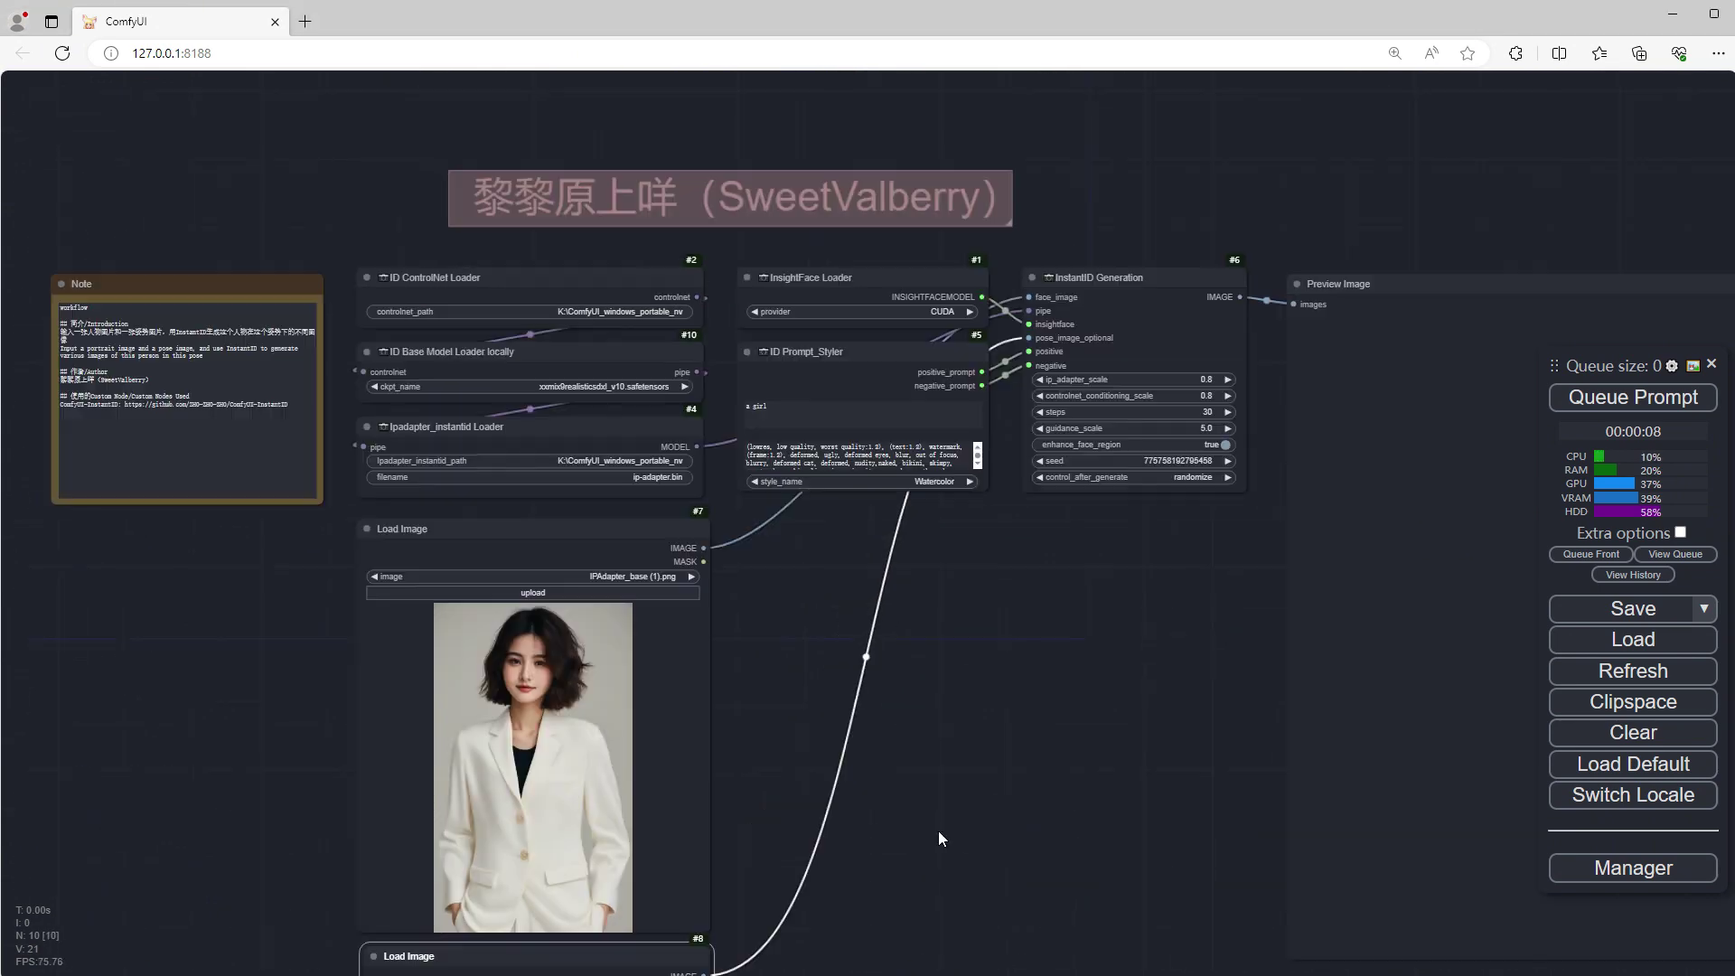
scroll(913, 714, up, 4)
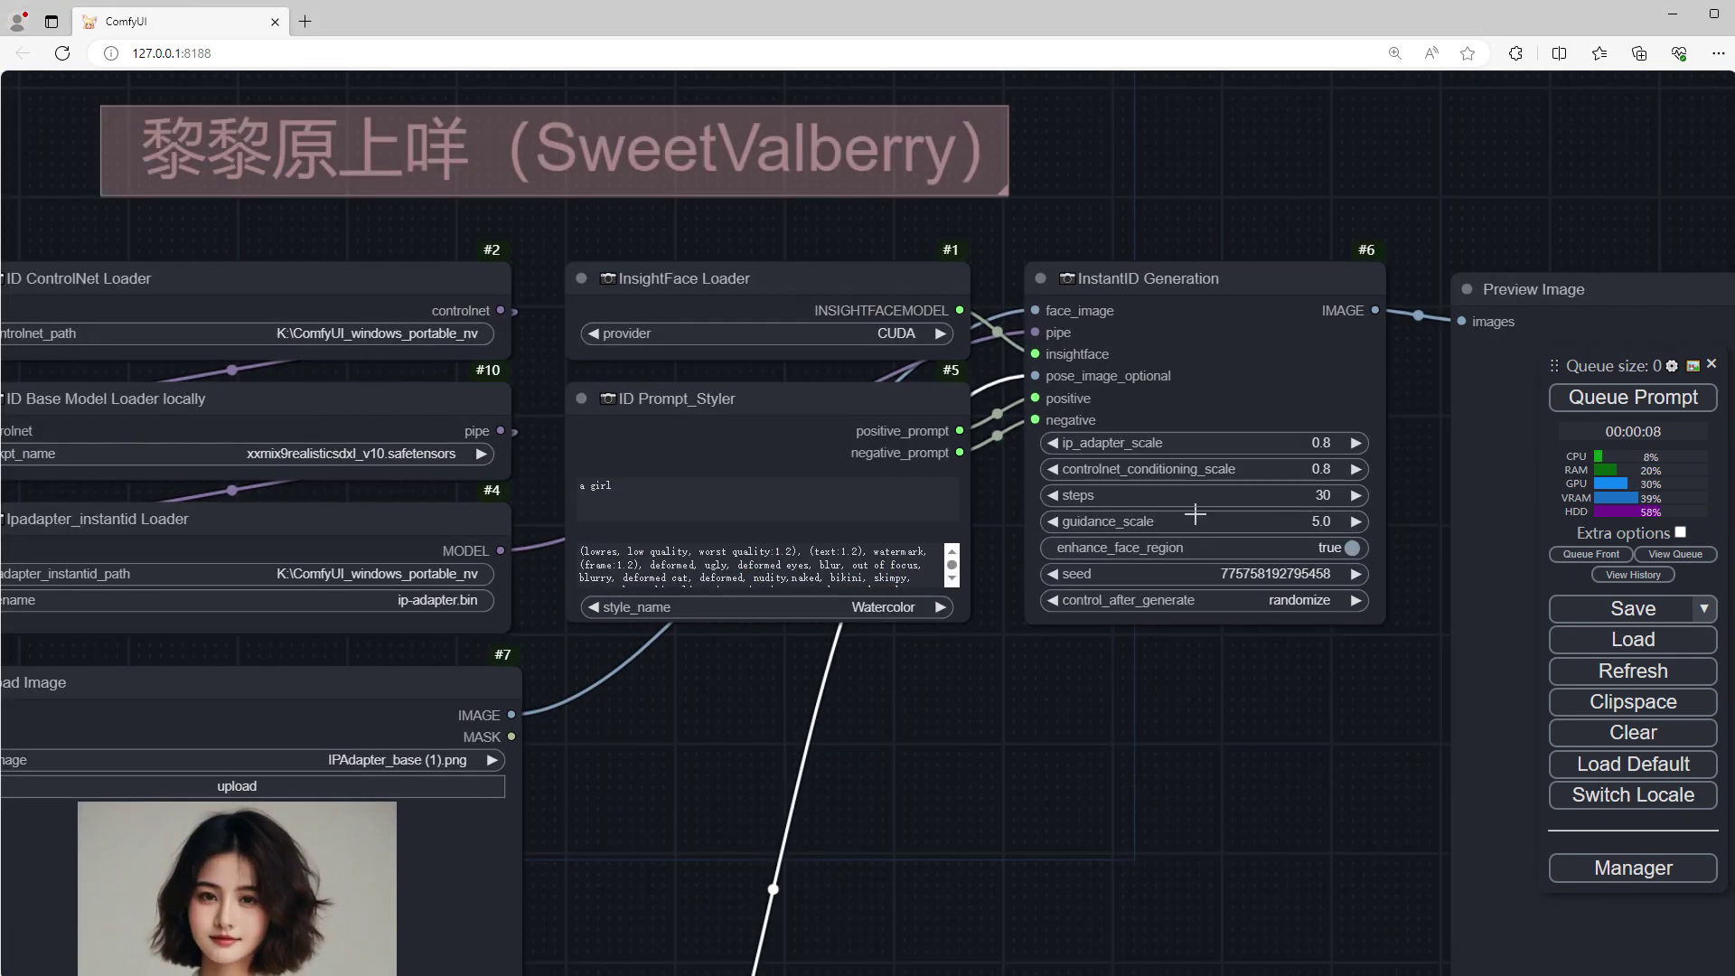
scroll(1131, 767, down, 6)
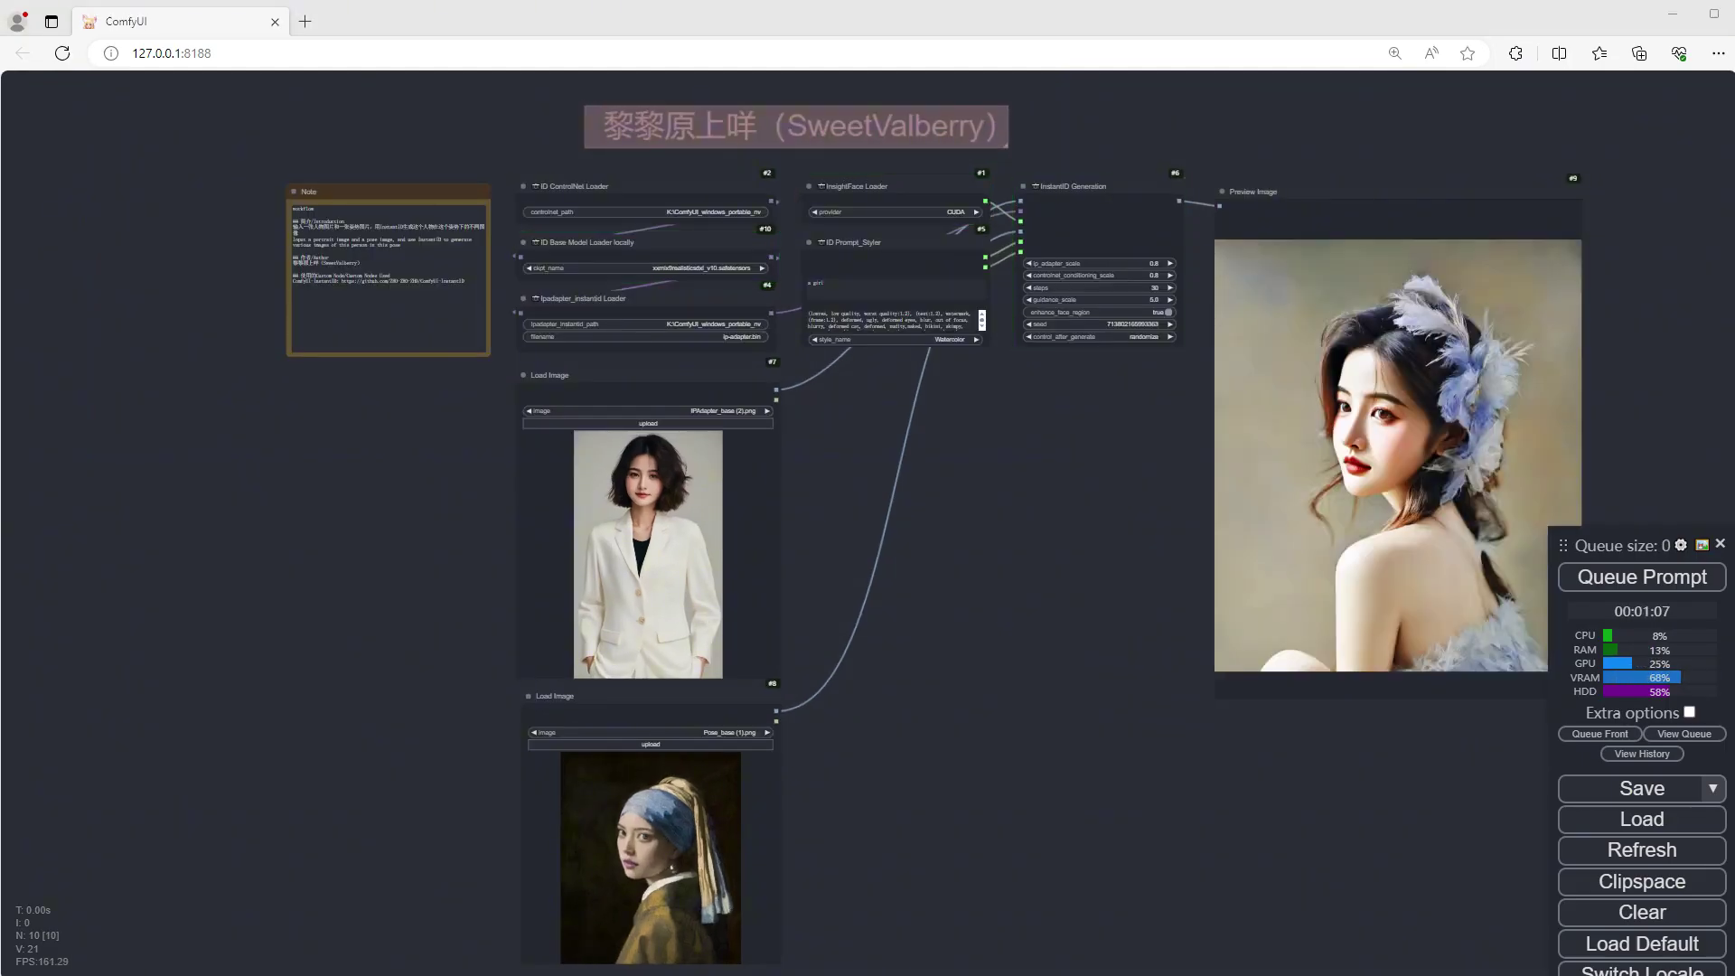
scroll(1060, 631, up, 2)
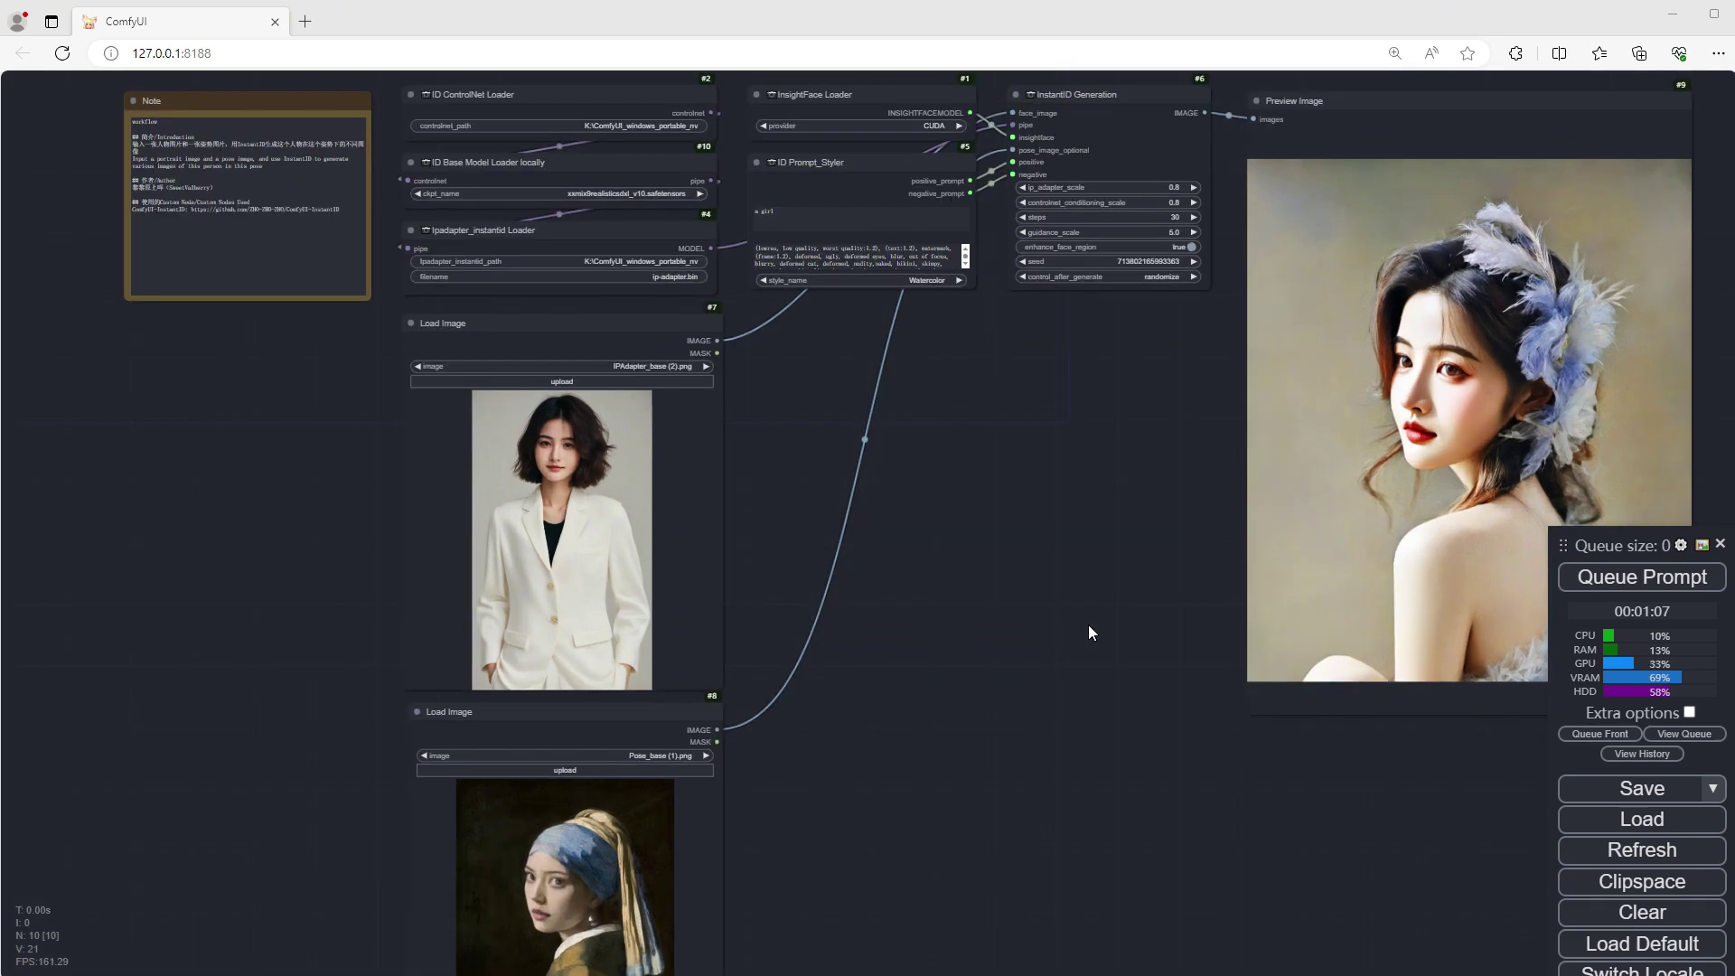
drag(1090, 625, 777, 681)
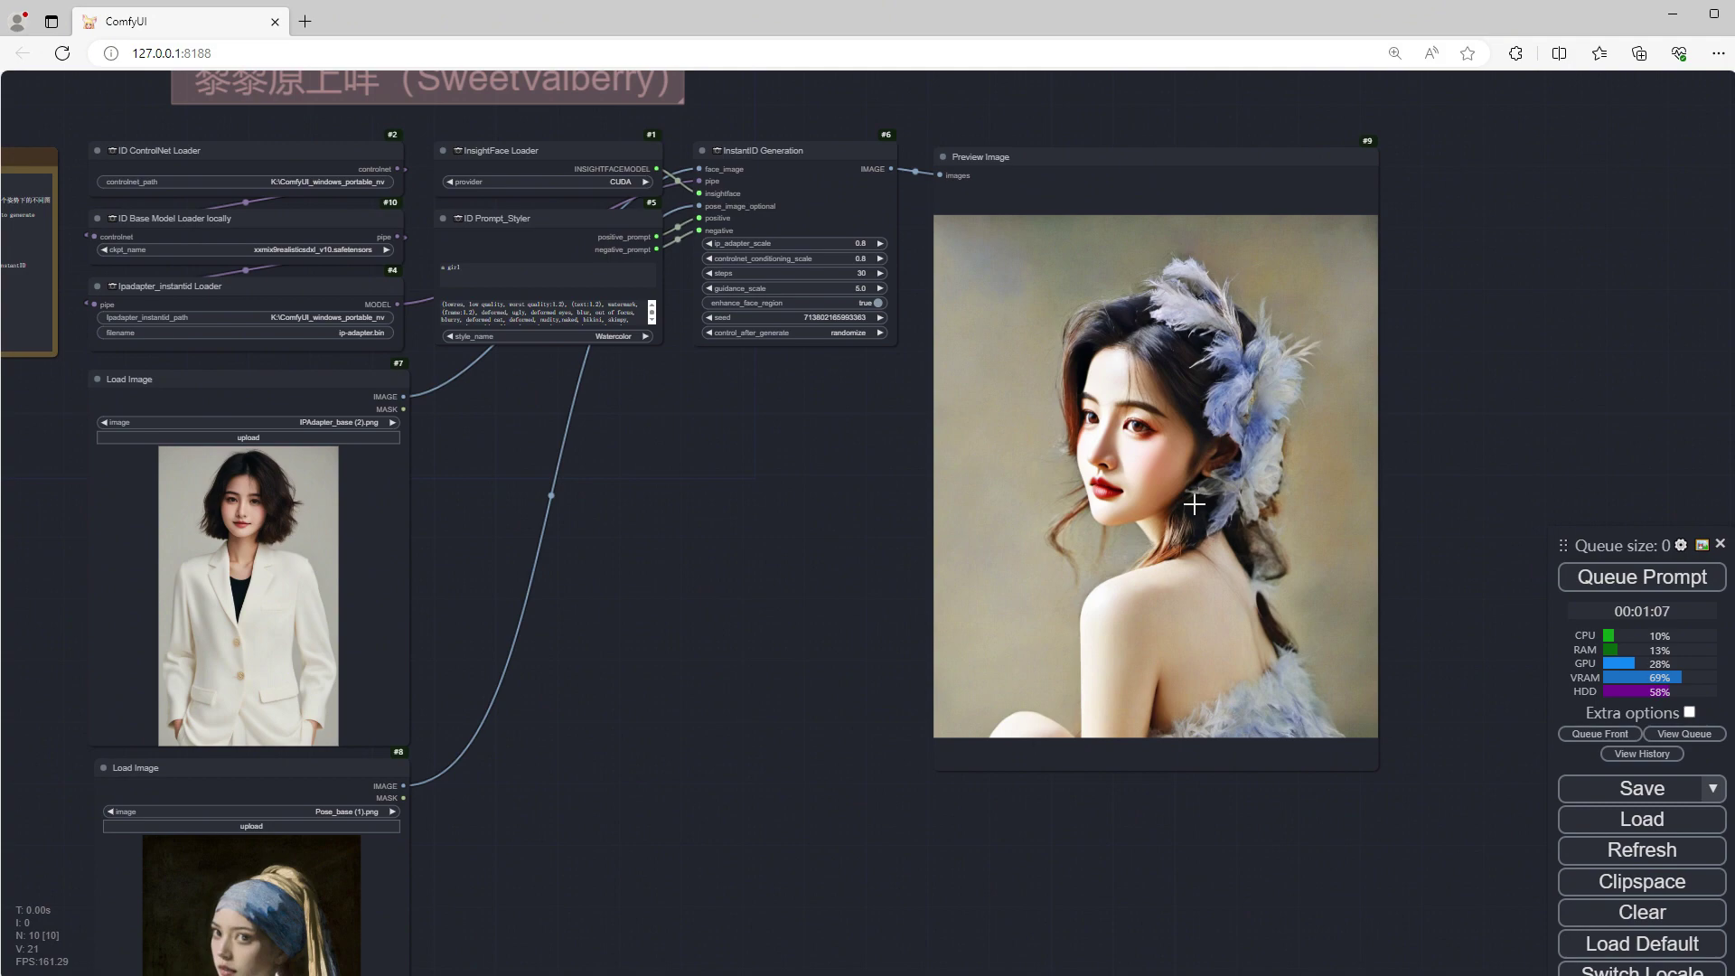
Step: Switch ckpt_name to xxmix9realisticsdxl_v10.safetensors and view the smiling short-haired portrait with pearl earrings
scroll(1194, 505, up, 3)
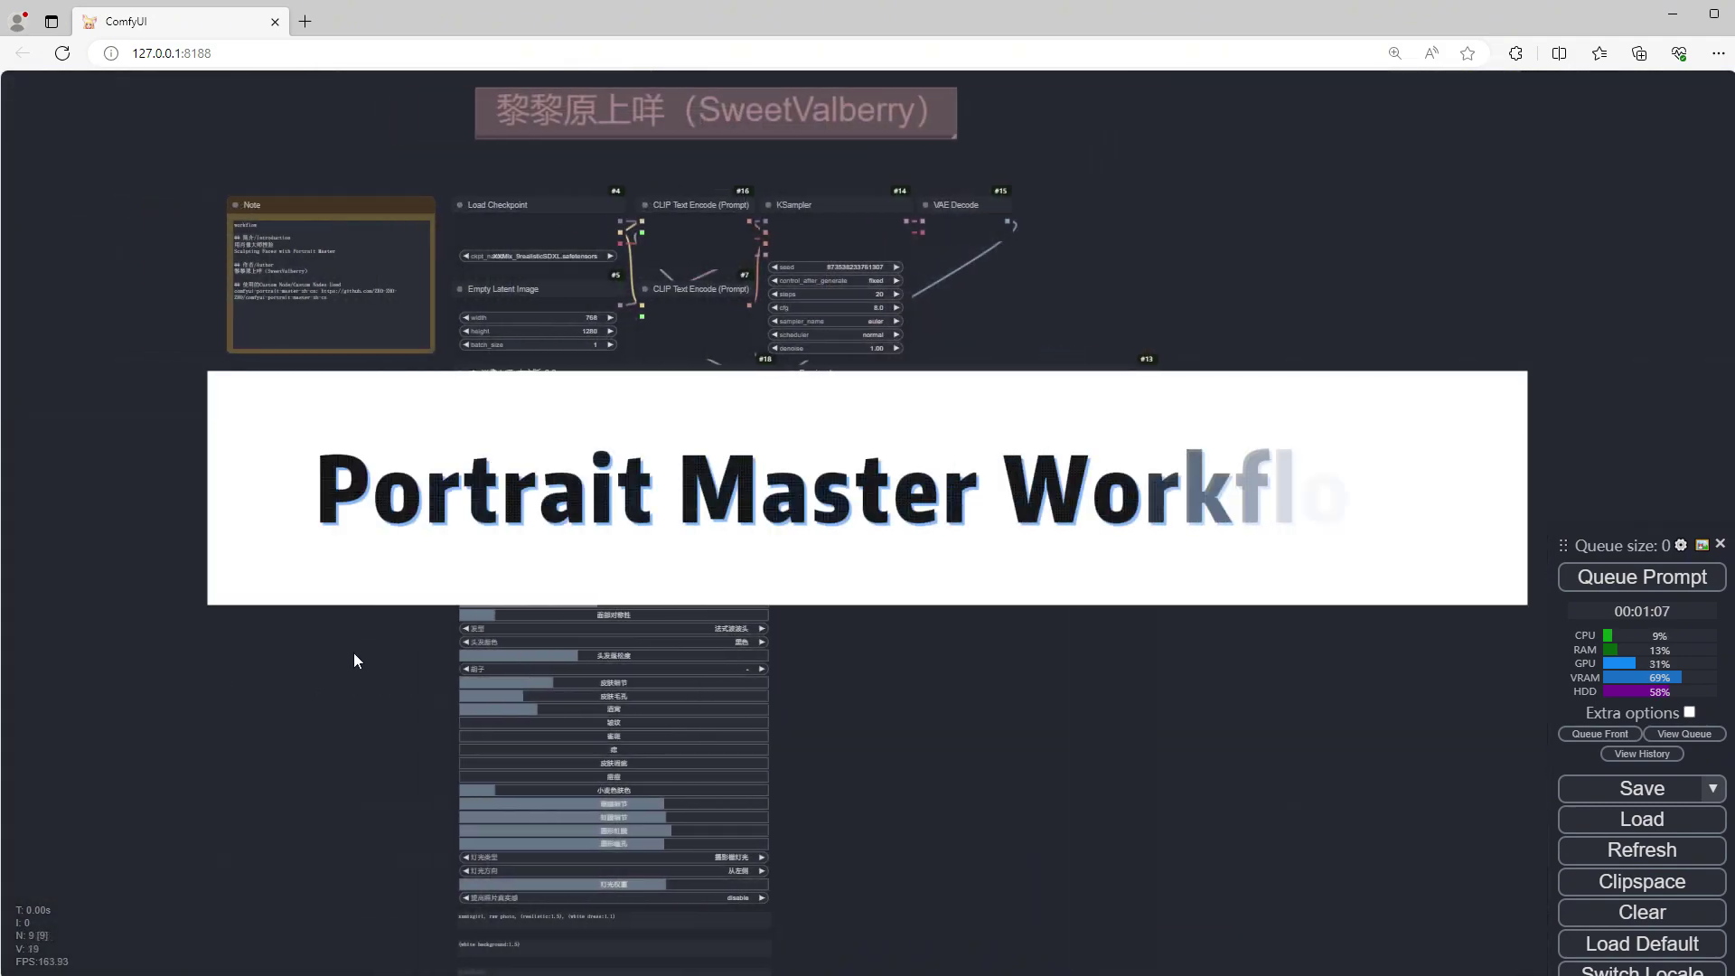
scroll(256, 217, up, 6)
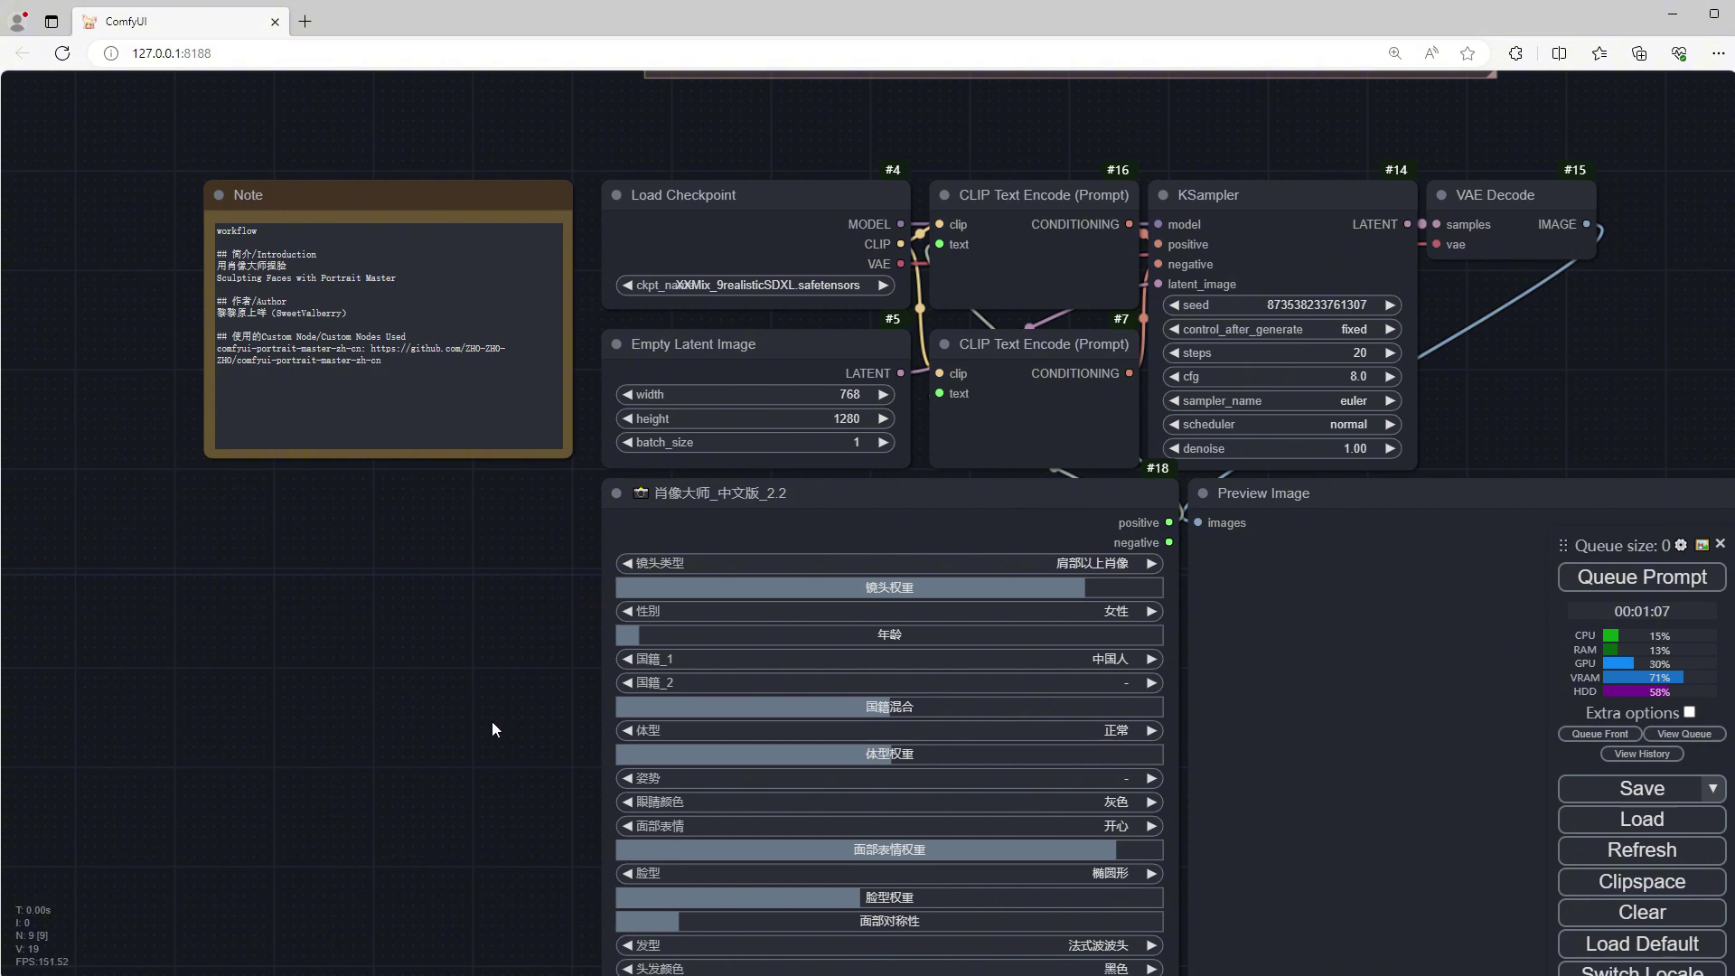
scroll(492, 729, down, 1)
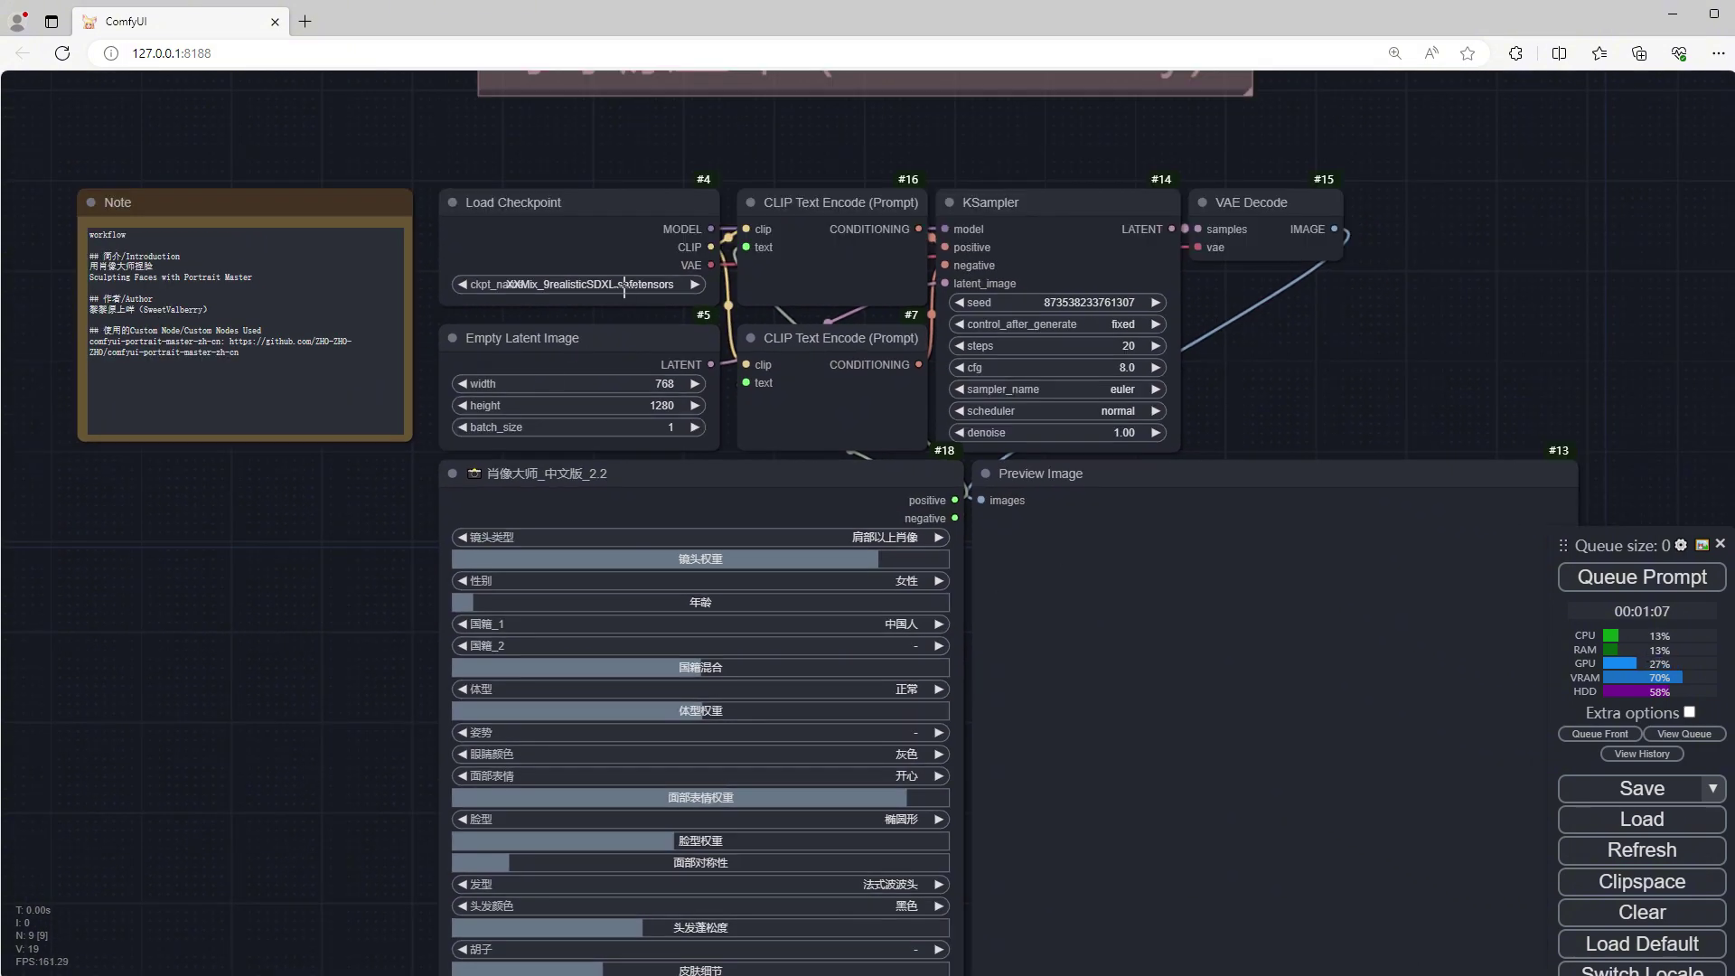
click(624, 285)
click(1701, 587)
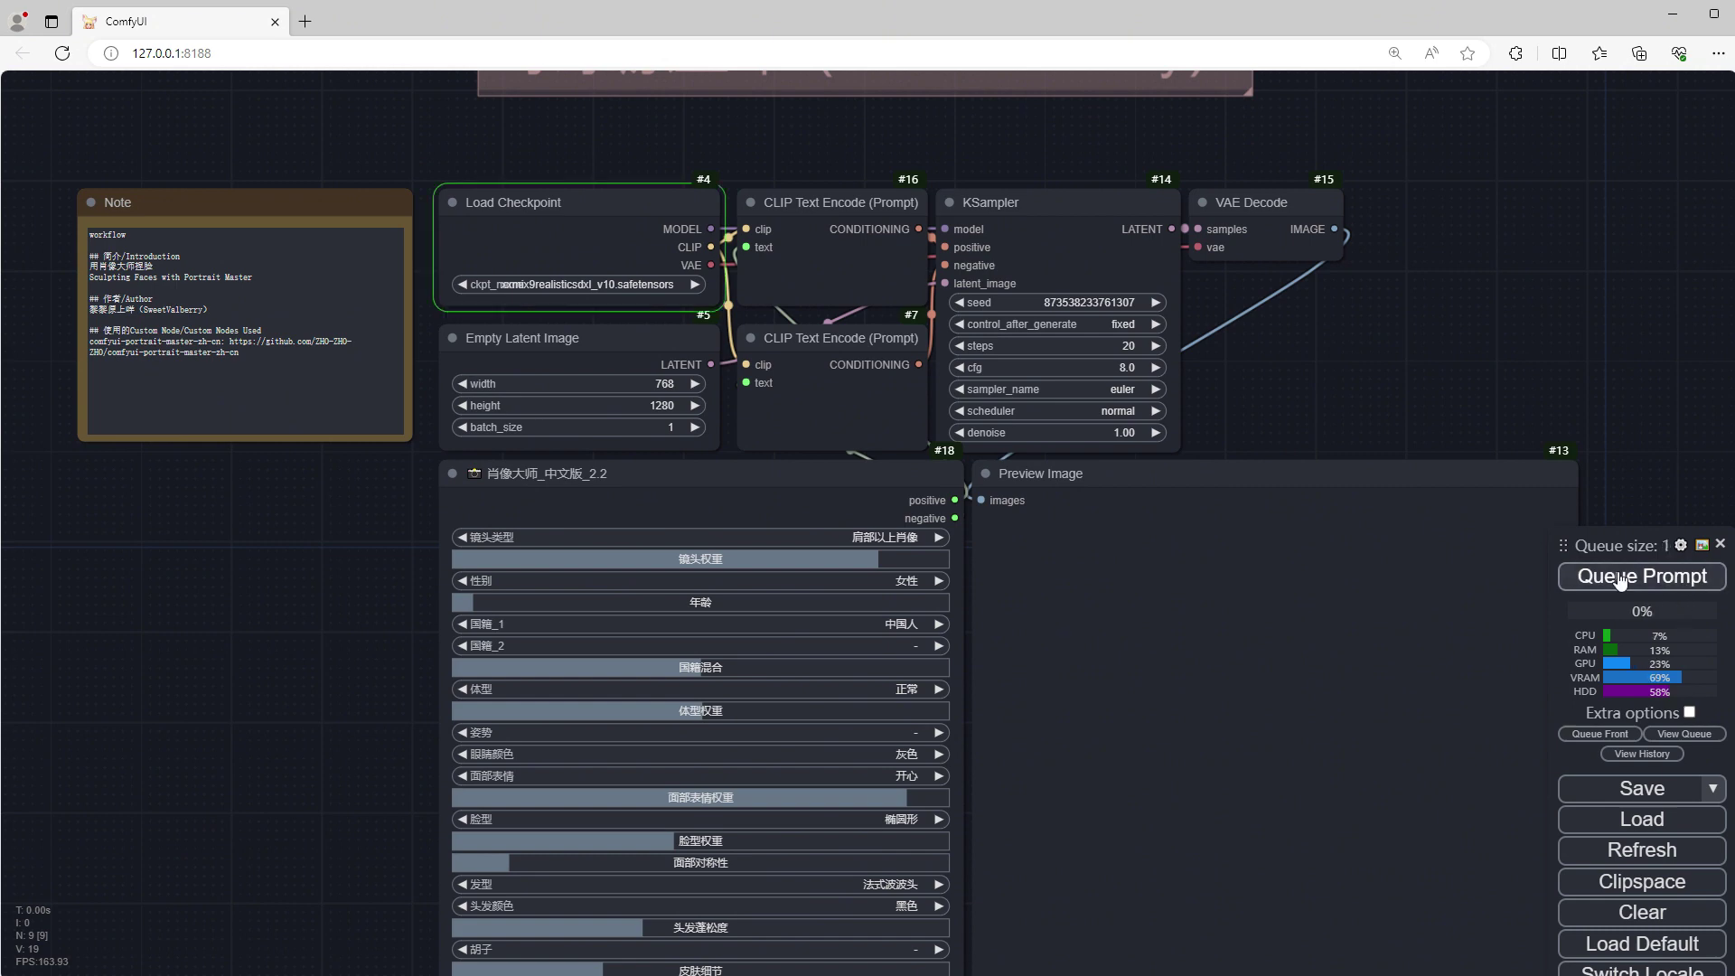
scroll(203, 719, down, 3)
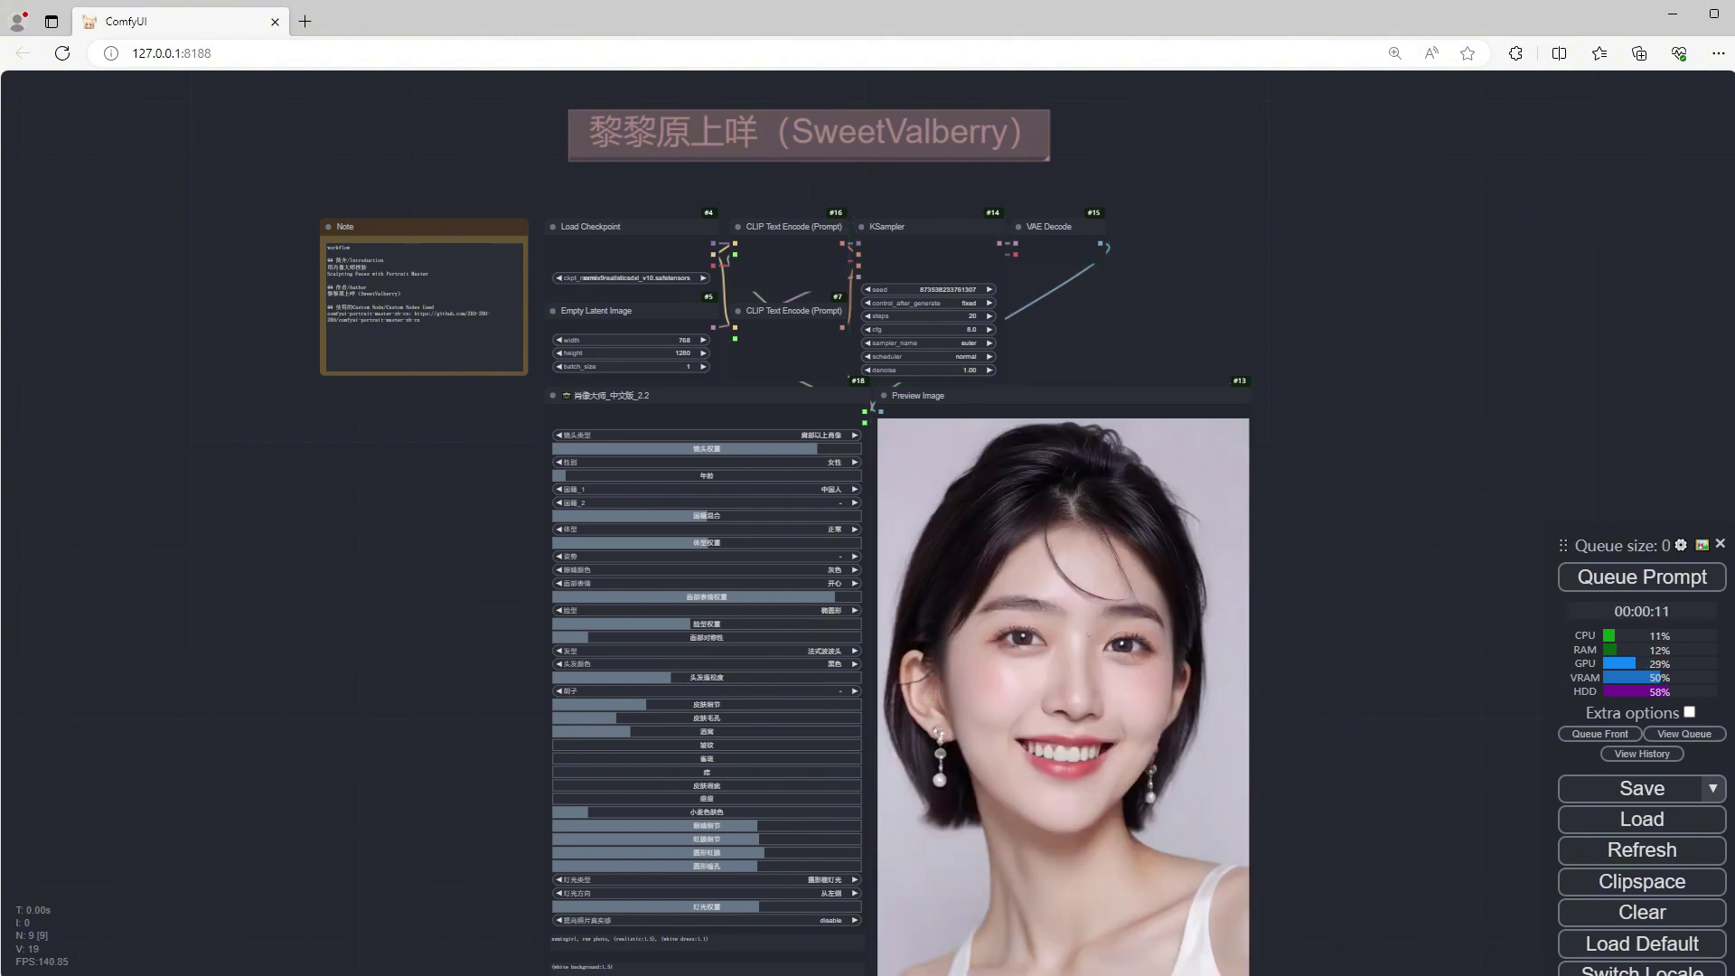
drag(1451, 786, 1448, 762)
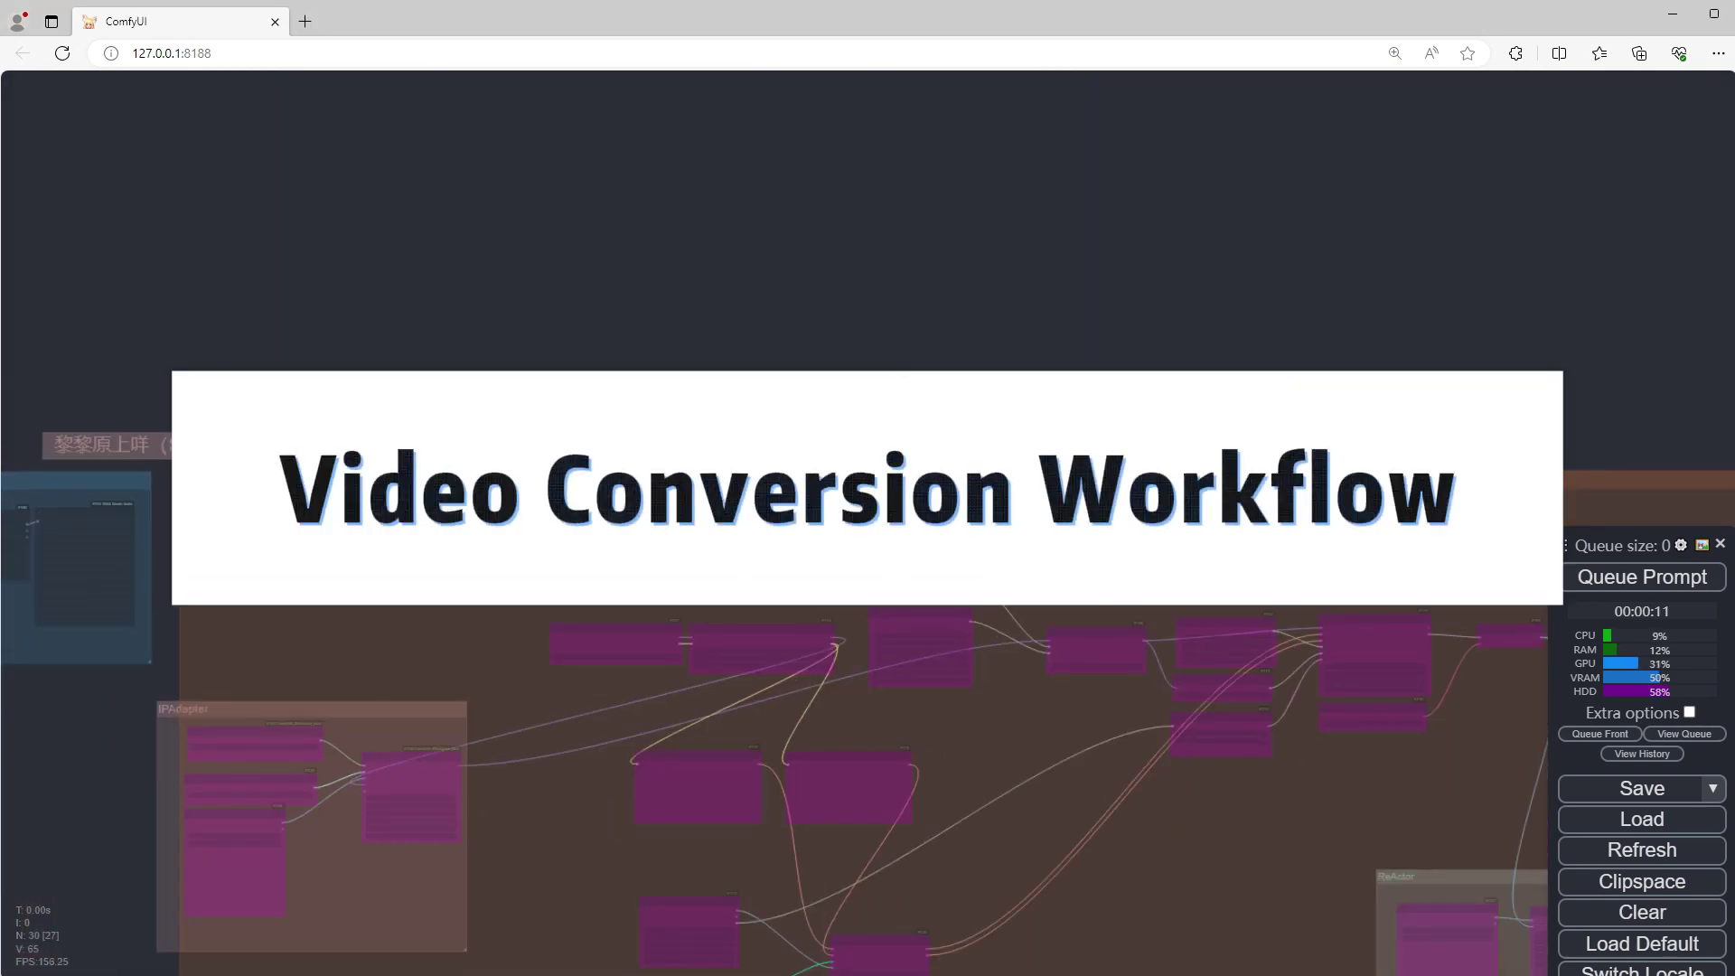
Step: Inspect the pose-to-video workflow's Pose Preparation, Note, Video Generation and IPAdapter groups
scroll(403, 743, down, 5)
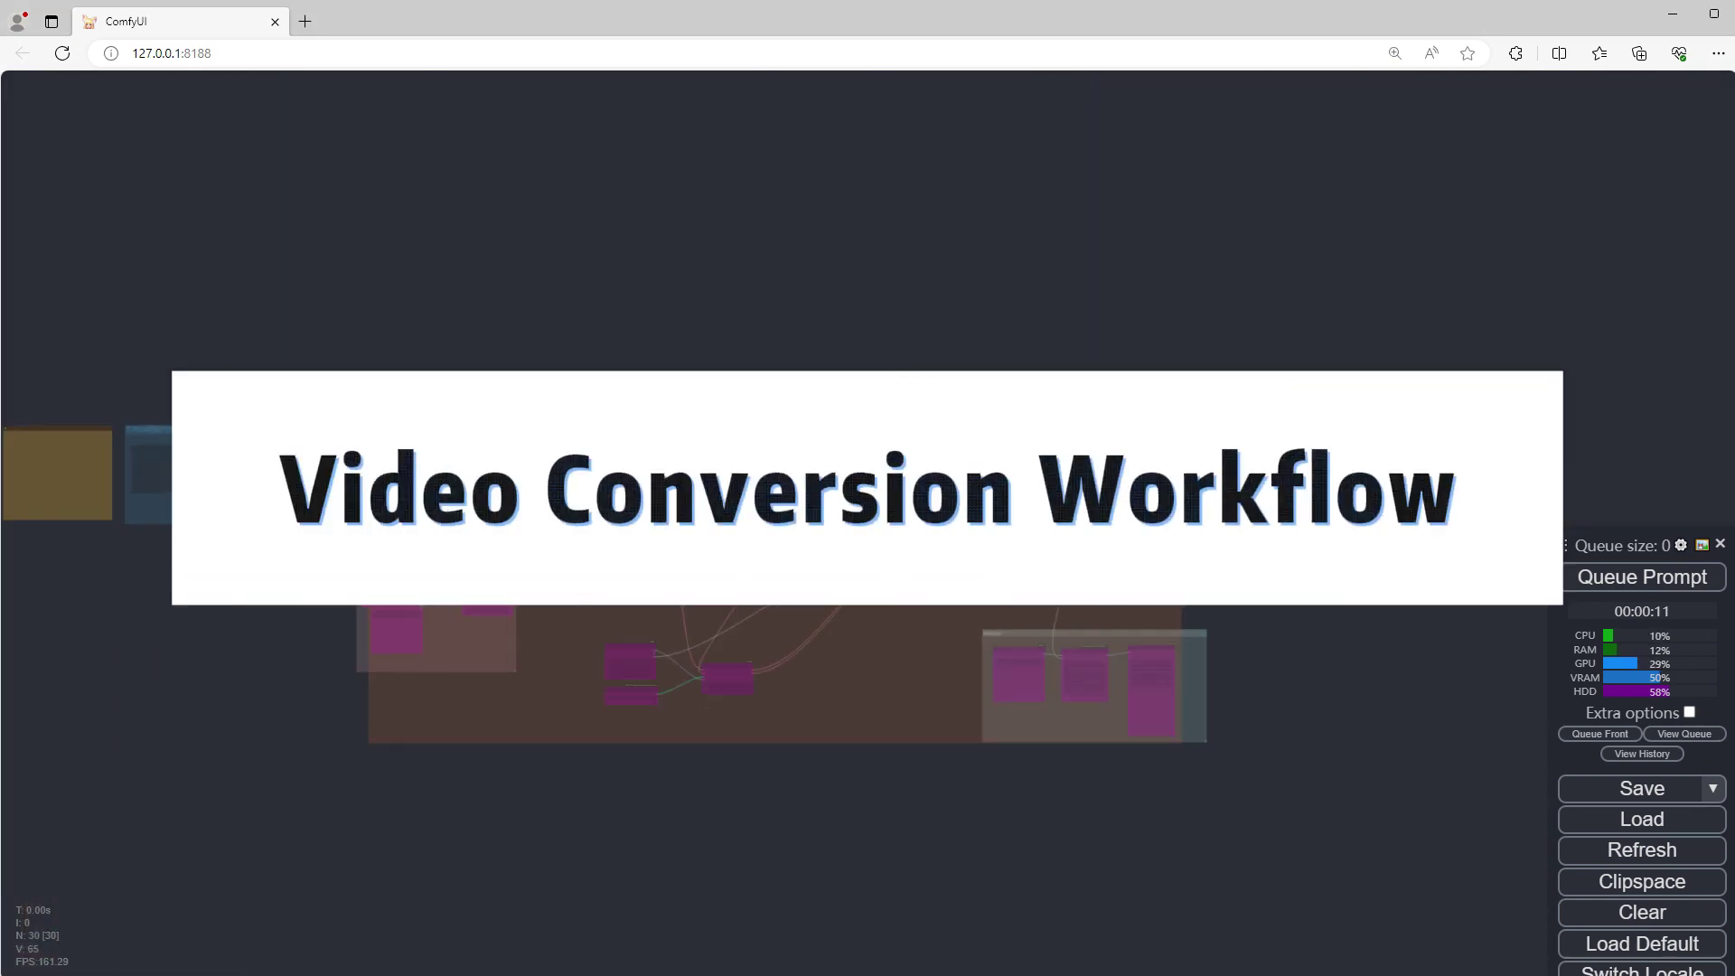
drag(403, 744, 486, 739)
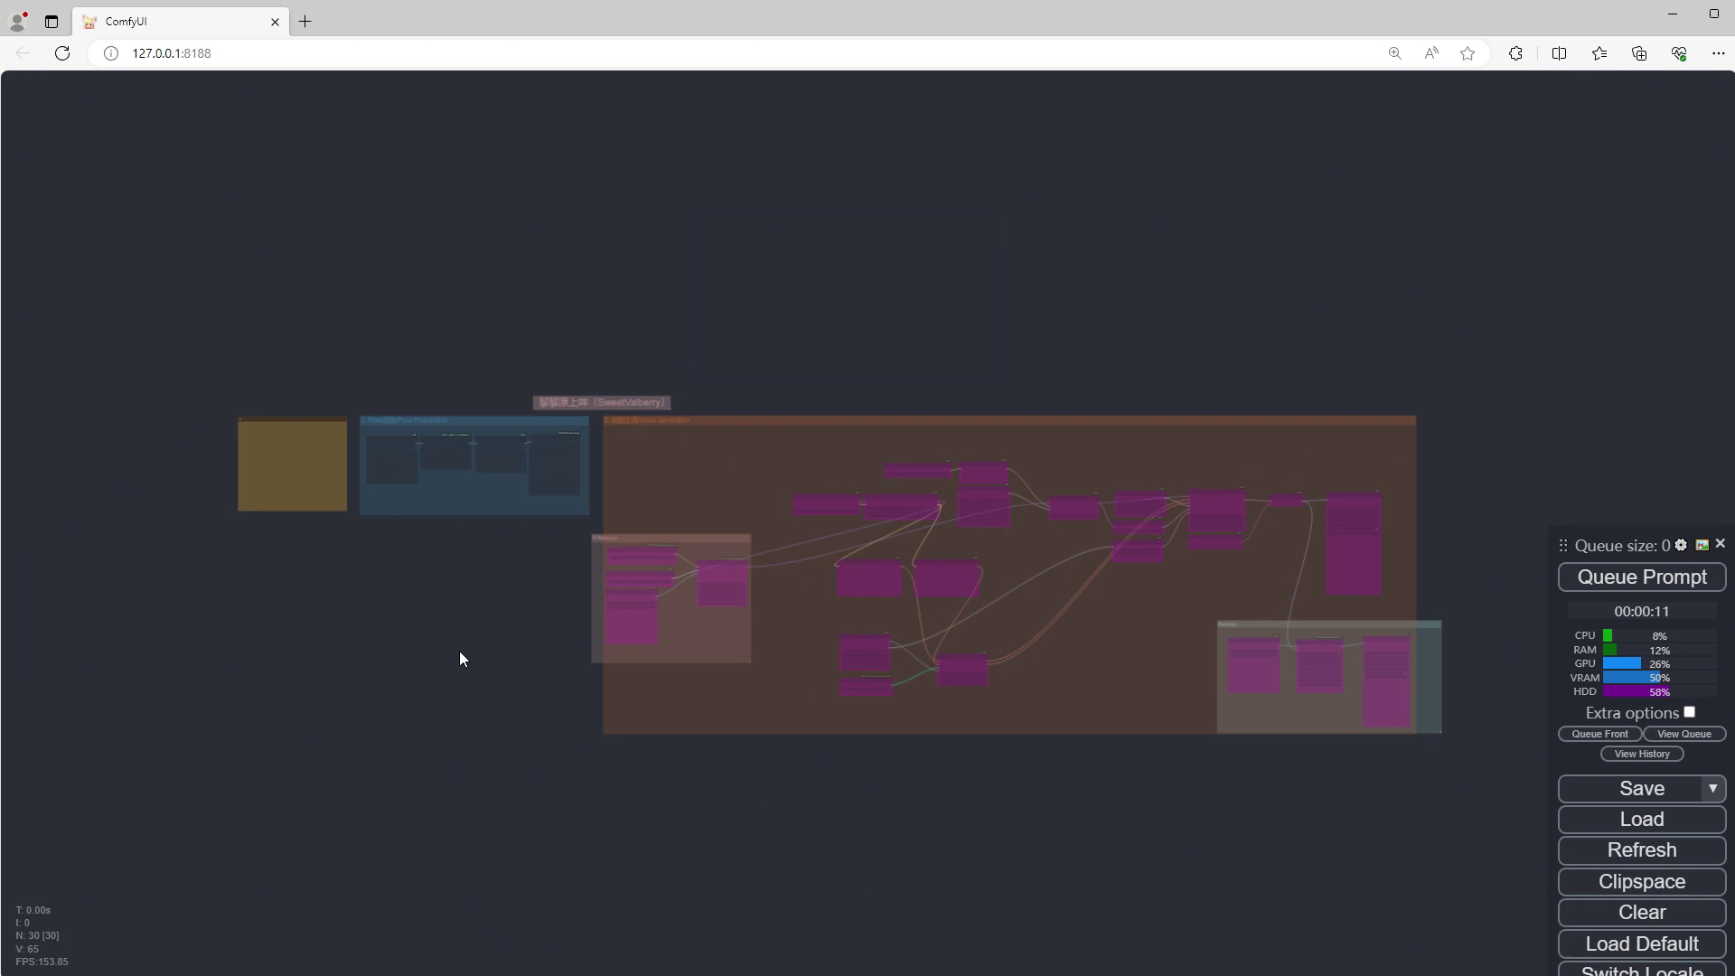
scroll(459, 647, up, 5)
drag(452, 521, 732, 753)
scroll(442, 671, up, 5)
scroll(544, 732, up, 4)
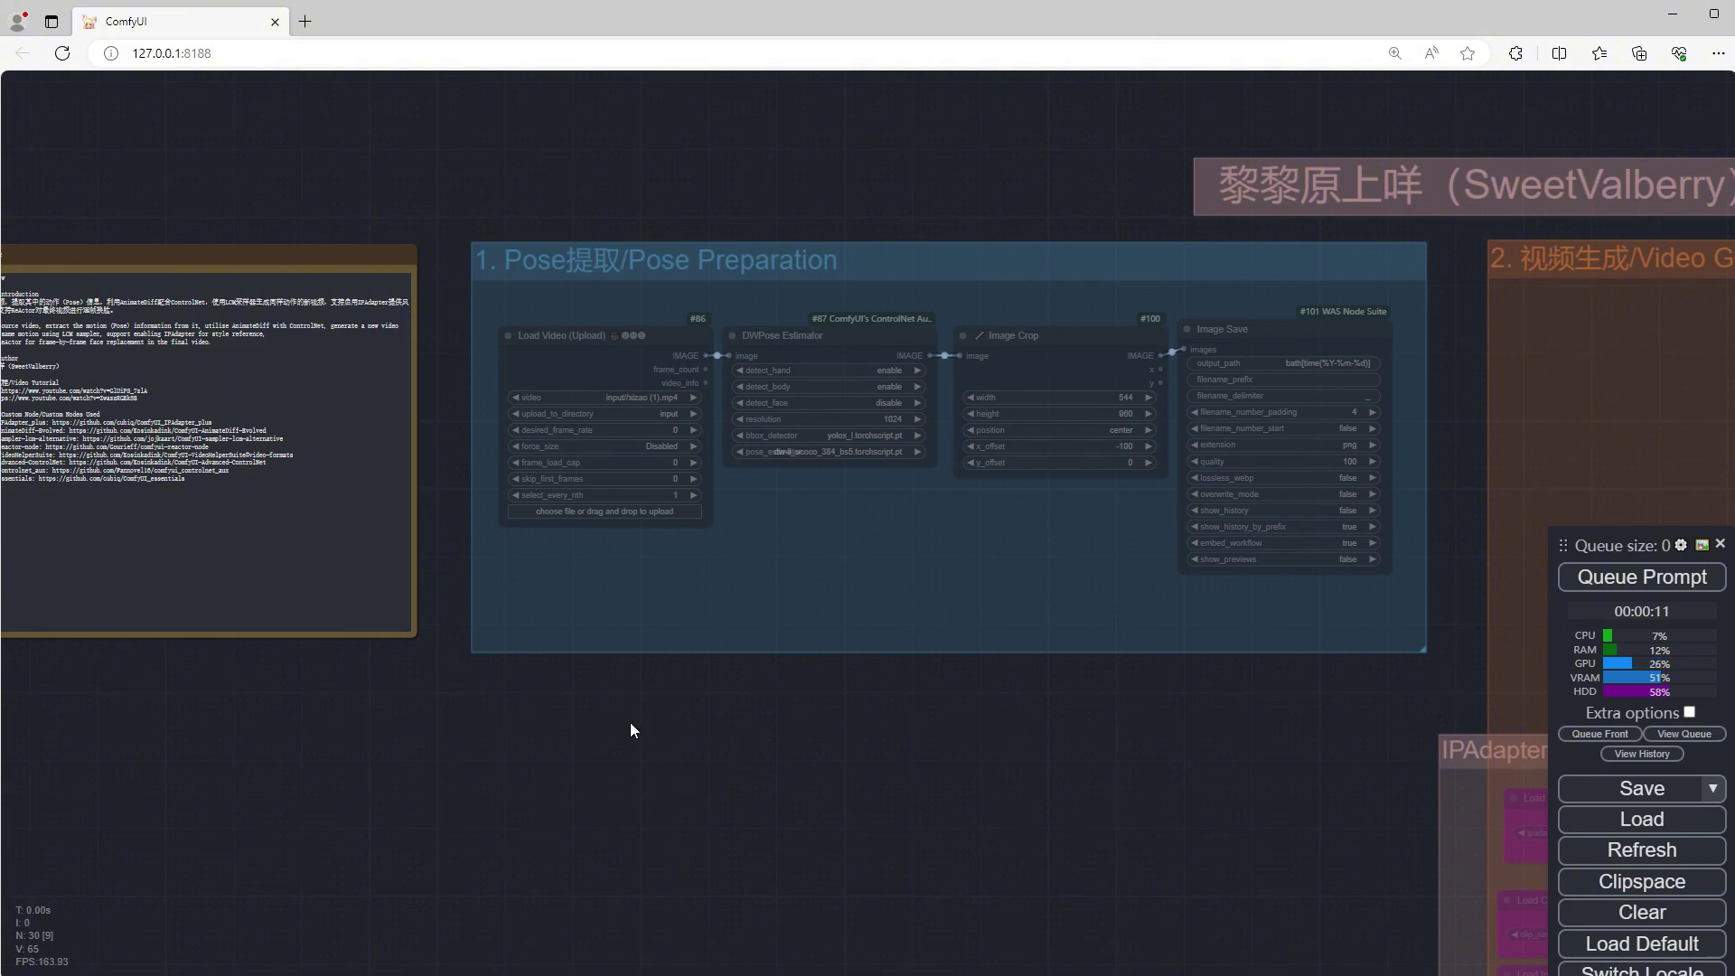
drag(511, 688, 666, 719)
drag(819, 703, 658, 802)
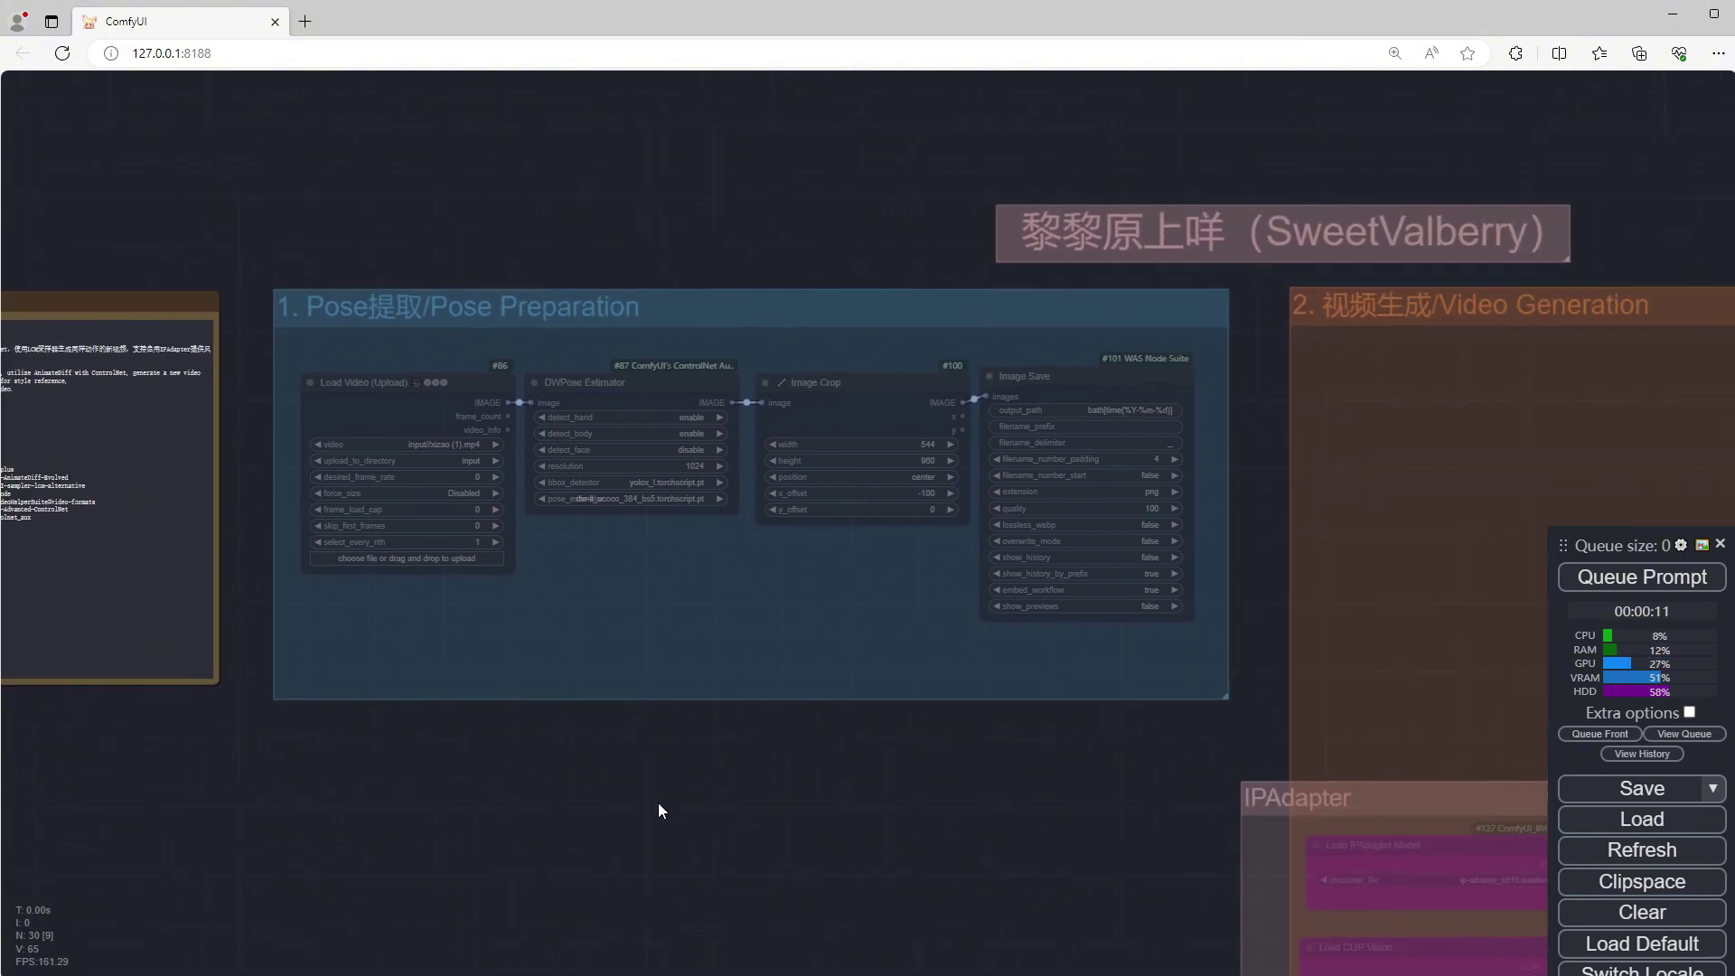
scroll(658, 803, down, 1)
Step: Check the 794 pose PNGs in the bath folder, then minimize File Explorer
key(alt+Tab)
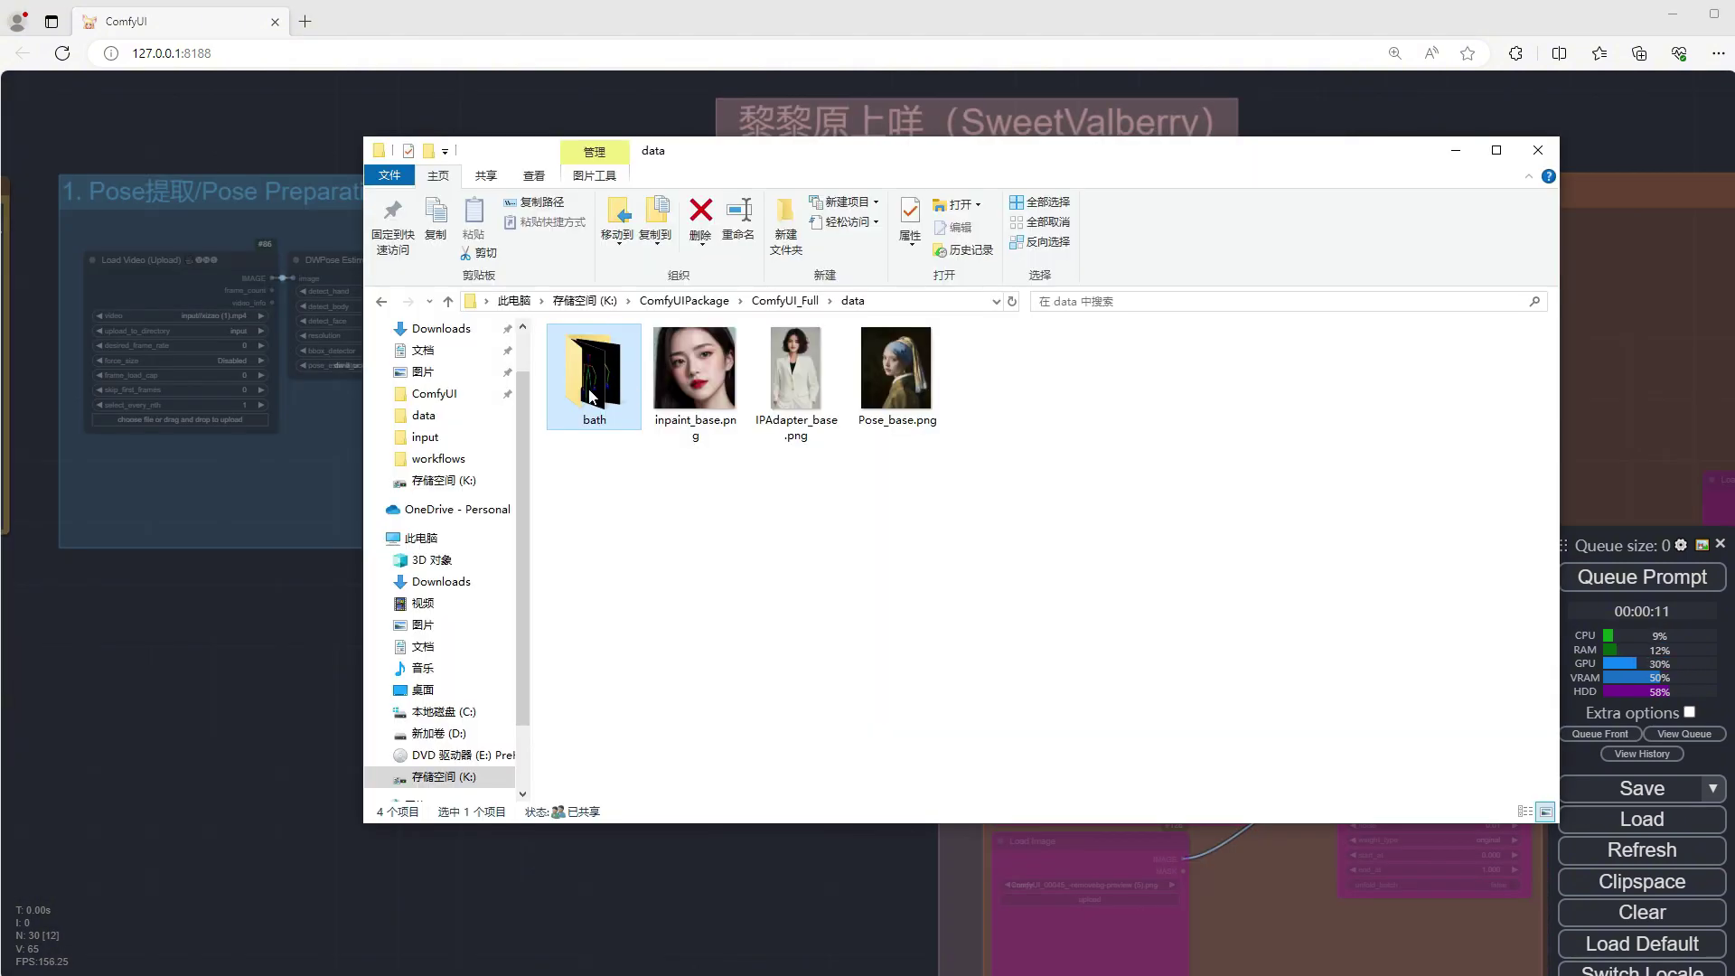
double_click(591, 396)
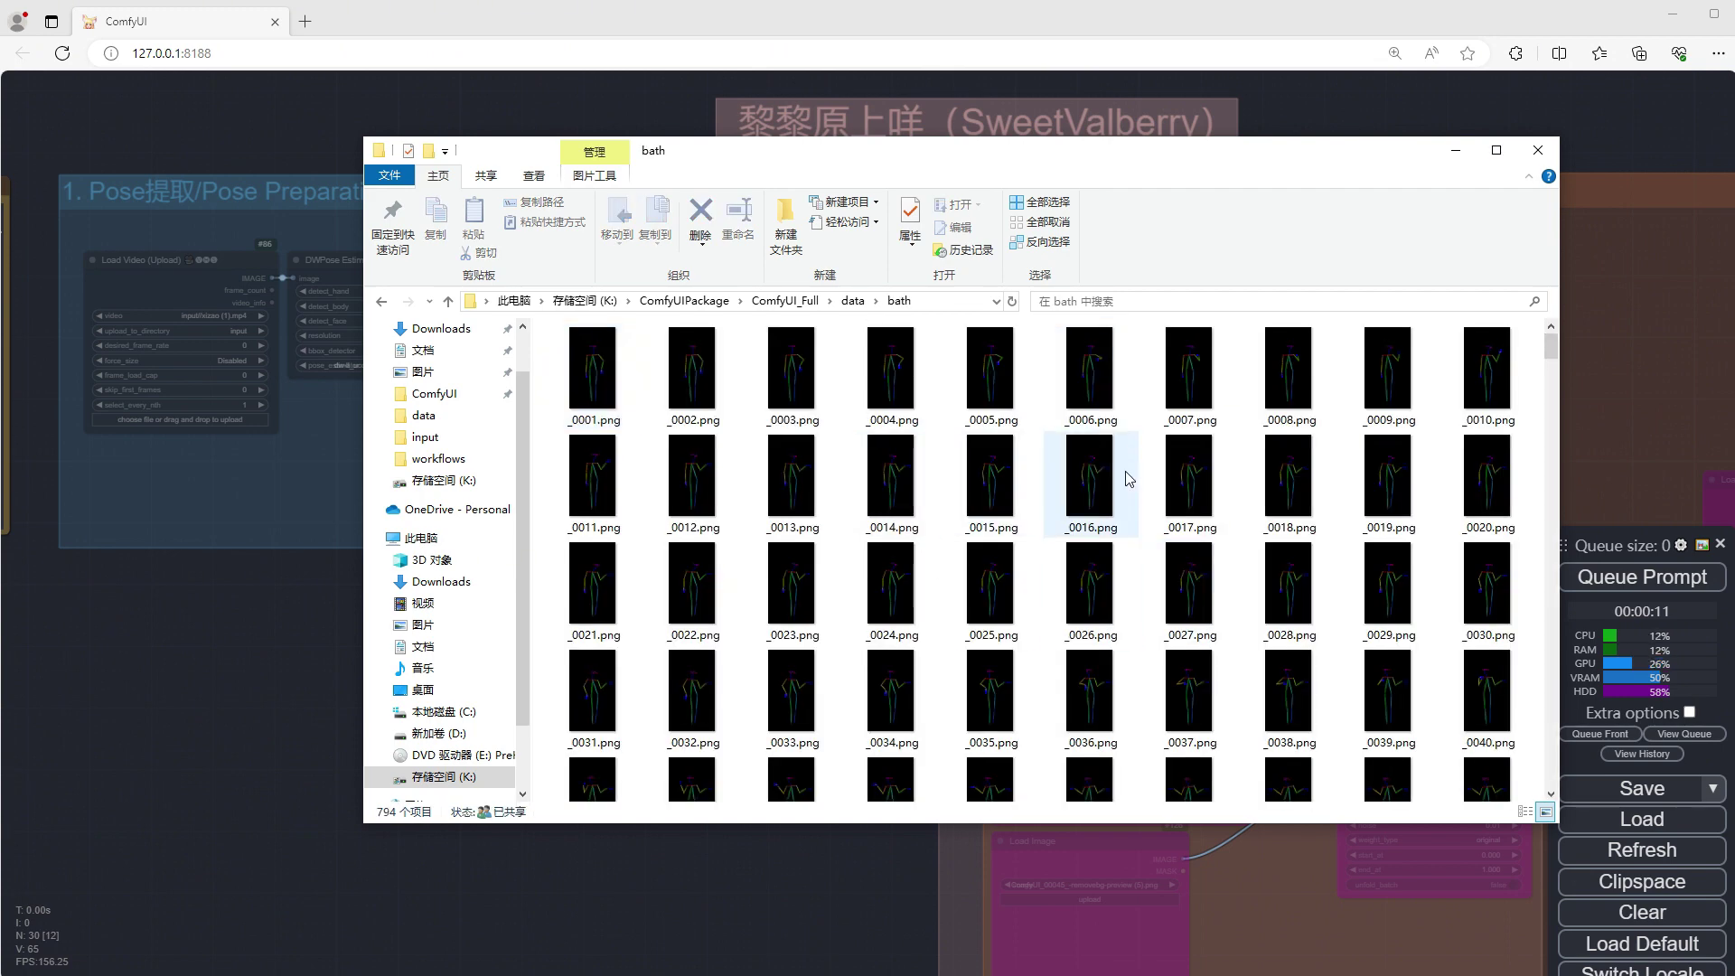
click(1454, 152)
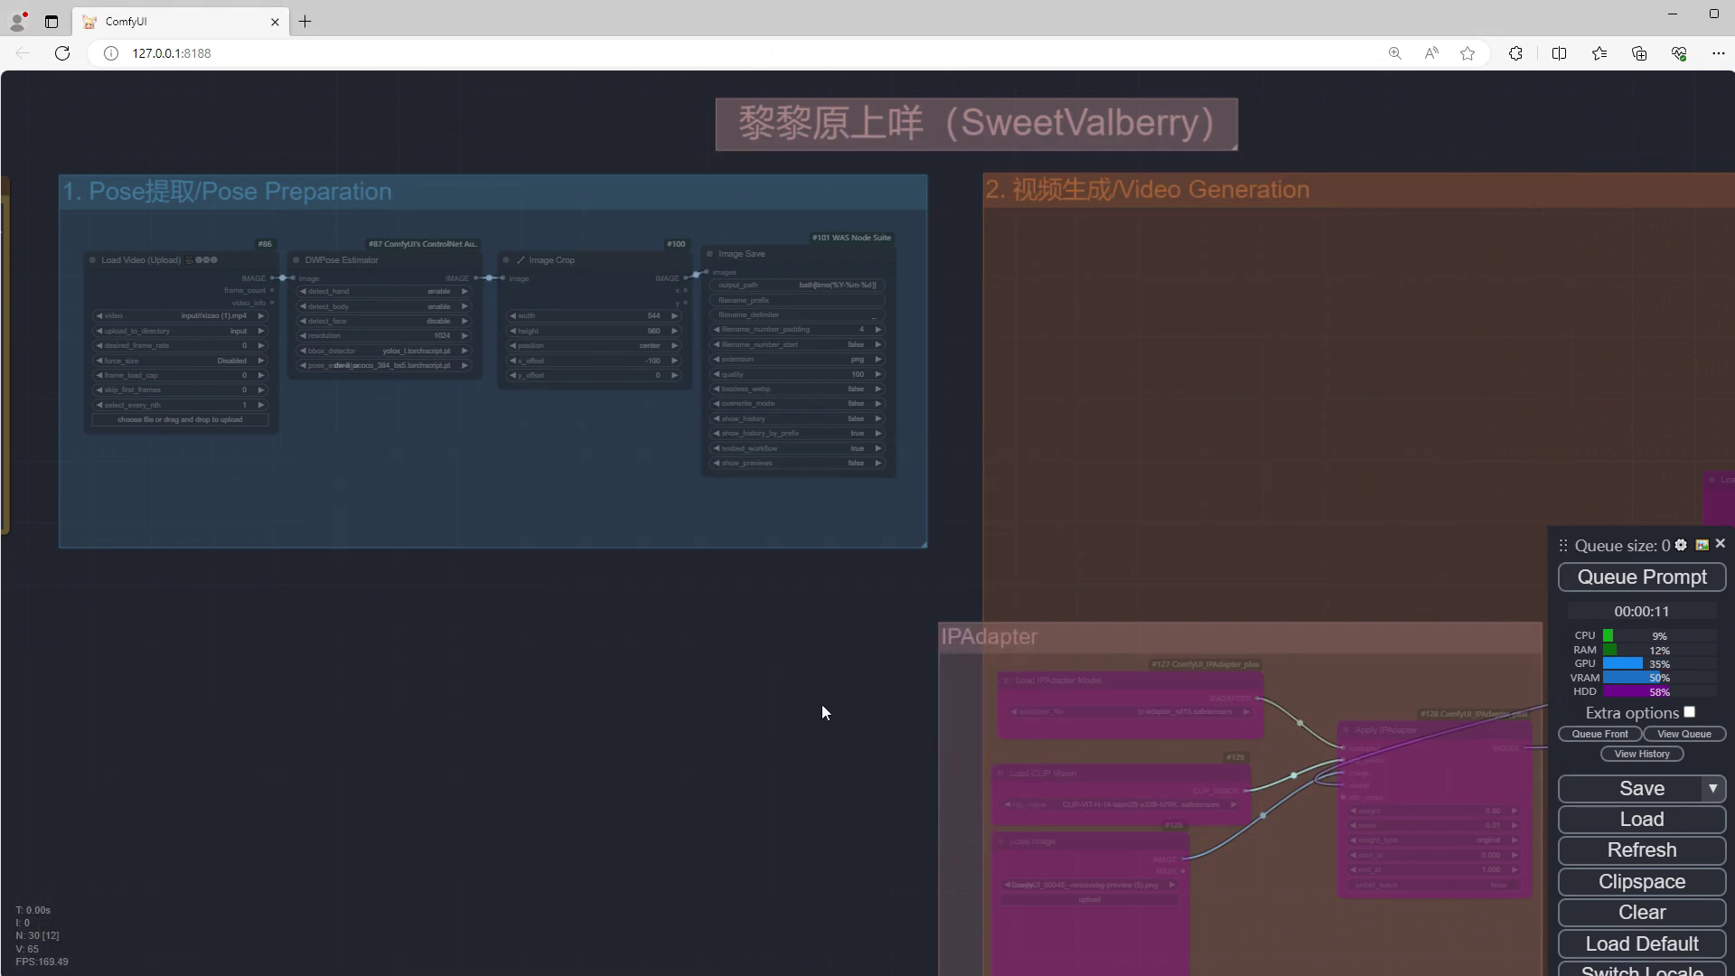
Step: Select the Video Generation group's nodes and un-bypass them with Ctrl+B
scroll(720, 701, down, 3)
drag(720, 702, 228, 407)
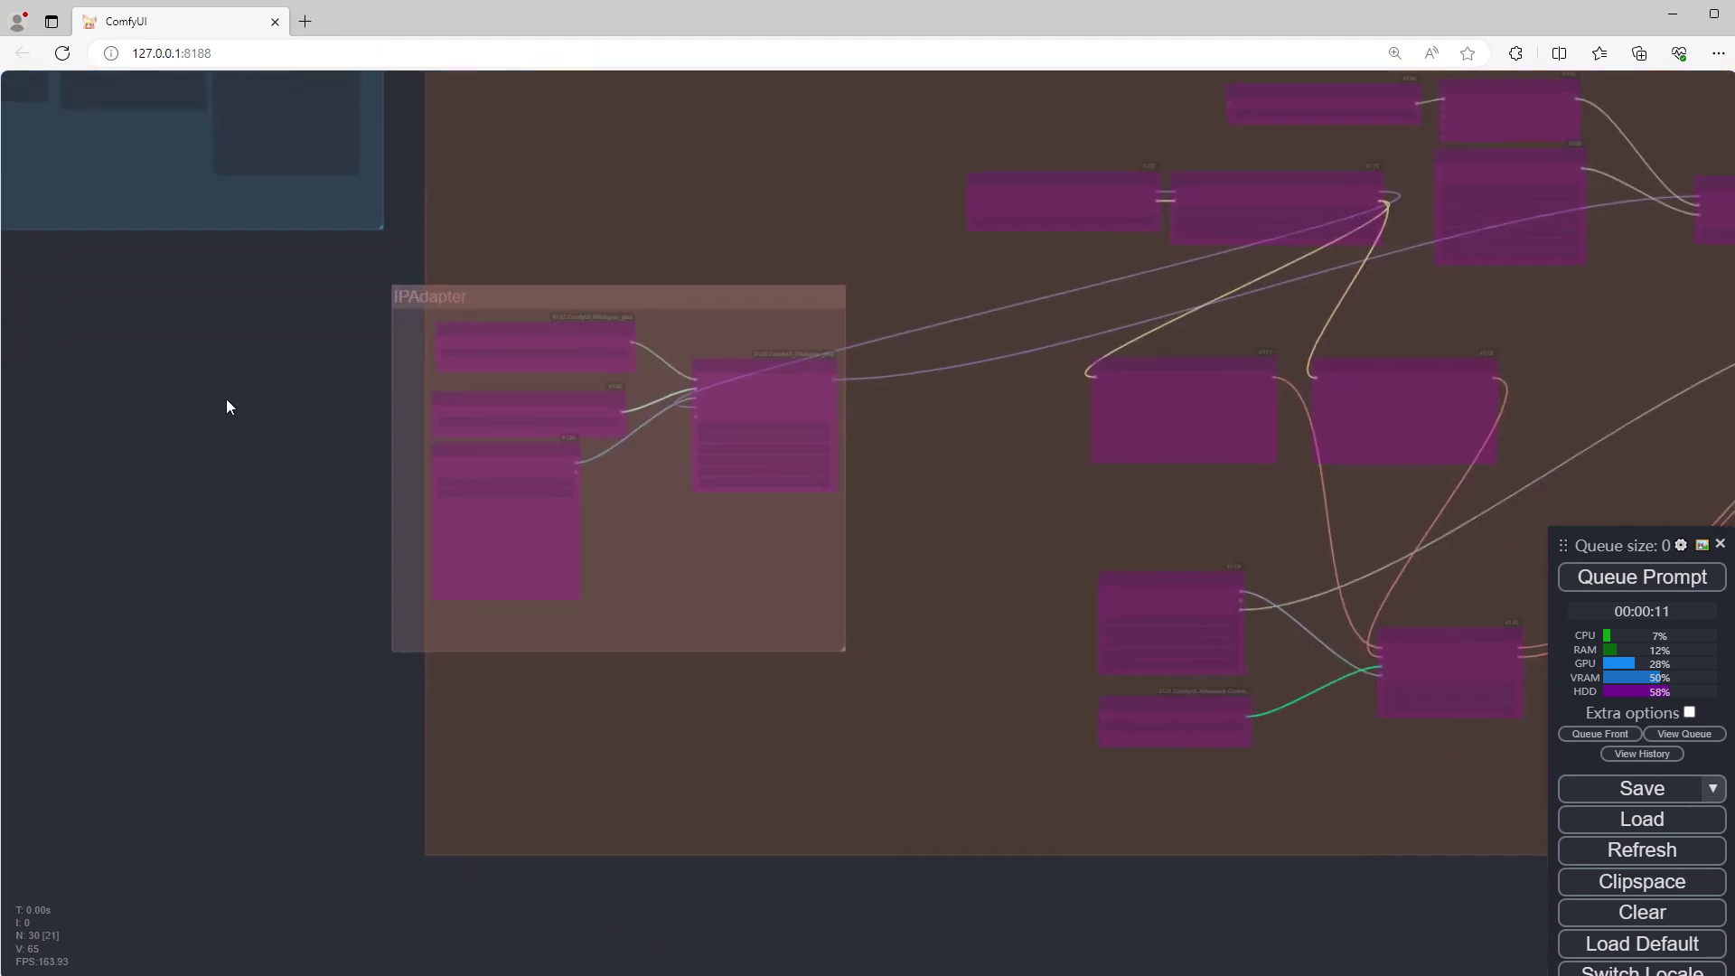
scroll(1148, 820, down, 8)
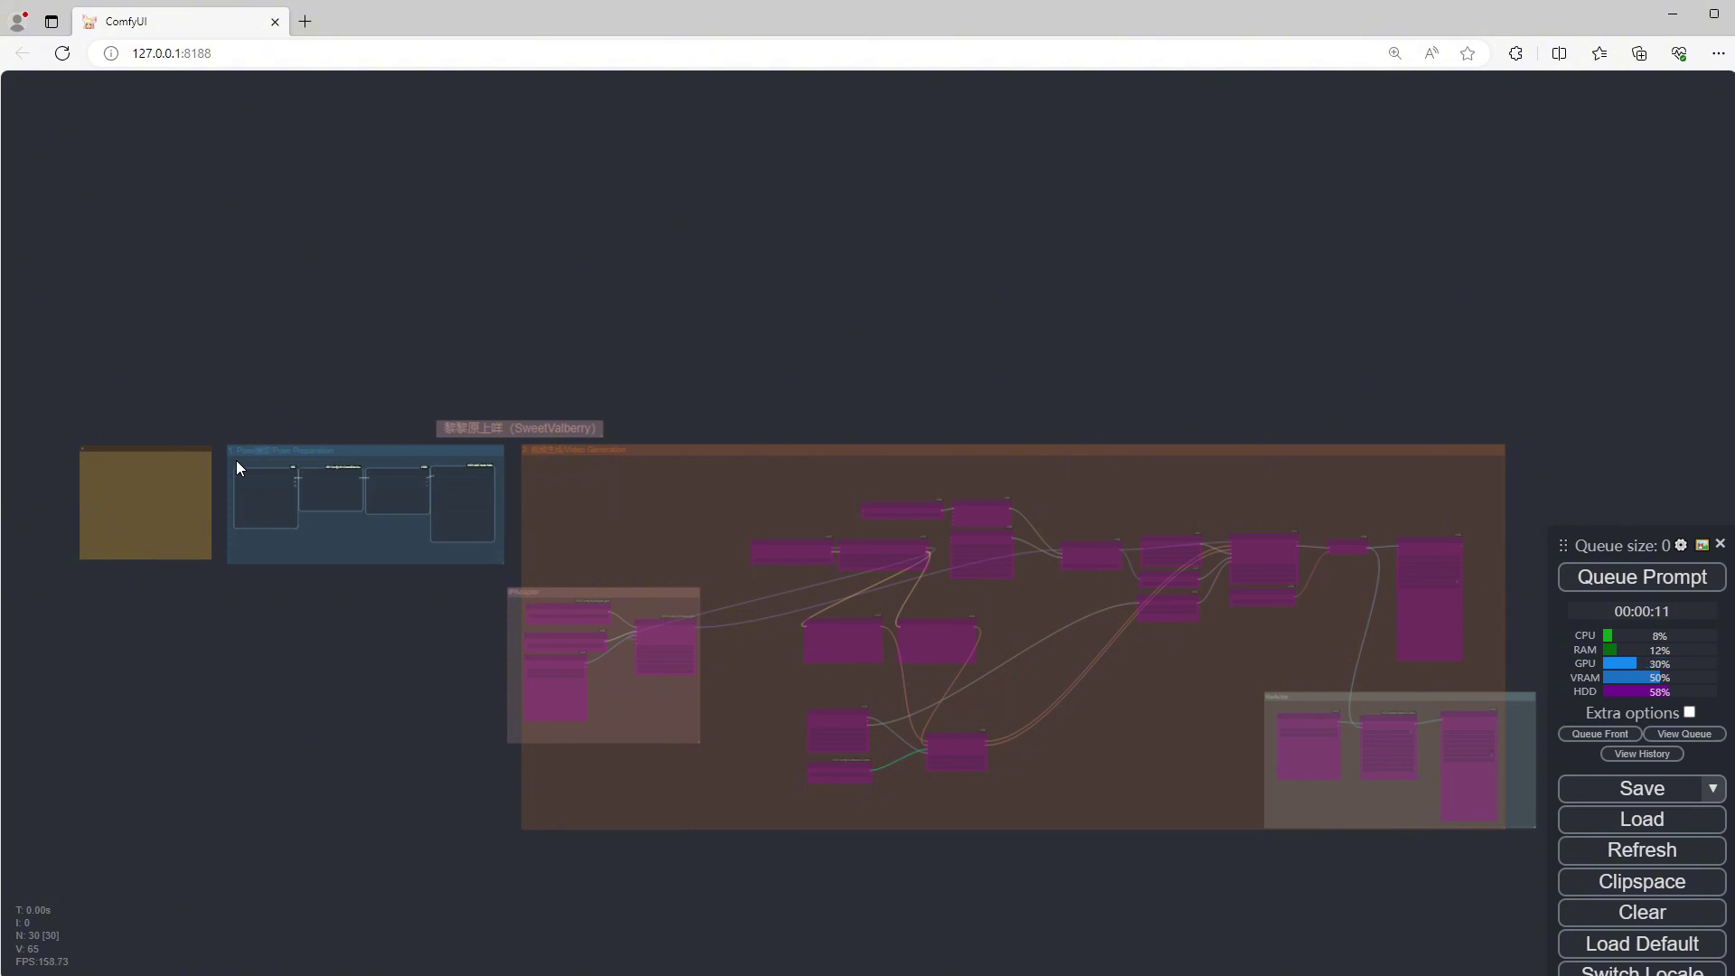
drag(992, 665, 897, 652)
drag(837, 854, 736, 824)
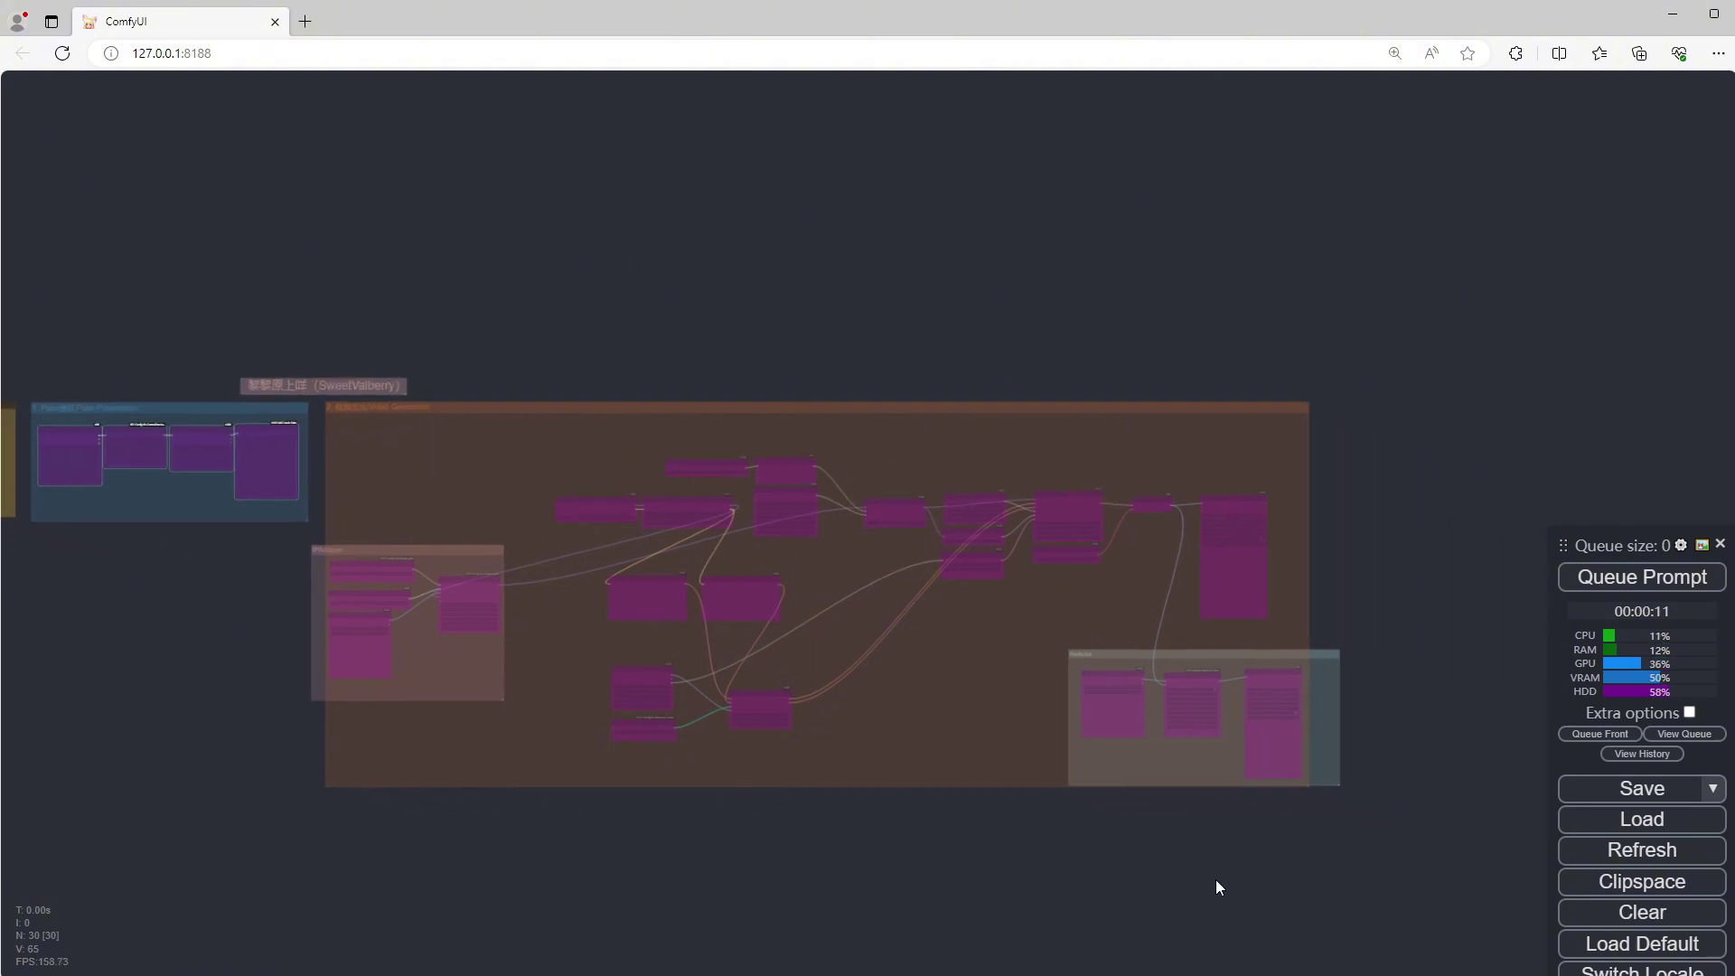
drag(1167, 811, 323, 432)
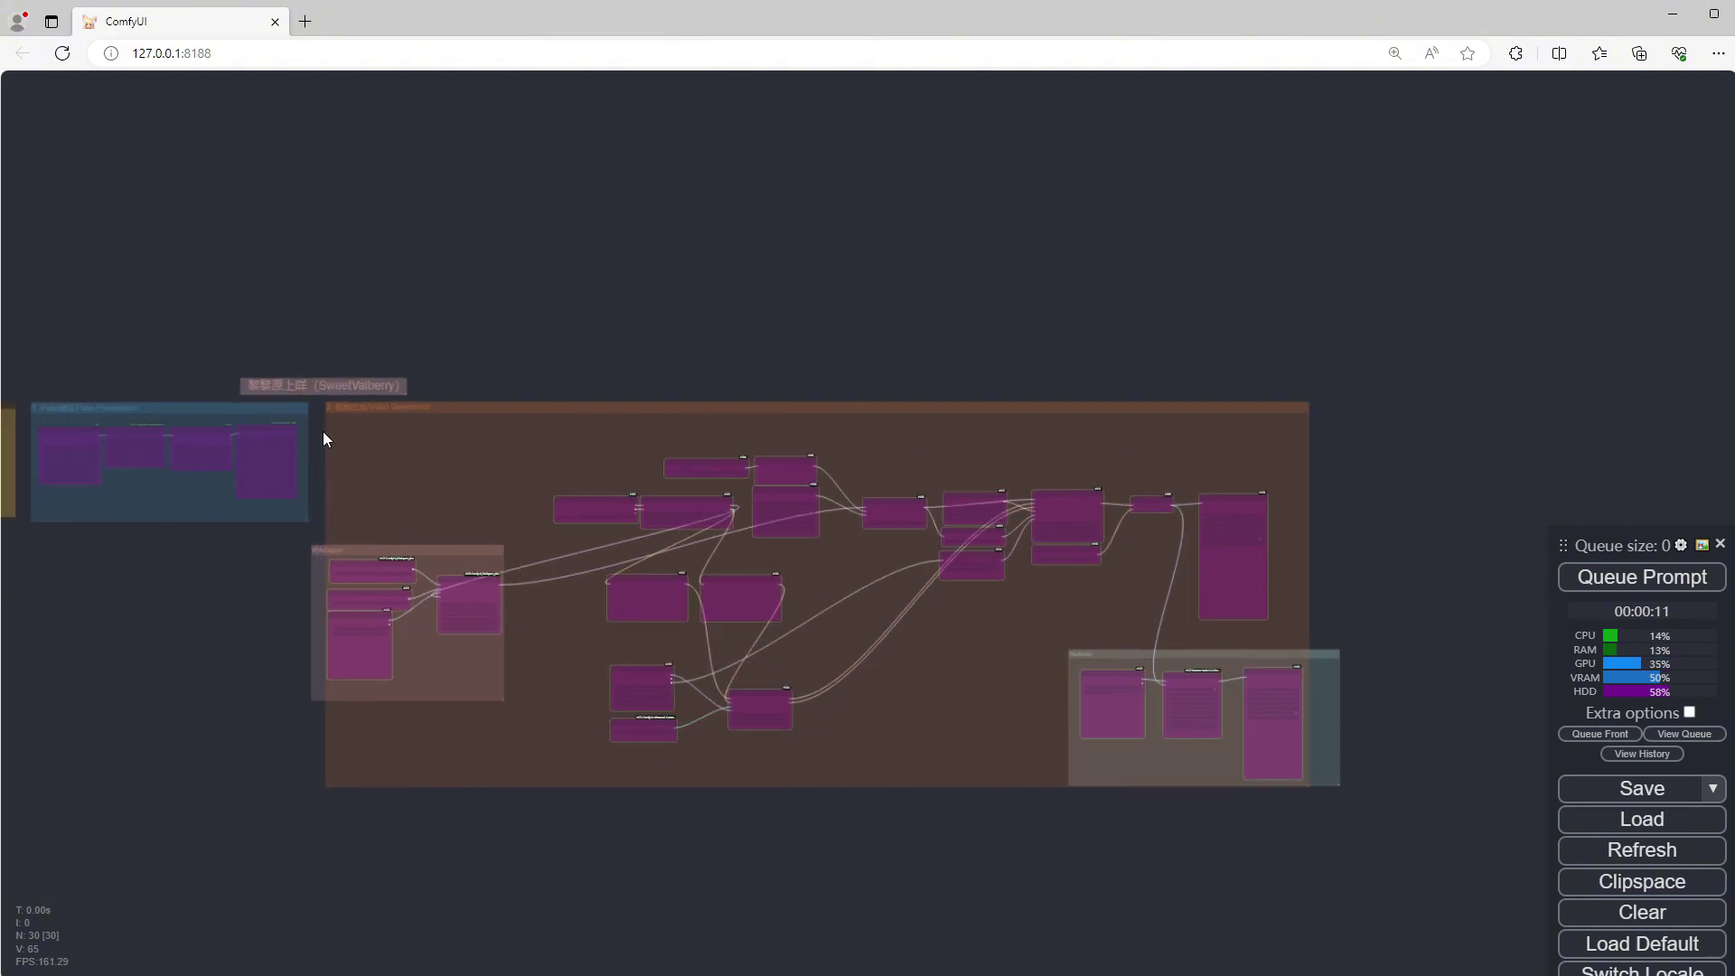
key(ctrl+b)
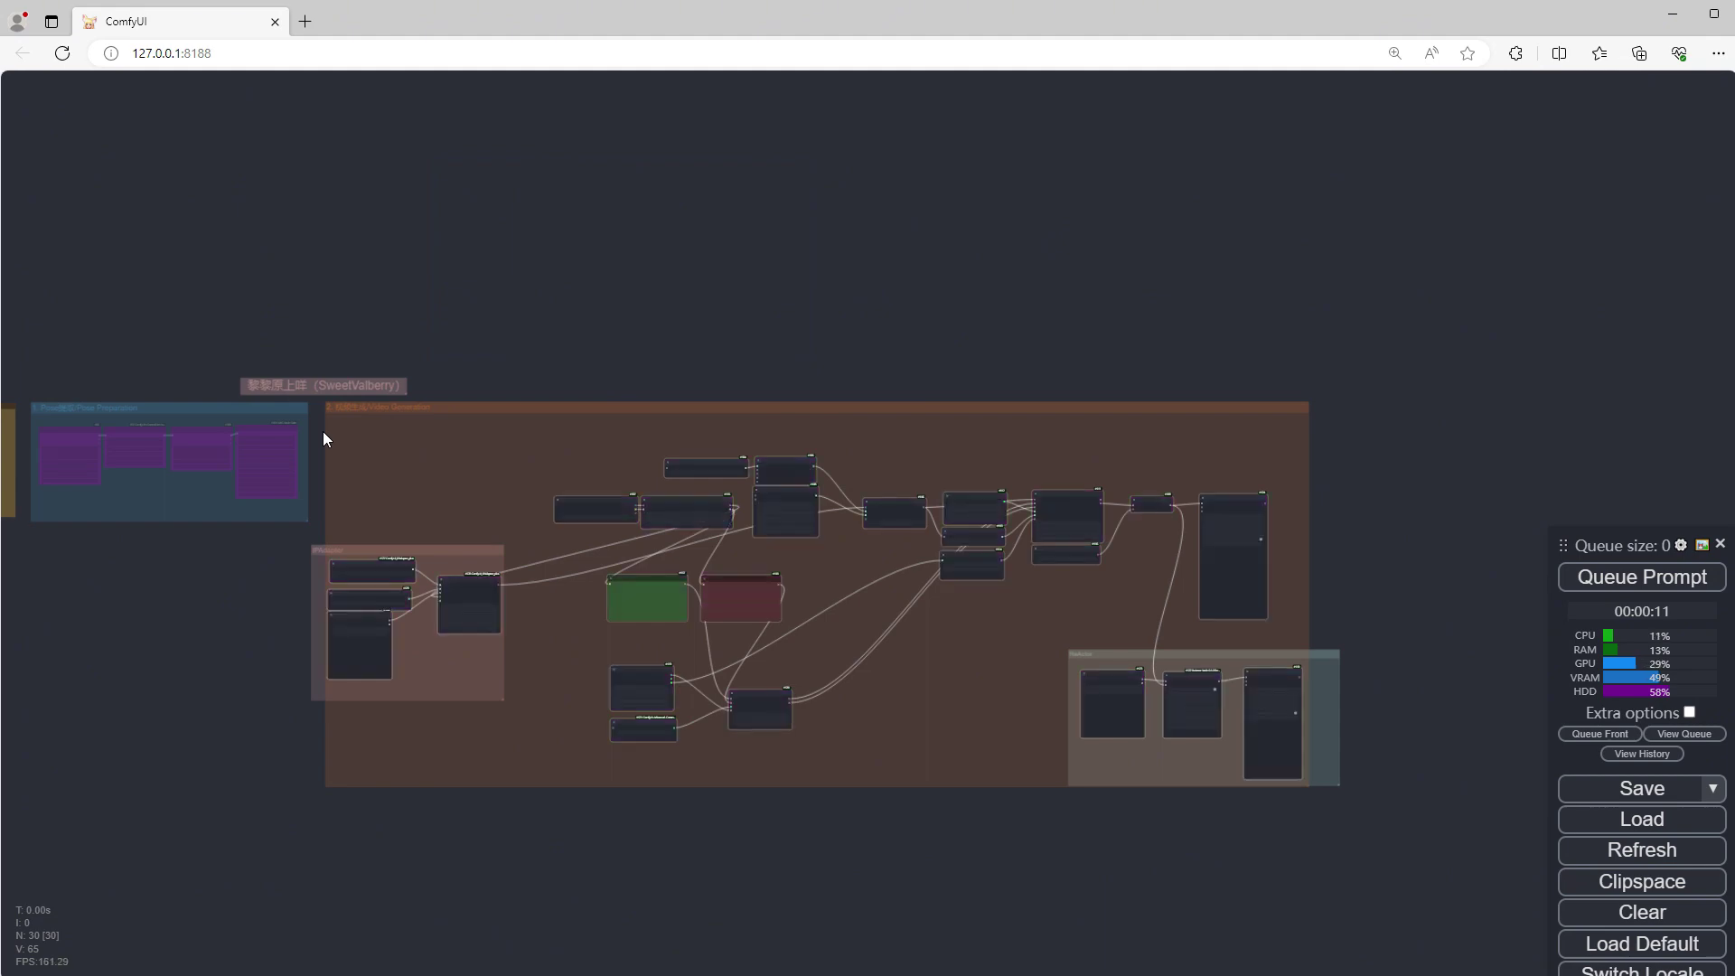
Step: Upload the bath folder's 794 pose images into the Load Images (Upload) node
scroll(689, 762, up, 10)
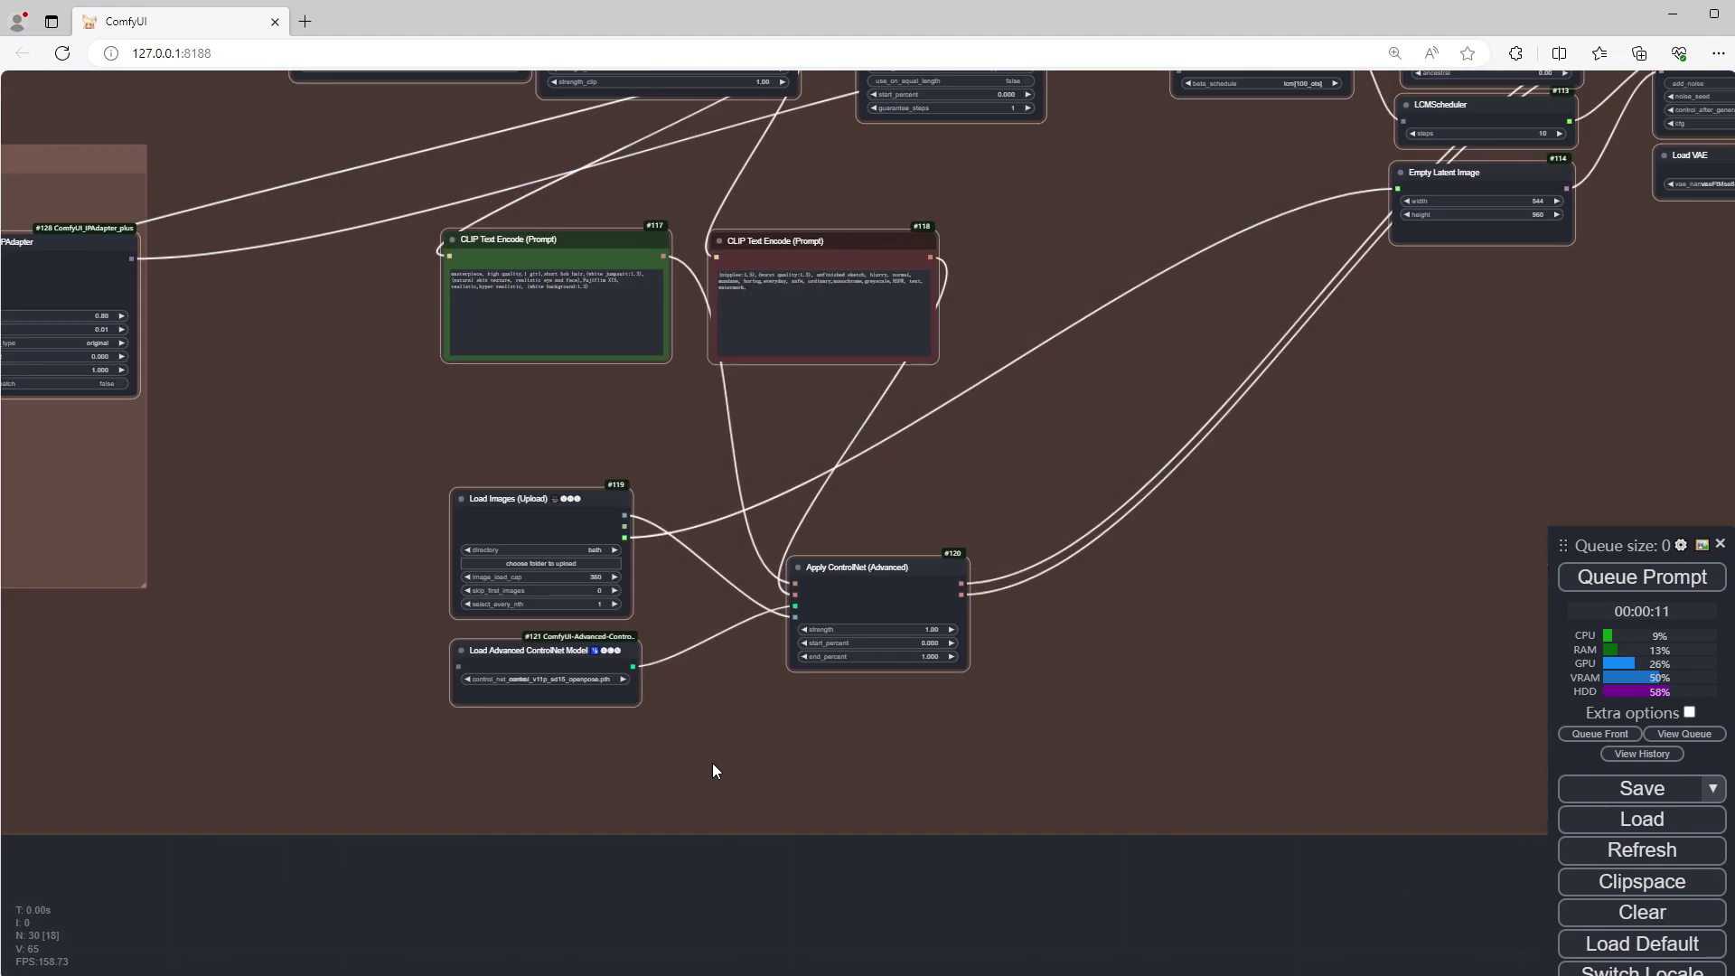
scroll(788, 837, up, 3)
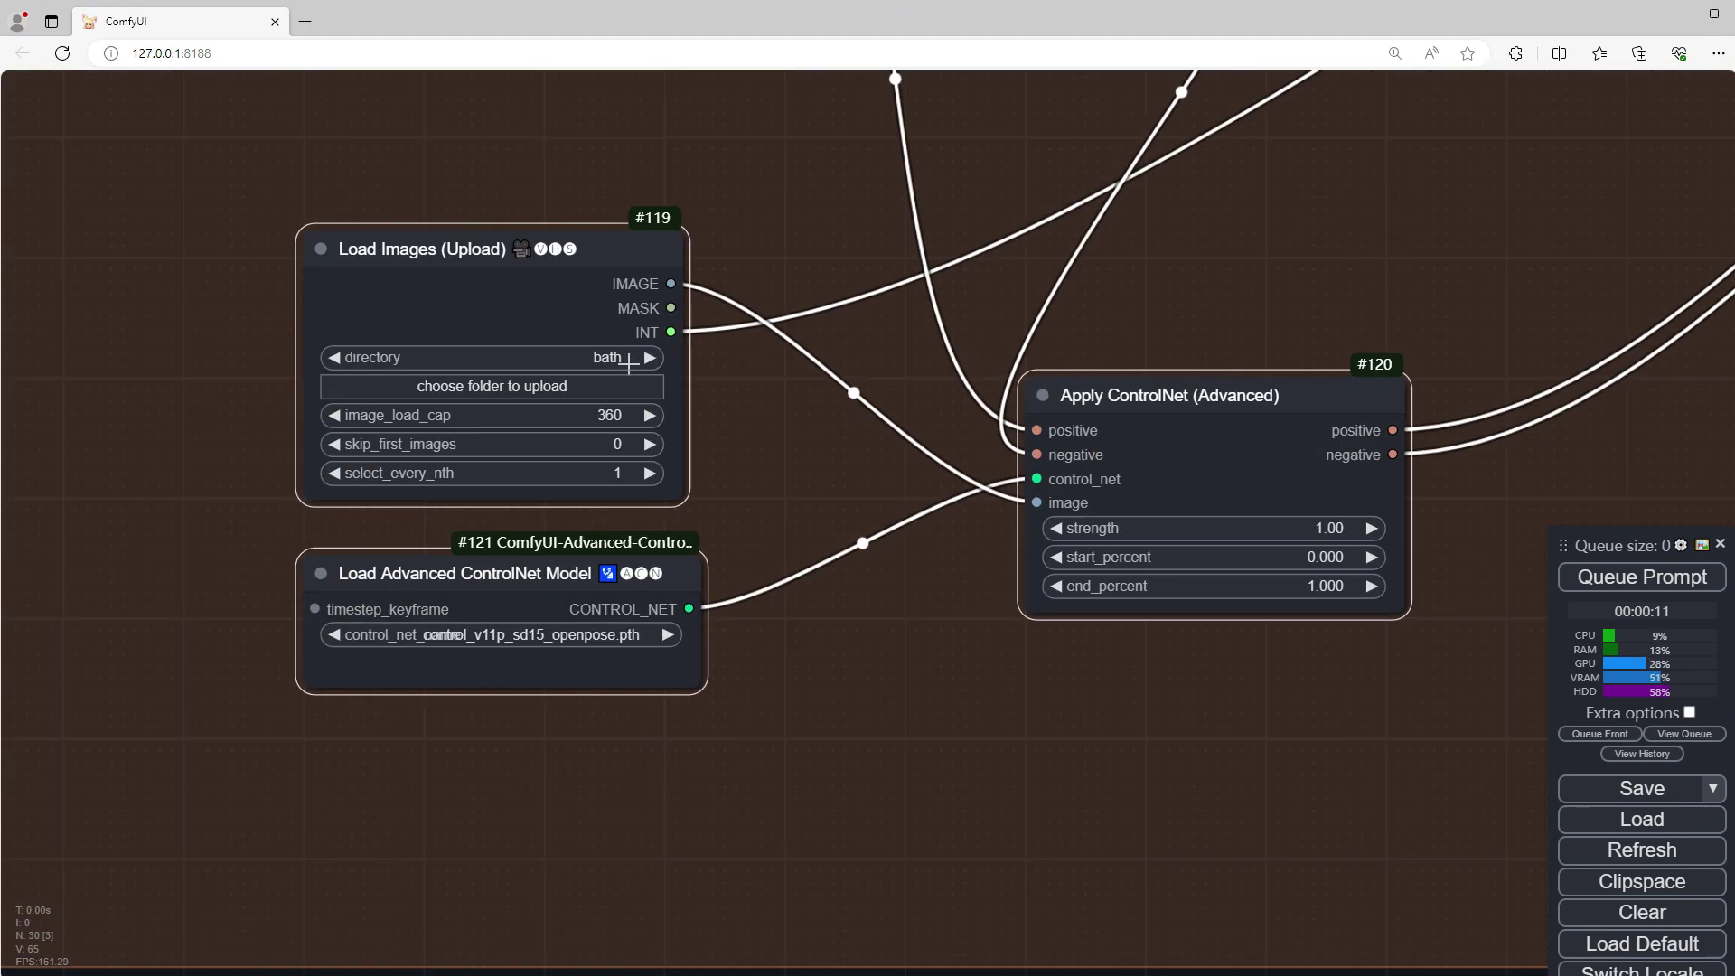
click(561, 386)
click(543, 398)
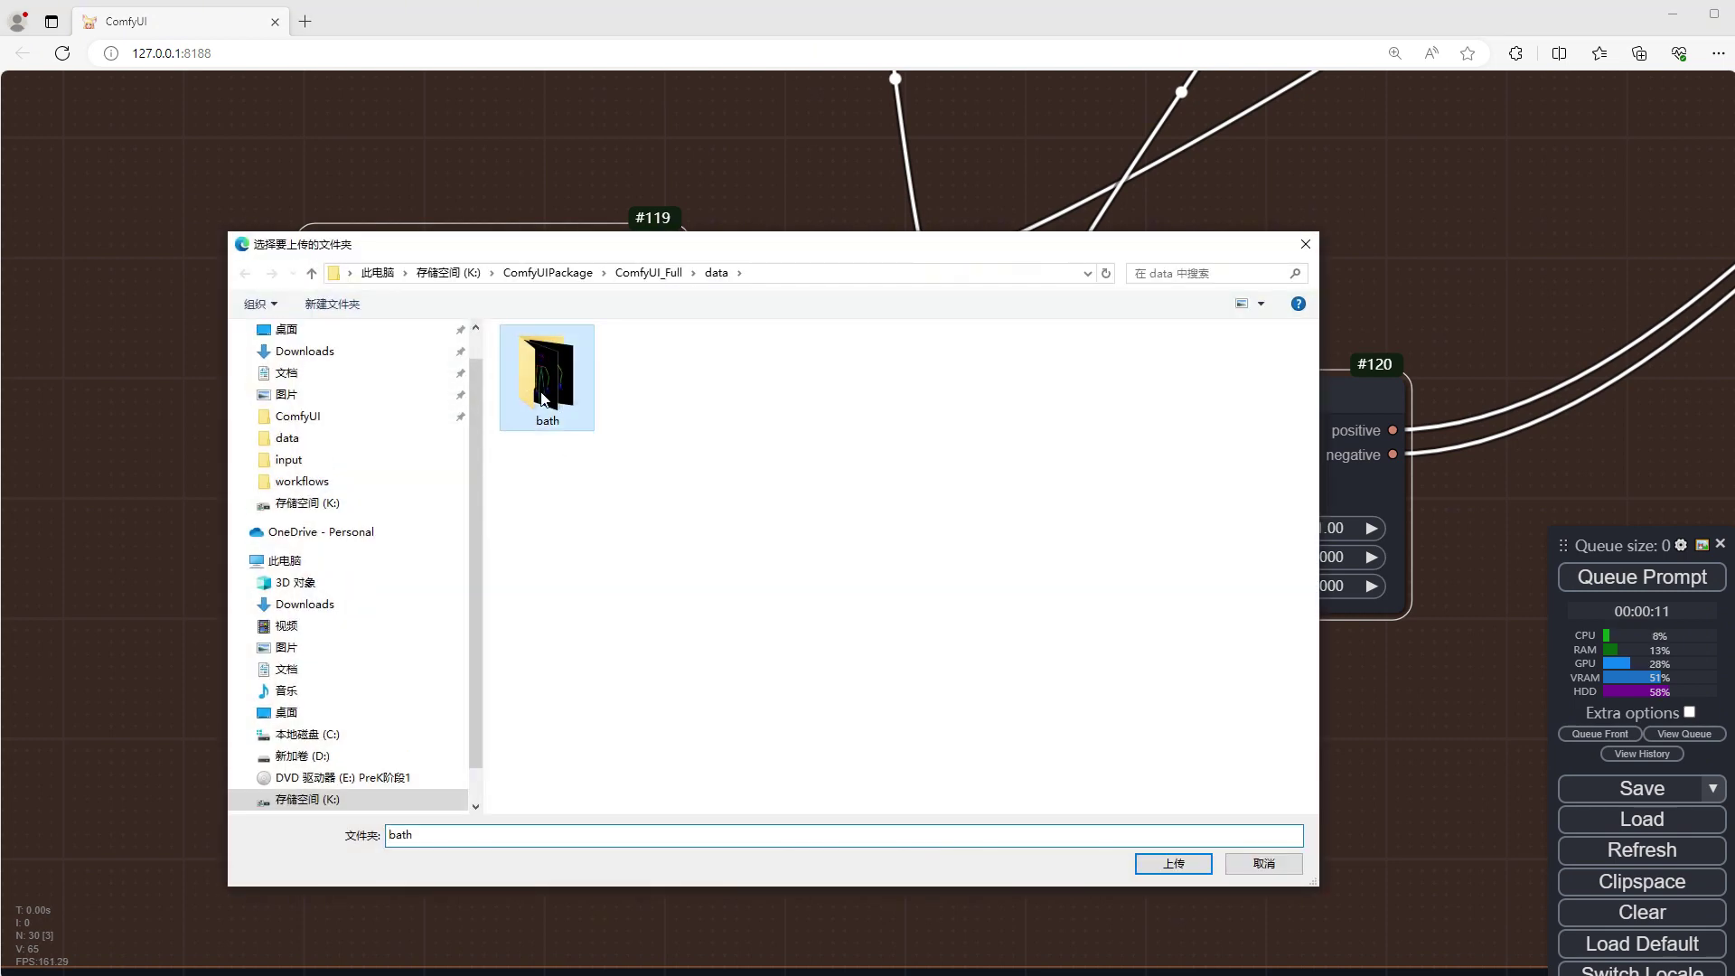
click(1172, 864)
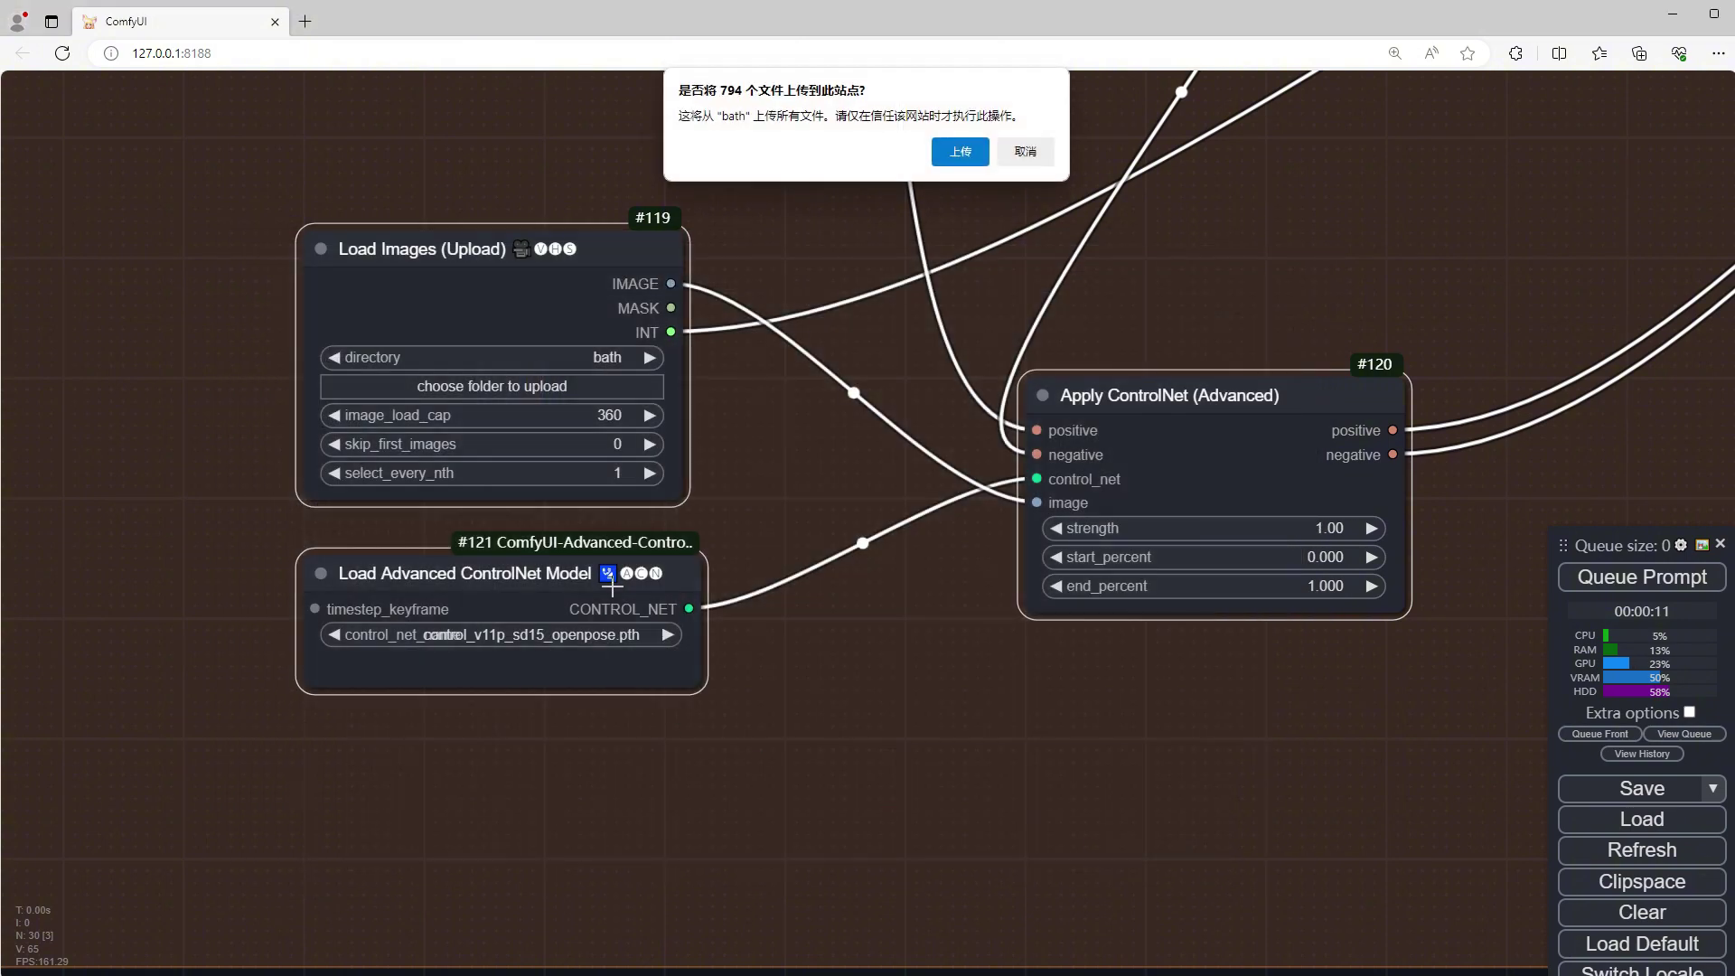
click(961, 154)
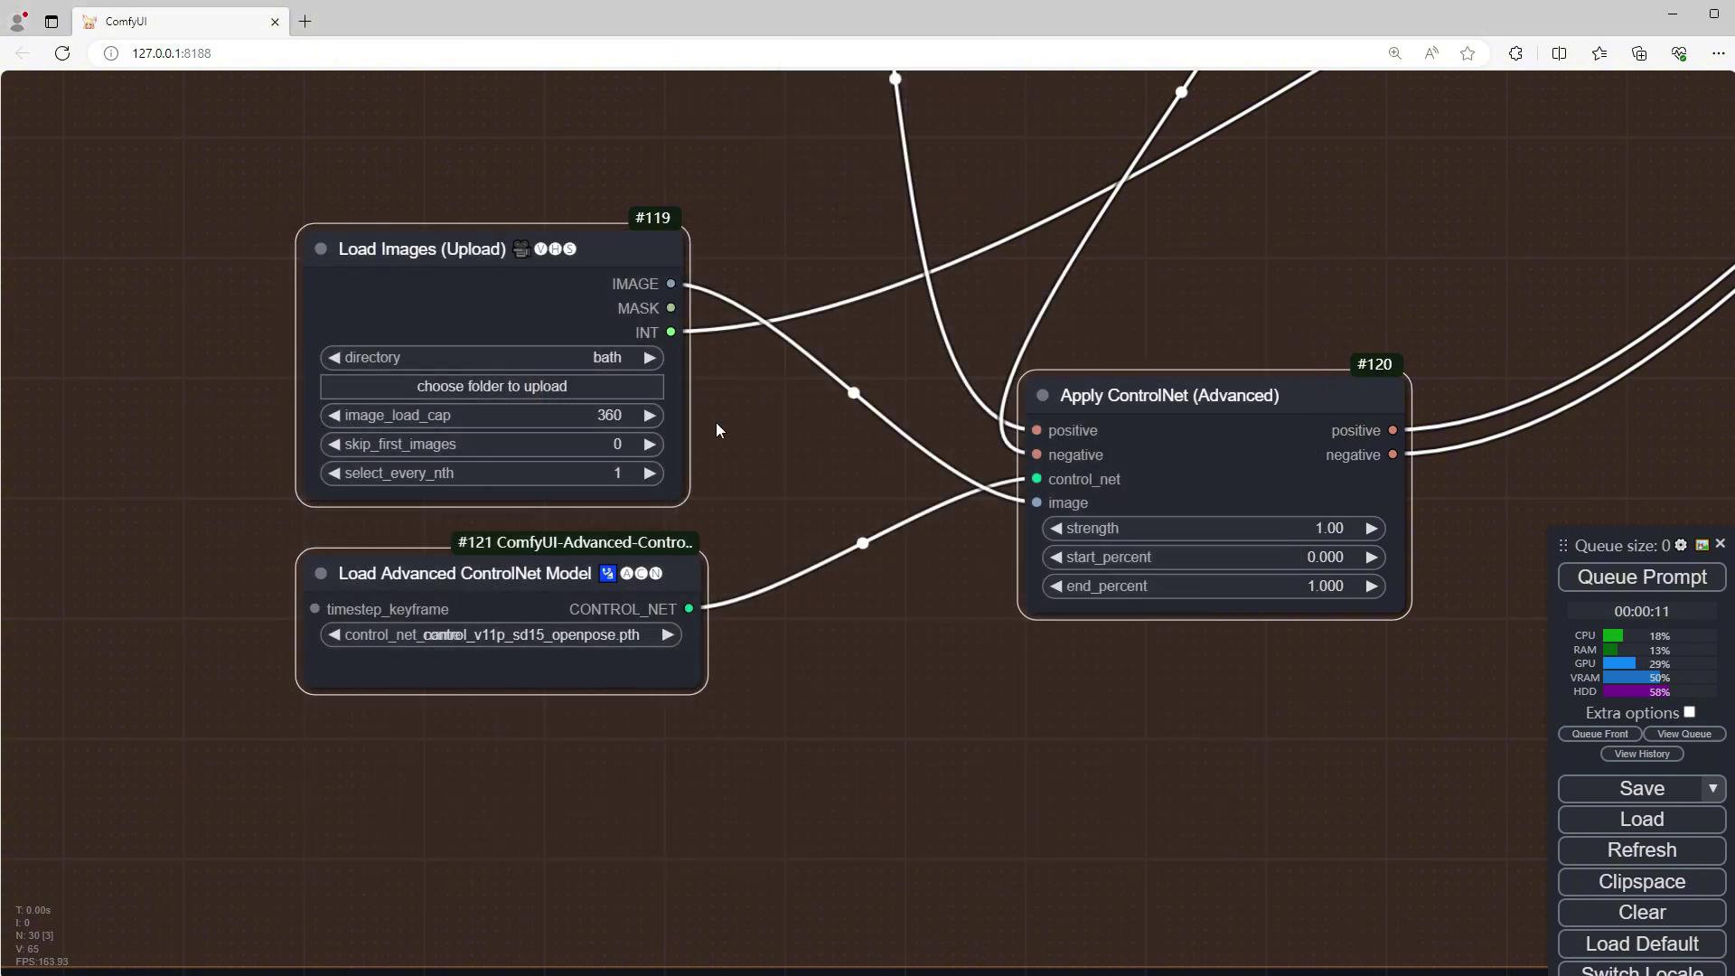
Step: Set image_load_cap to 20
click(621, 421)
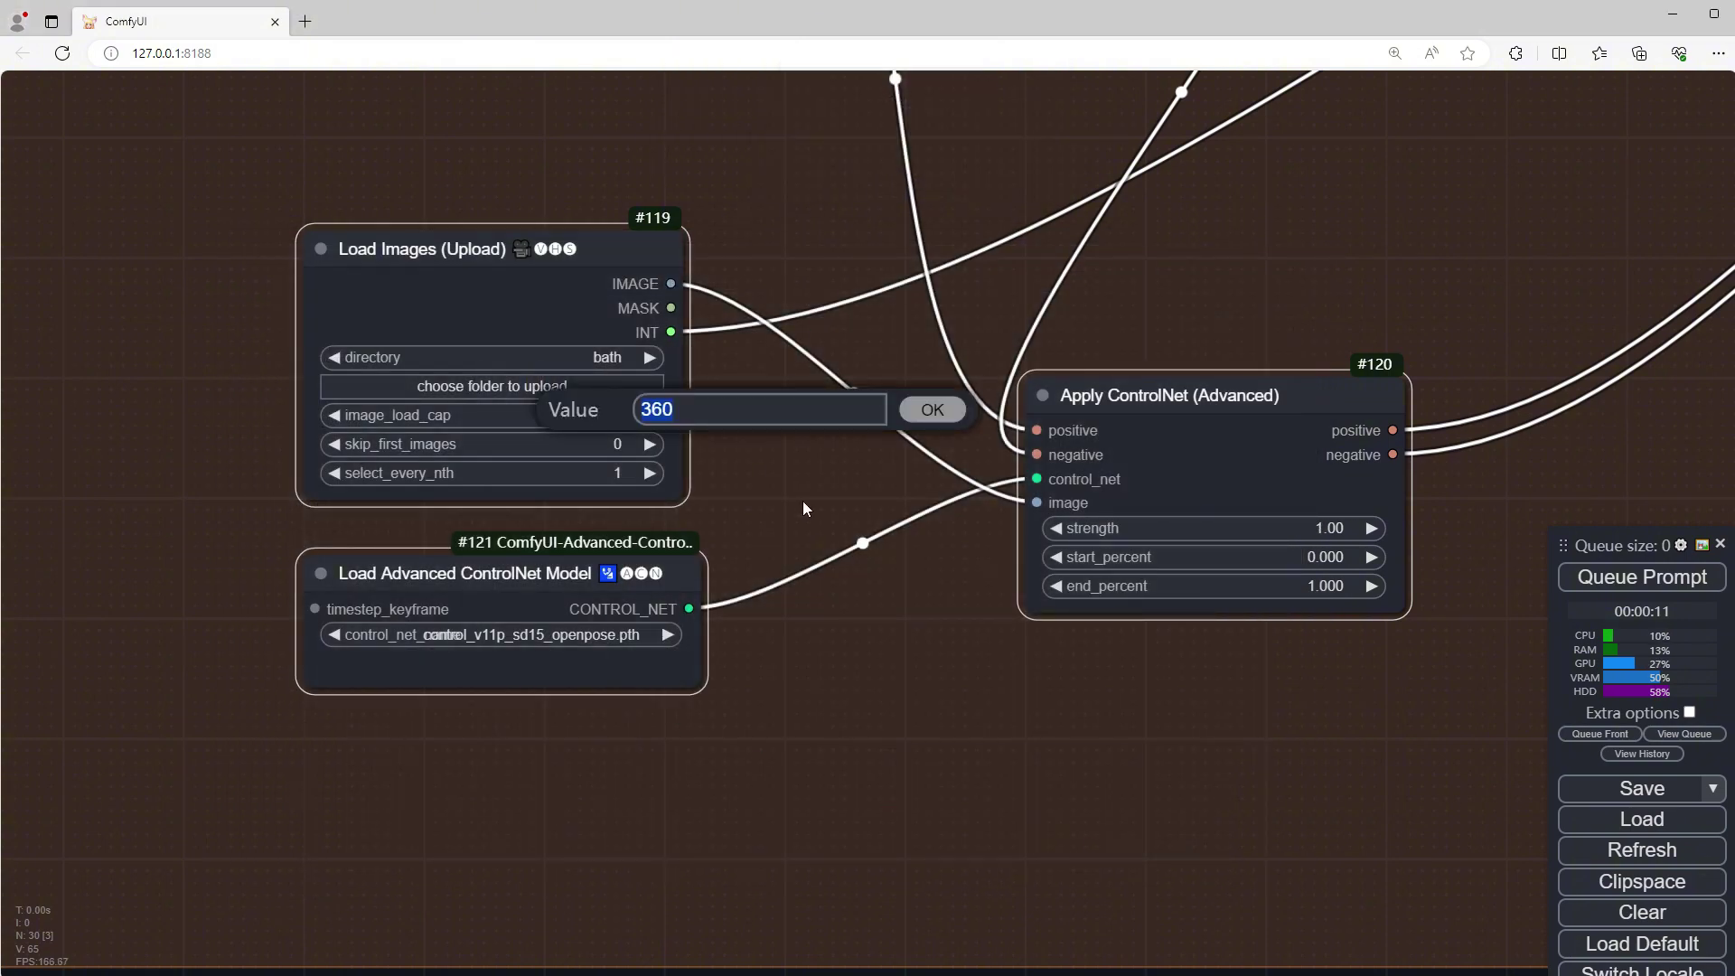
text(20)
key(Return)
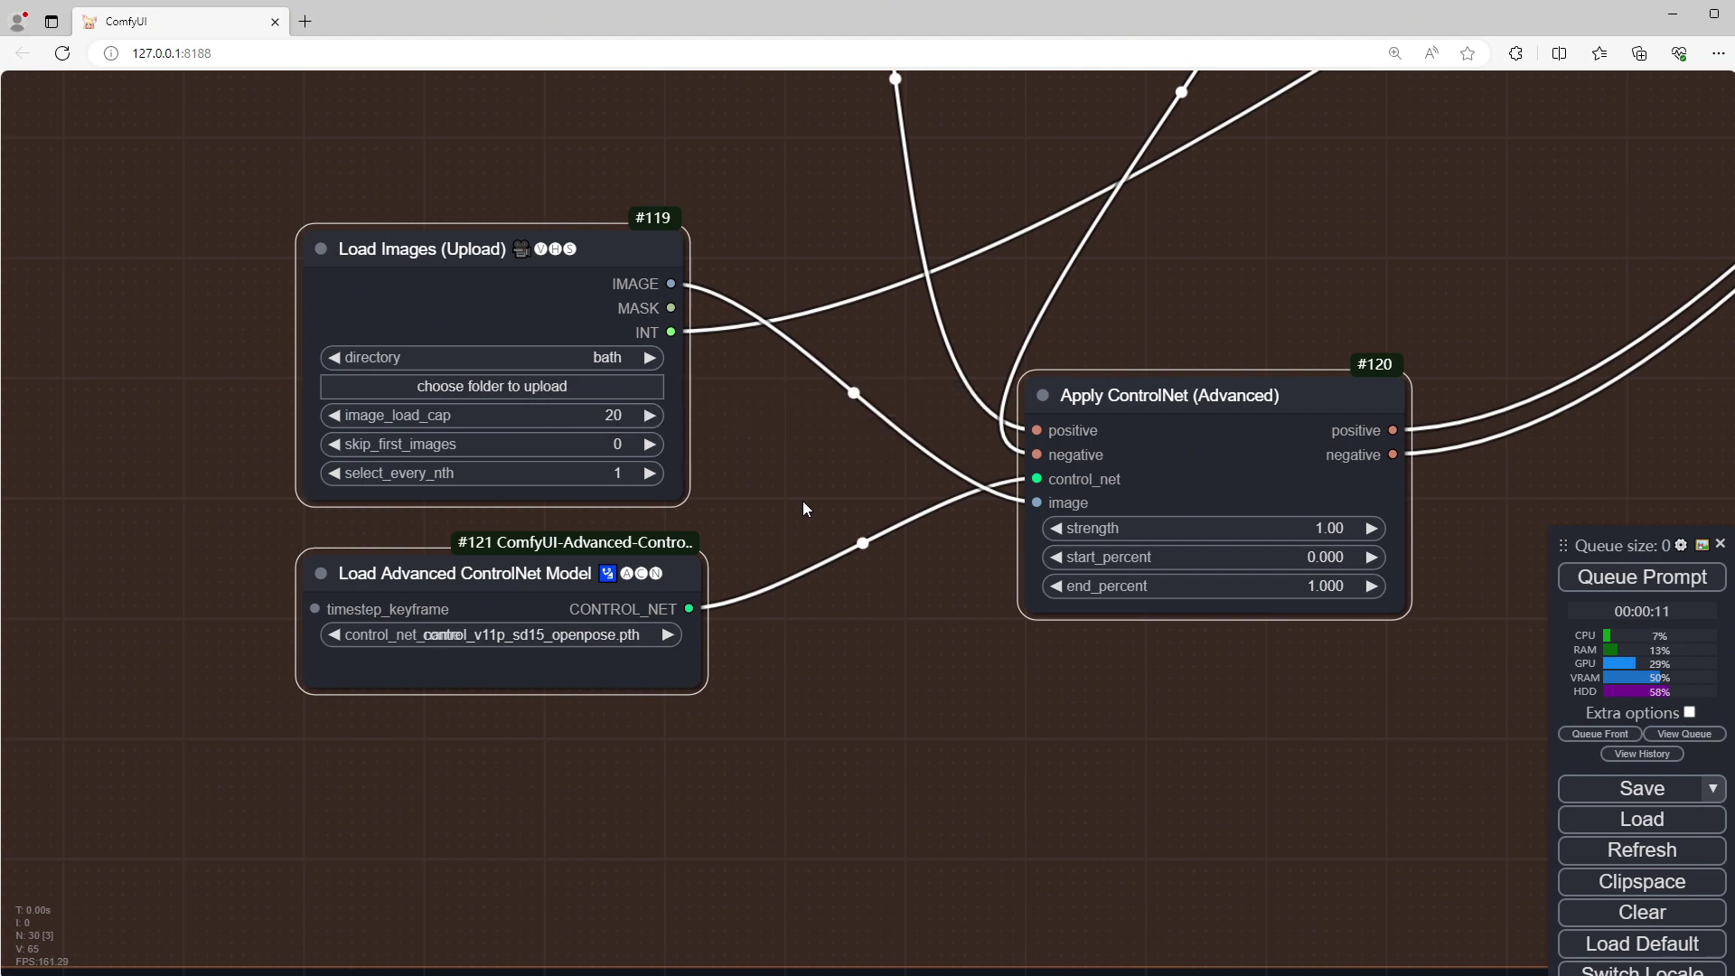
scroll(813, 735, down, 9)
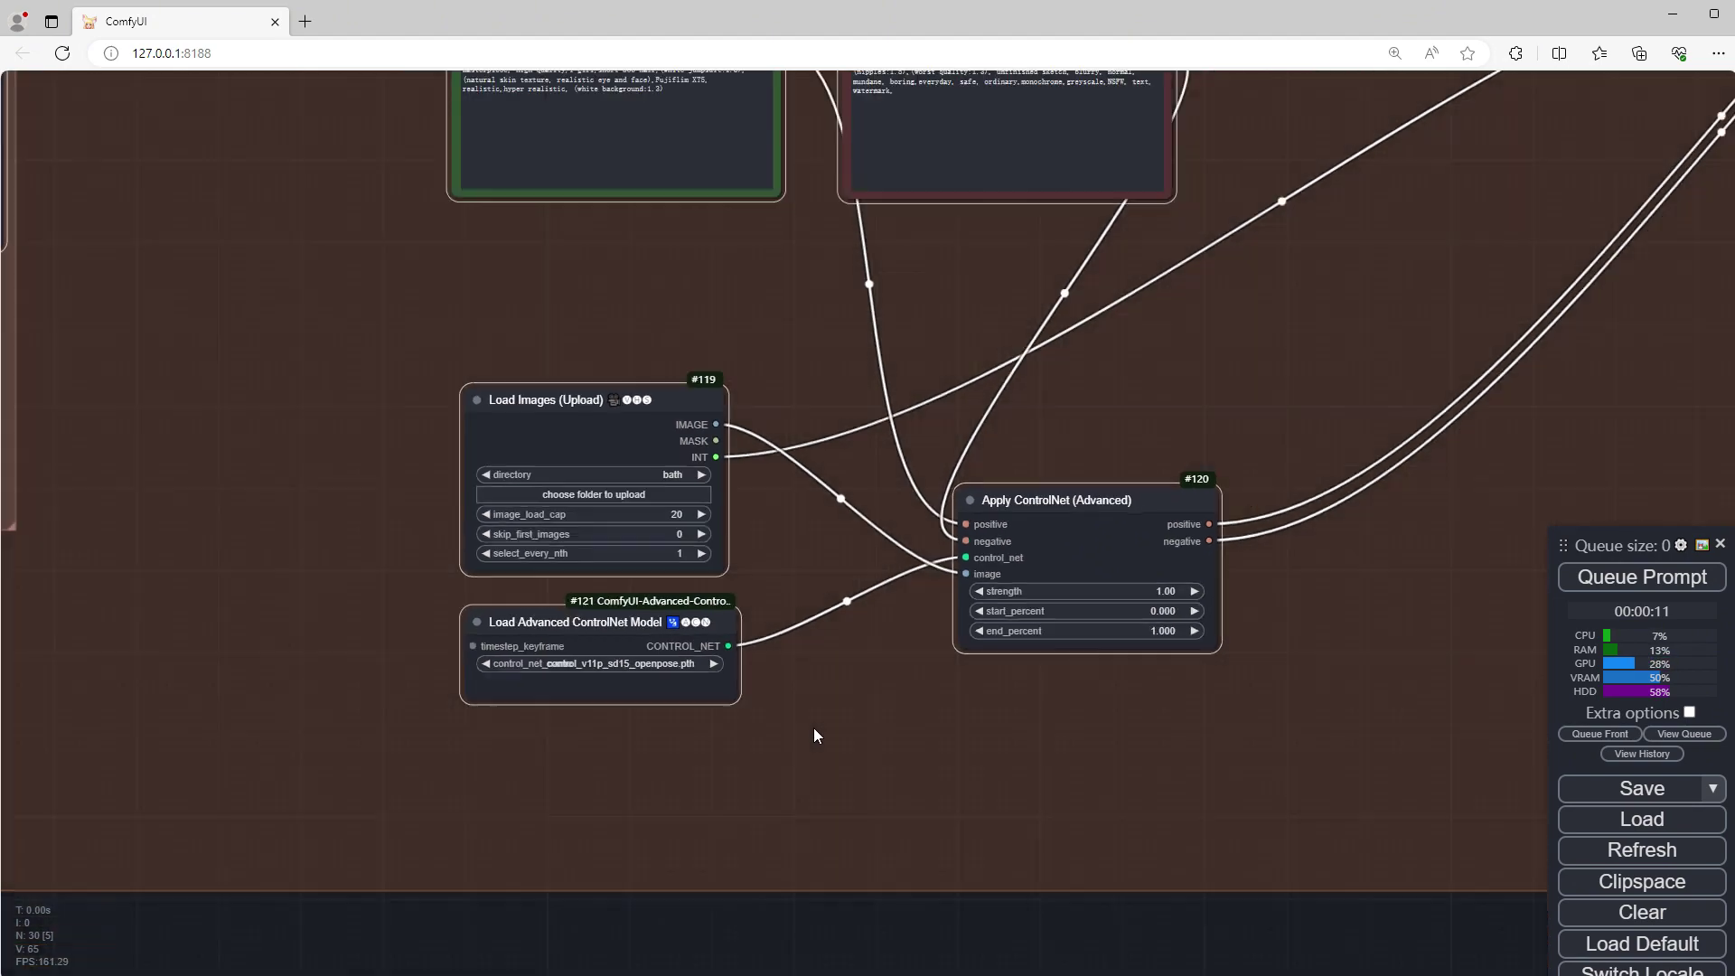
Step: Load data\IPAdapter_base.png into the IPAdapter group's Load Image node as the style image
drag(358, 730, 811, 832)
scroll(211, 532, up, 6)
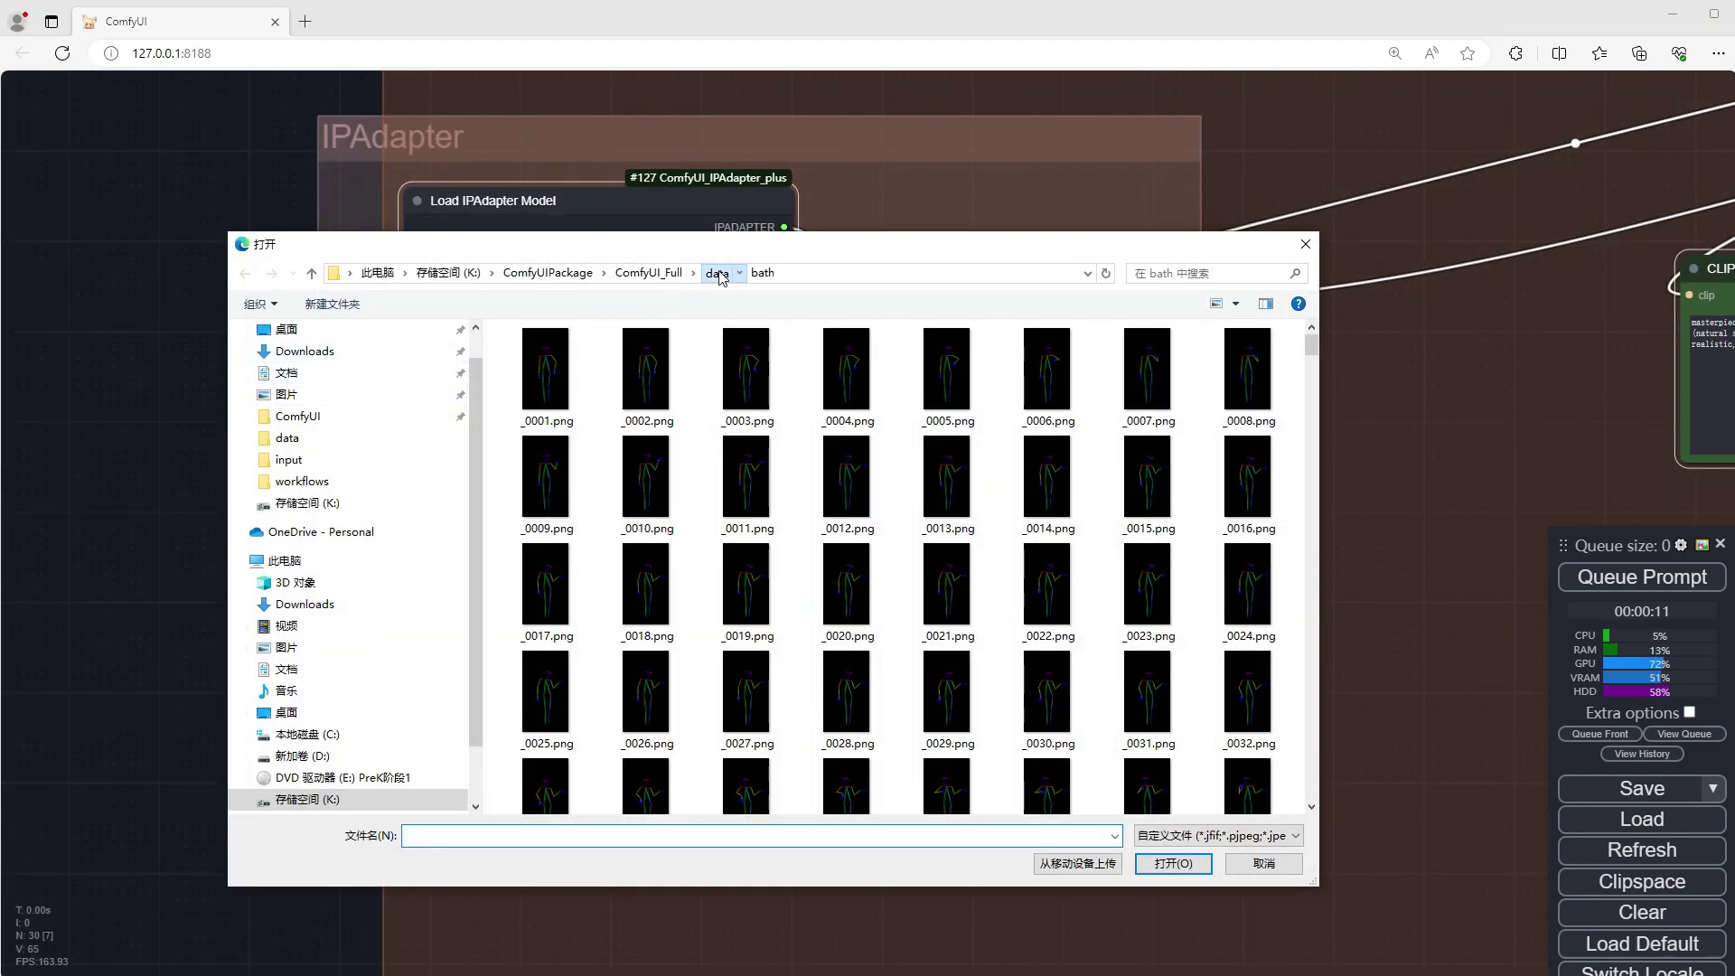
click(716, 273)
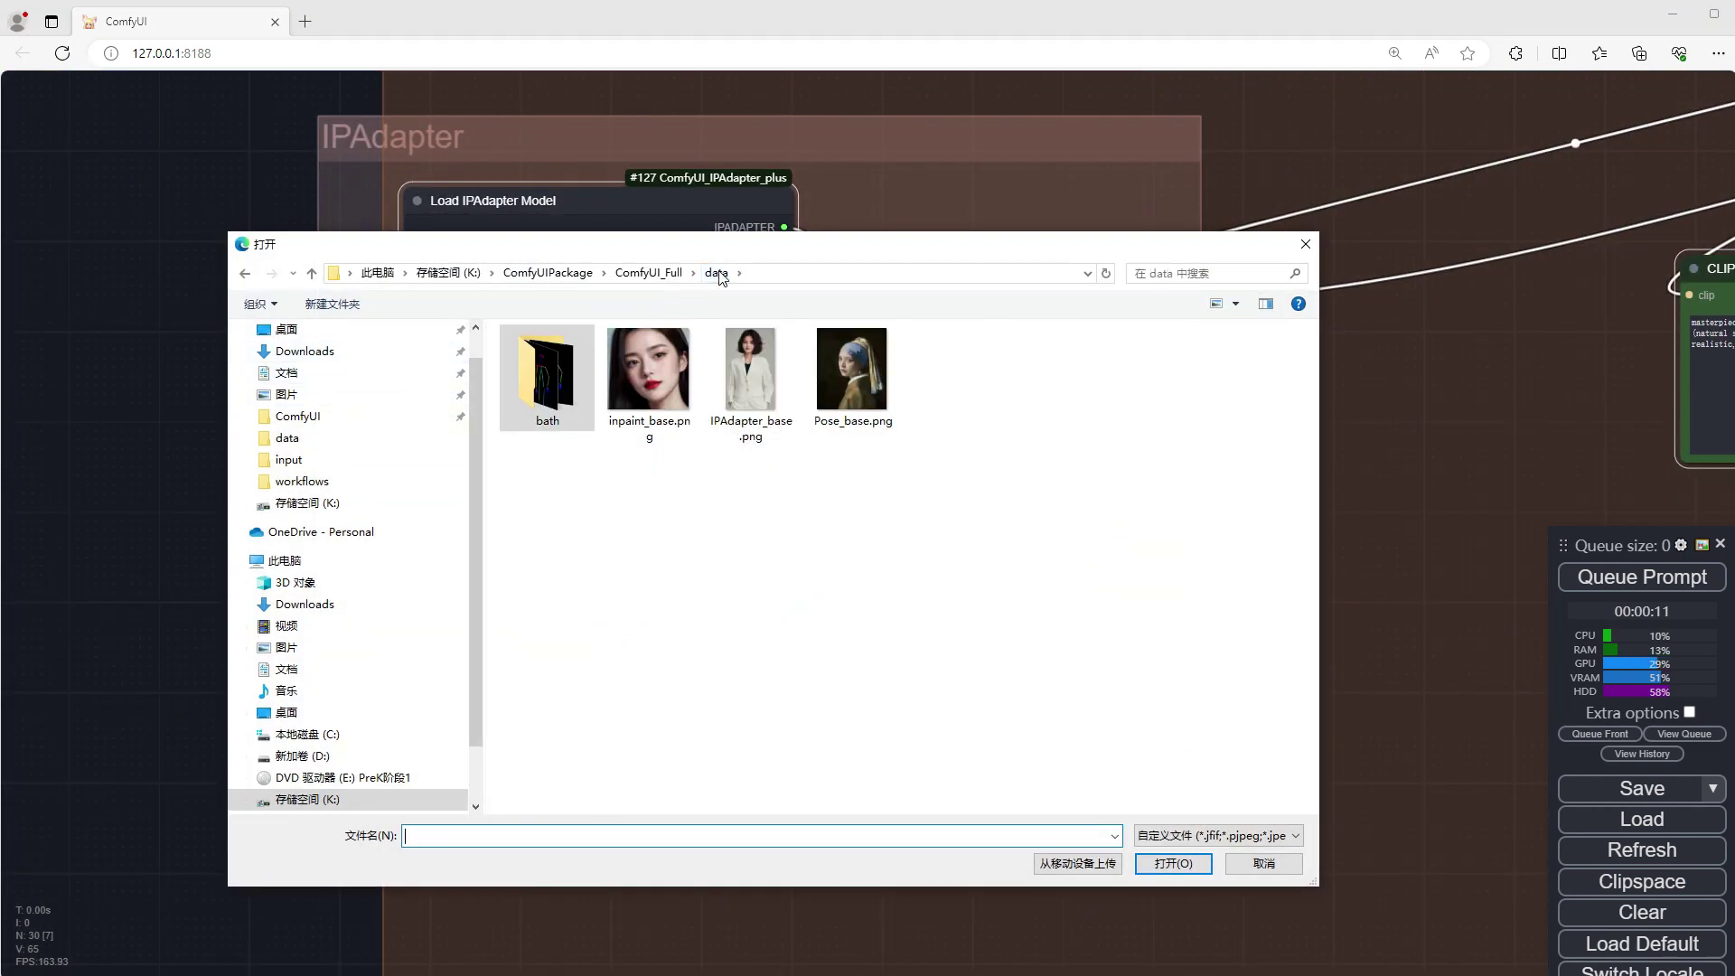
double_click(752, 385)
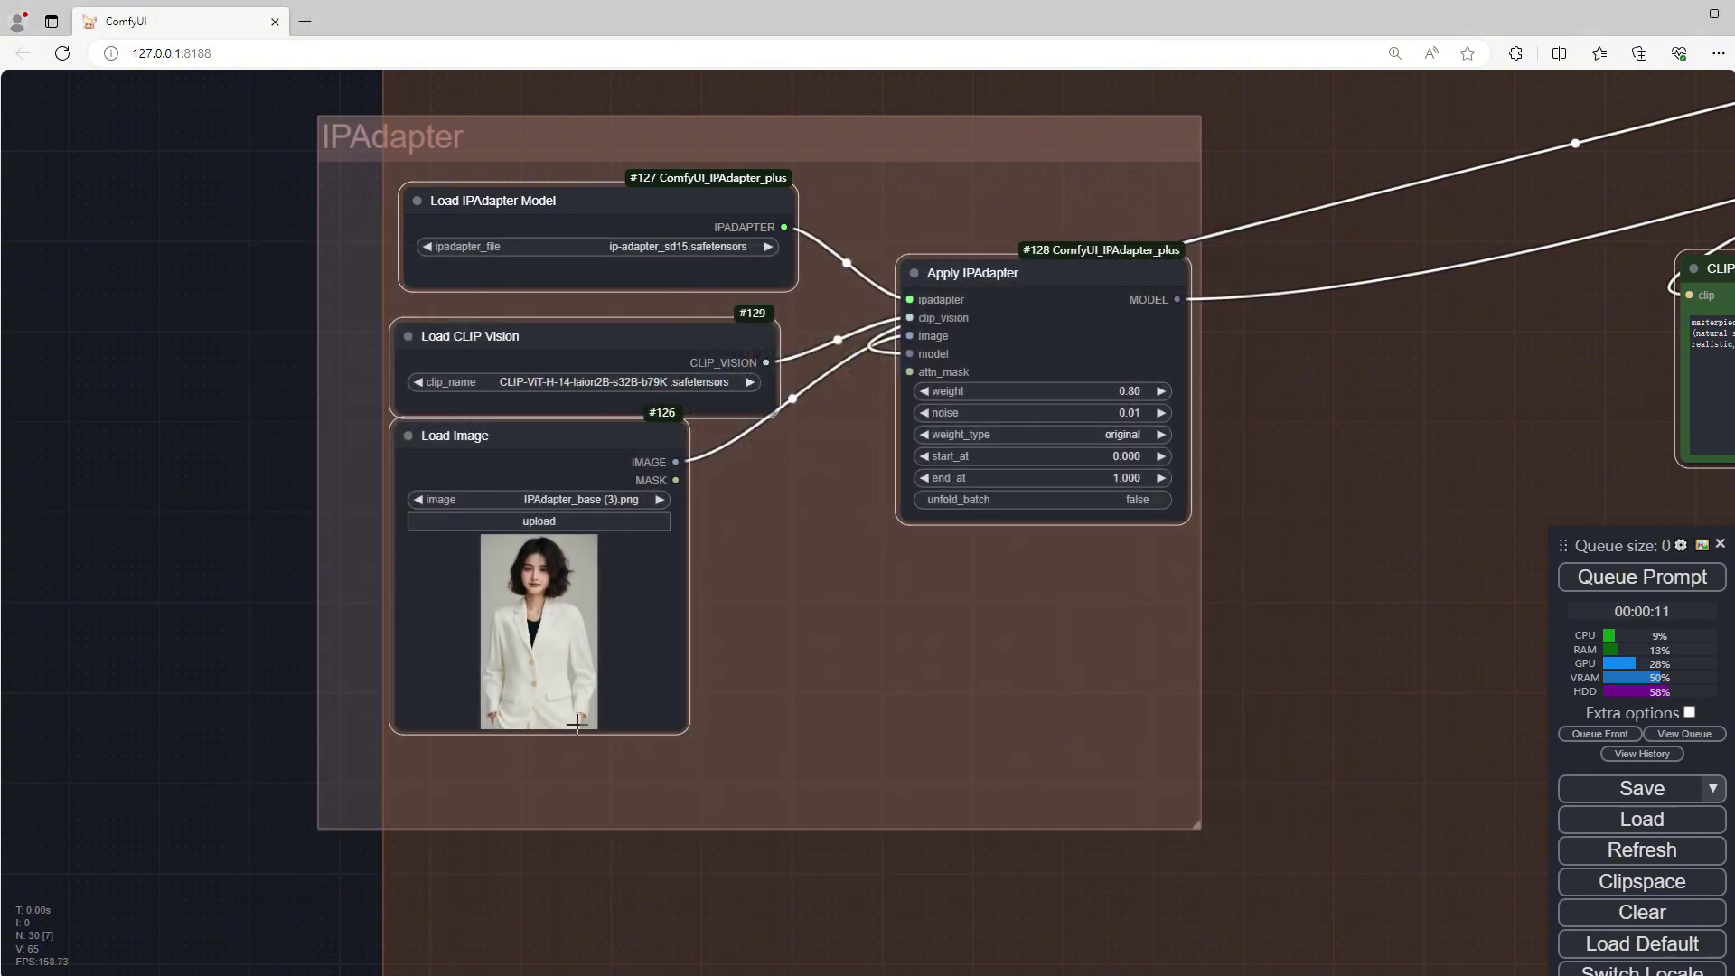
scroll(542, 682, down, 10)
Step: Load IPAdapter_base.png into the ReActor group's Load Image node as the face source
drag(1099, 880, 633, 866)
scroll(638, 786, up, 5)
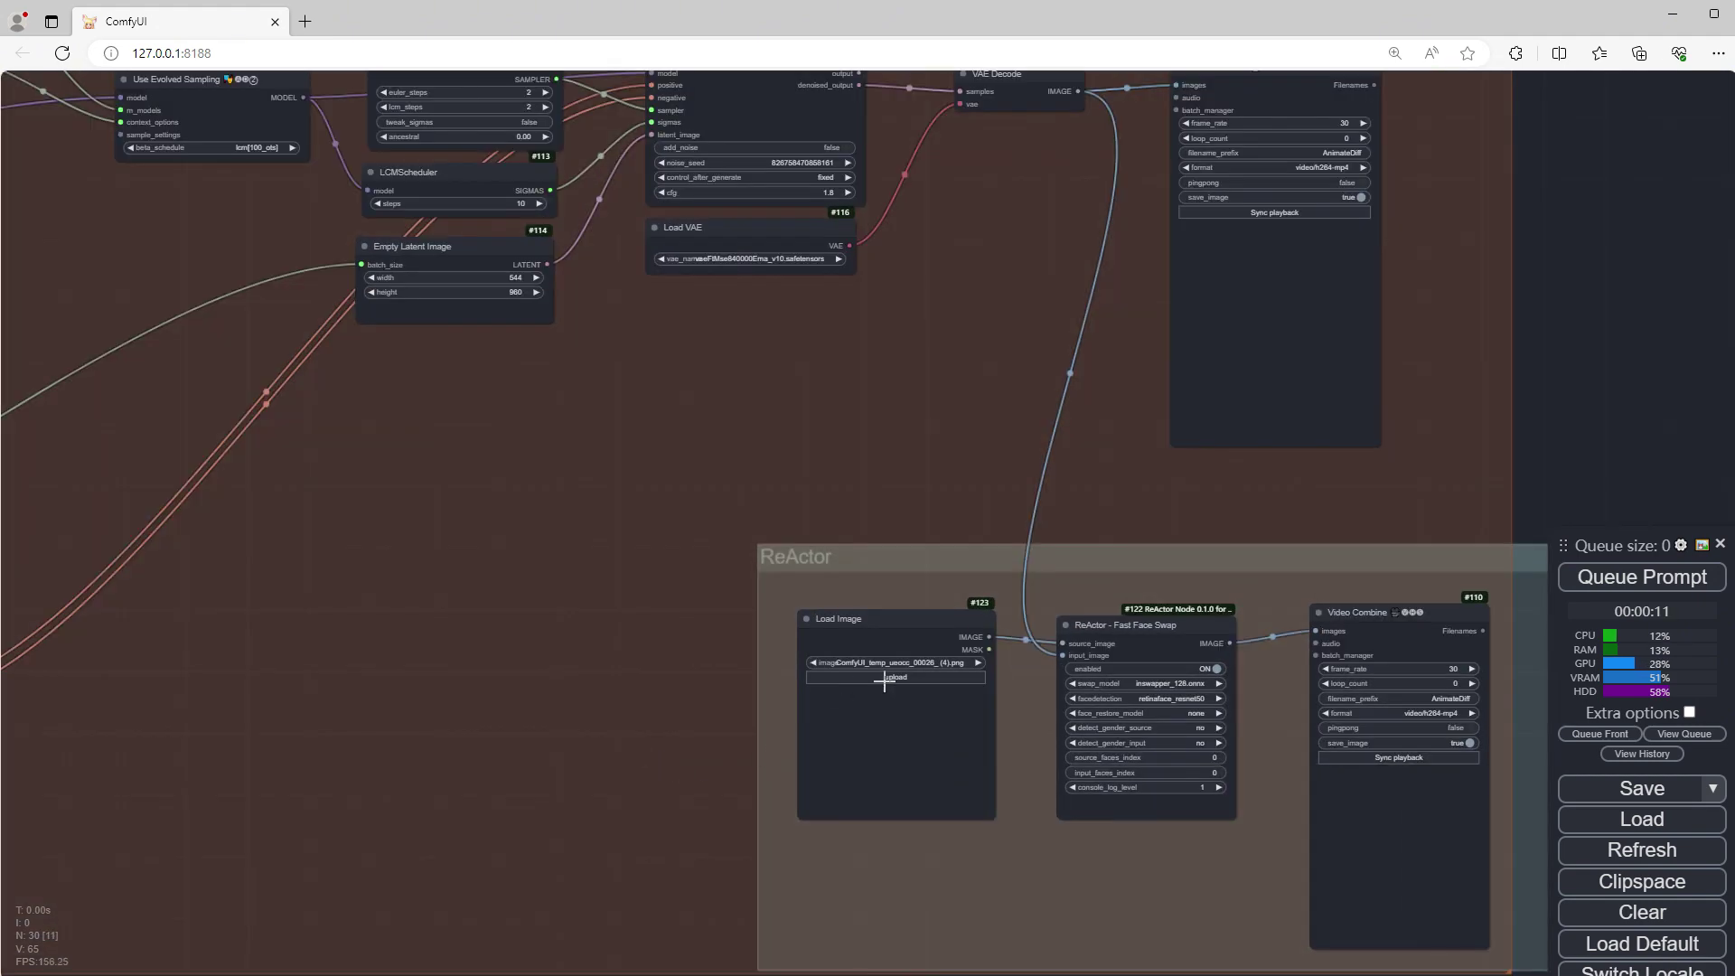
scroll(867, 692, up, 4)
click(953, 640)
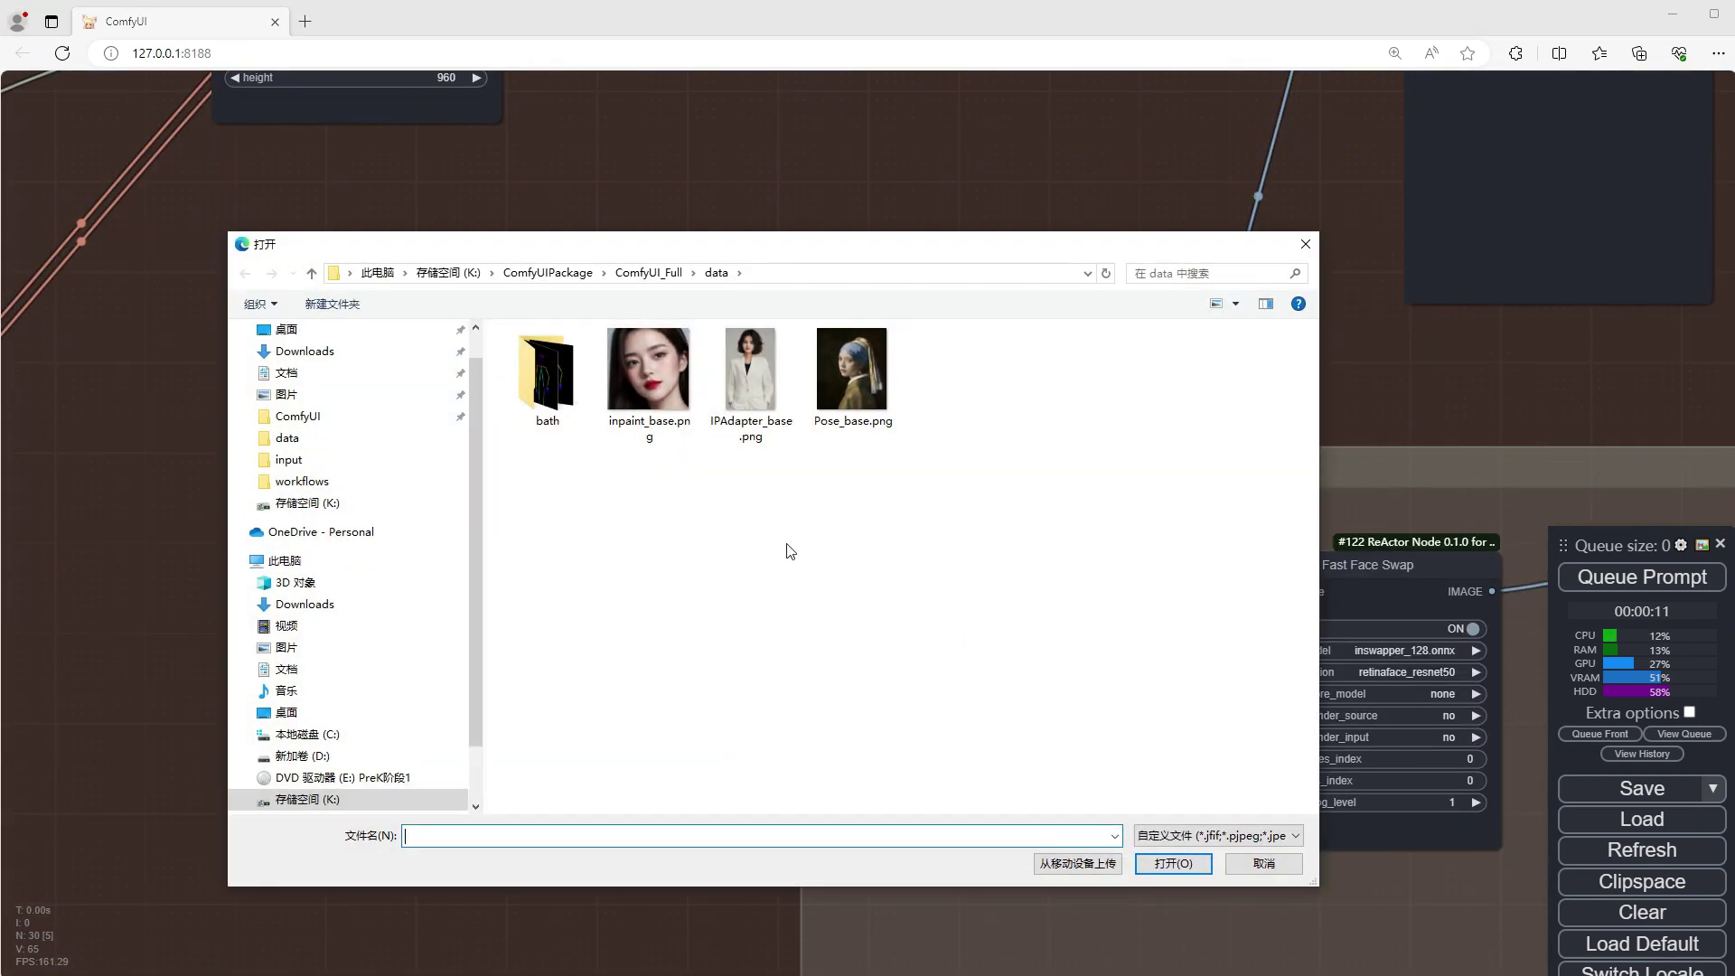
click(1176, 864)
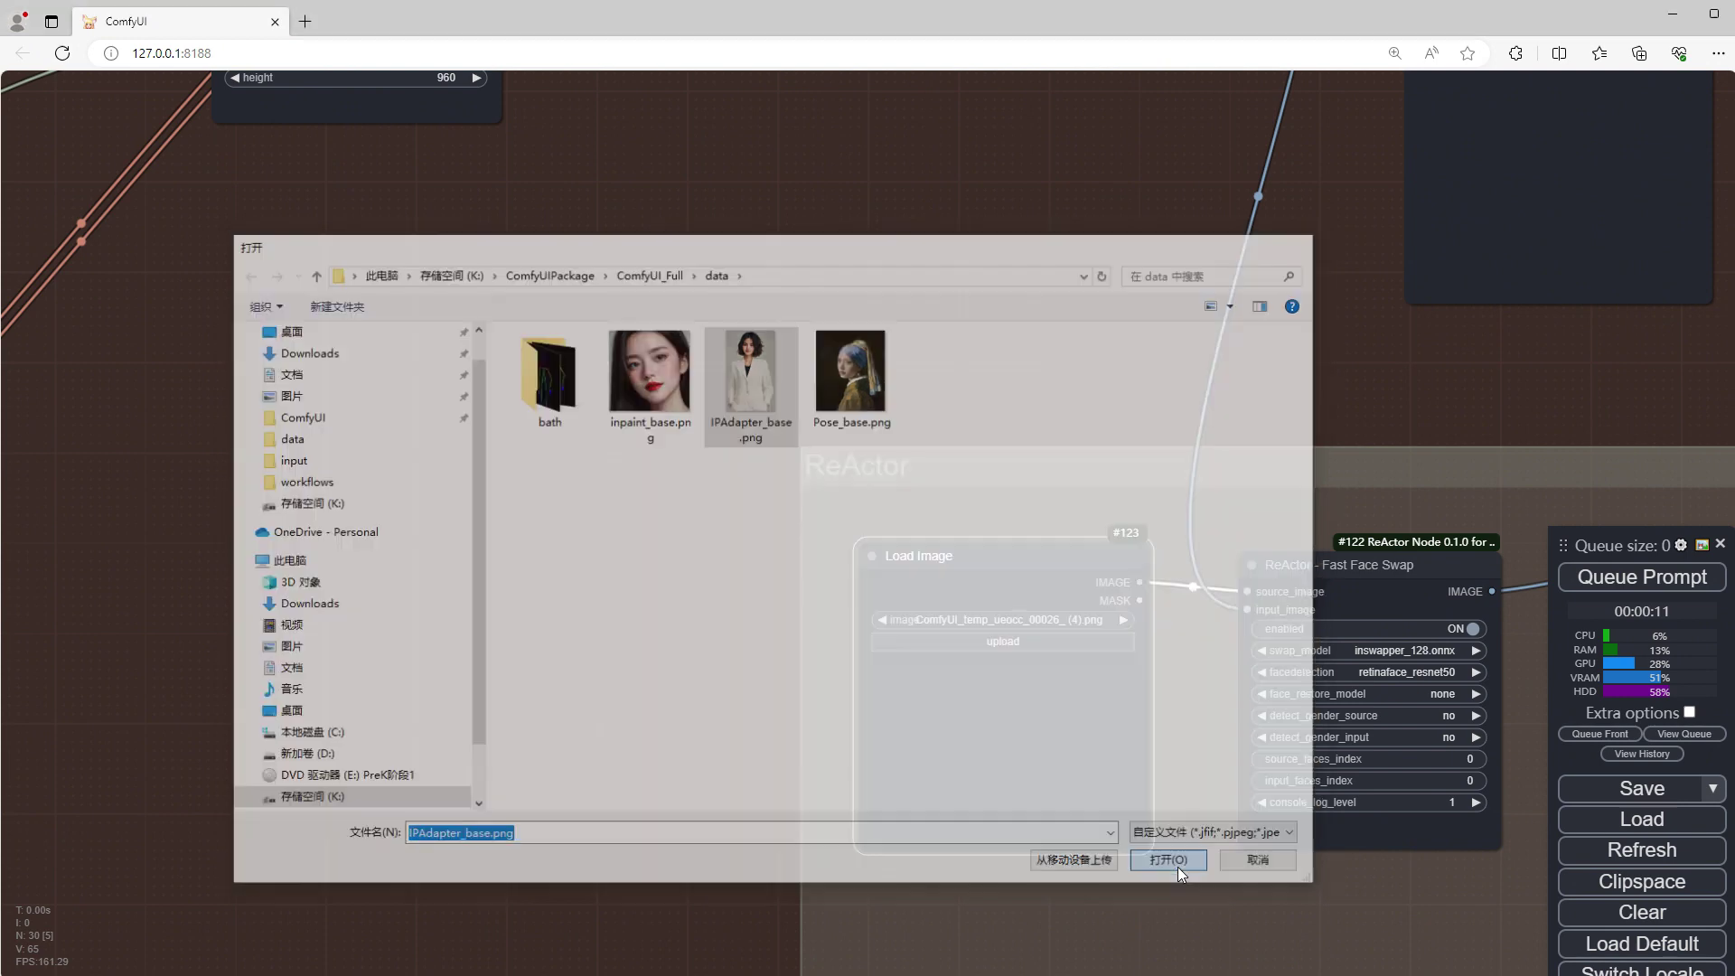
scroll(1027, 743, down, 5)
scroll(899, 620, down, 3)
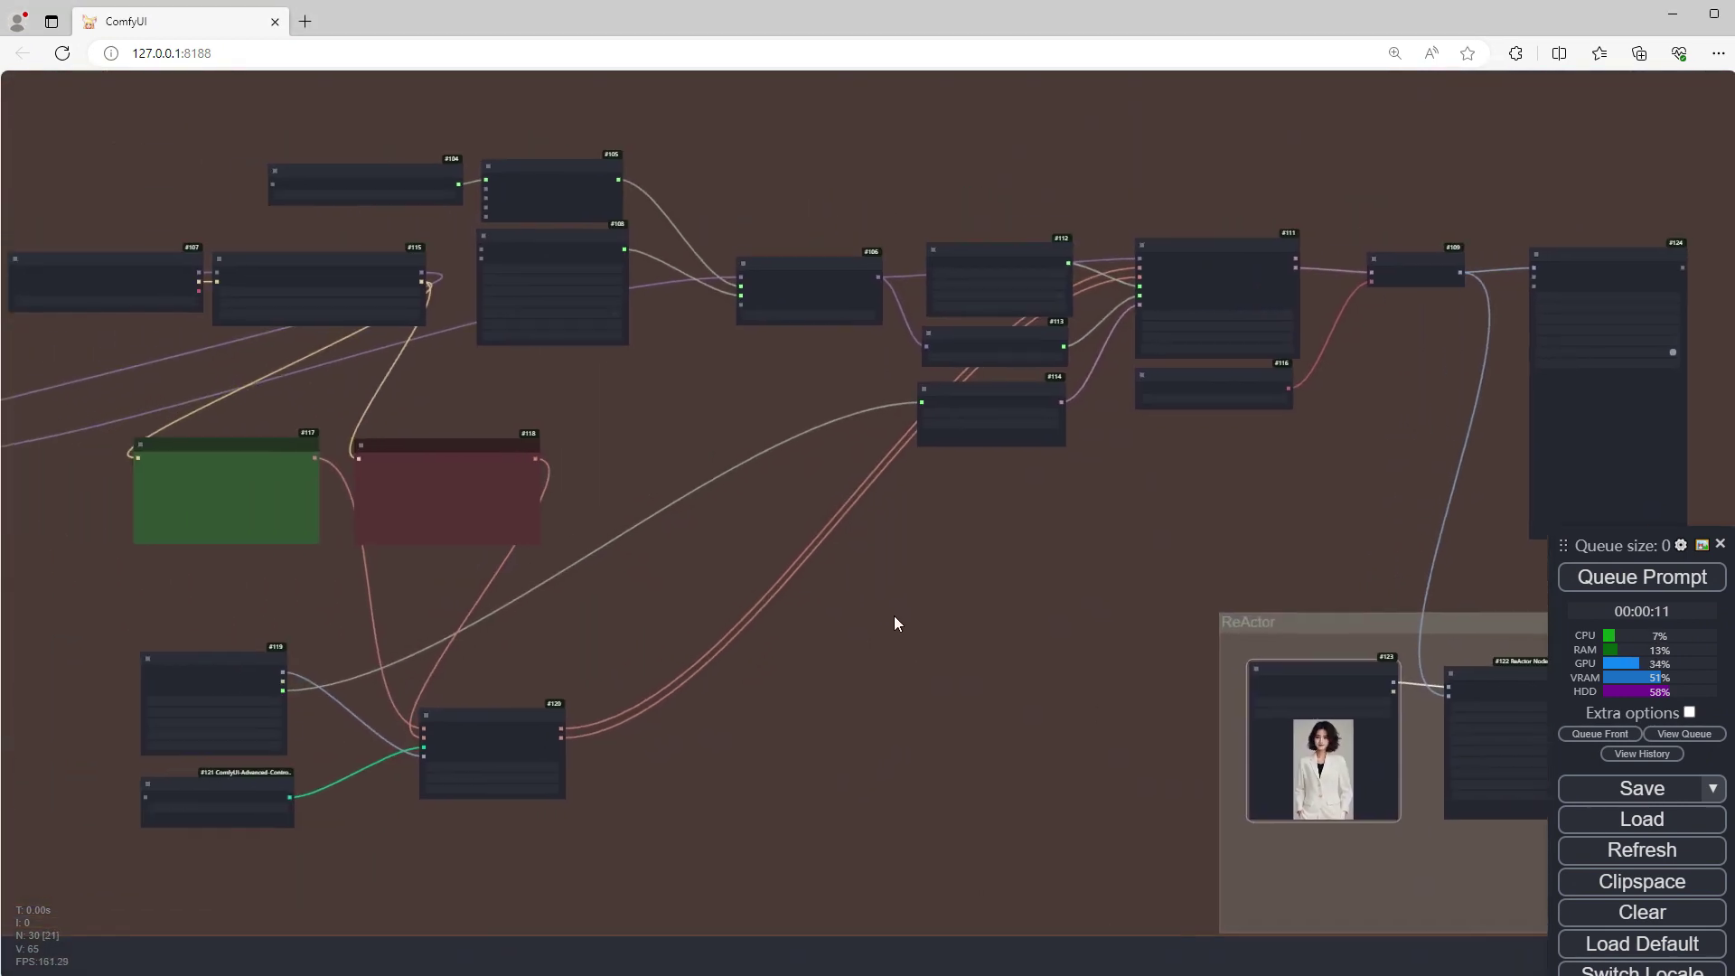
Step: Queue the pose-to-video workflow with ReActor face swap and let it run
click(1631, 578)
mouse_move(849, 724)
mouse_down()
mouse_move(1267, 747)
mouse_move(1153, 761)
mouse_move(848, 713)
mouse_up()
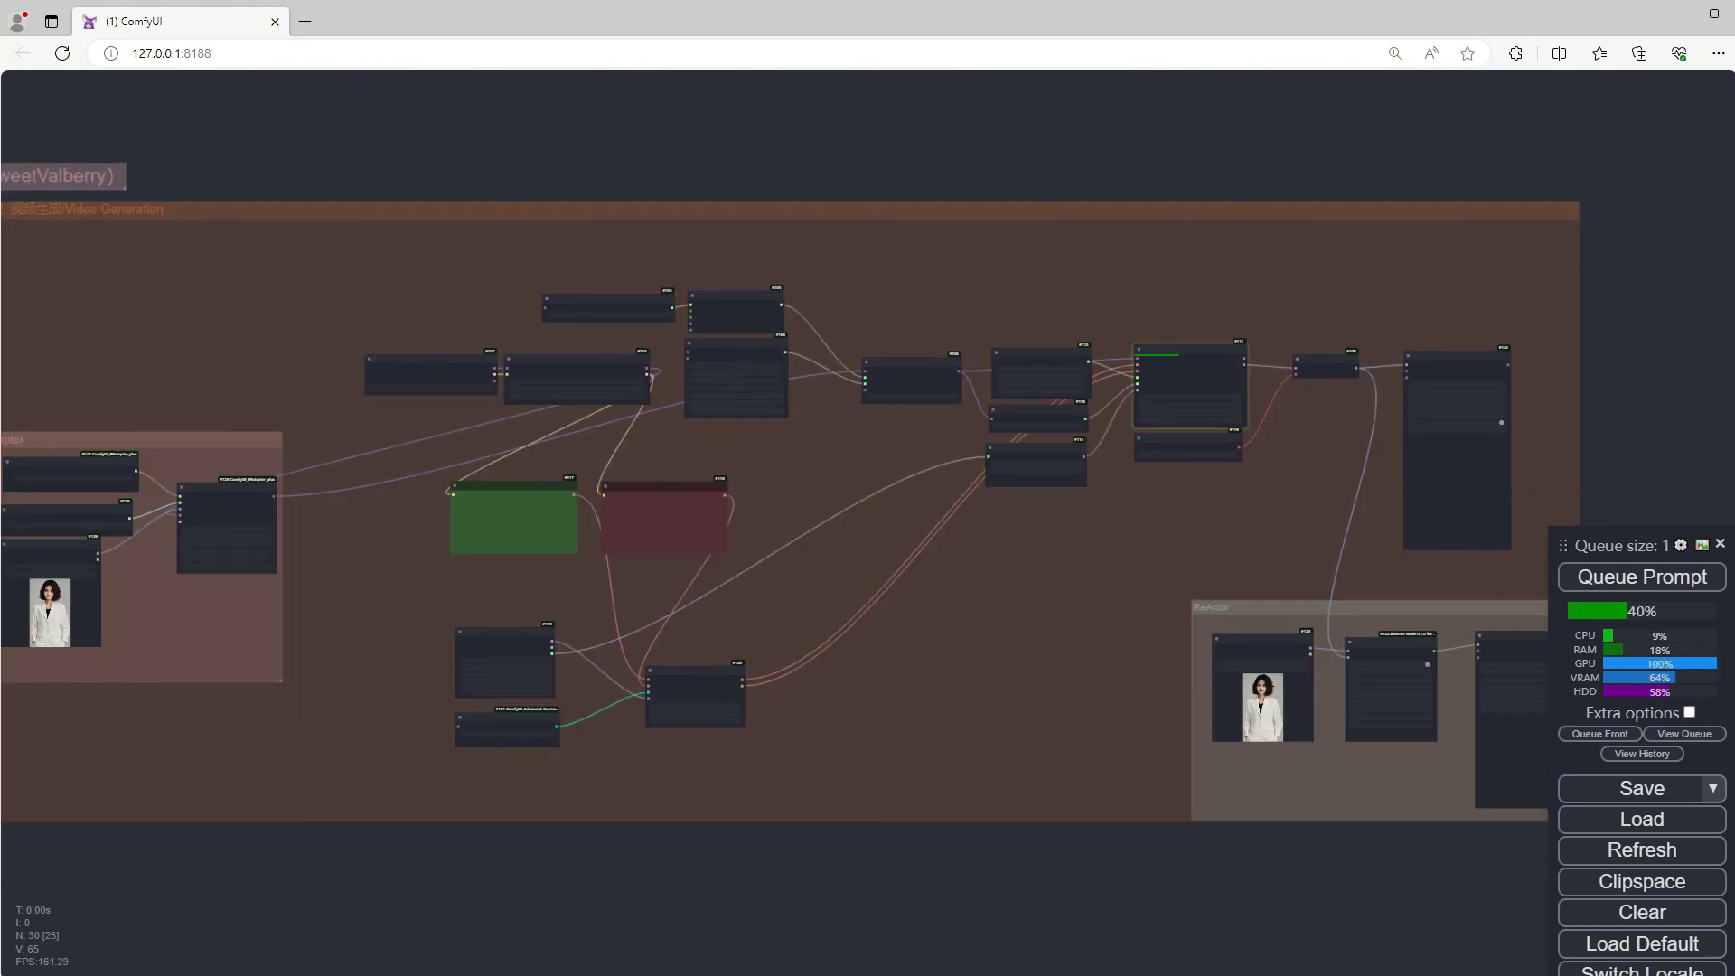
drag(848, 713, 654, 713)
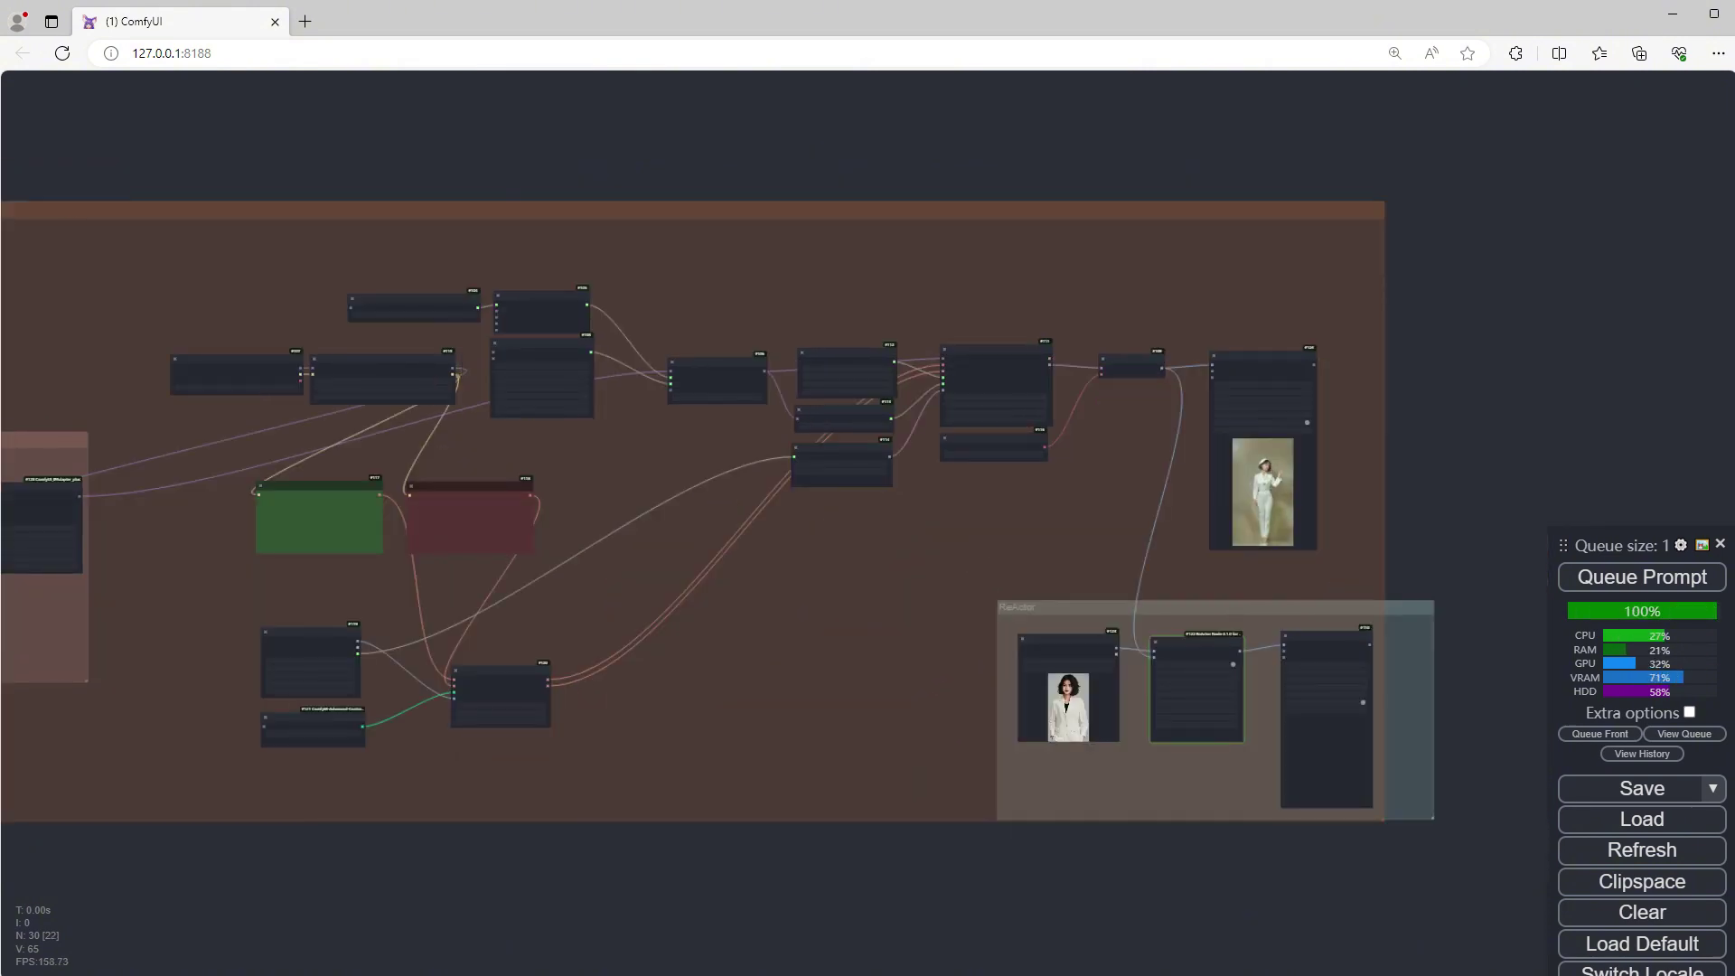
Step: Zoom into the Video Combine preview to check the clip of the white-suited woman in a white cap
scroll(1450, 638, up, 10)
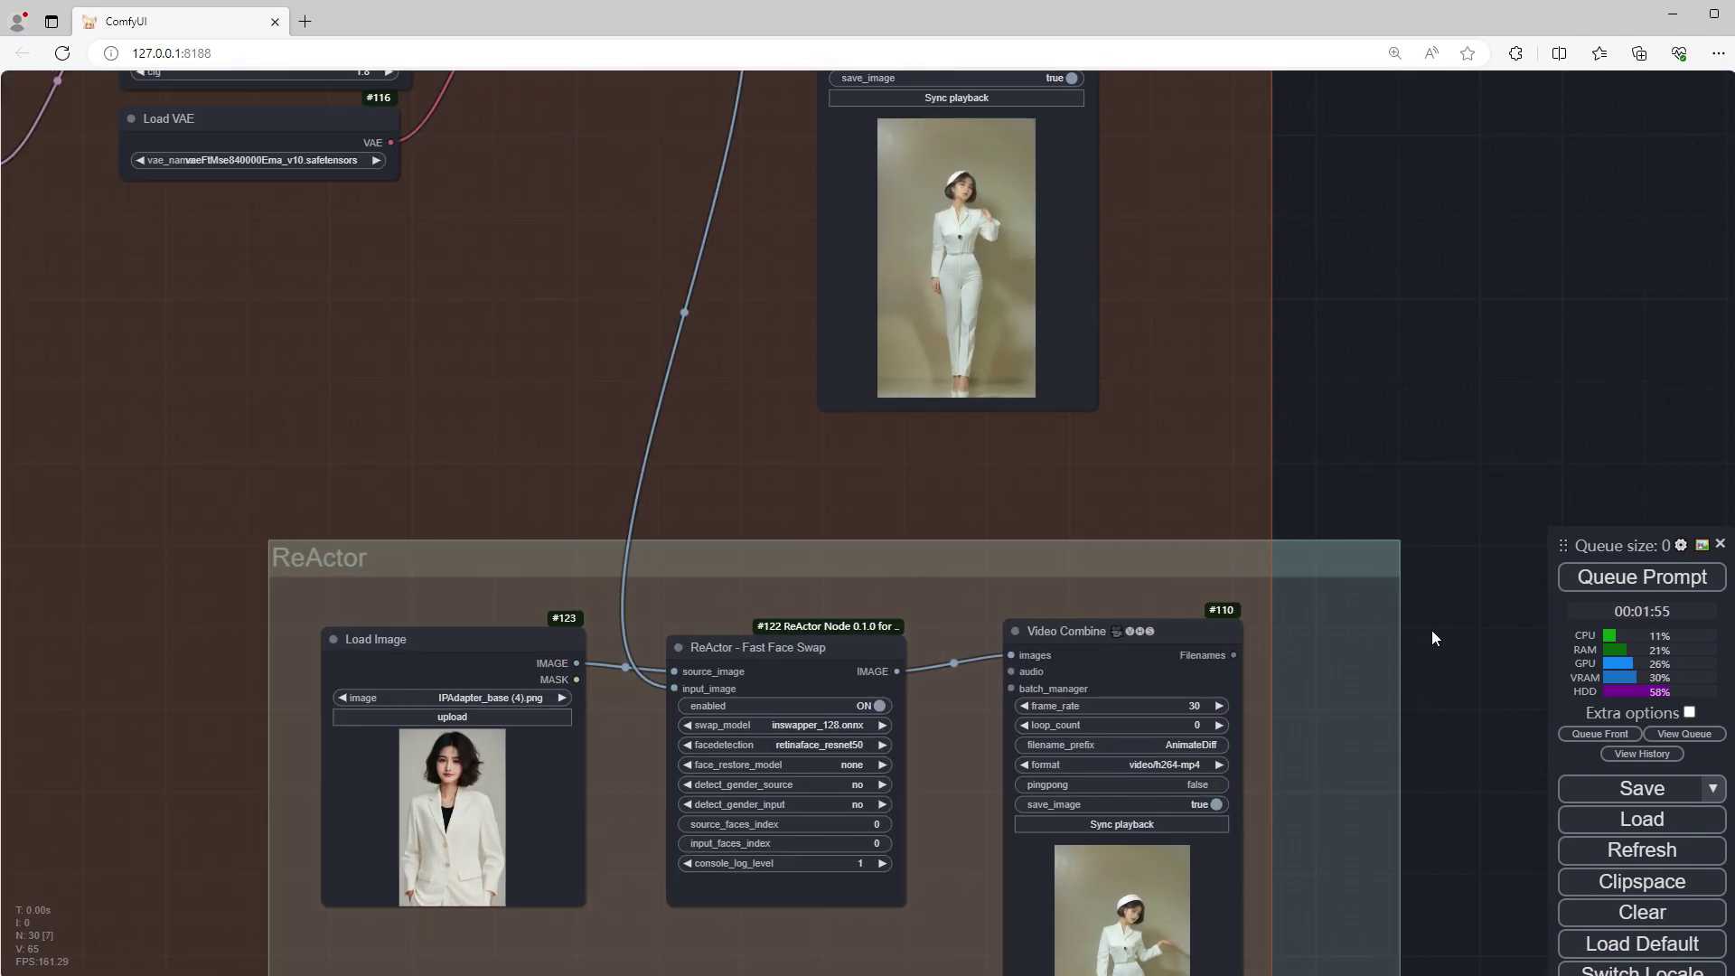
scroll(1343, 472, up, 3)
scroll(1157, 491, up, 9)
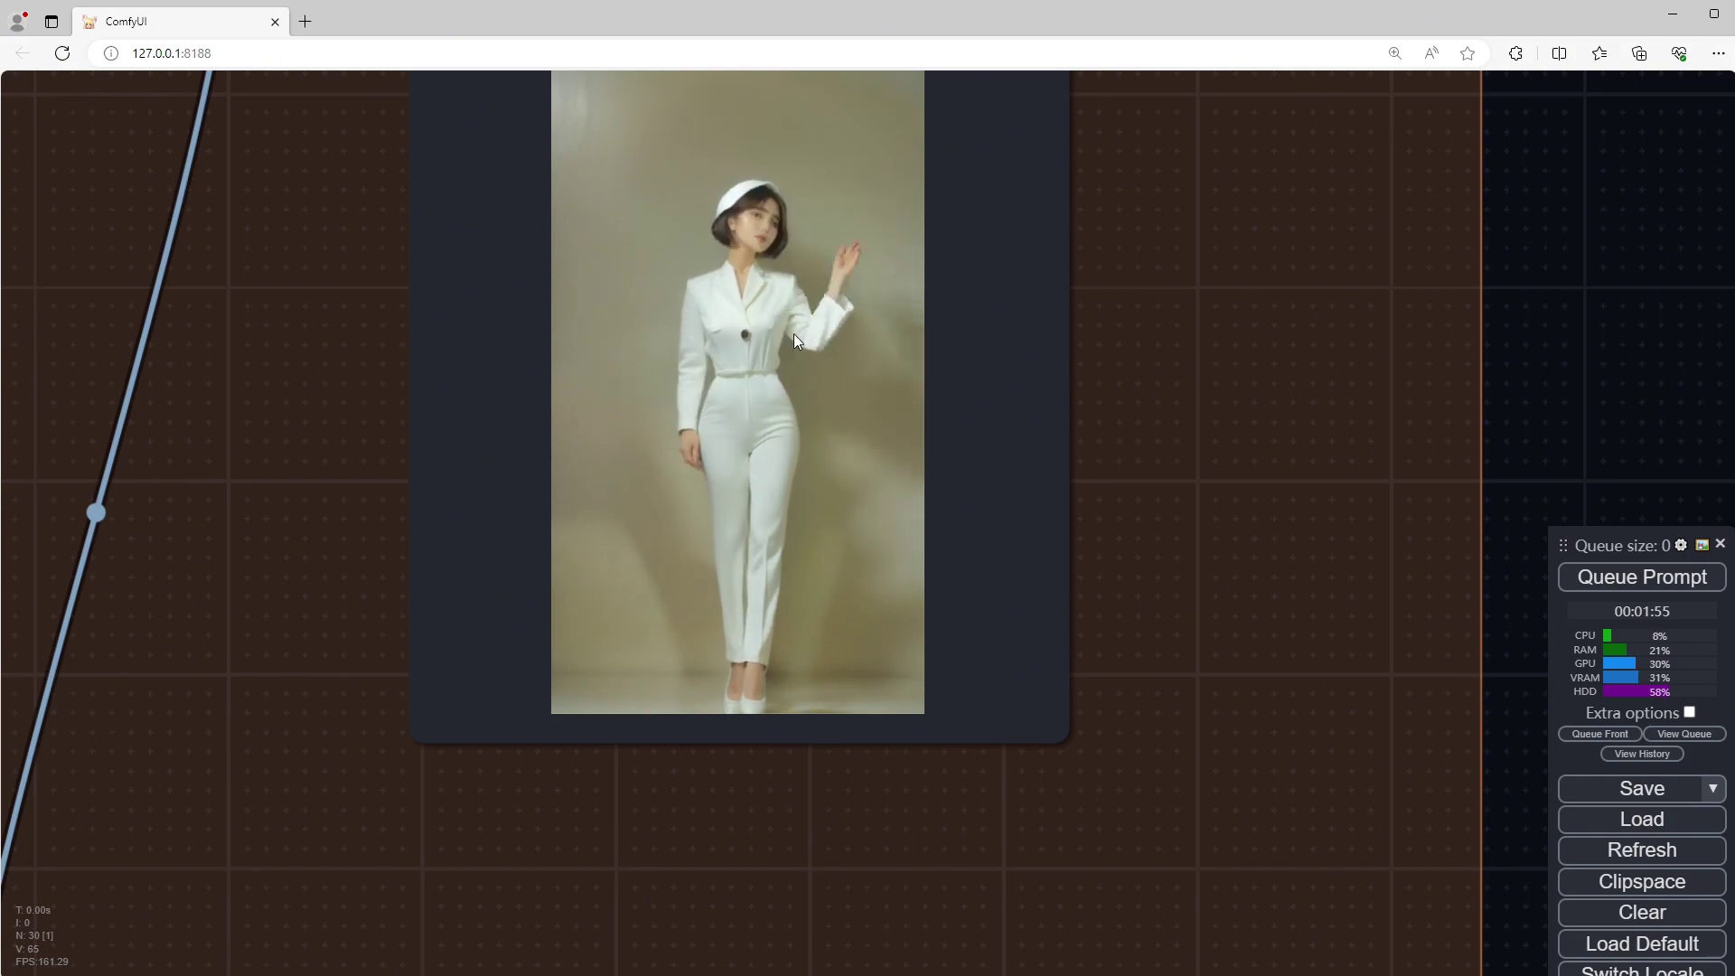
scroll(1547, 539, down, 6)
drag(1547, 538, 1419, 90)
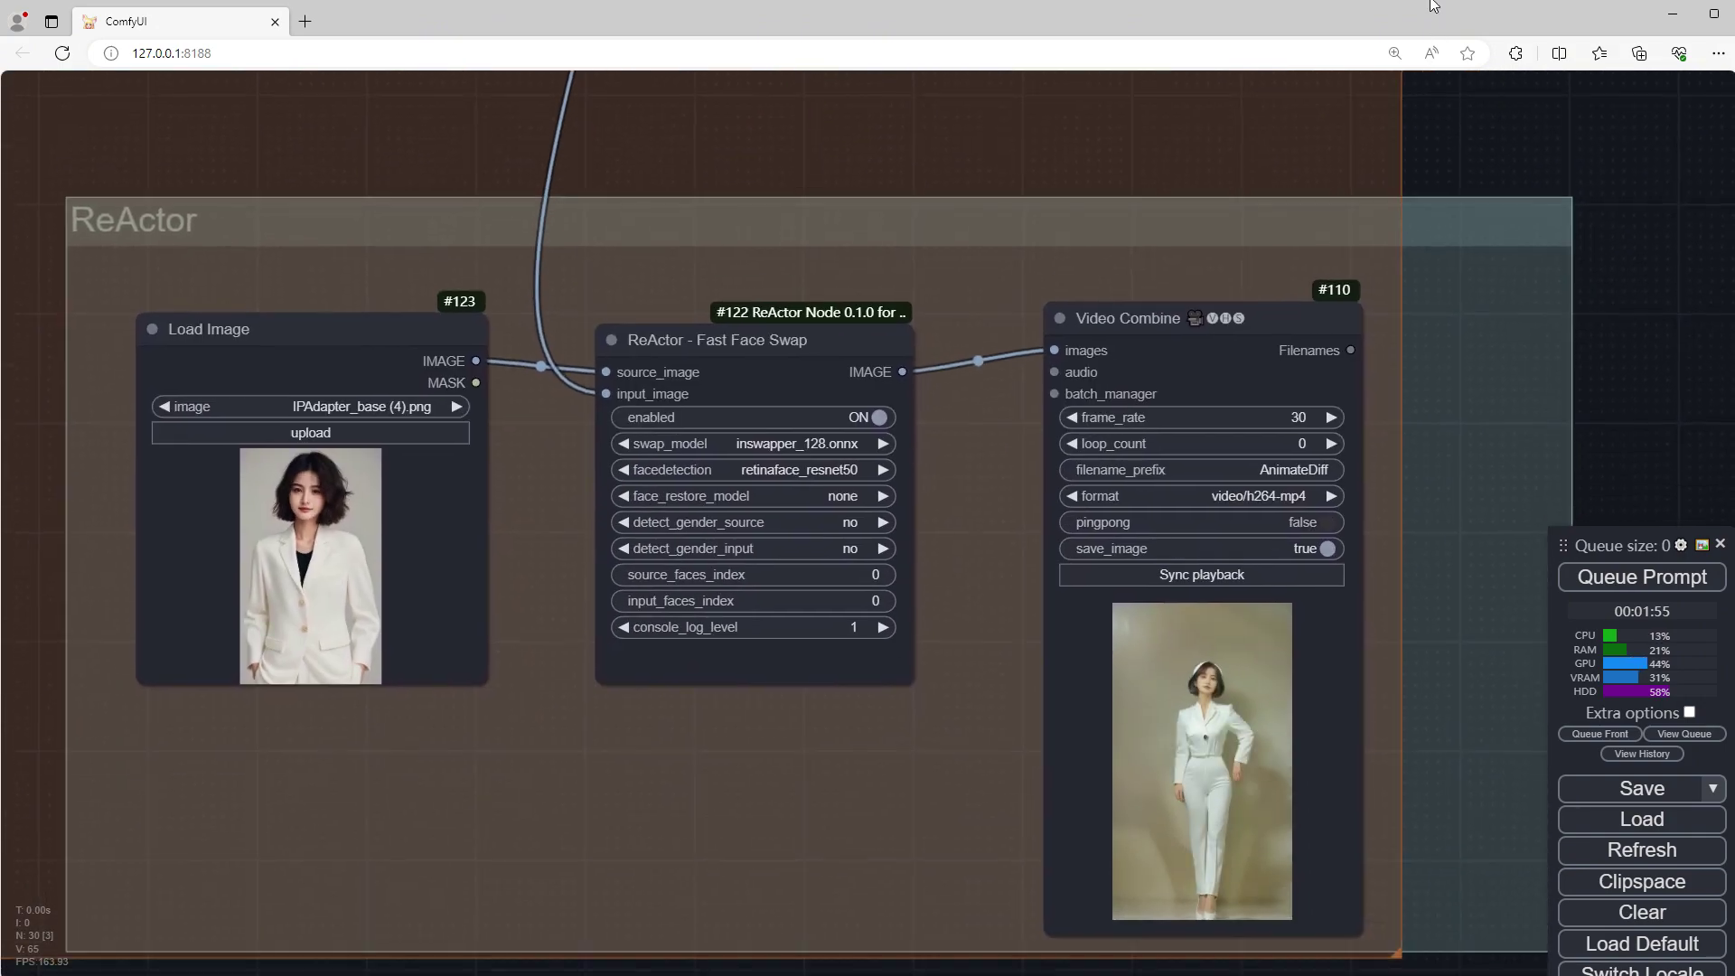
scroll(966, 831, up, 6)
scroll(995, 690, up, 5)
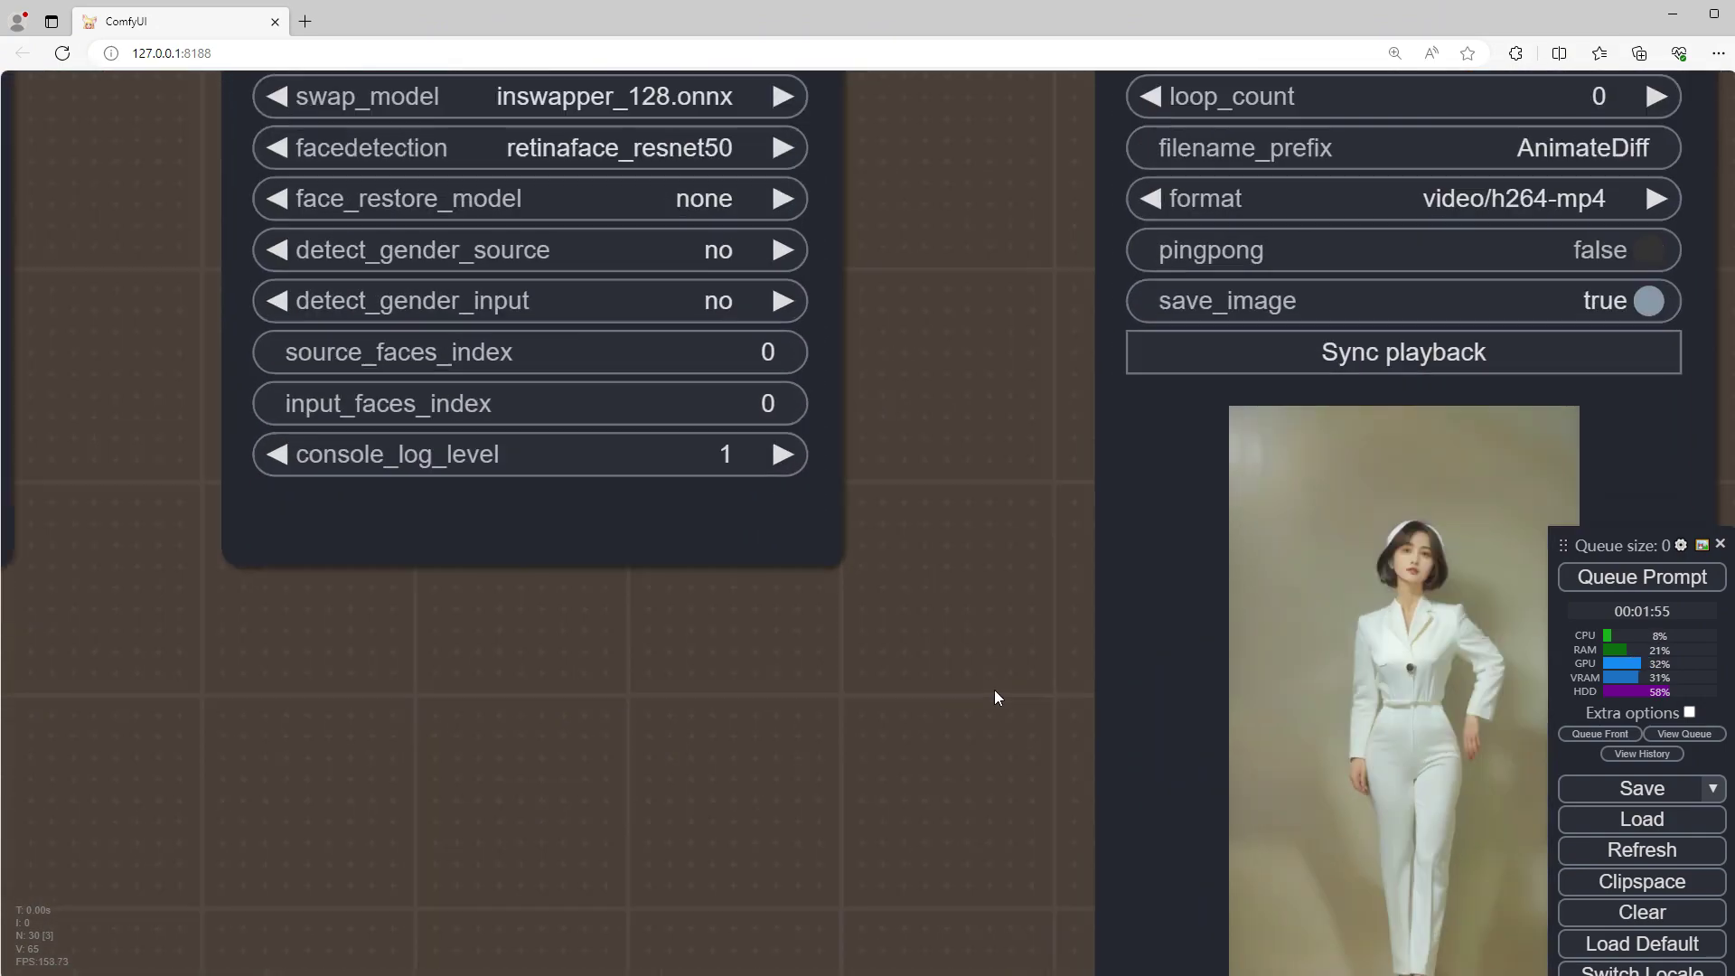
drag(837, 705, 468, 761)
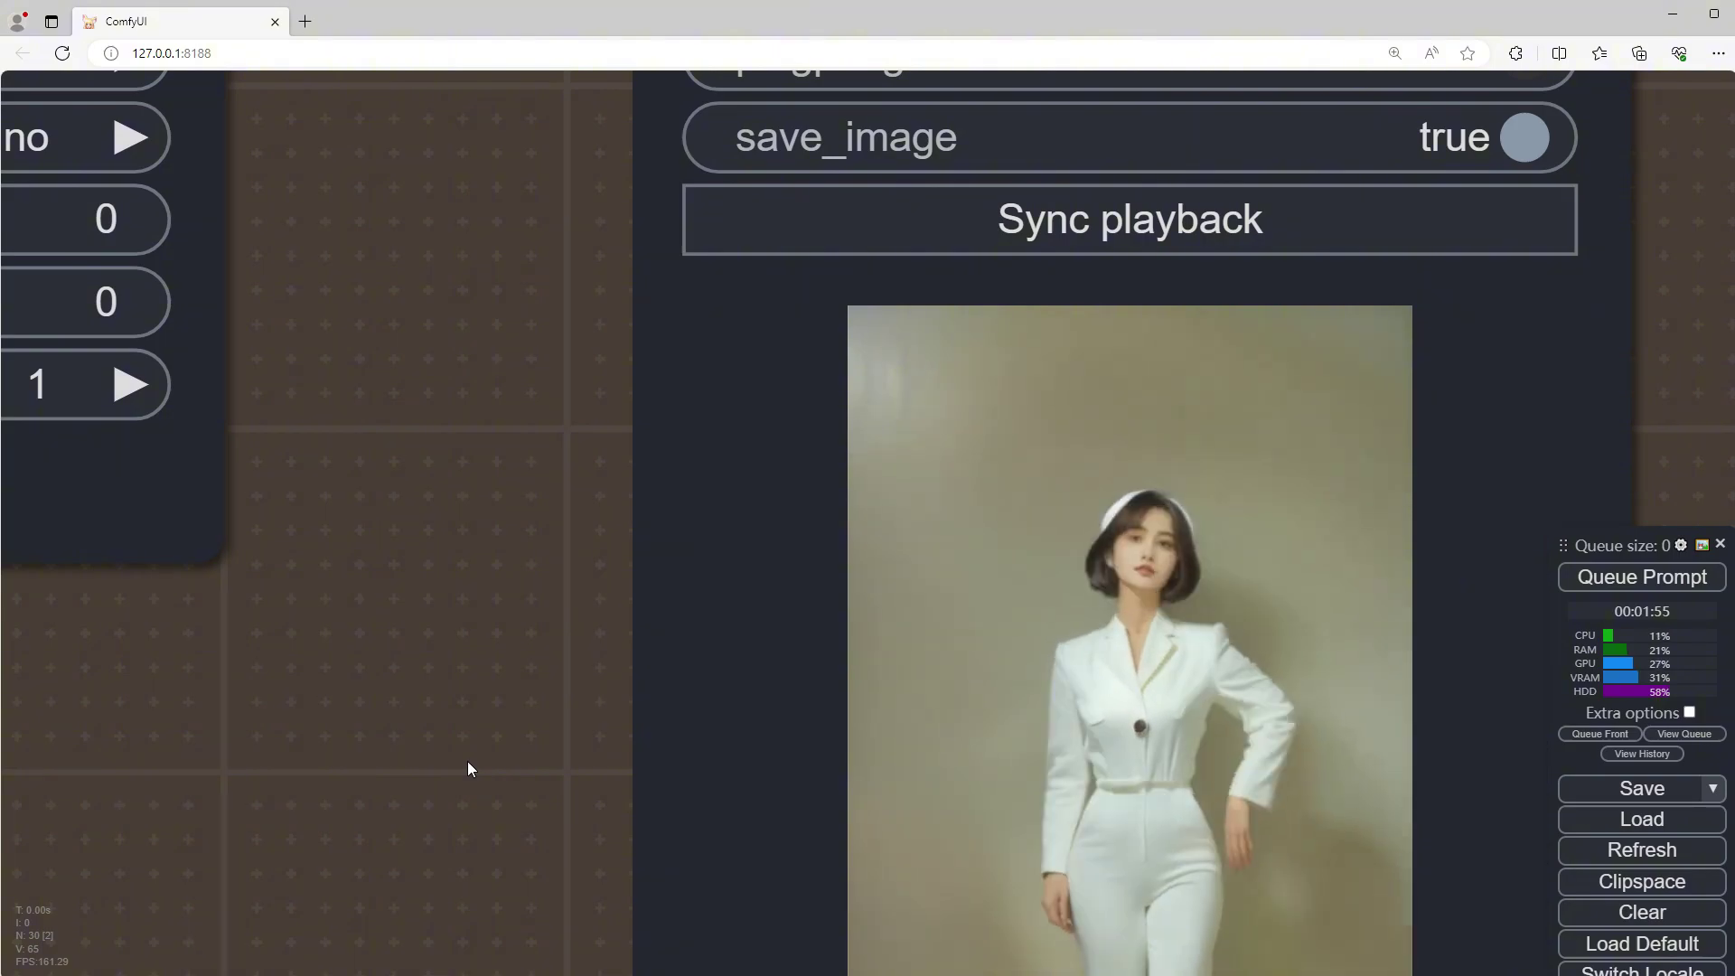